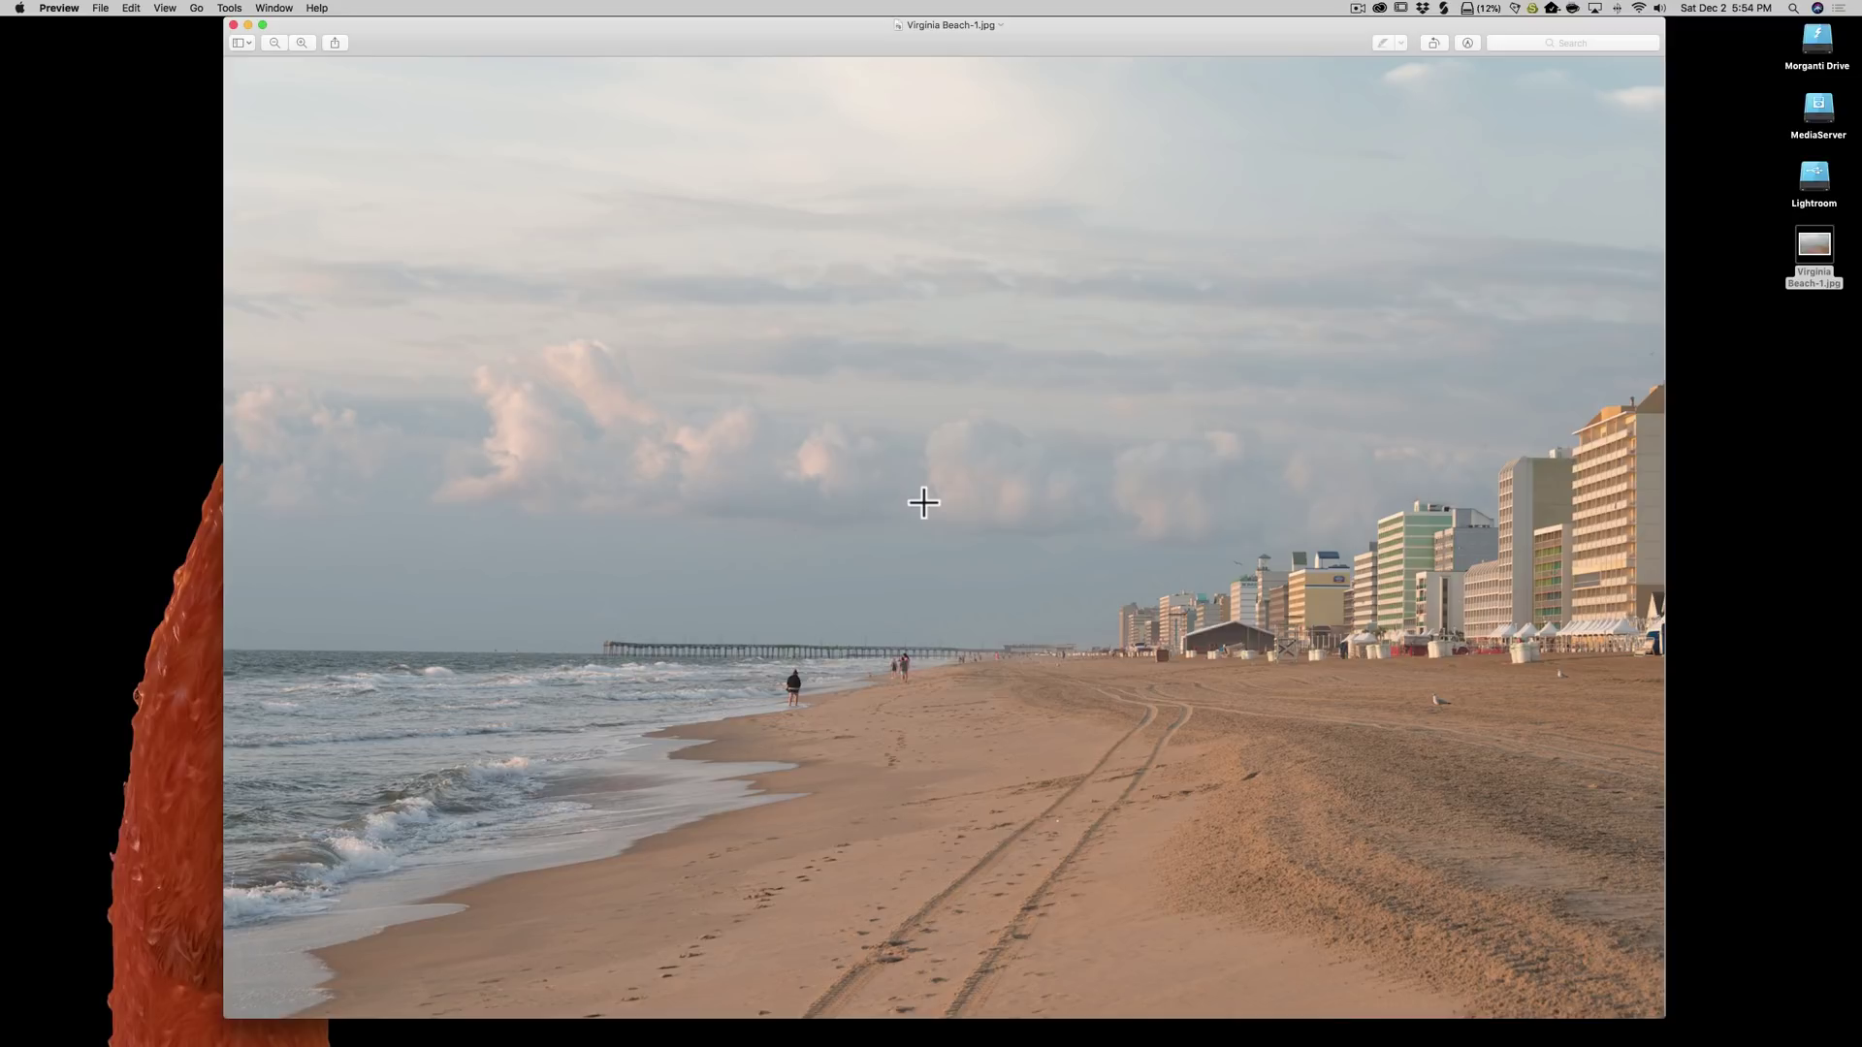
Close Preview and drag Virginia Beach-1.jpg onto the Aurora HDR 2018 Dock icon
click(233, 25)
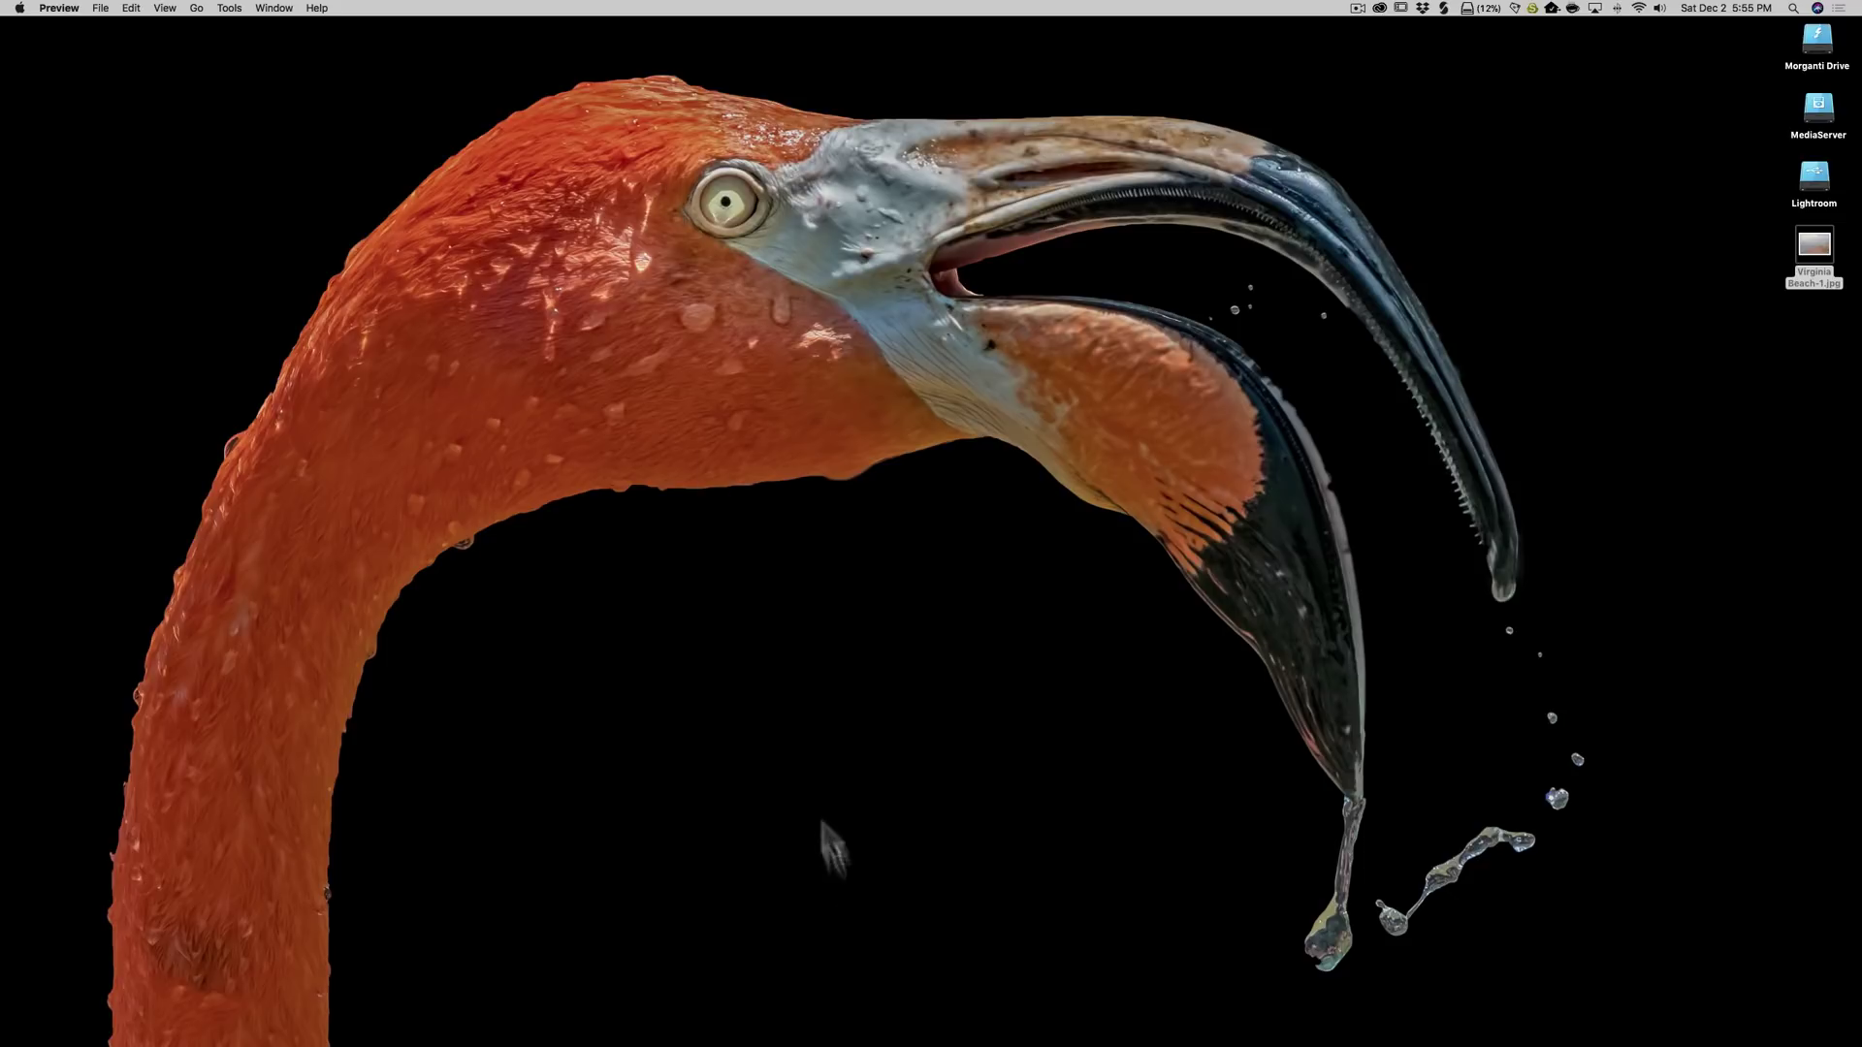
mouse_move(1116, 1030)
drag(1813, 247, 1363, 1013)
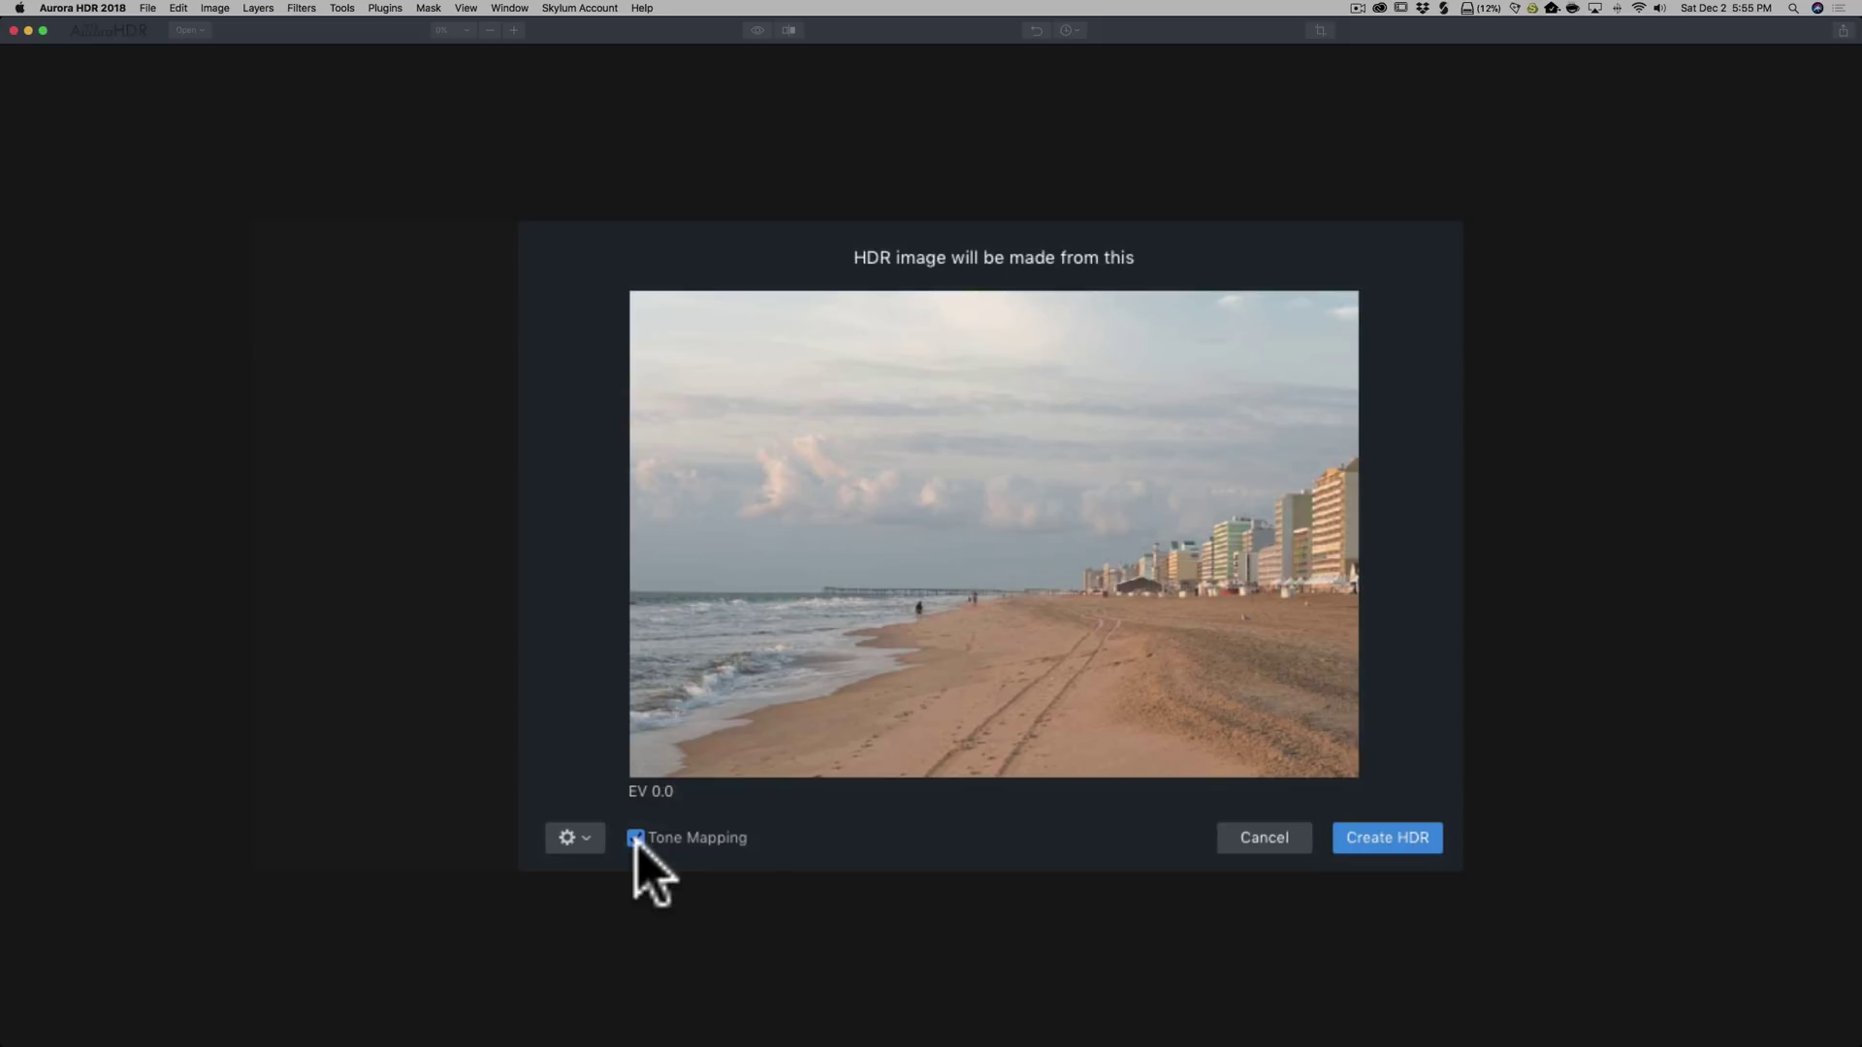
click(585, 840)
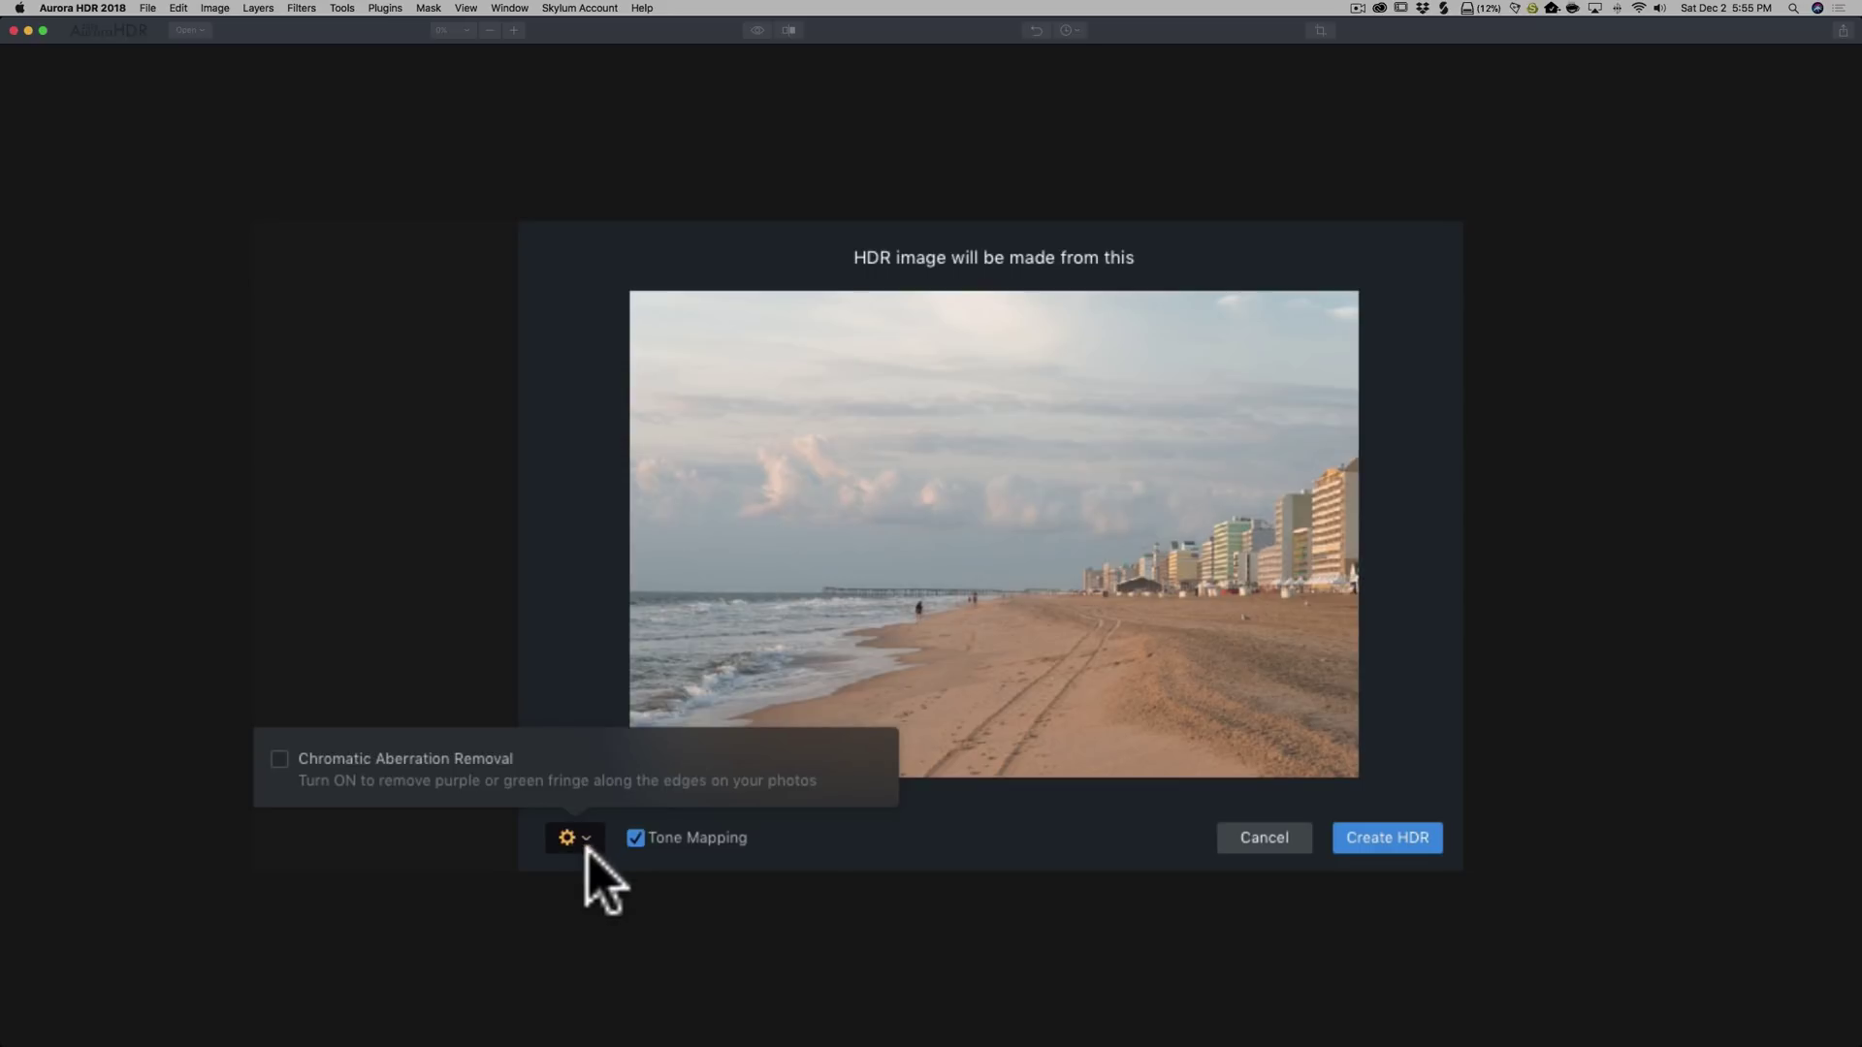
click(827, 829)
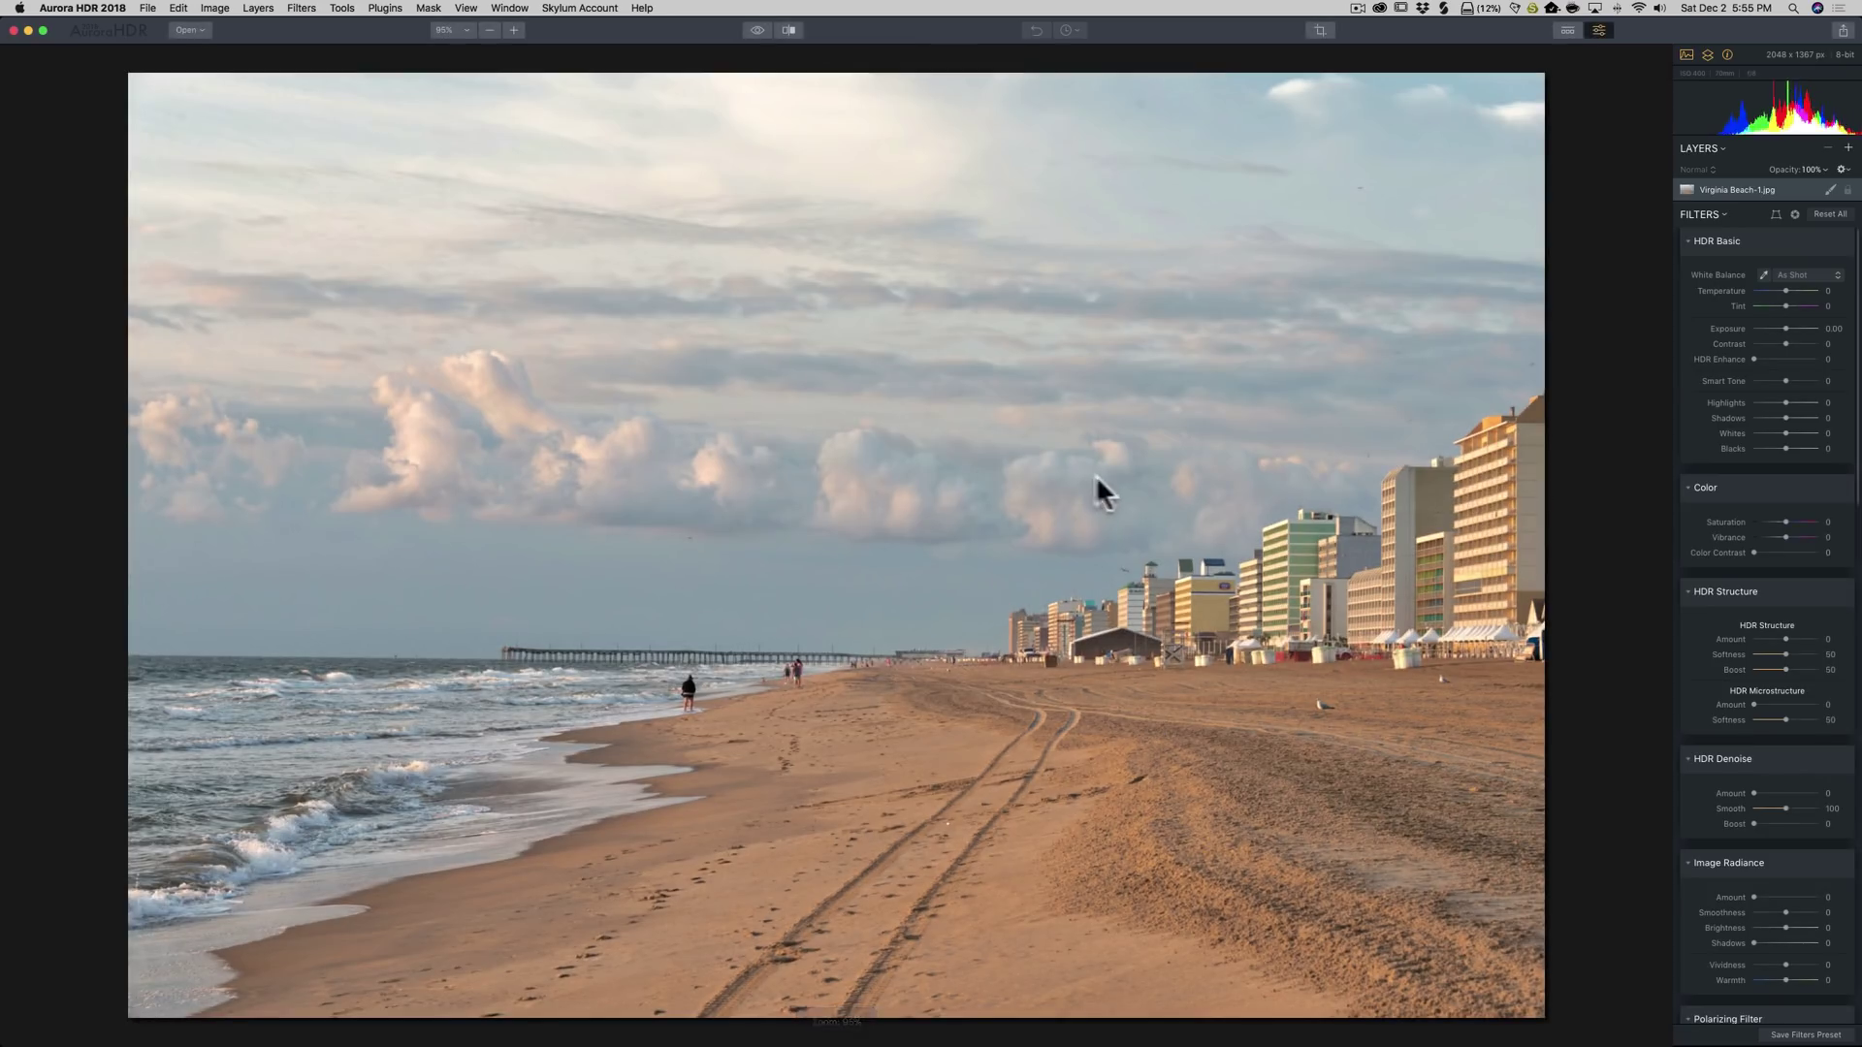
Create the HDR and compare it with the original using the eye toggle and Before/After split
click(757, 30)
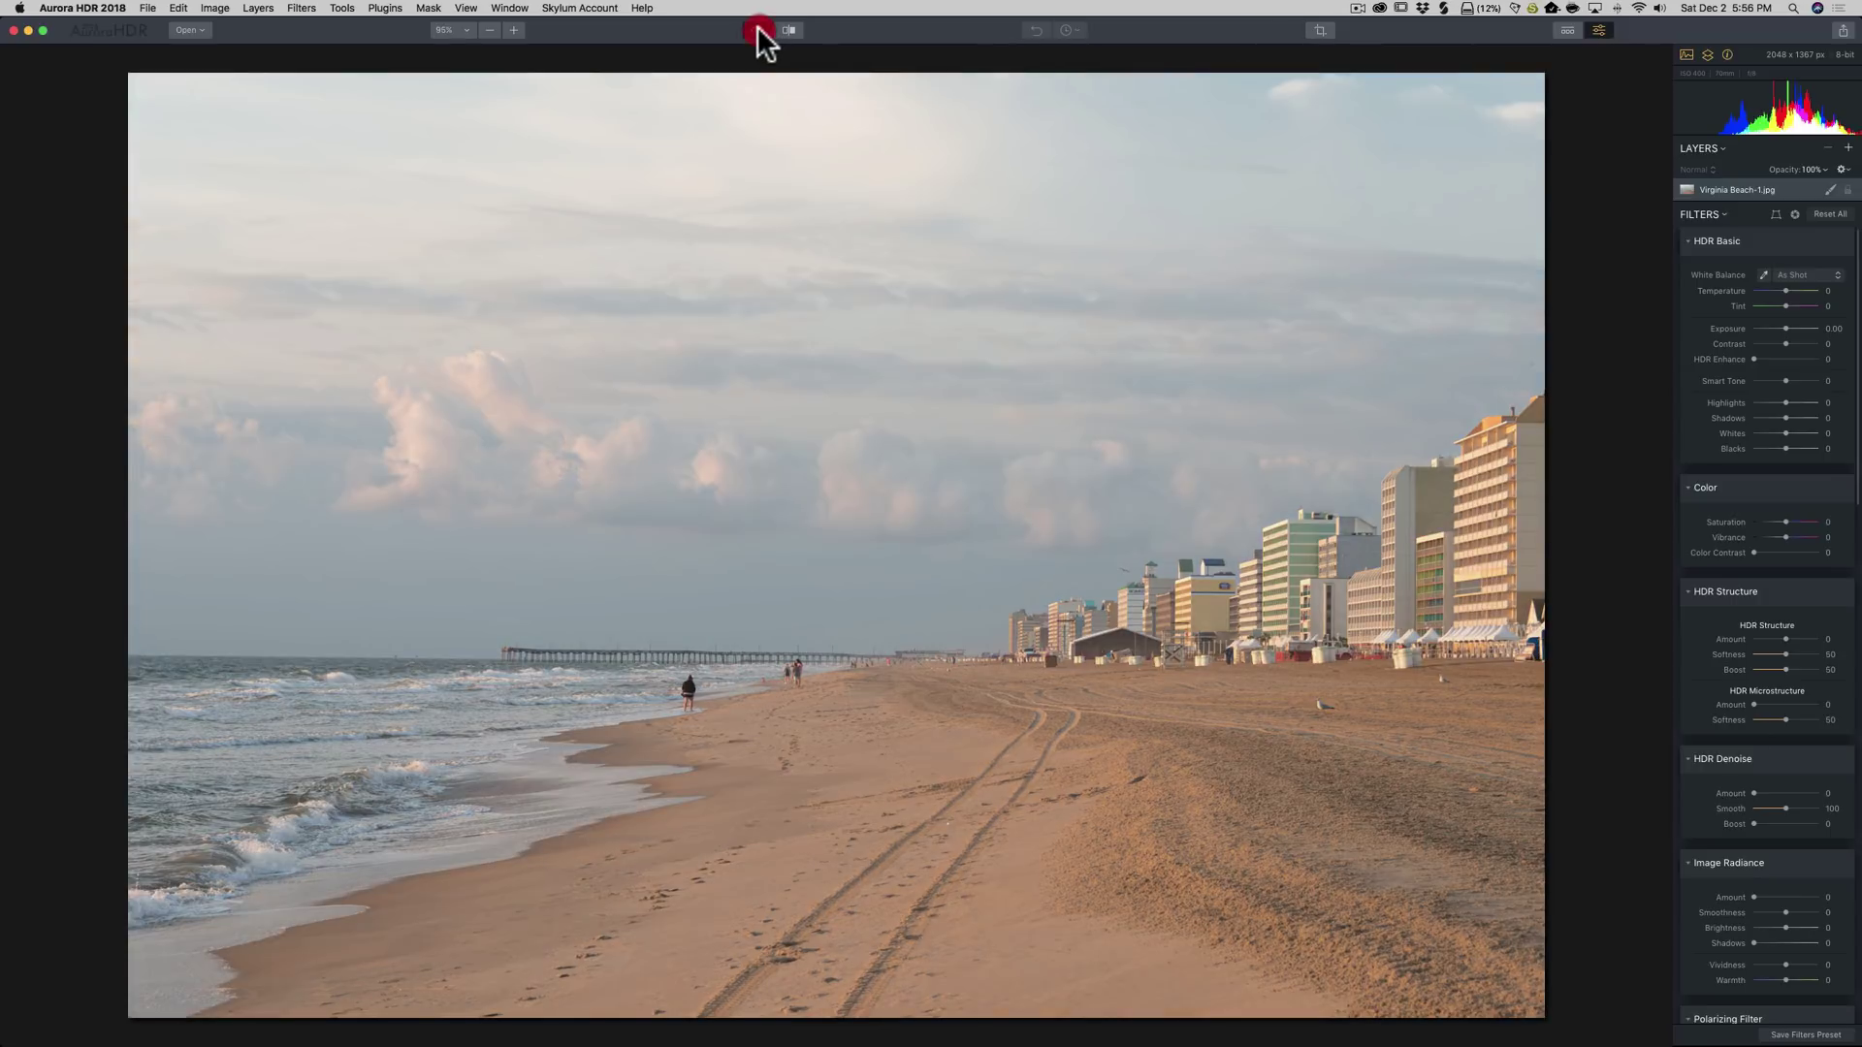
click(757, 29)
click(788, 30)
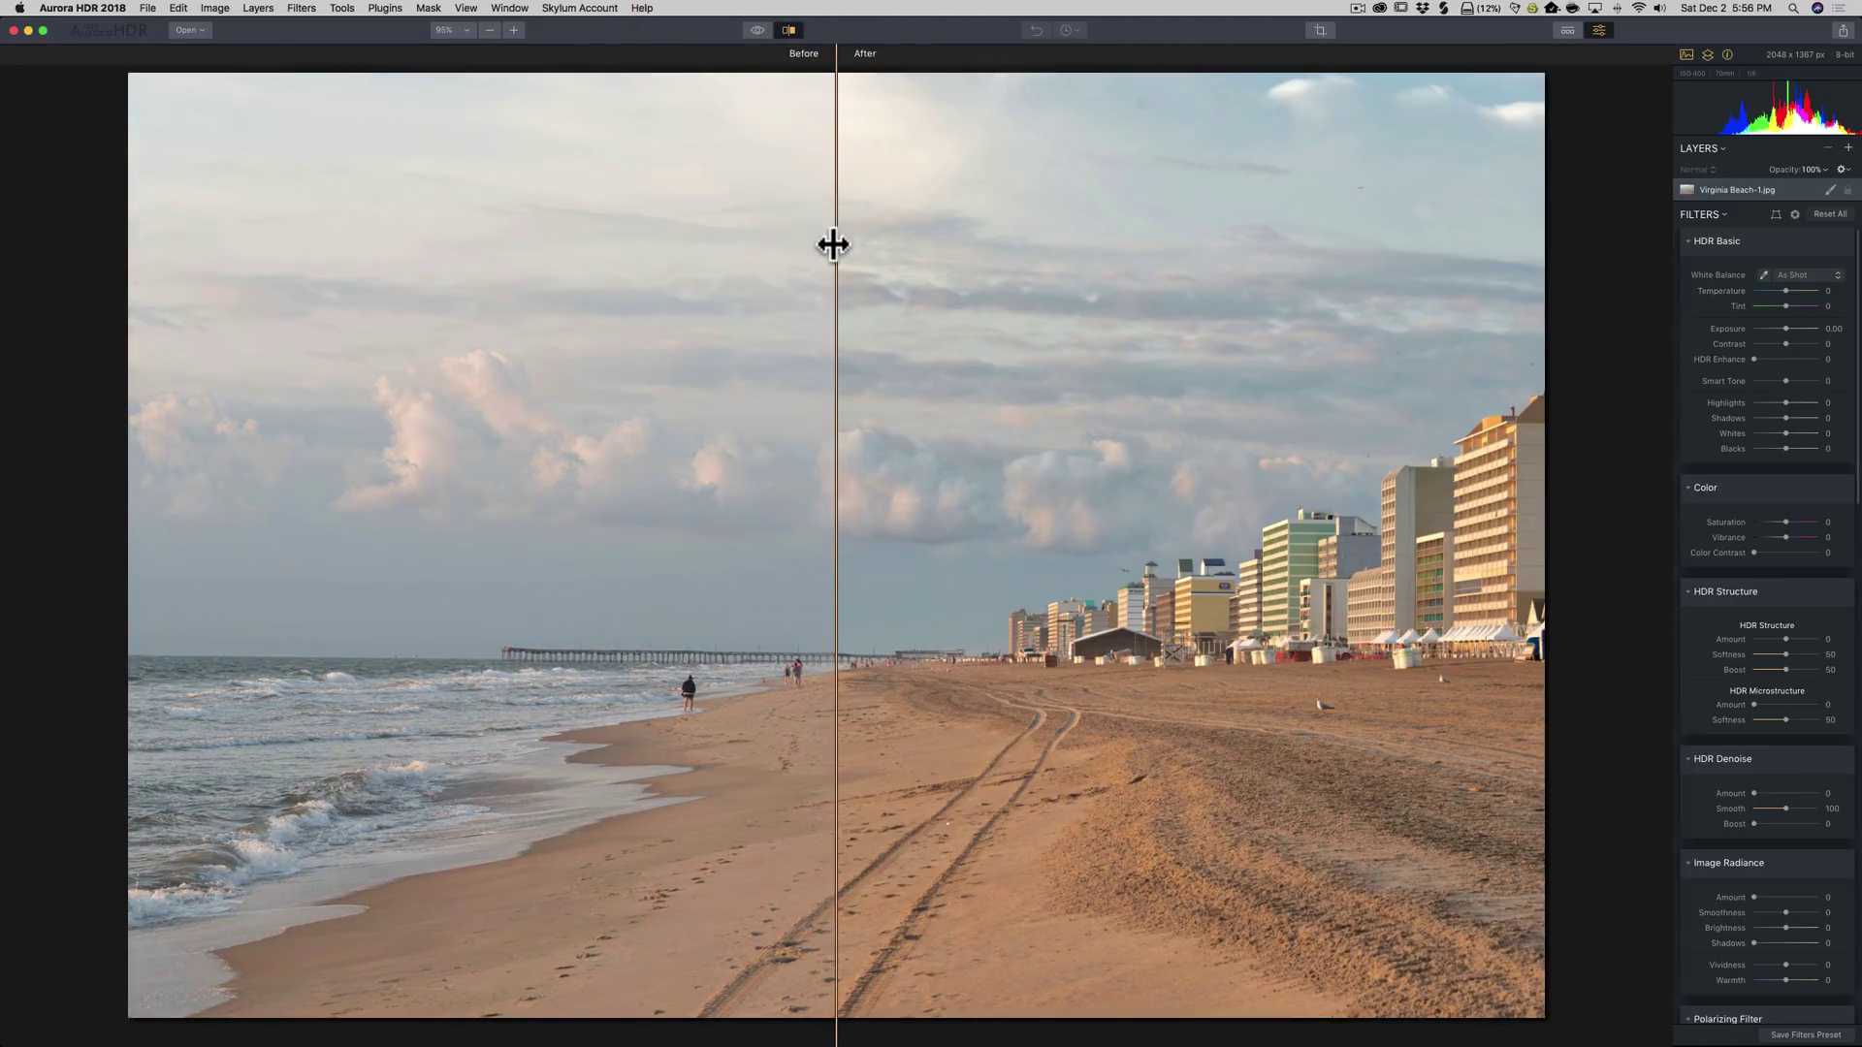
mouse_move(833, 246)
mouse_down()
mouse_move(1305, 249)
mouse_move(465, 229)
mouse_move(1226, 241)
mouse_move(729, 239)
mouse_move(1006, 241)
mouse_move(811, 237)
mouse_up()
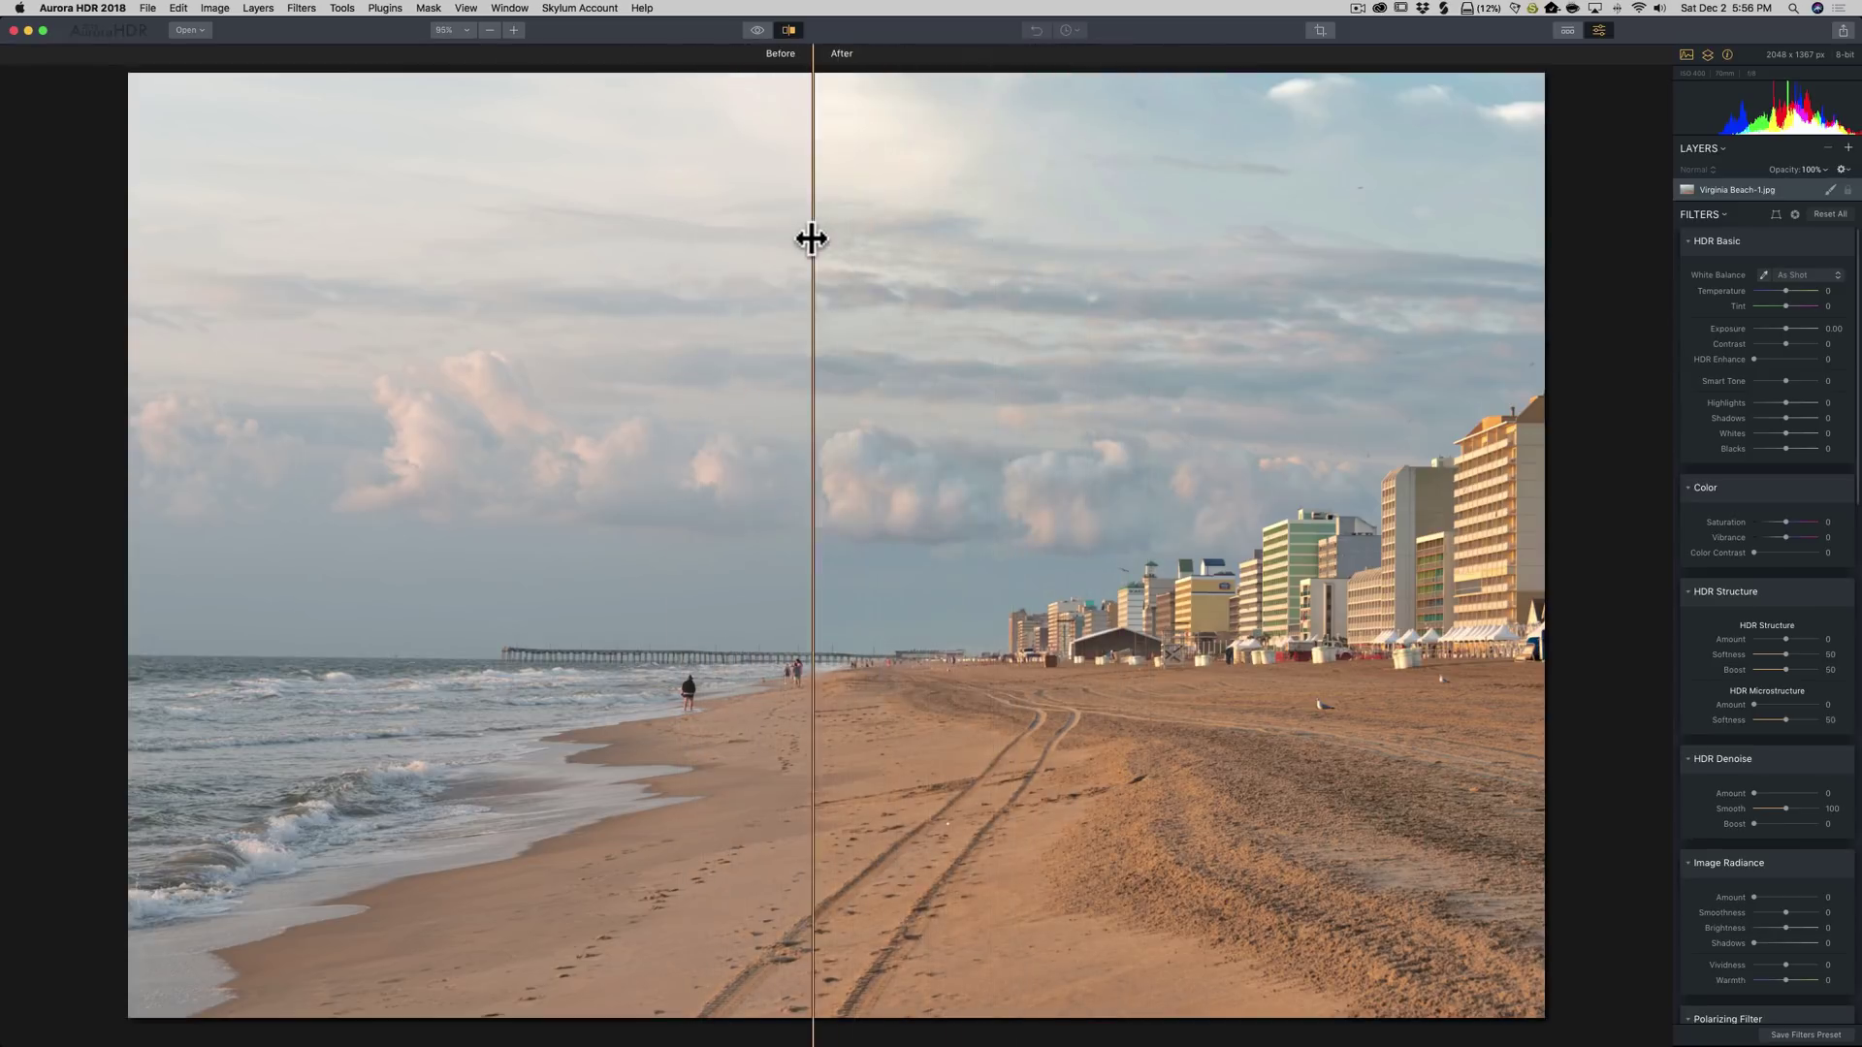
click(788, 31)
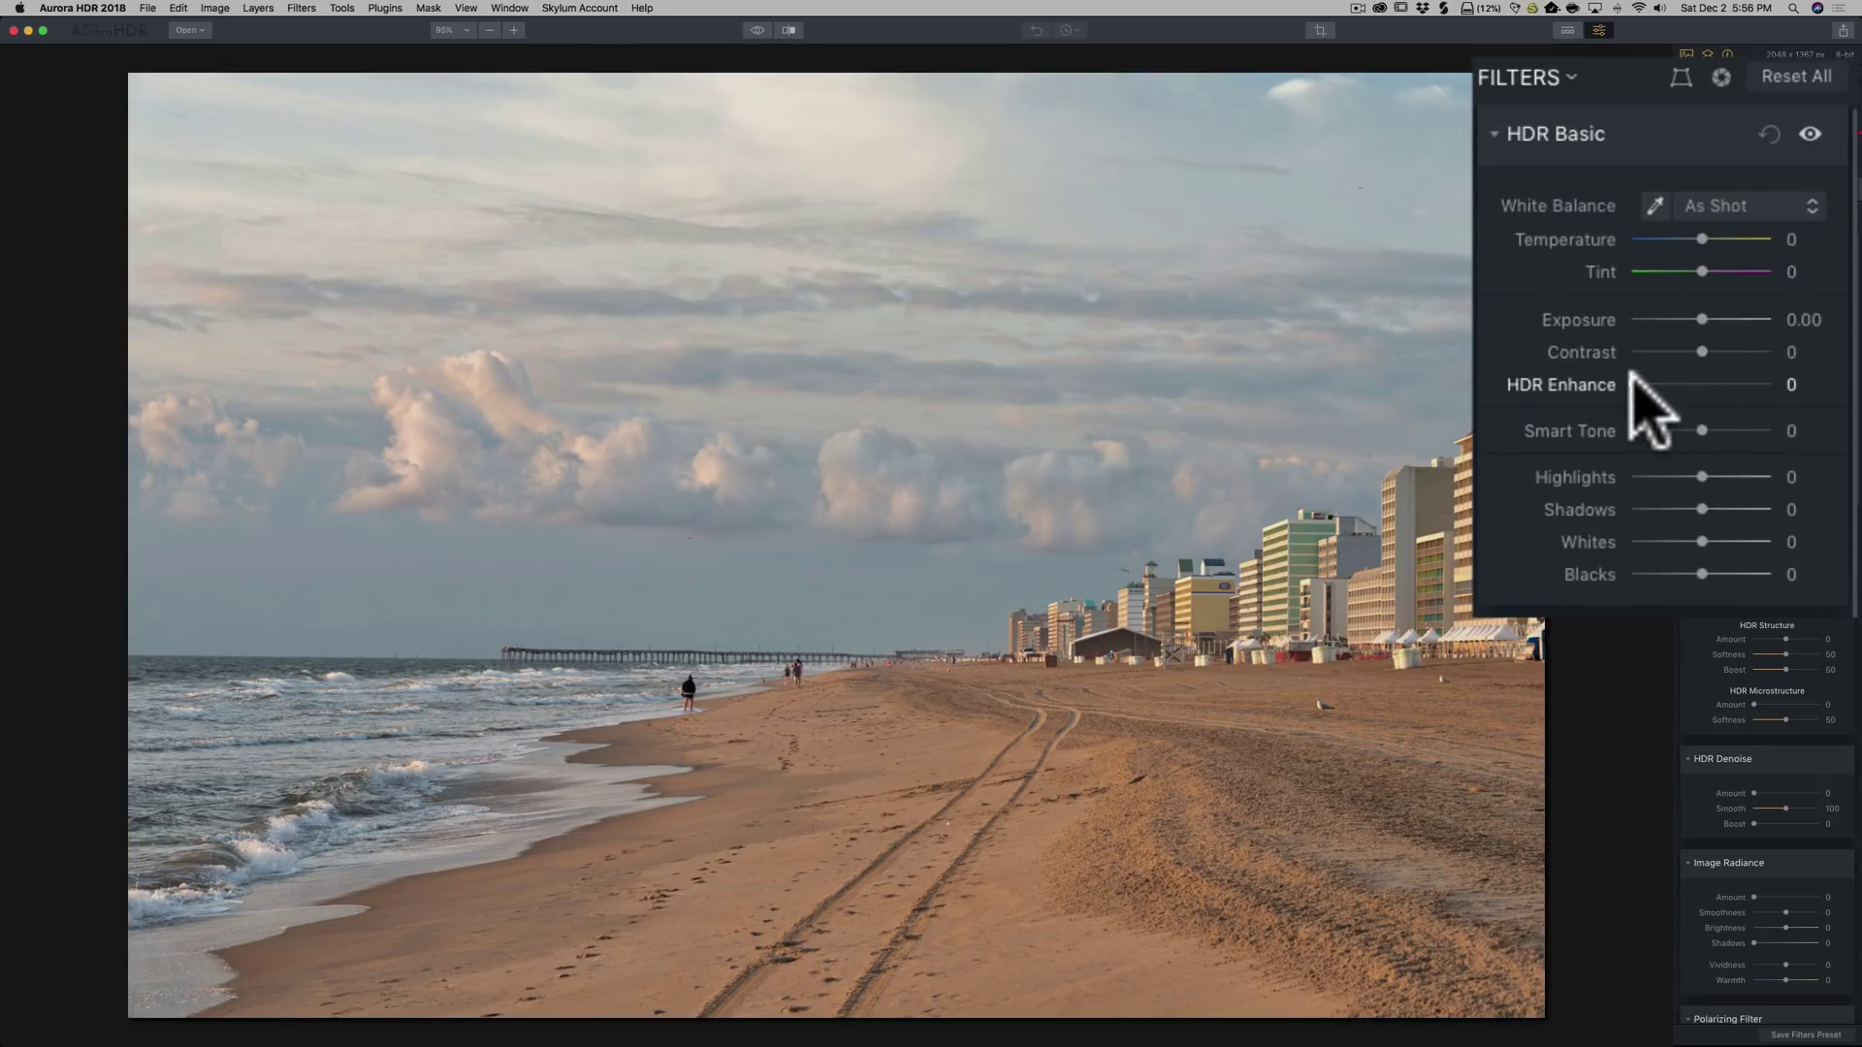
In HDR Basic, bring HDR Enhance up to 30 and fine-tune Smart Tone to -33
mouse_move(1633, 384)
mouse_down()
mouse_move(1723, 382)
mouse_move(1663, 384)
mouse_up()
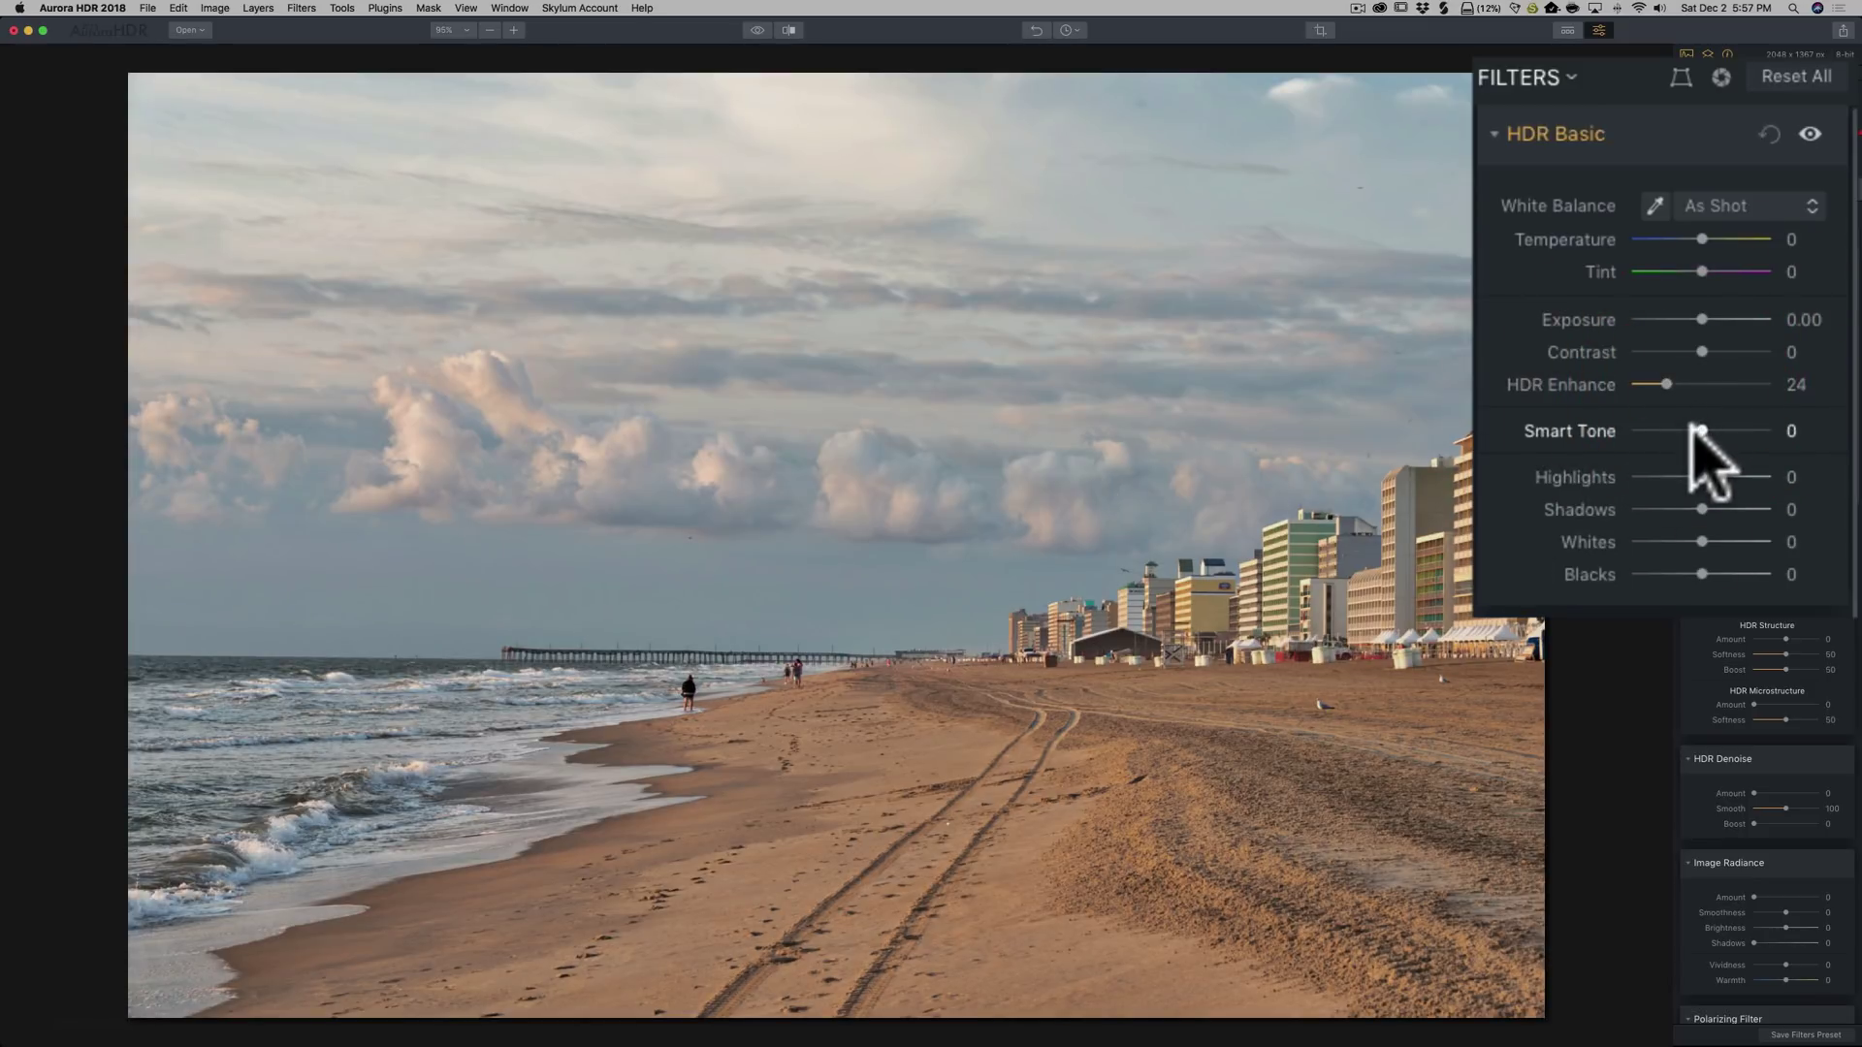
mouse_move(1697, 427)
mouse_down()
mouse_move(1746, 429)
mouse_move(1670, 430)
mouse_up()
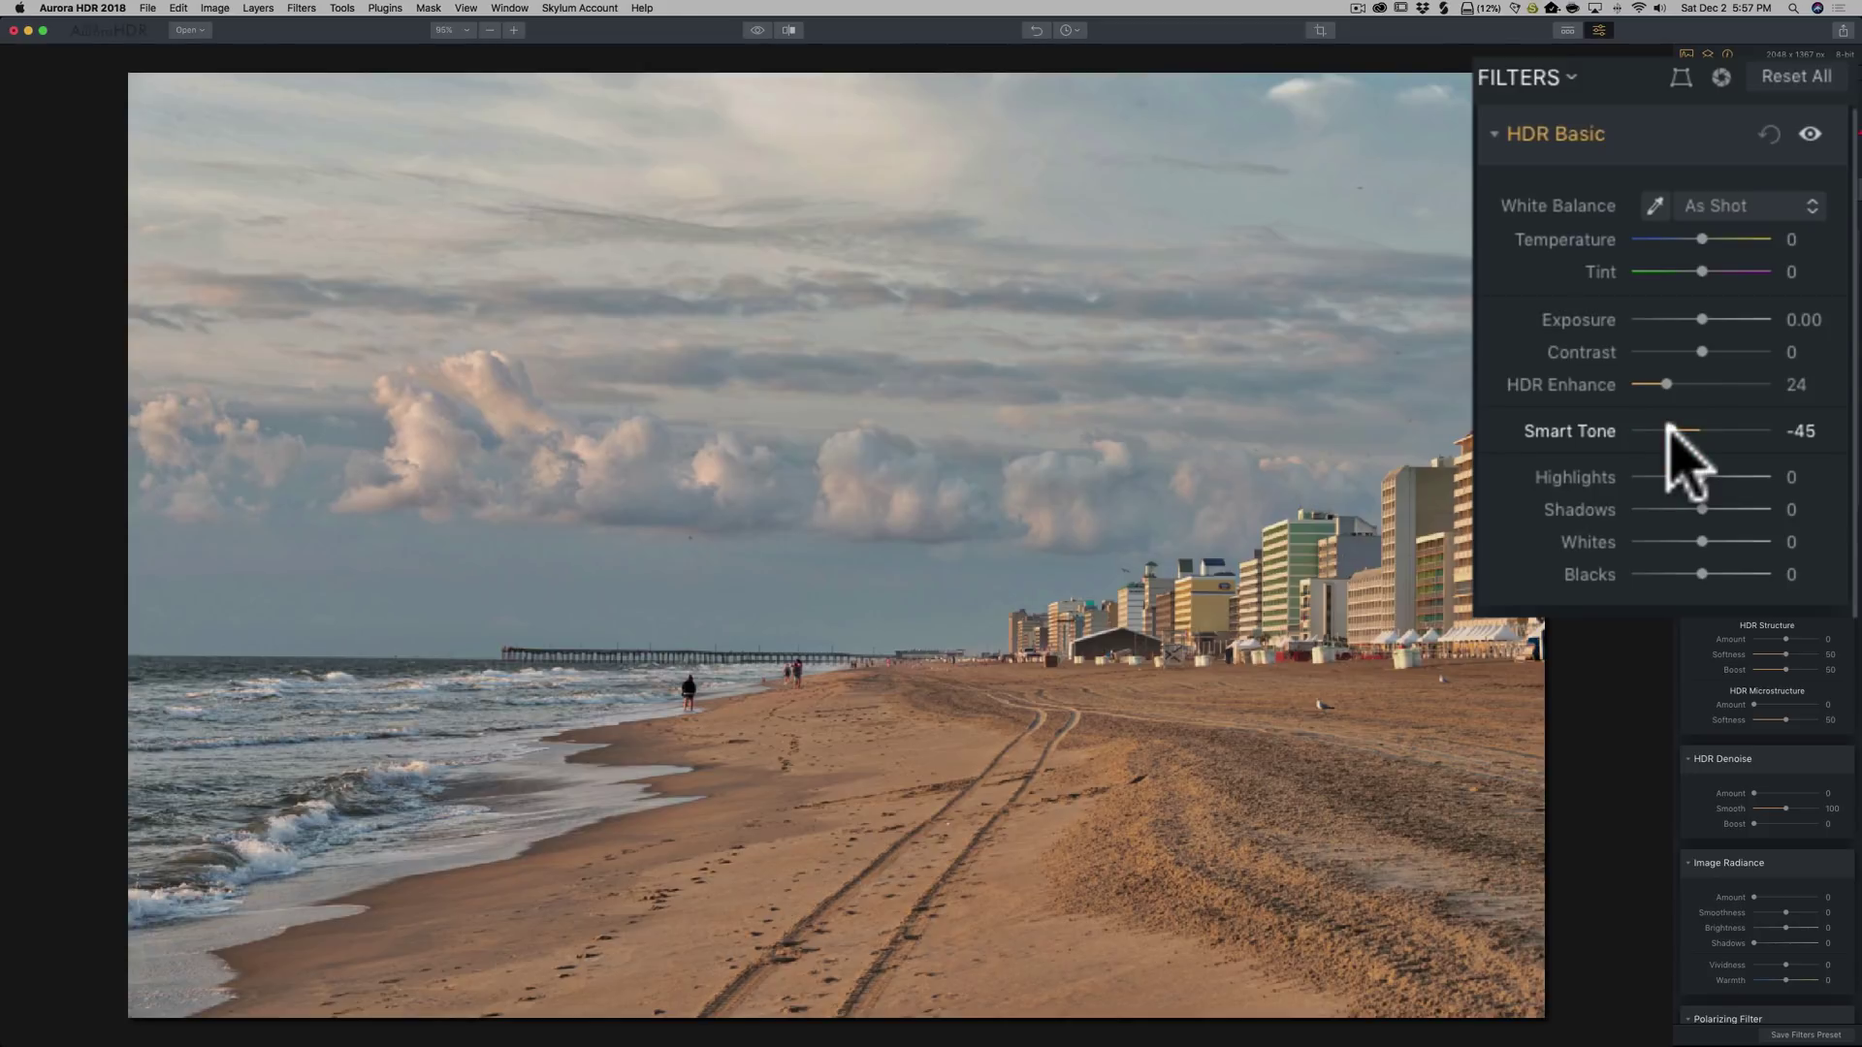
drag(1670, 433, 1672, 433)
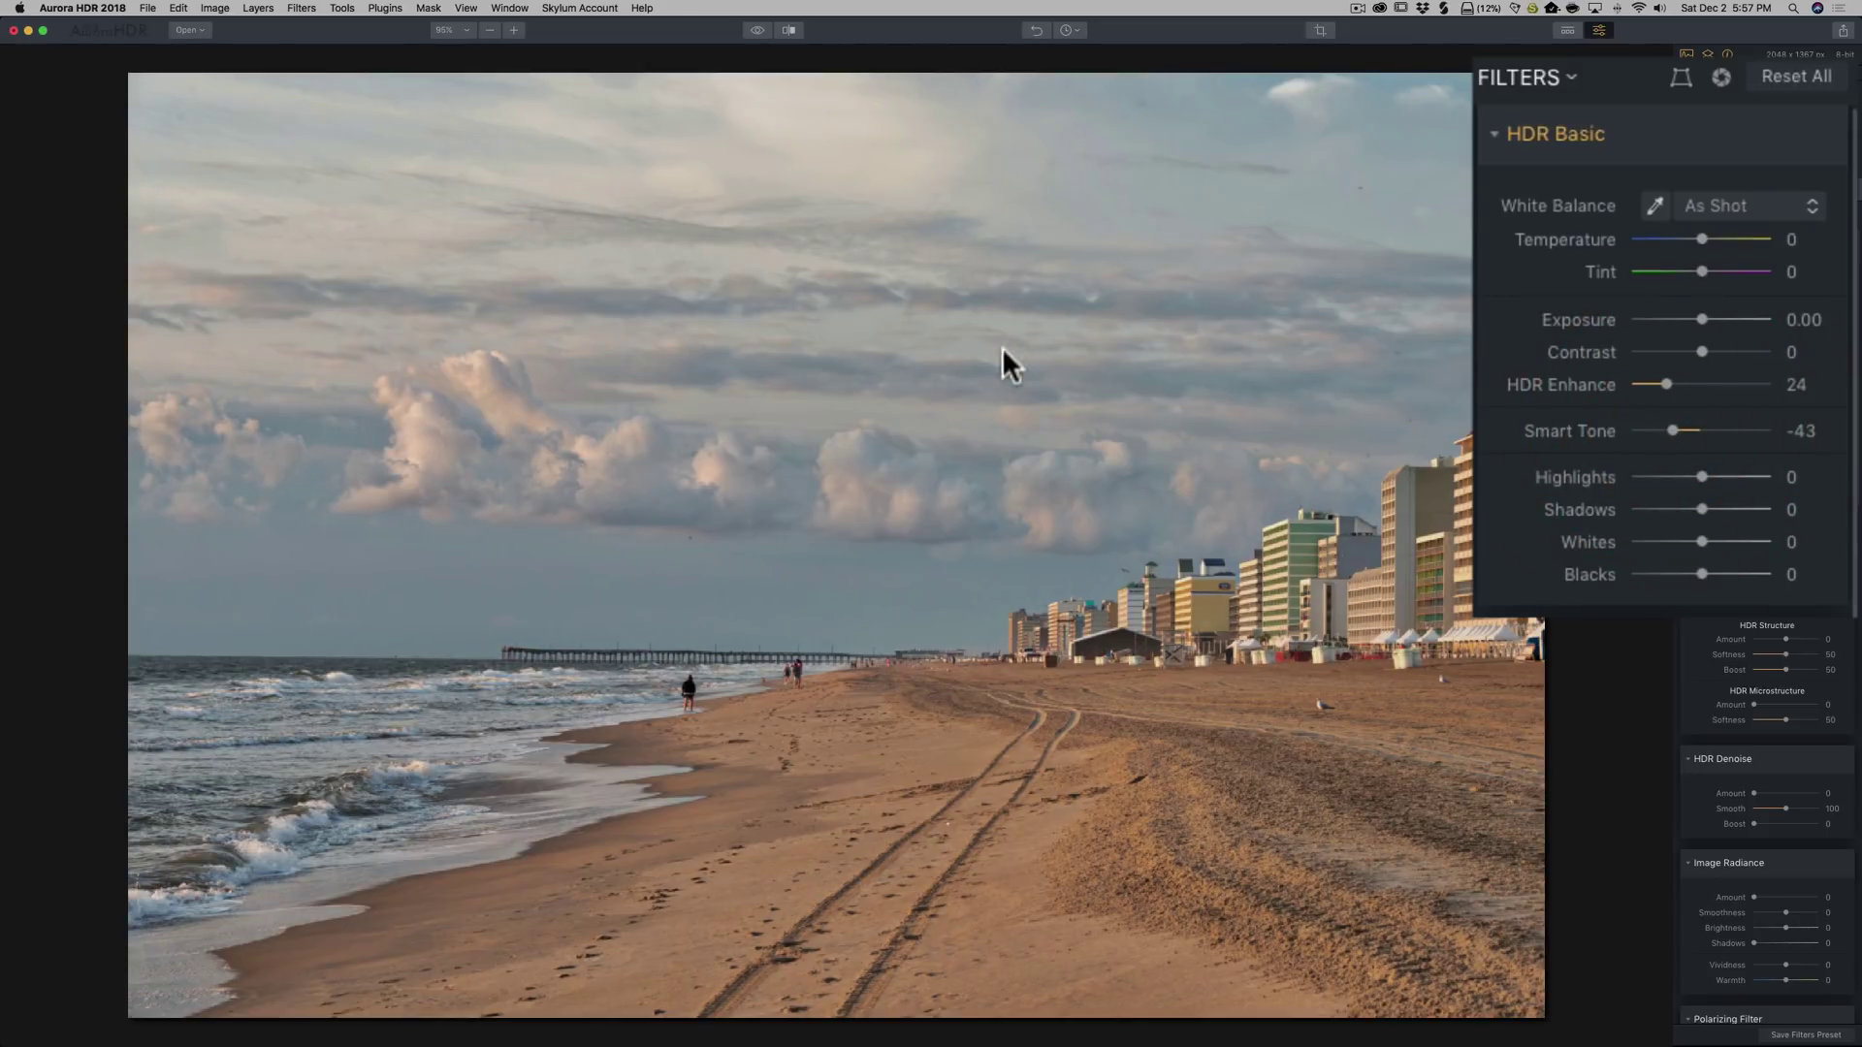
click(1667, 385)
drag(1667, 382, 1670, 385)
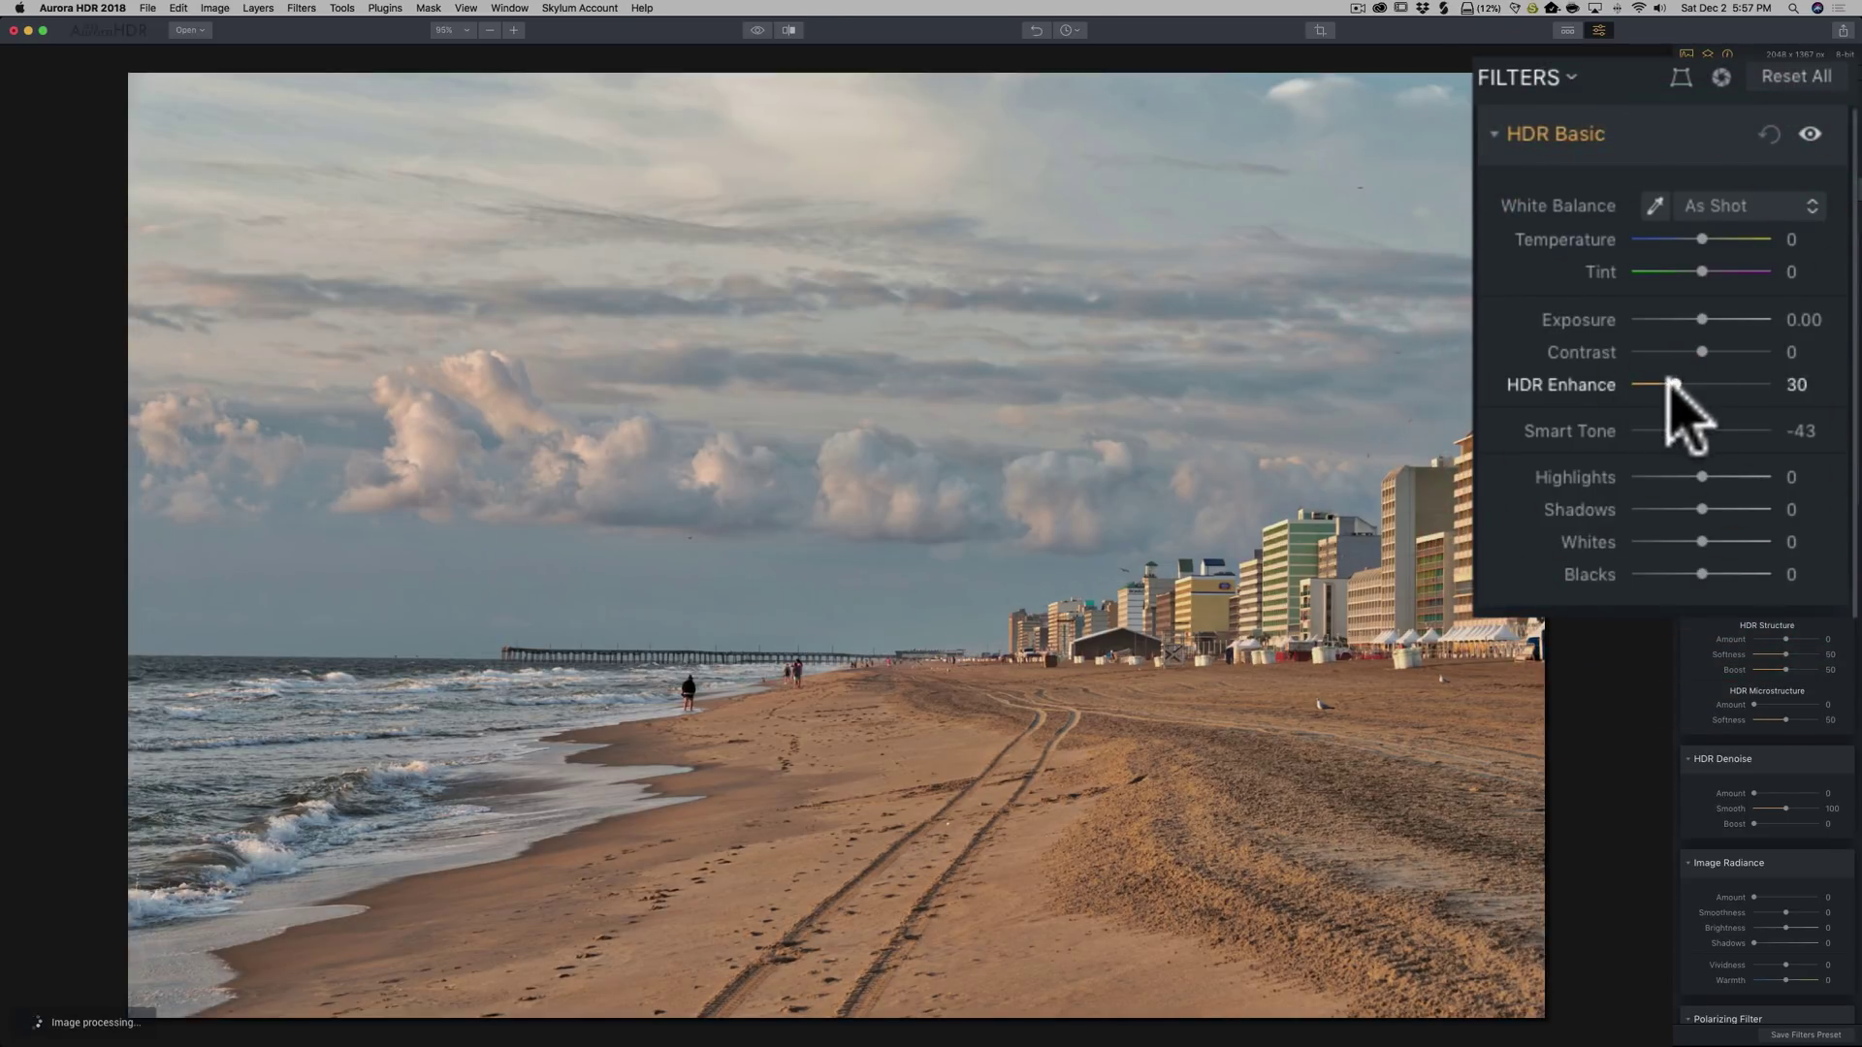
drag(1669, 425, 1678, 428)
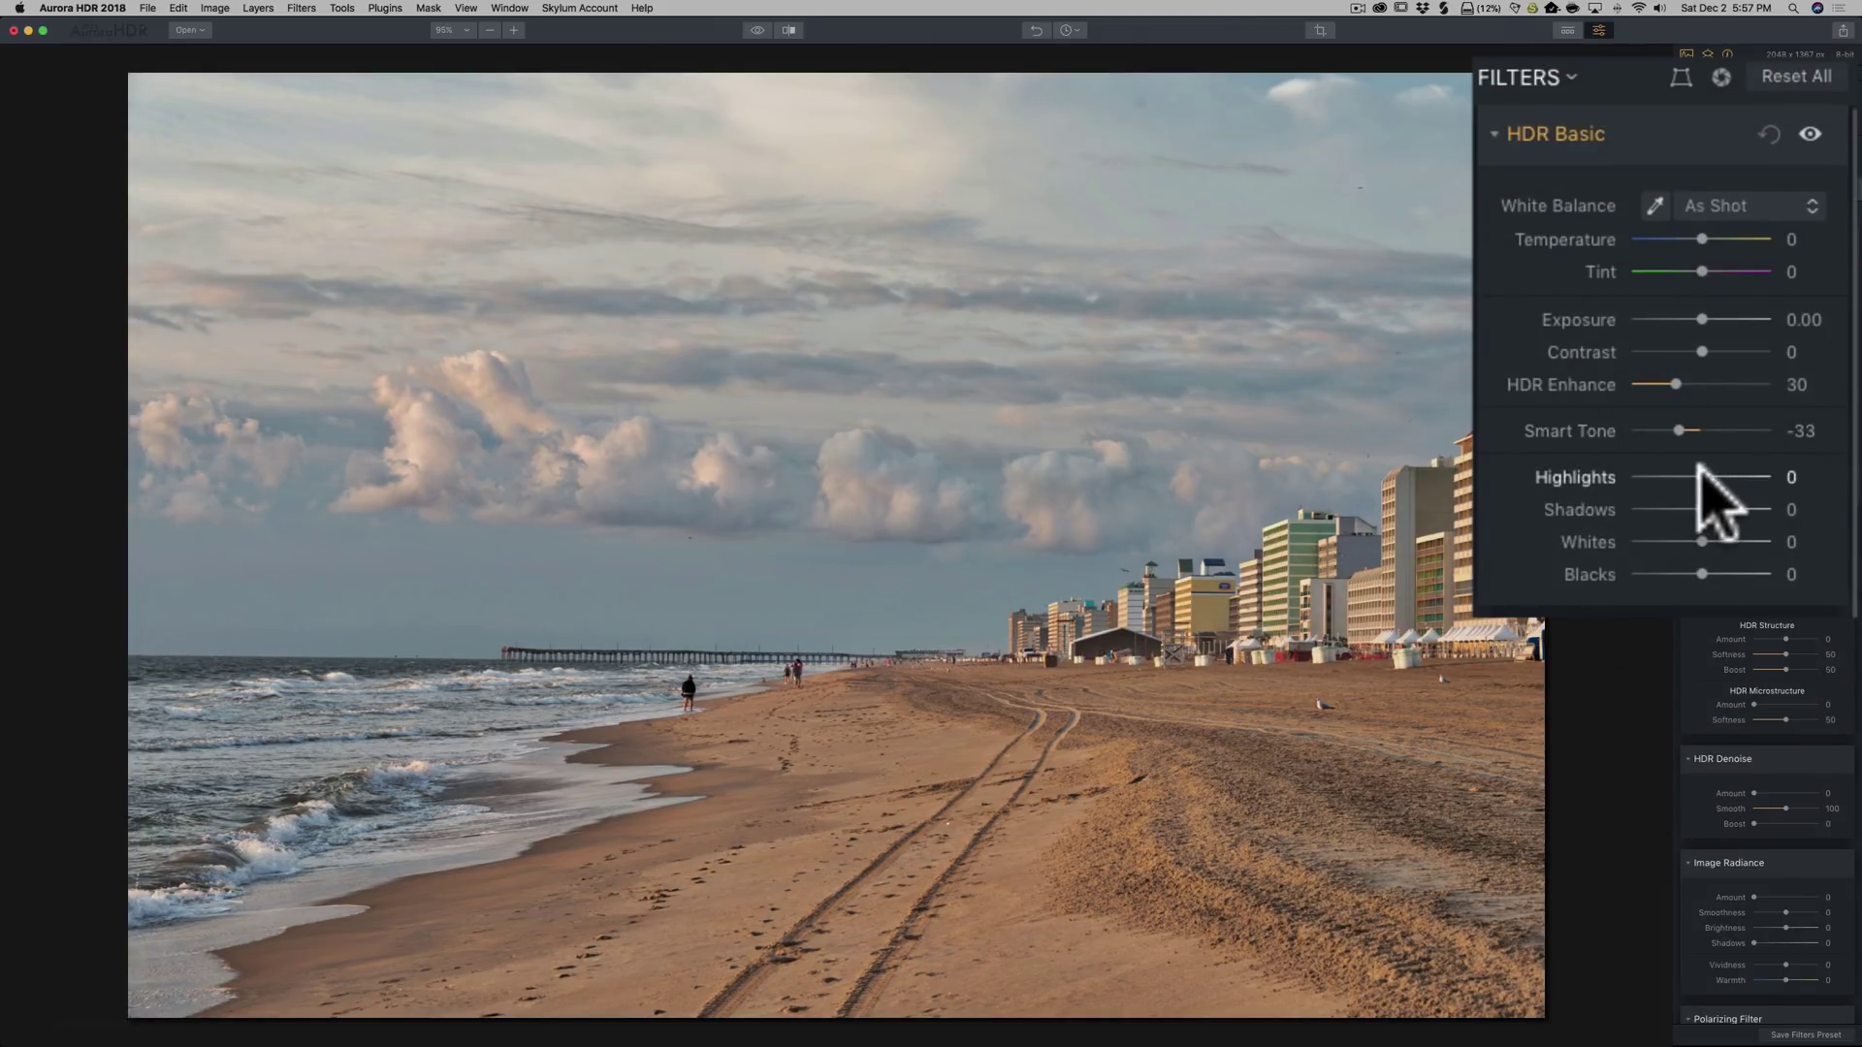
Set Highlights -10, Shadows 24, Whites -18 using the clipping preview, and Blacks -17
drag(1699, 477, 1717, 512)
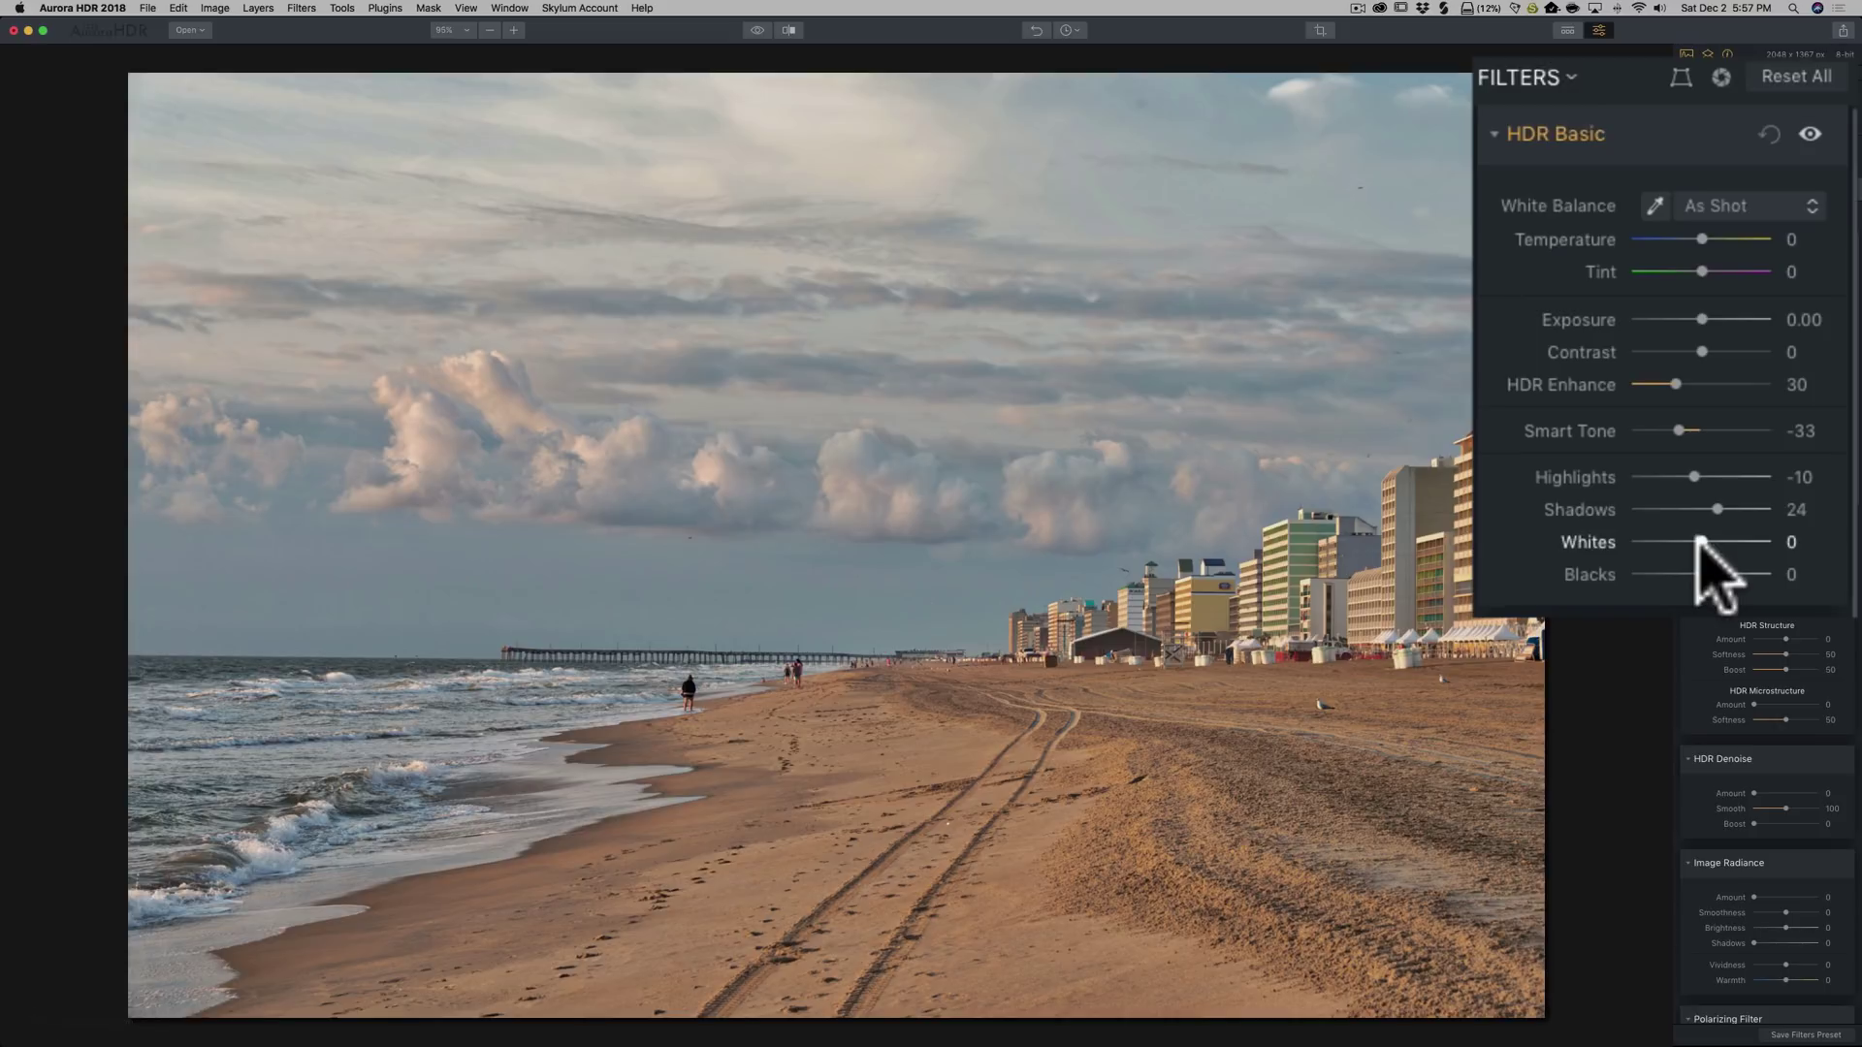
alt+click(1700, 541)
drag(1697, 540, 1613, 546)
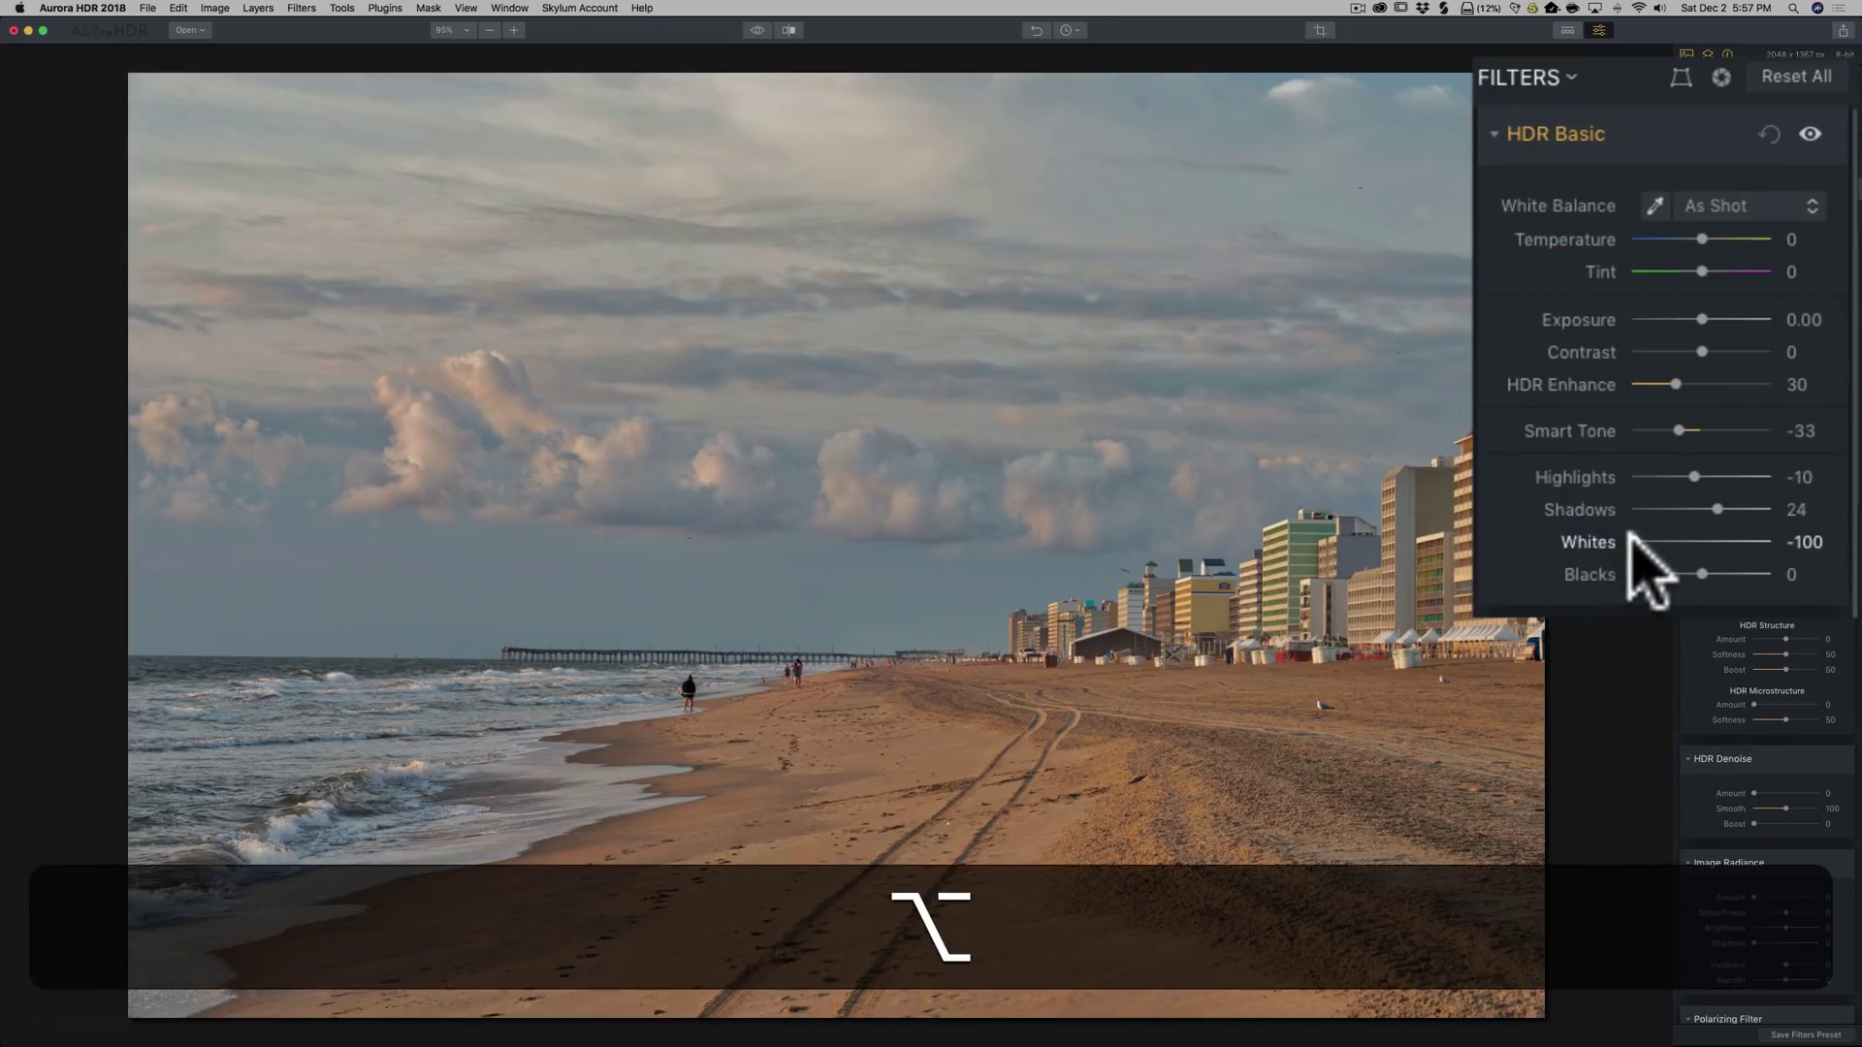
drag(1631, 540, 1679, 575)
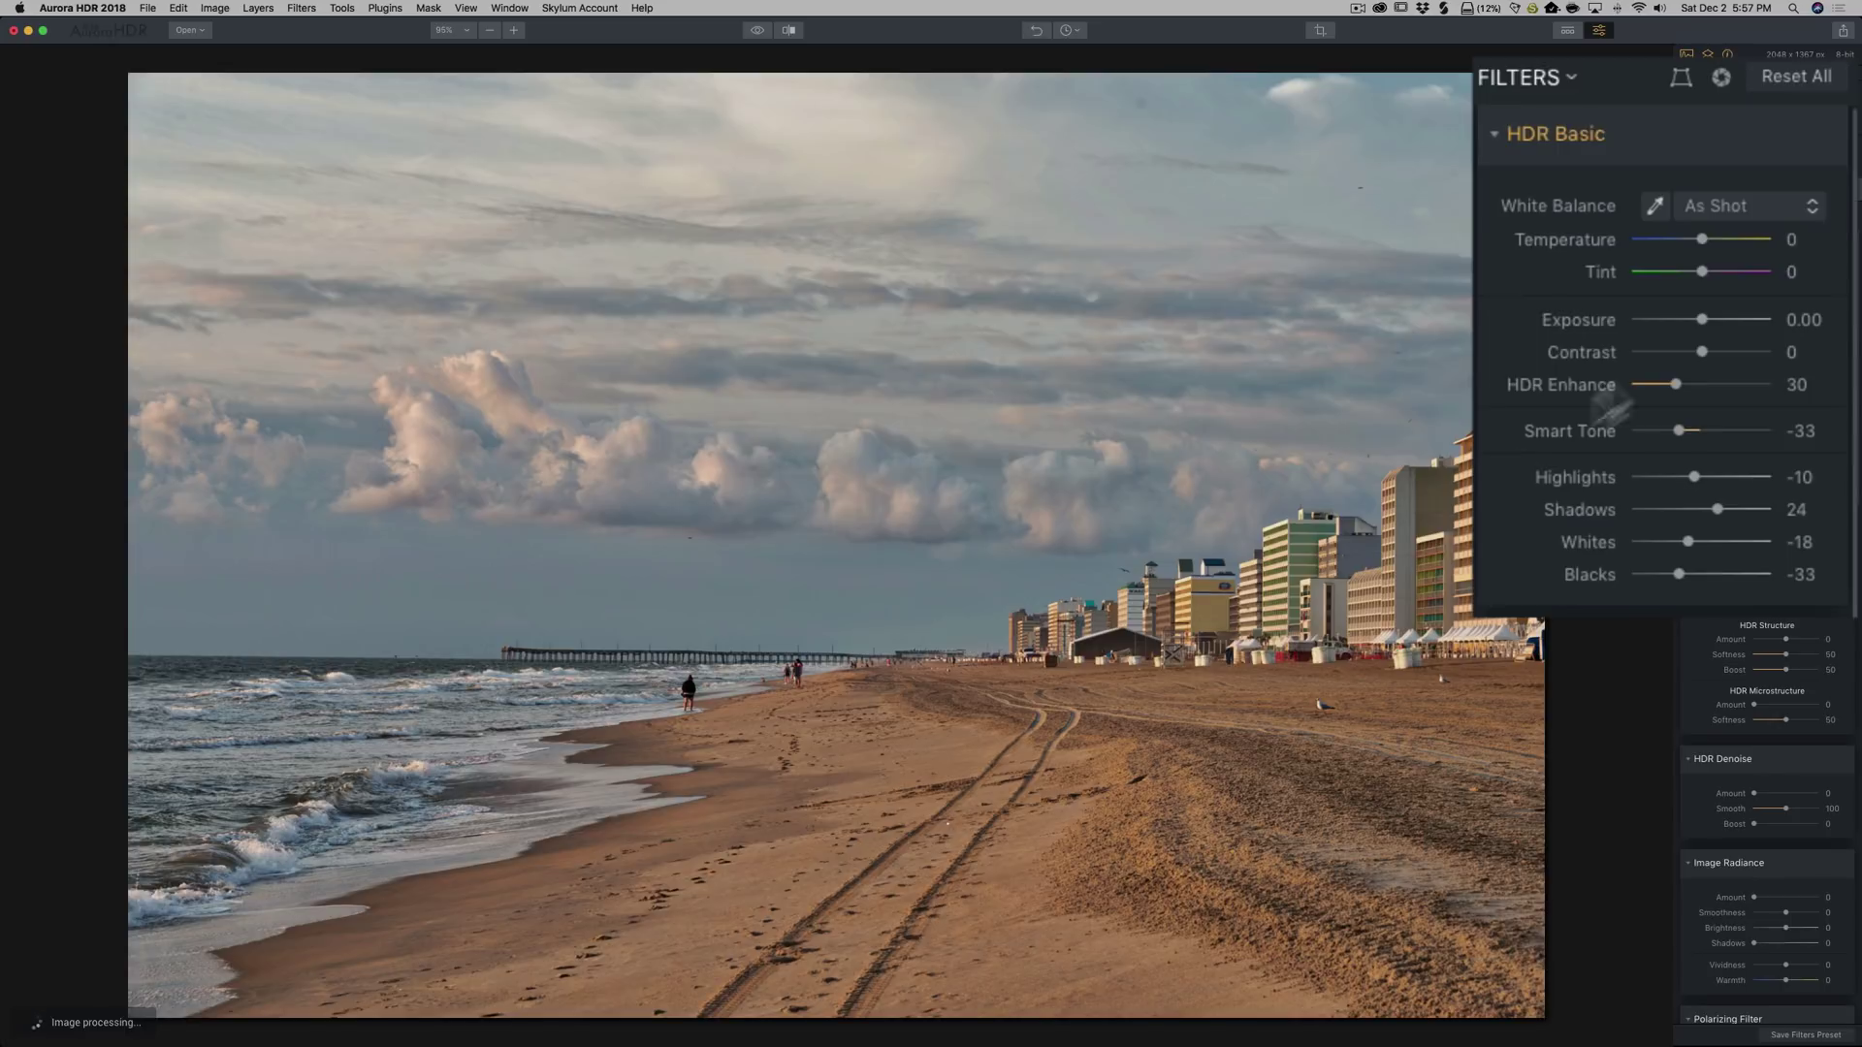
drag(1679, 574, 1686, 574)
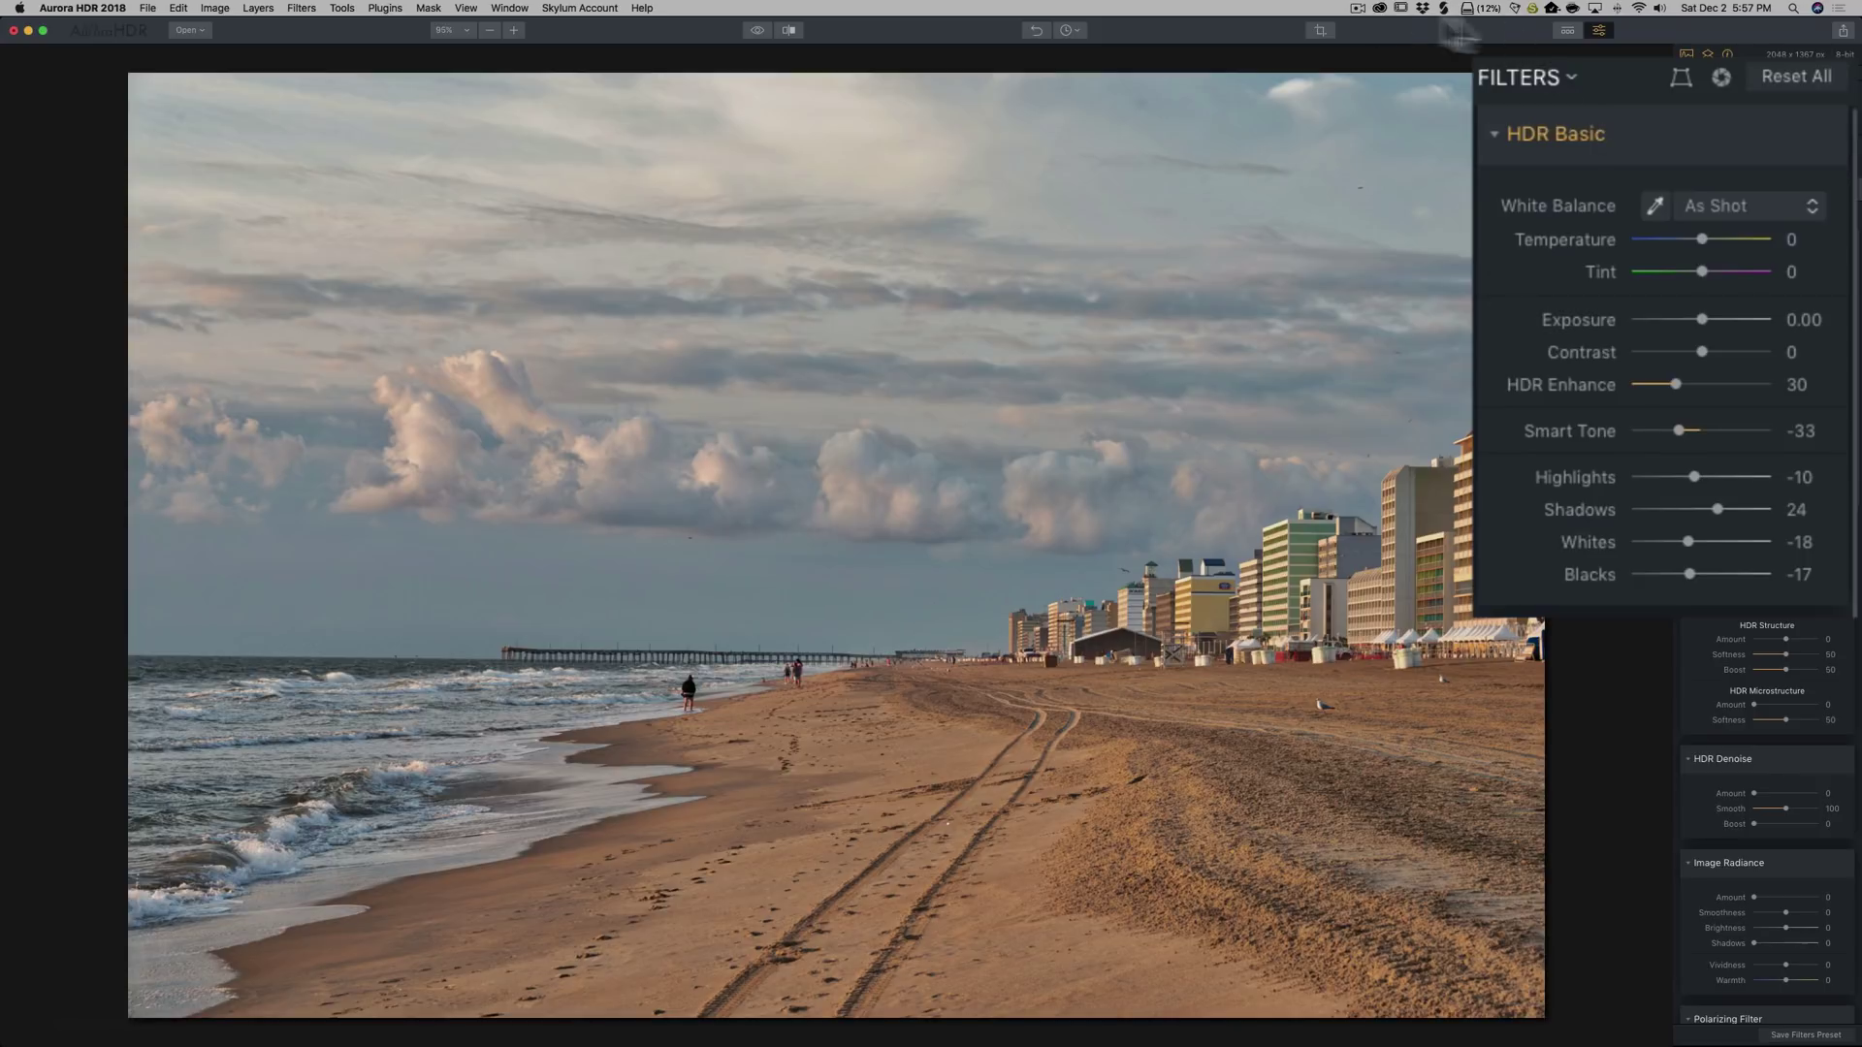
Rotate the beach photo by -0.13° in Crop mode, keeping it 2042 × 1363 px
click(1319, 29)
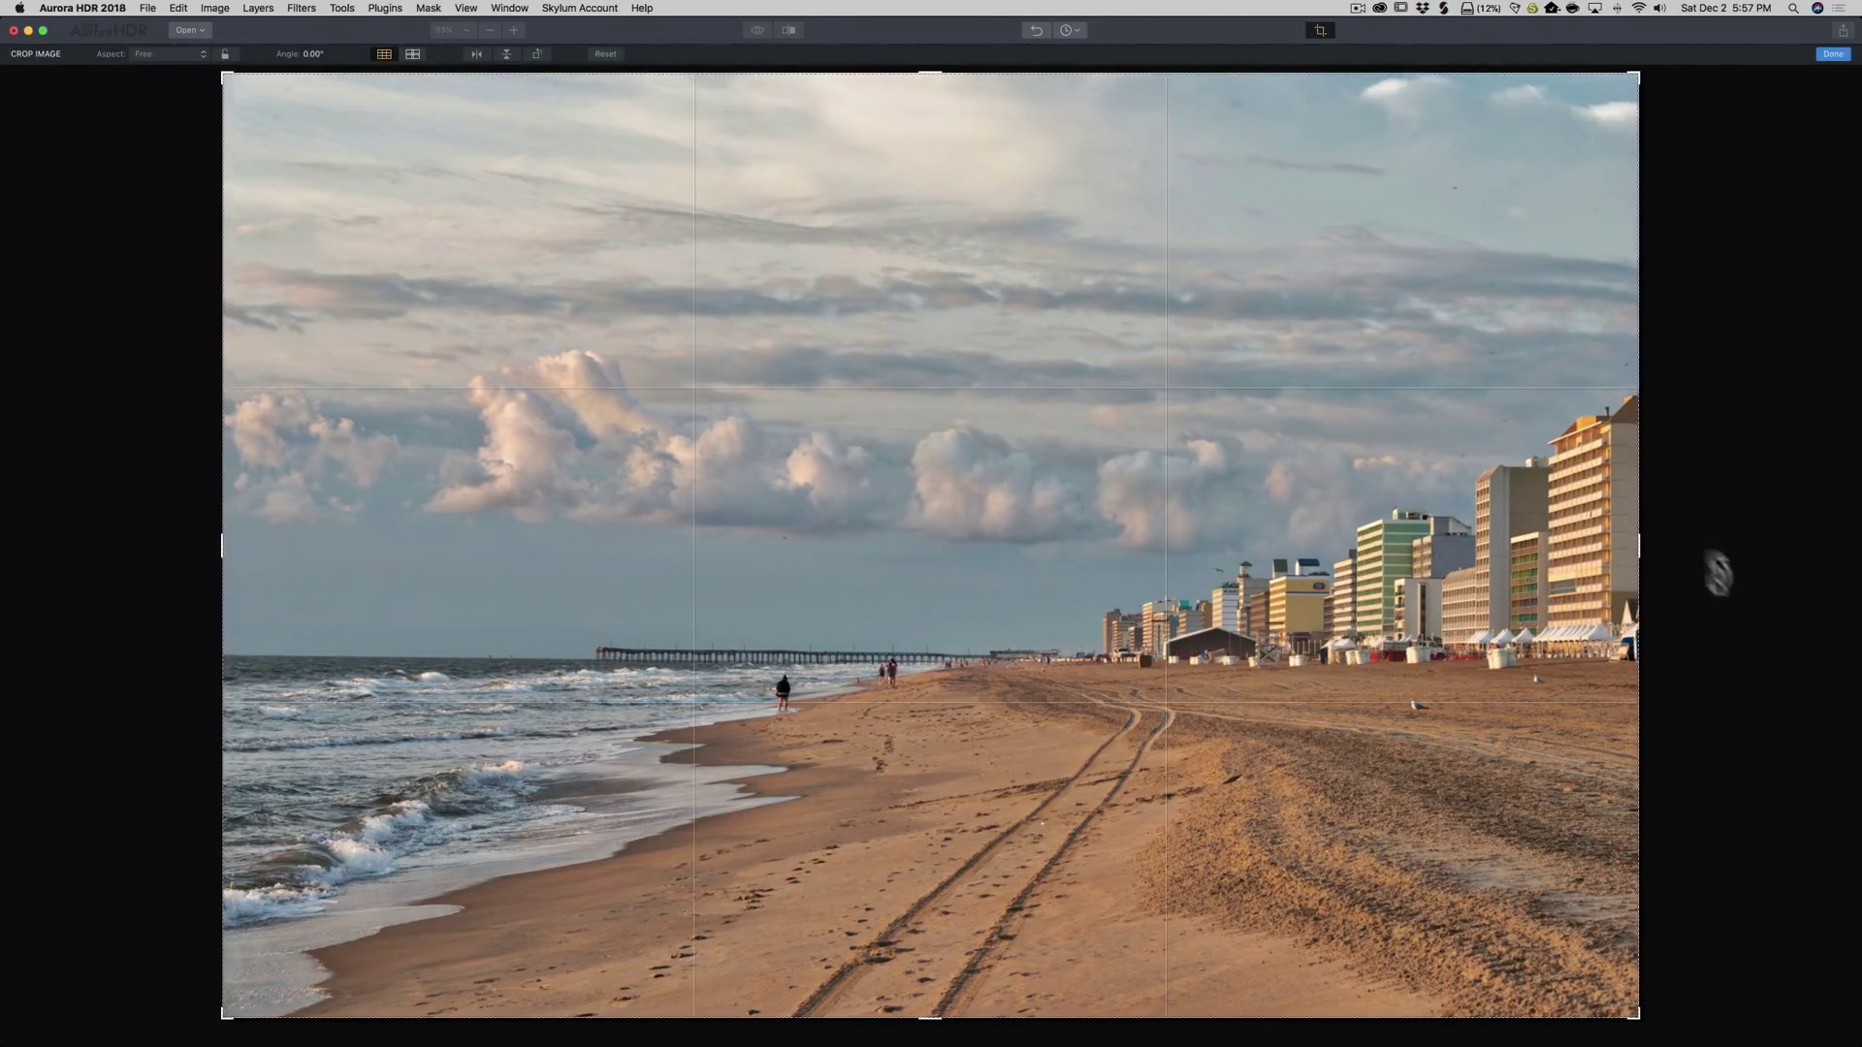
drag(1662, 609, 1662, 606)
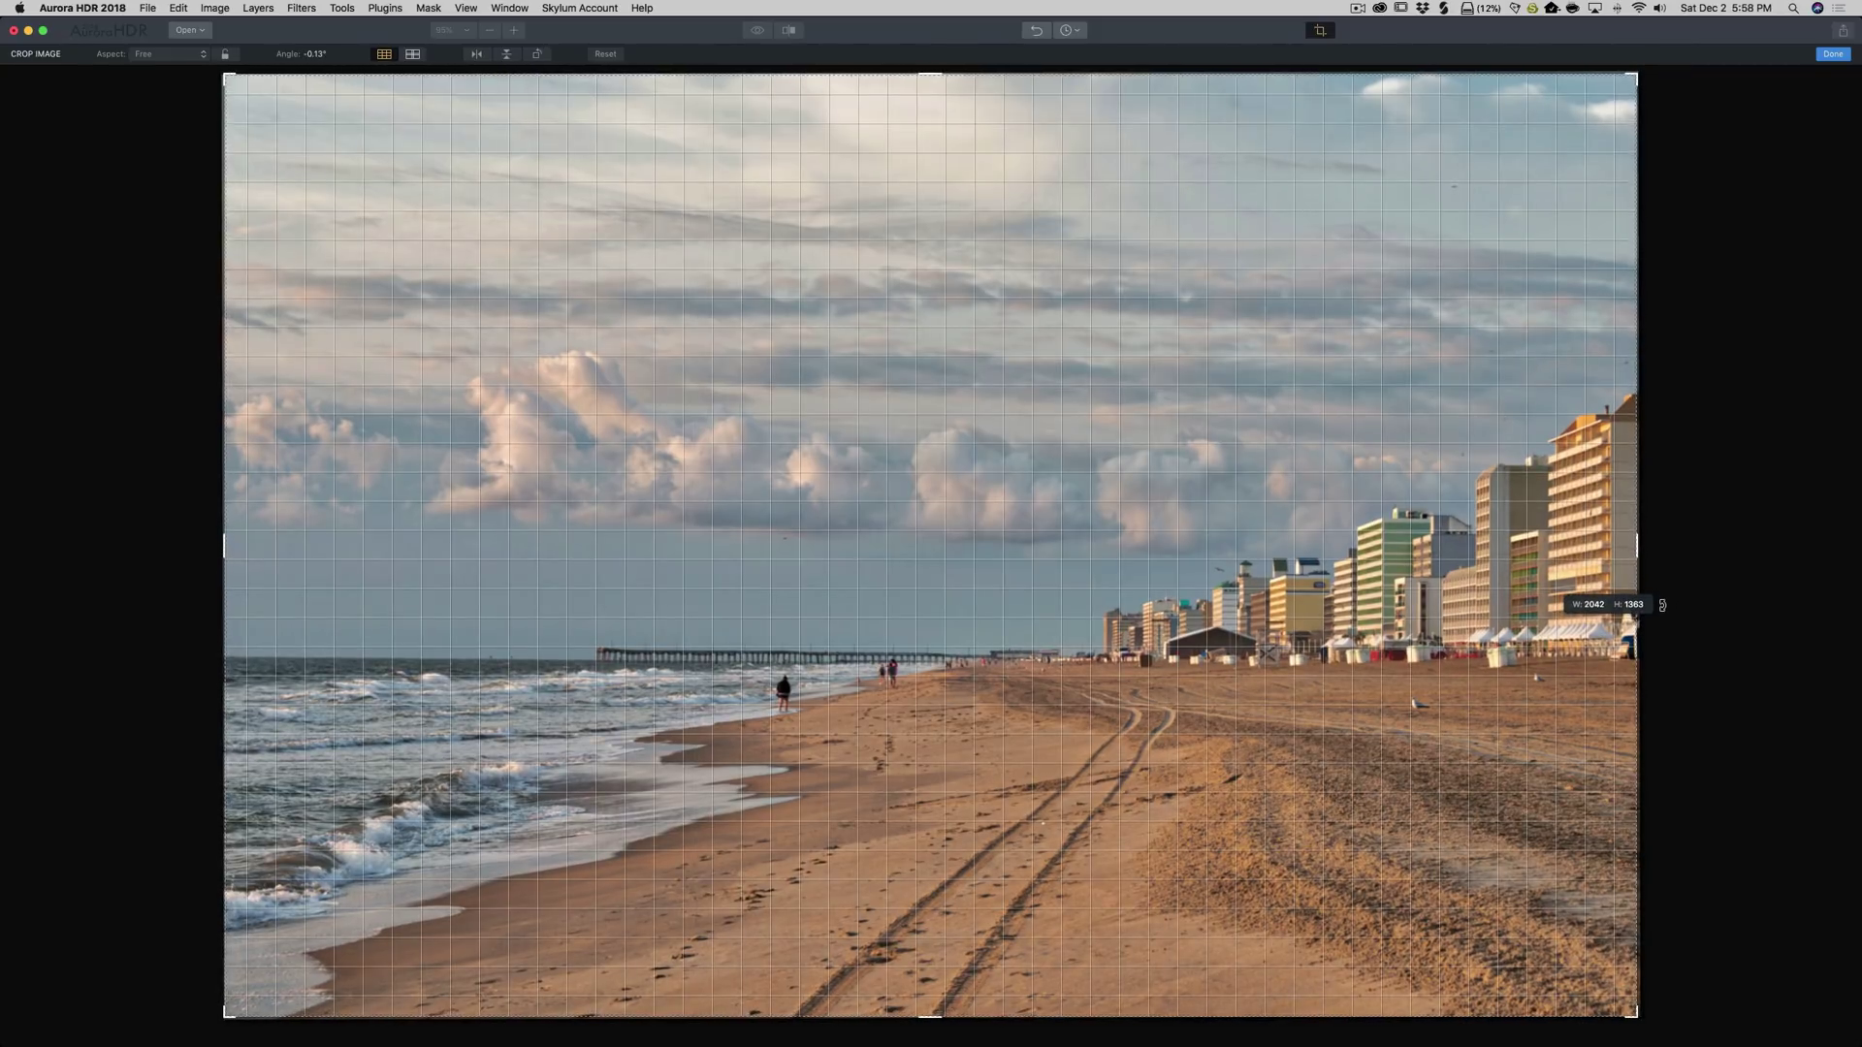
drag(1663, 605, 1660, 604)
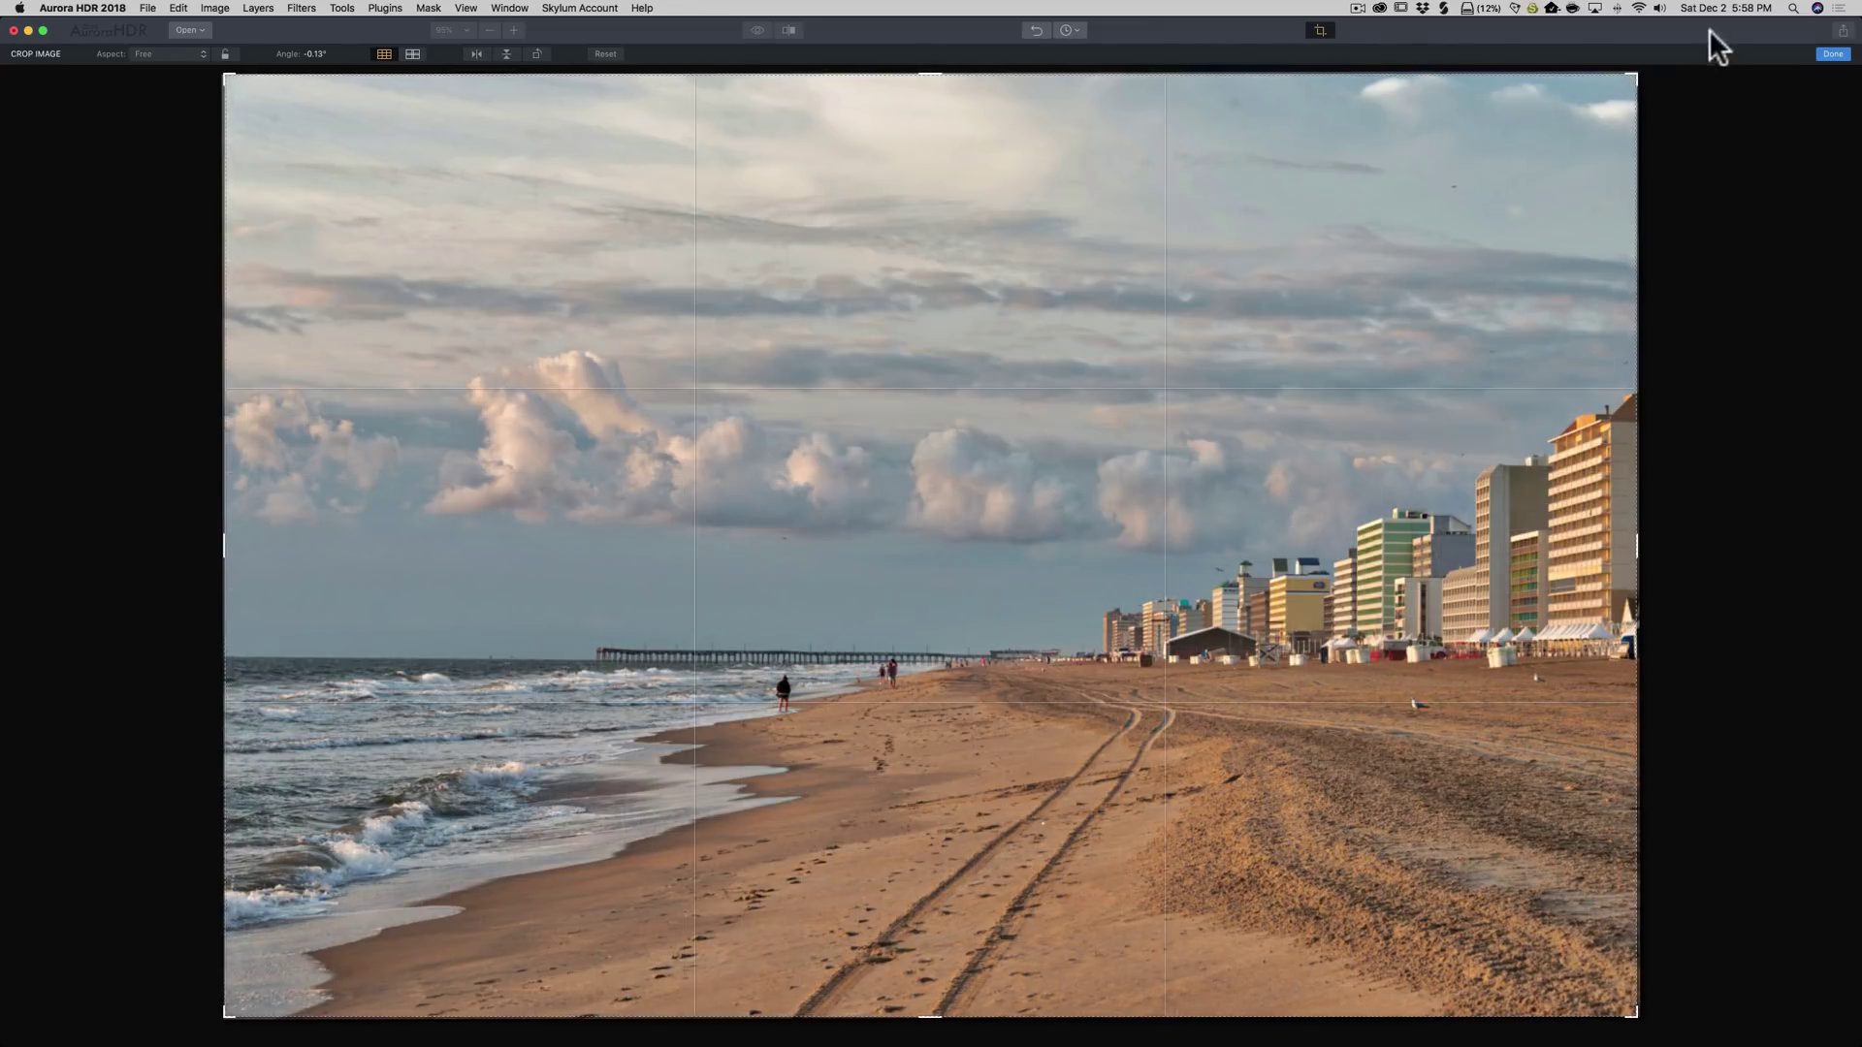
click(1824, 55)
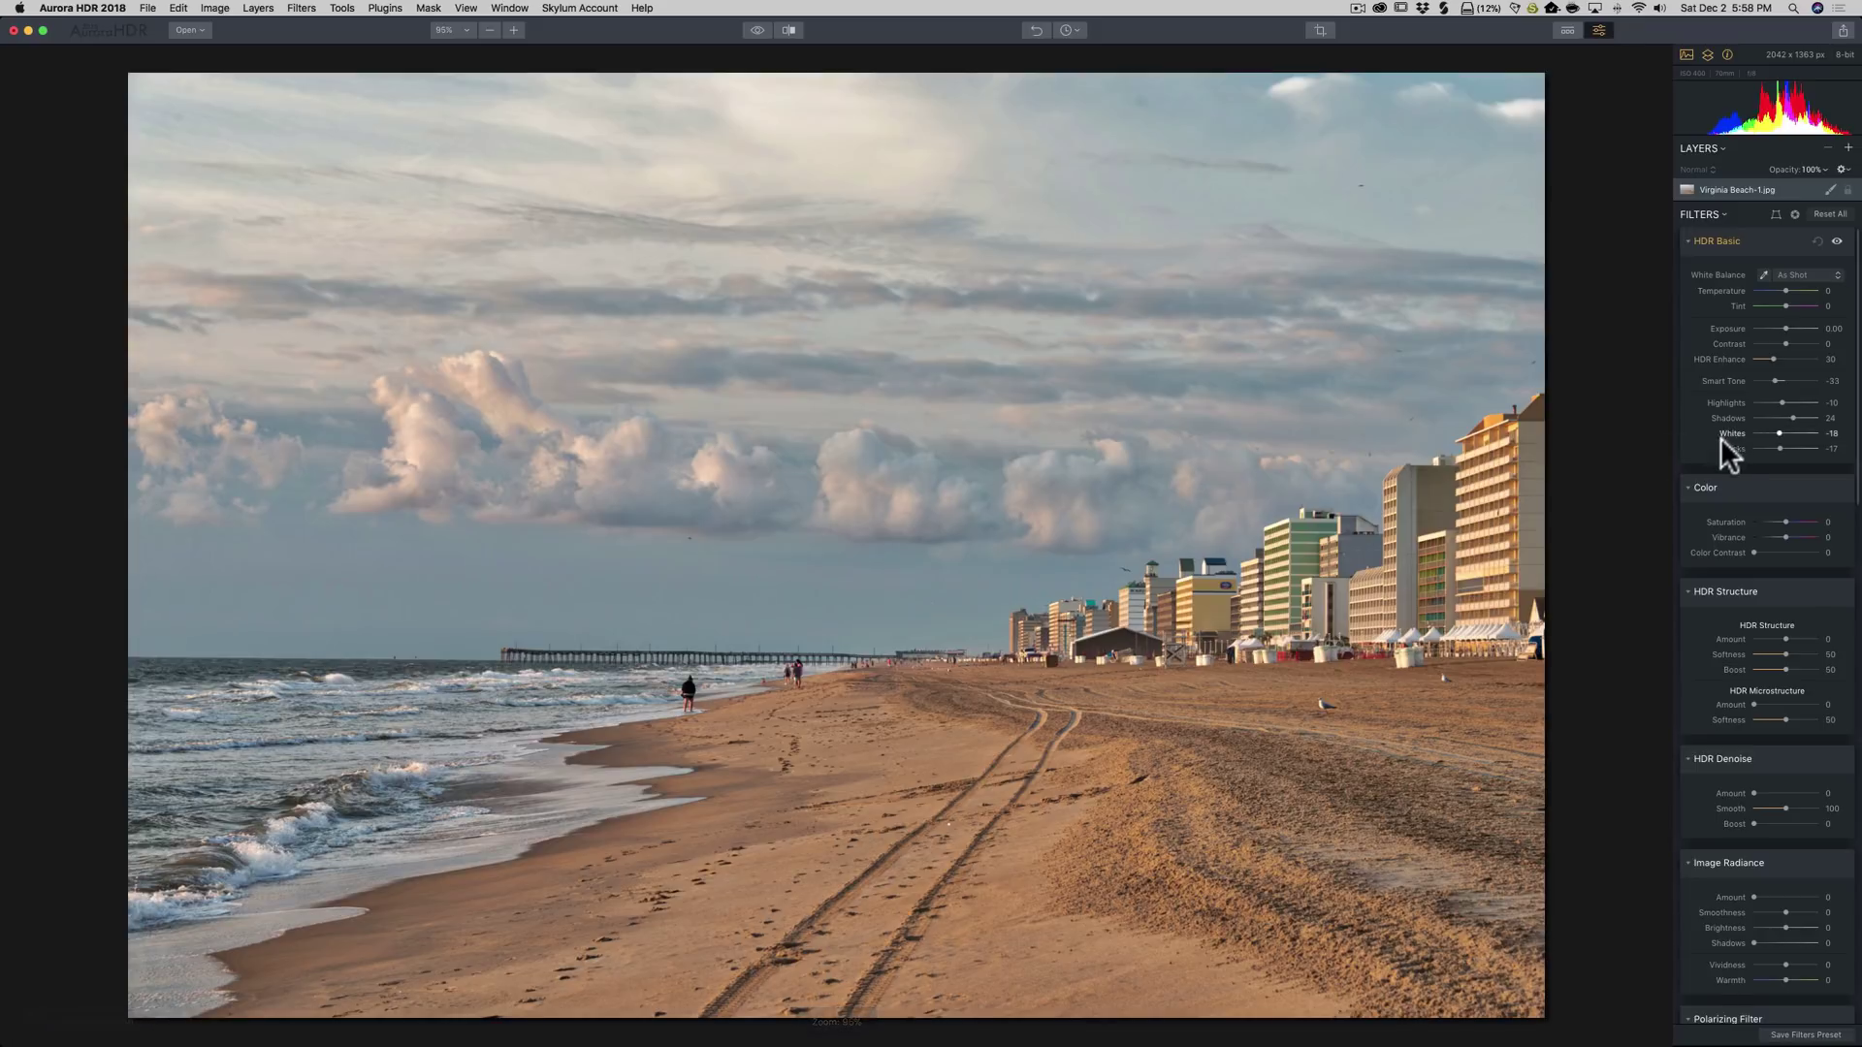
In the Color filter, test then reset Saturation to 0, and set Vibrance to 10
scroll(1746, 408, down, 2)
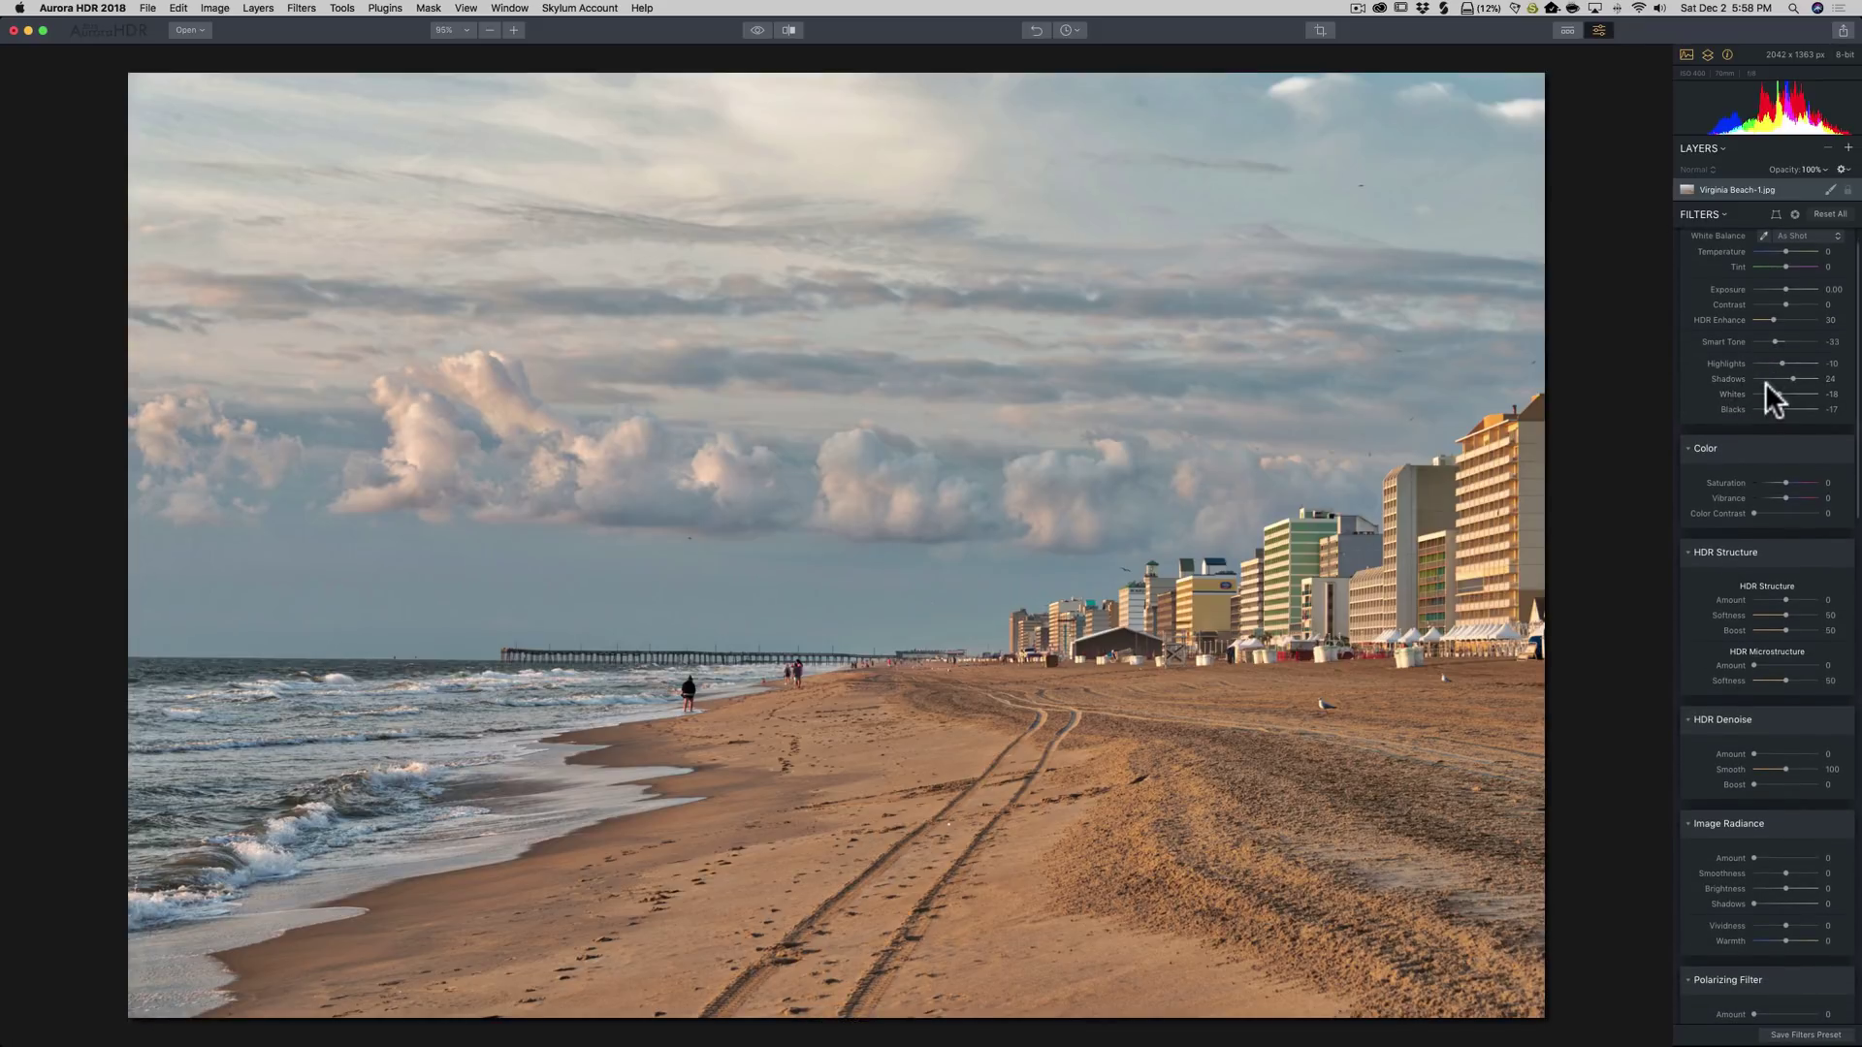
scroll(1761, 382, down, 3)
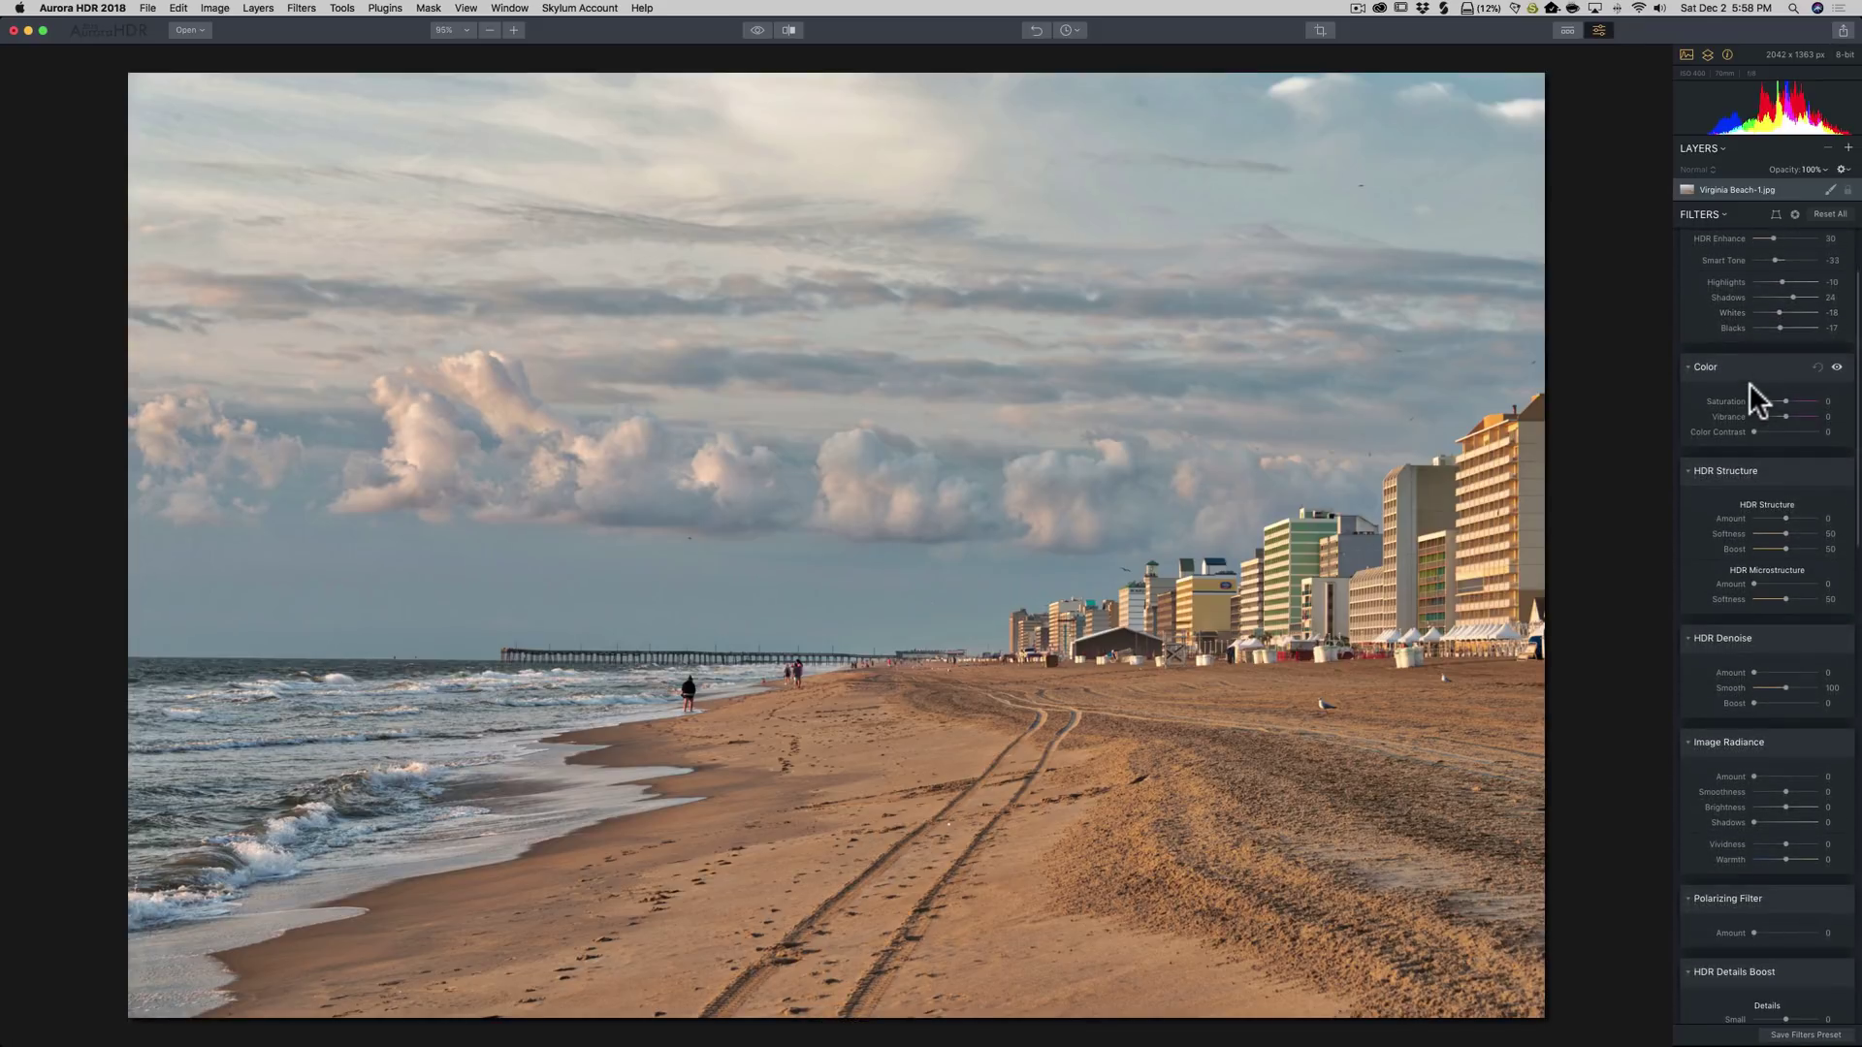
drag(1784, 402, 1791, 402)
double_click(1608, 415)
drag(1717, 424, 1729, 428)
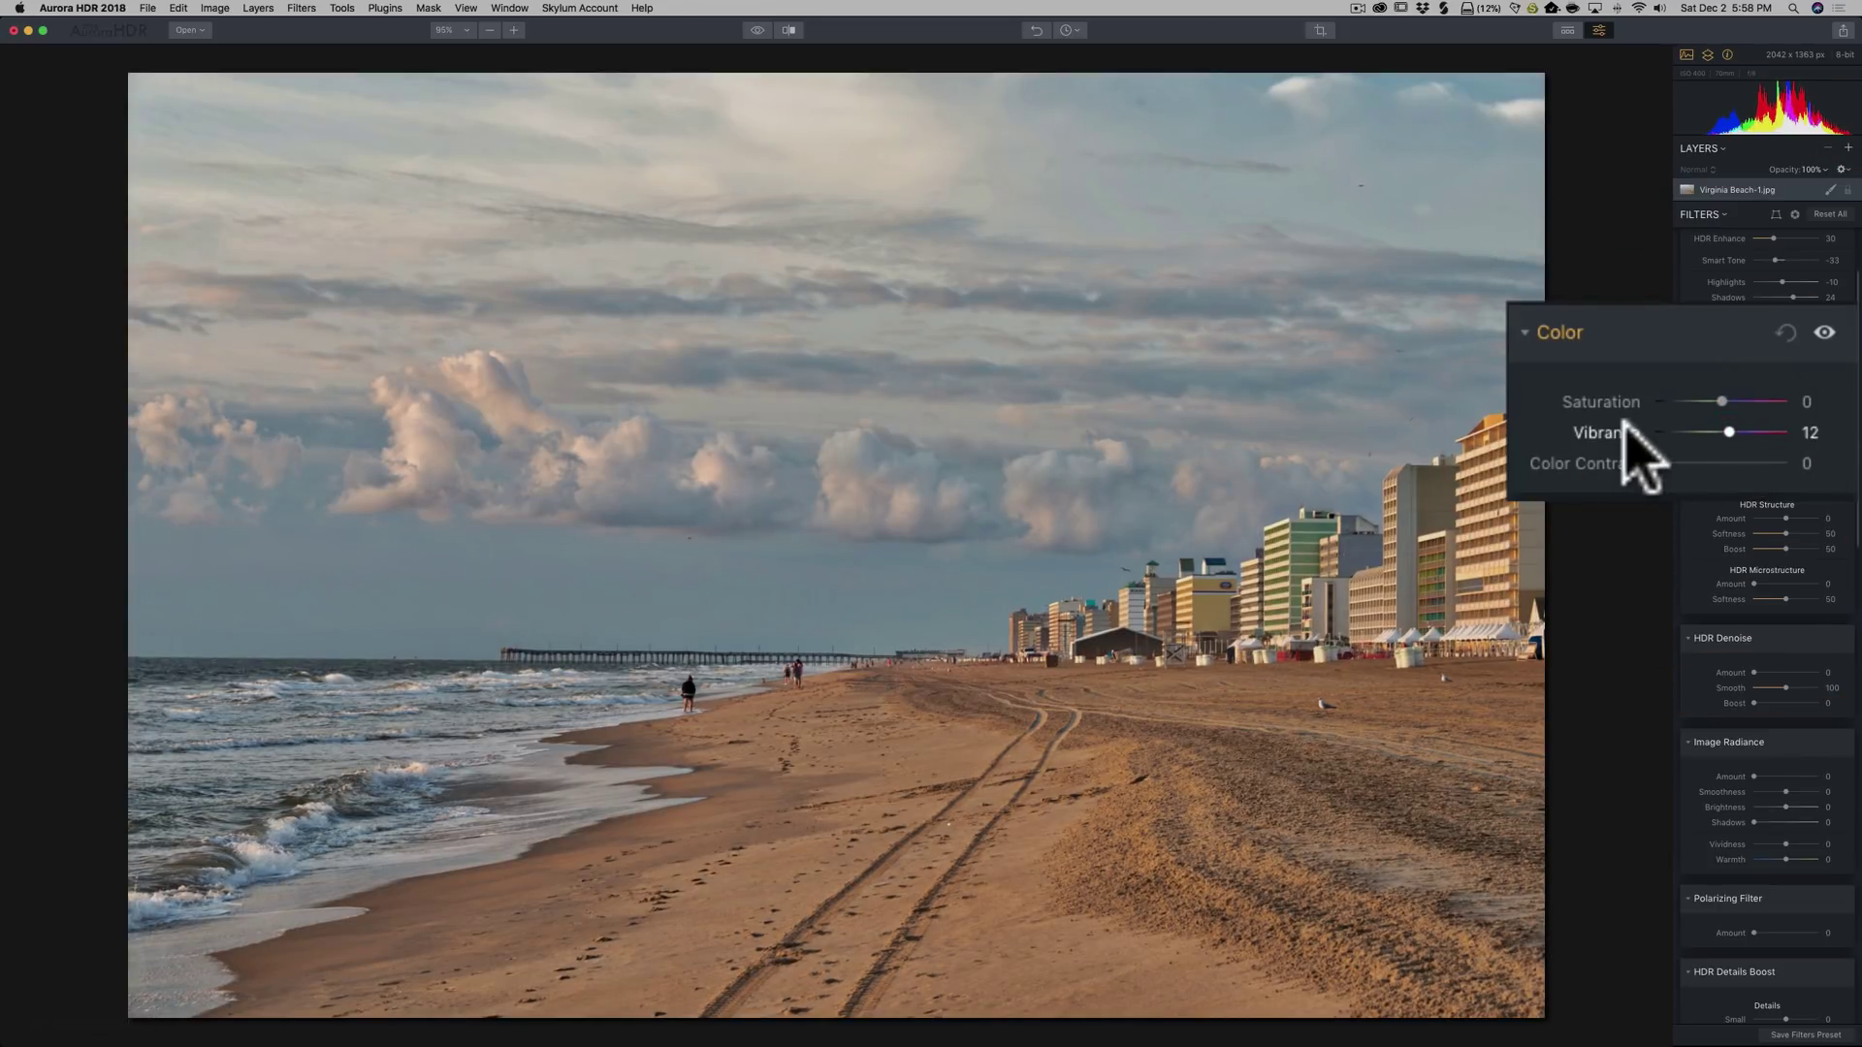
click(1727, 432)
mouse_move(1726, 432)
mouse_down()
mouse_move(1662, 463)
mouse_move(1711, 465)
mouse_move(1684, 461)
mouse_move(1737, 457)
mouse_move(1579, 469)
mouse_move(1598, 465)
mouse_up()
scroll(1707, 456, down, 2)
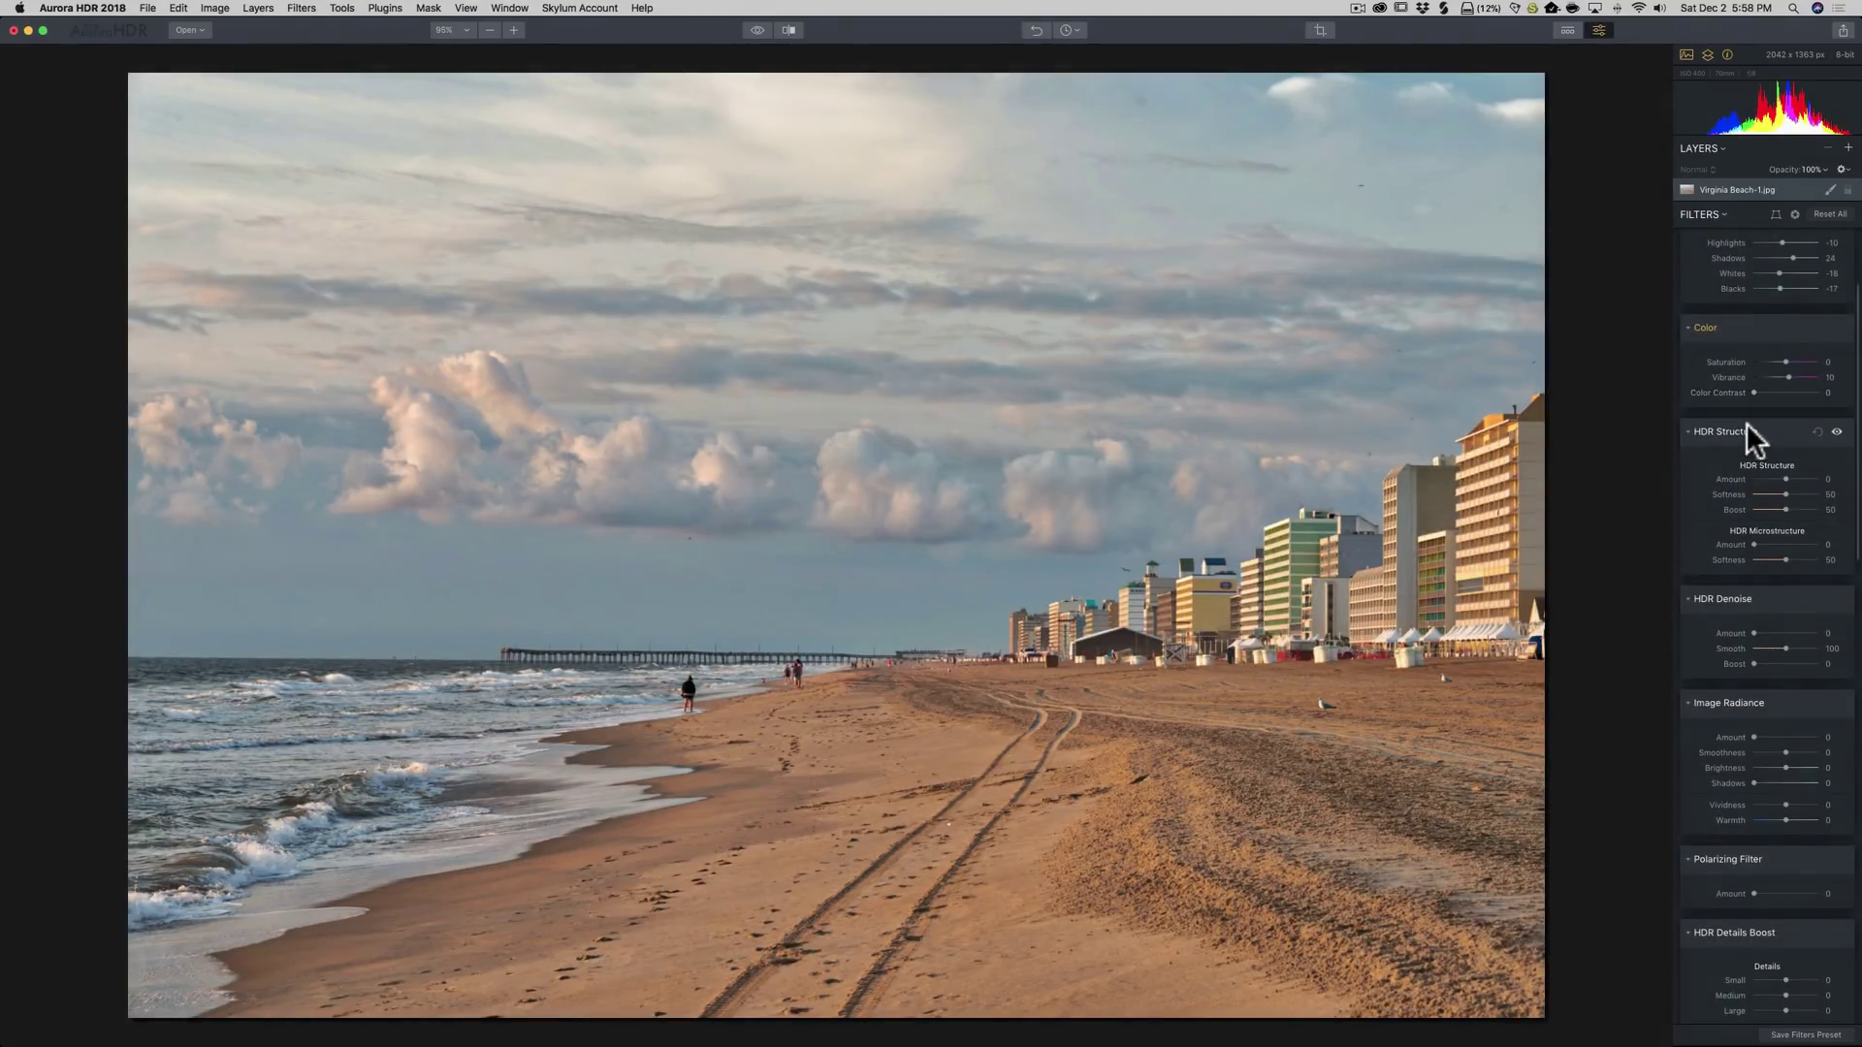
scroll(1714, 427, down, 1)
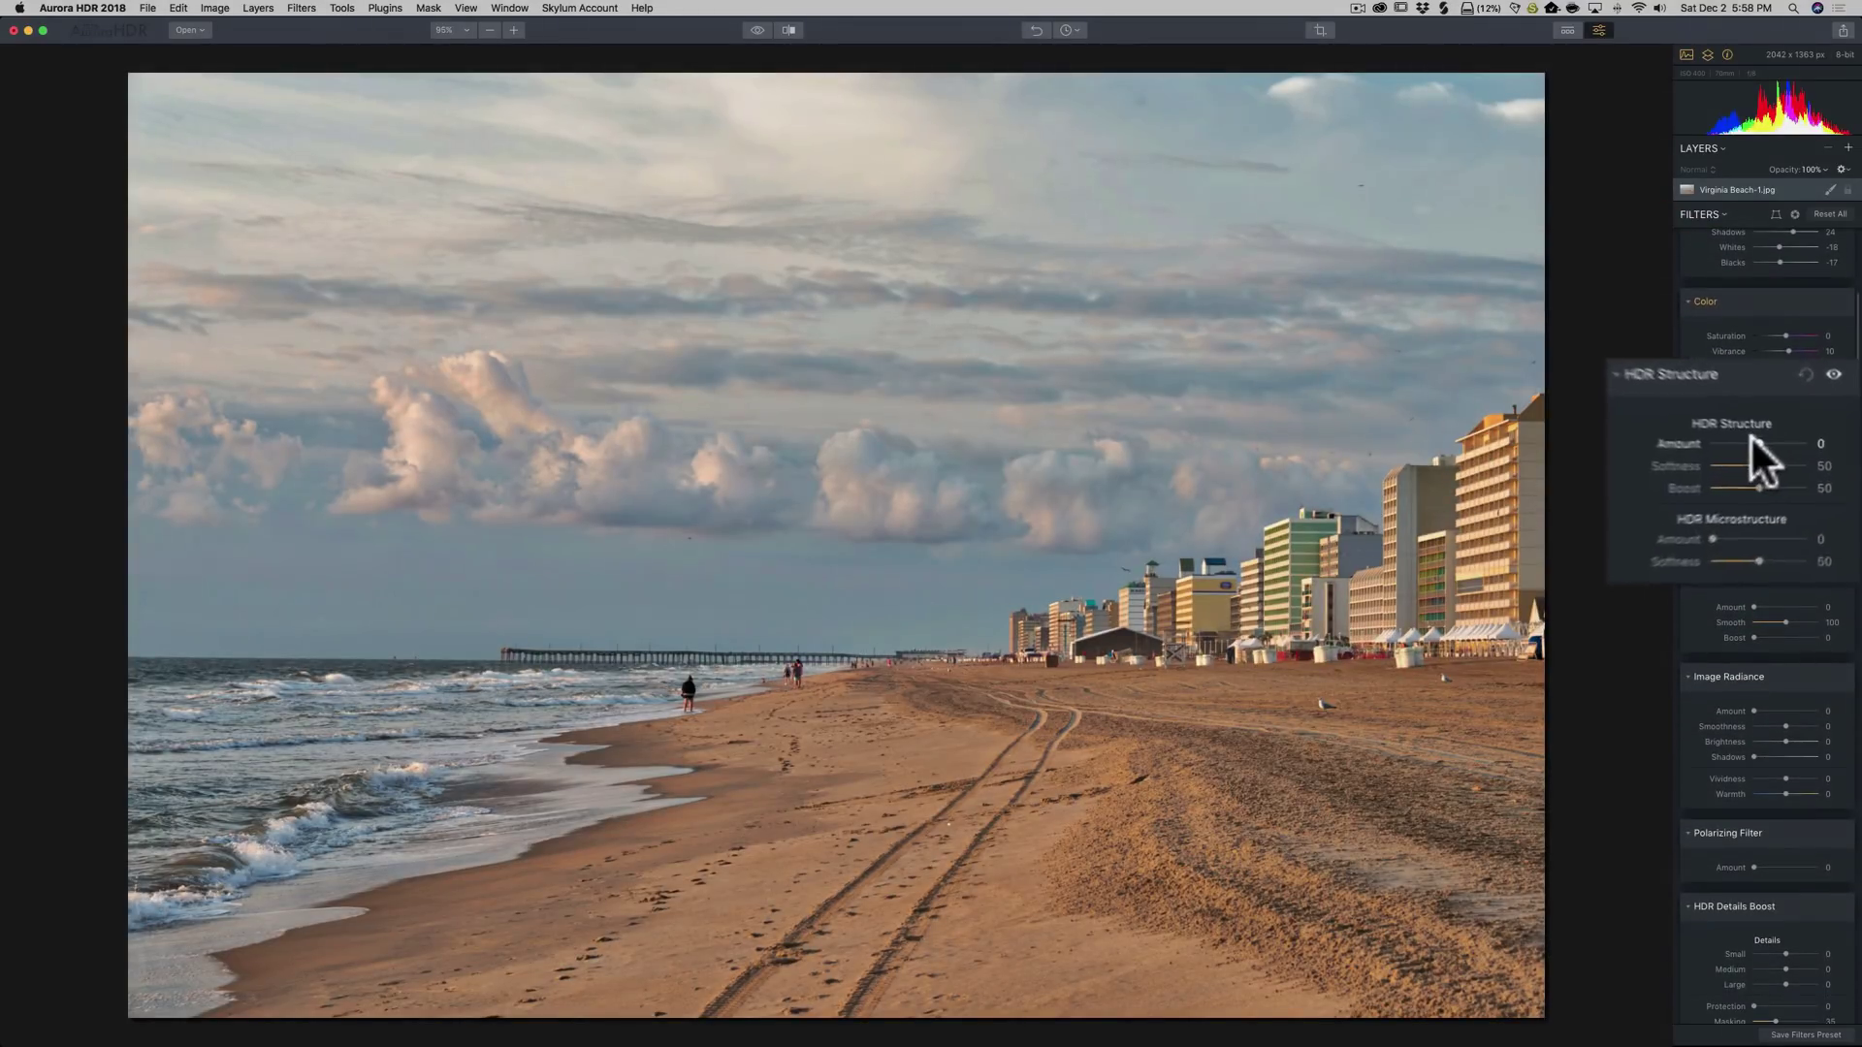
Try HDR Structure, reset its Amount to 0, and scroll down to the HDR Denoise filter
mouse_move(1726, 427)
mouse_down()
mouse_move(1751, 431)
mouse_move(1723, 424)
mouse_up()
double_click(1648, 429)
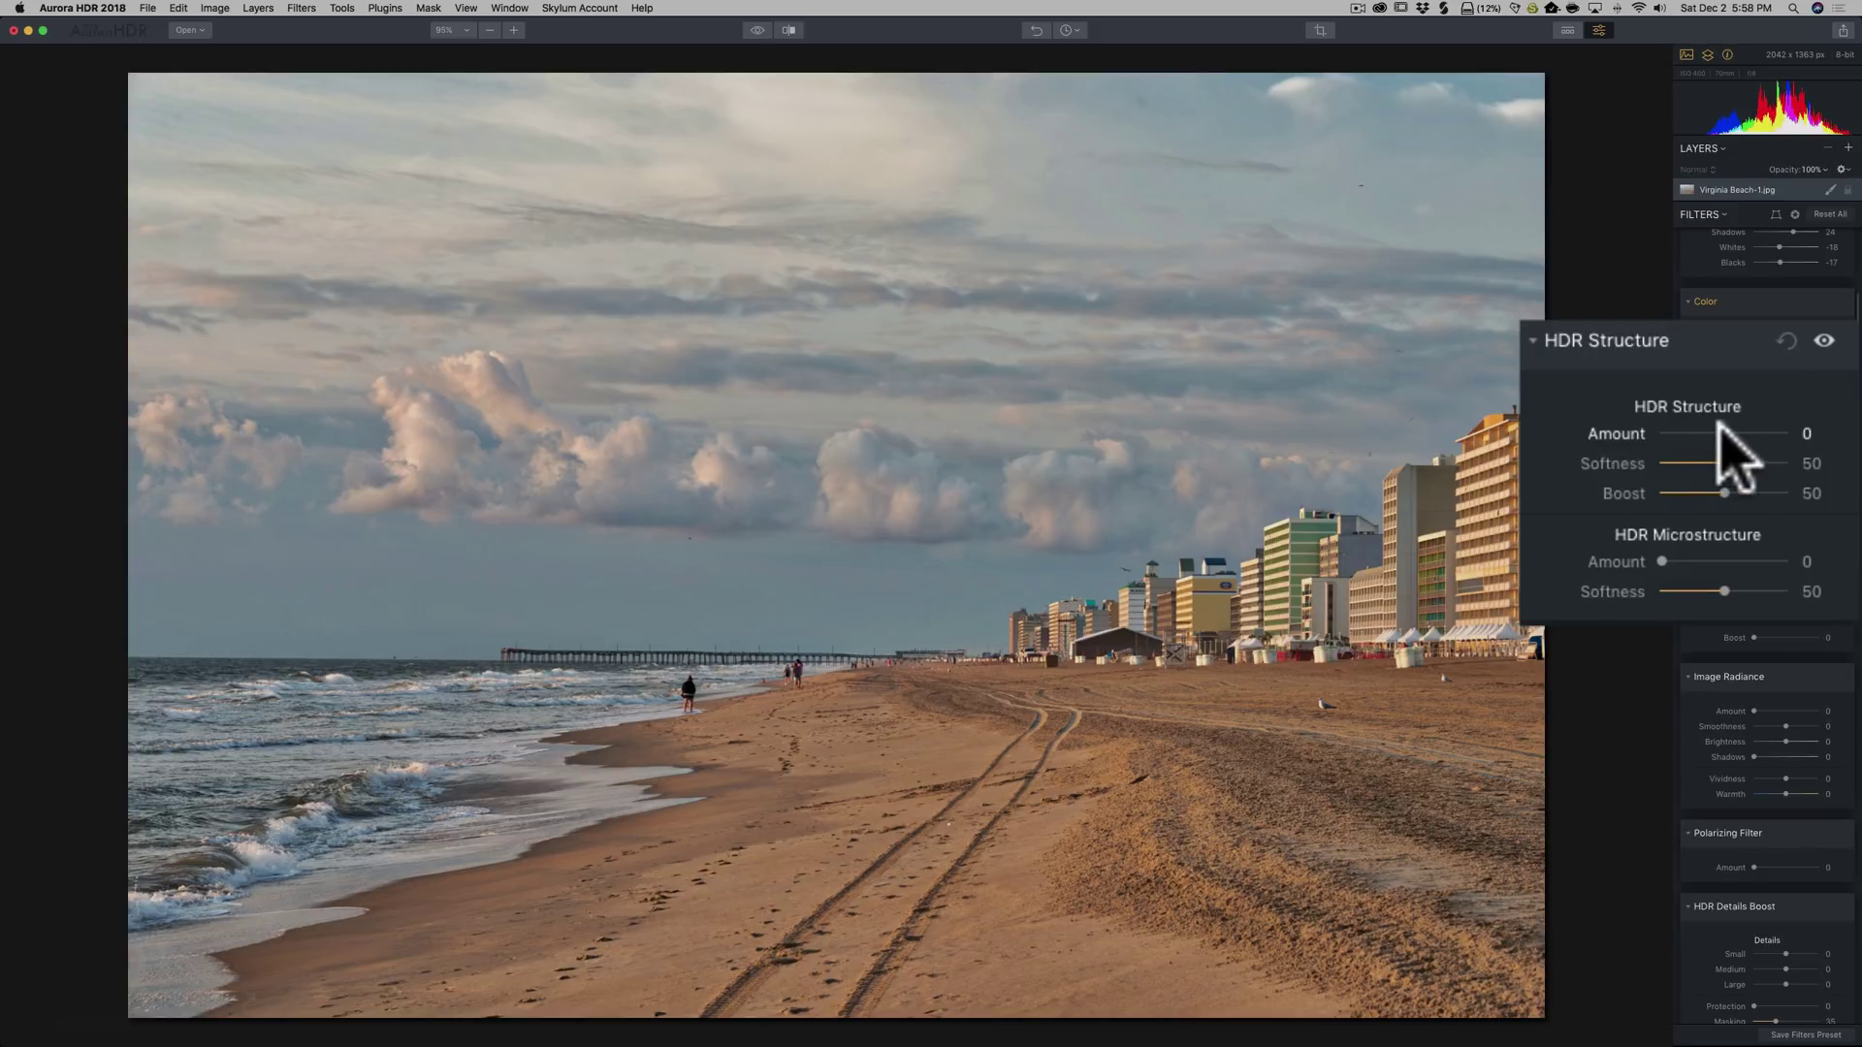
scroll(1653, 480, down, 2)
drag(1661, 486, 1619, 478)
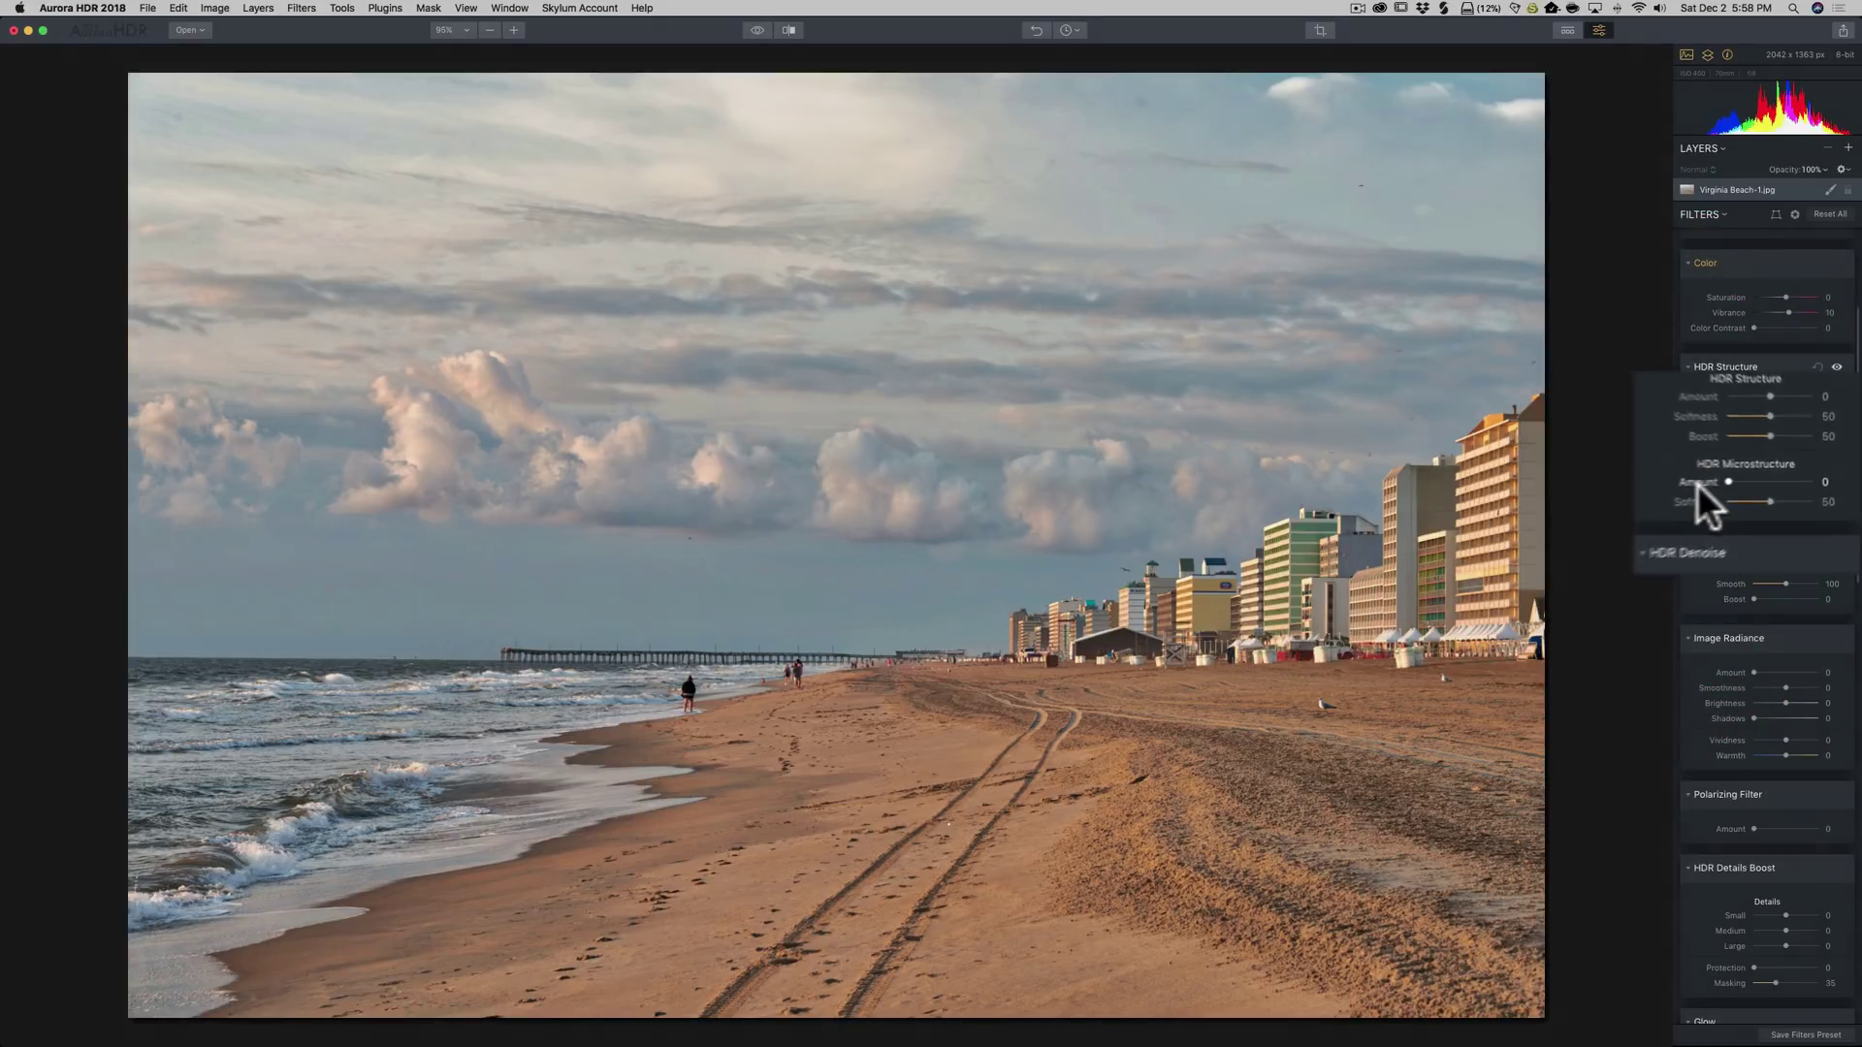
scroll(1730, 485, down, 2)
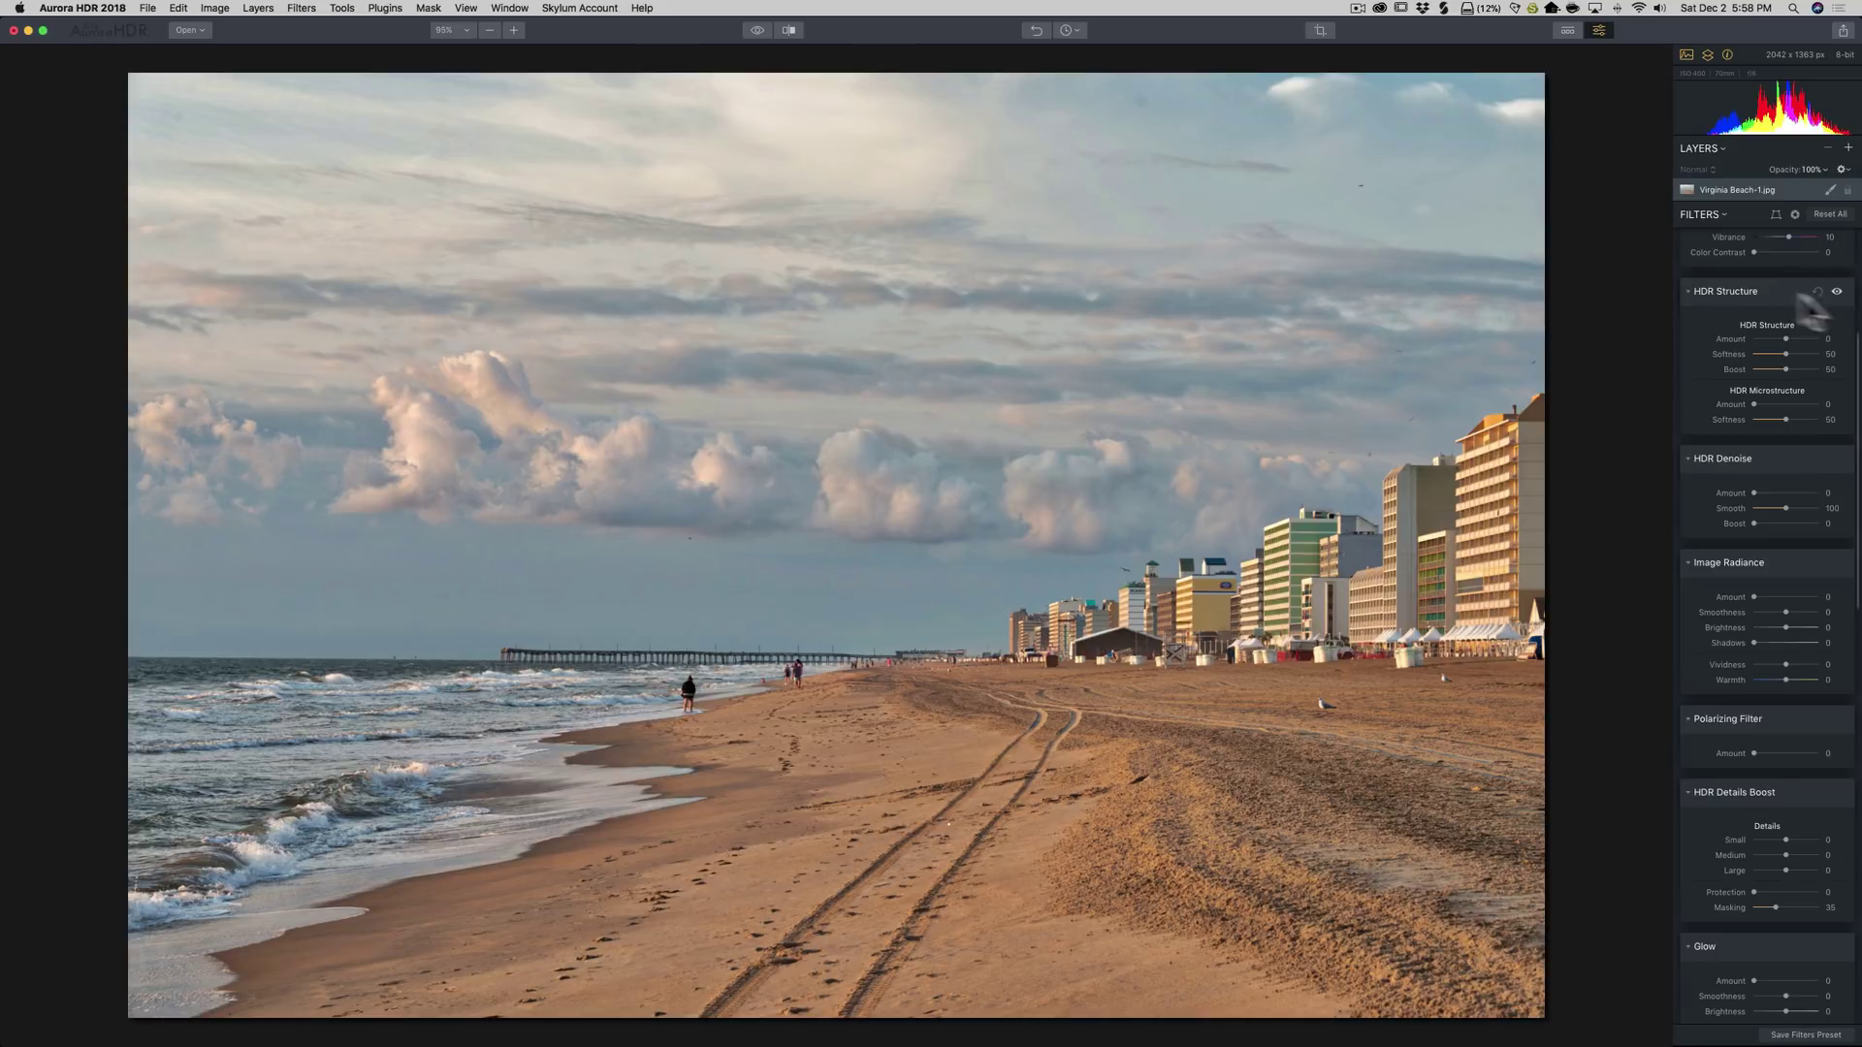
click(1789, 296)
scroll(1724, 312, down, 3)
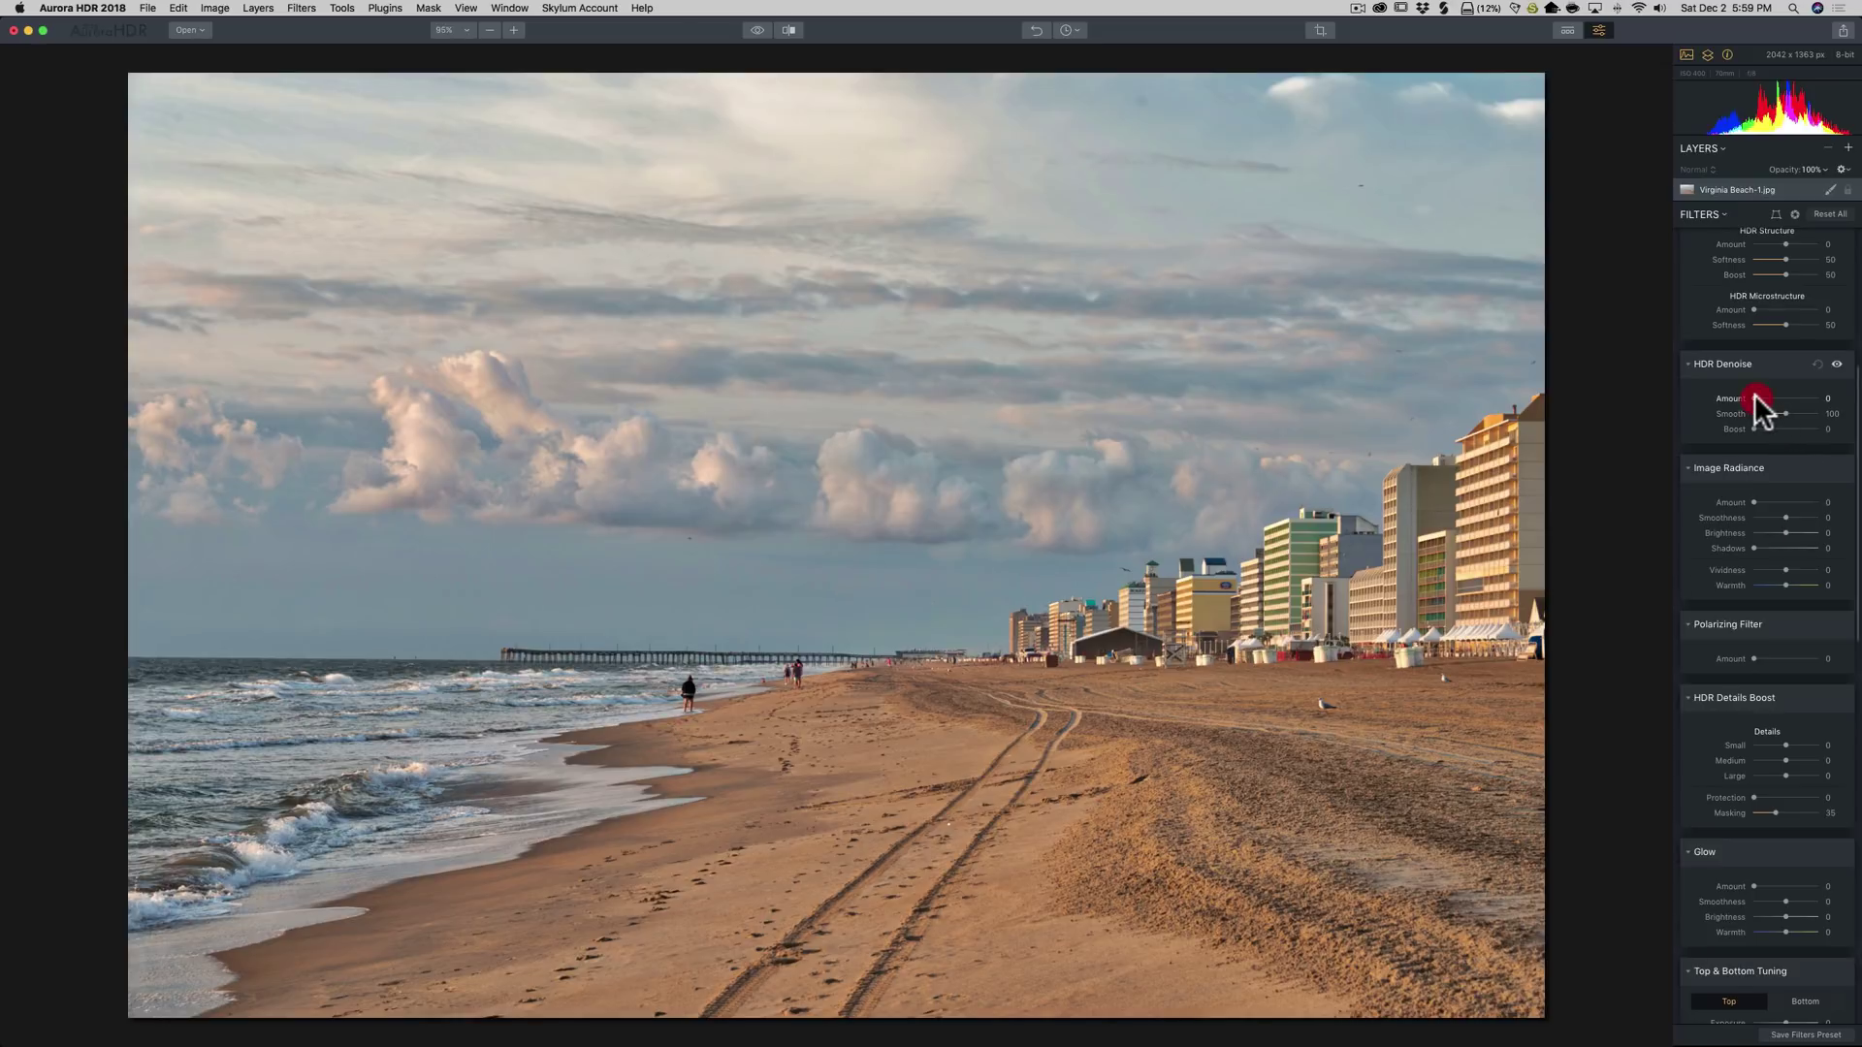
drag(1755, 397, 1779, 398)
double_click(1781, 397)
scroll(1723, 378, down, 2)
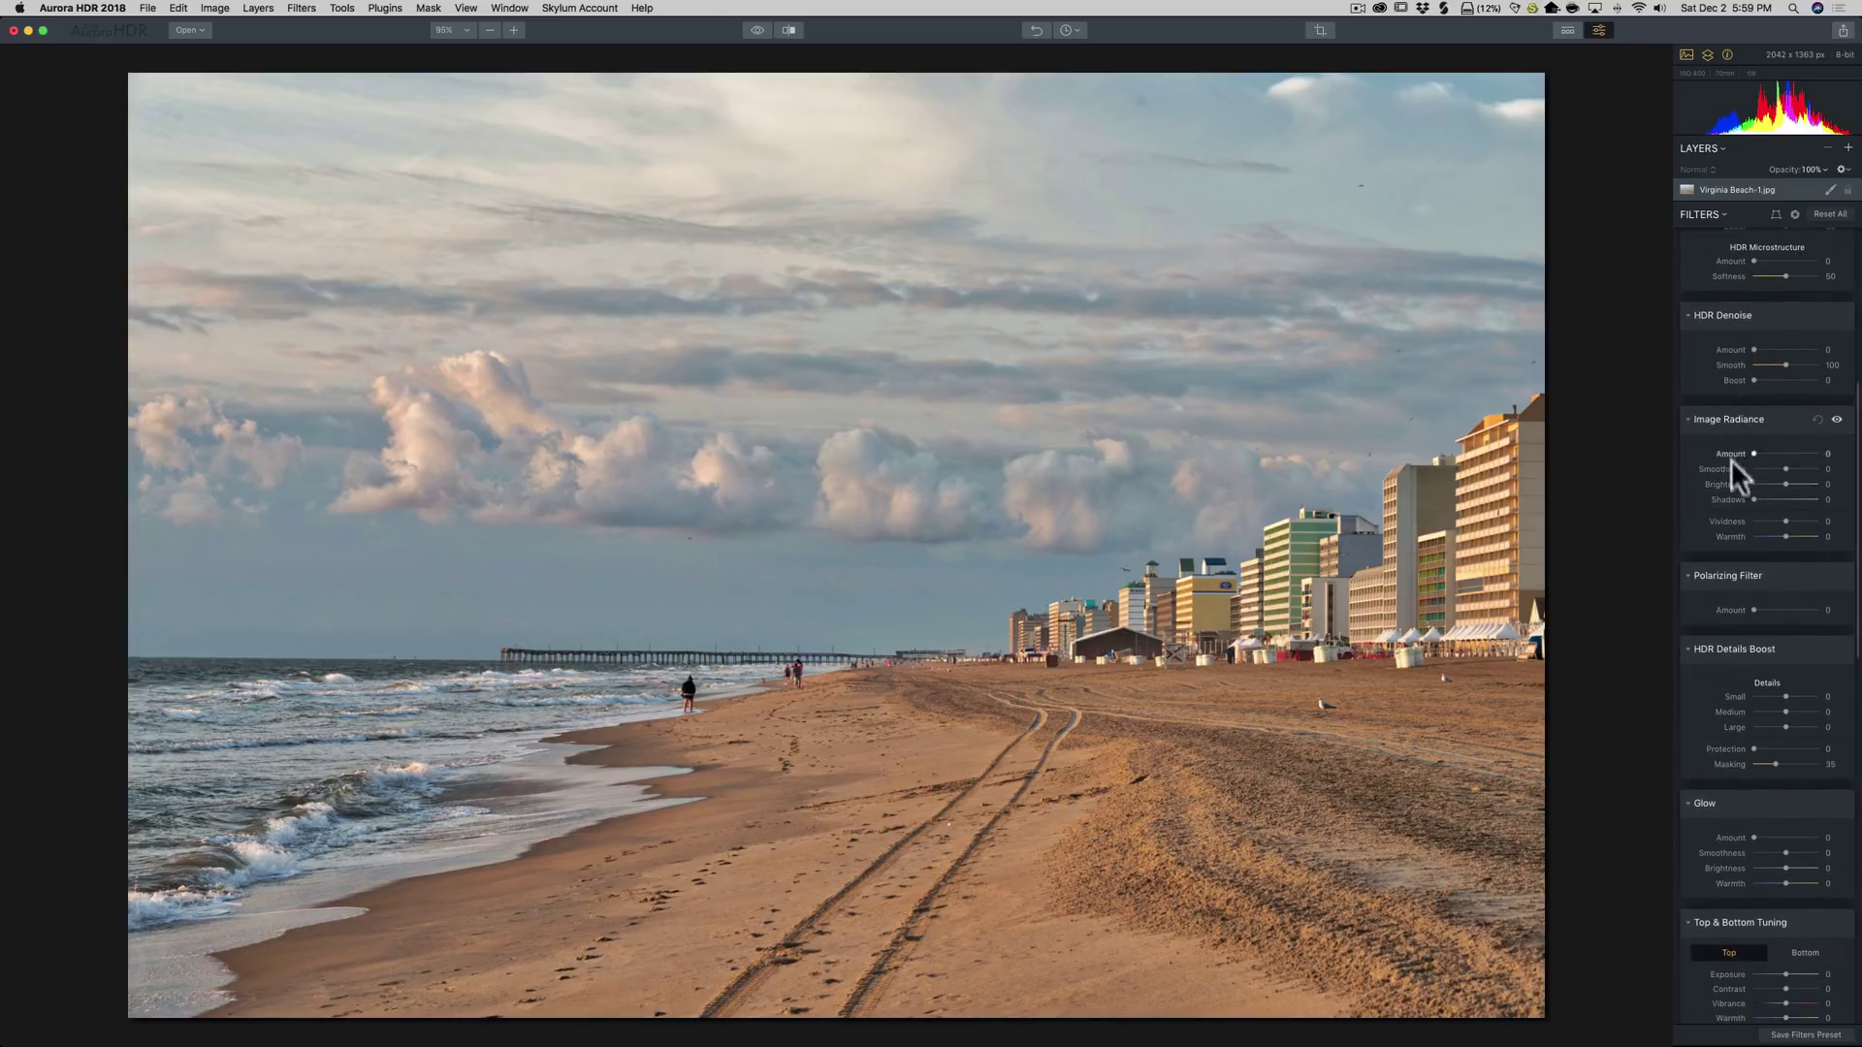
mouse_move(1752, 452)
mouse_down()
mouse_move(1793, 452)
mouse_move(1754, 450)
mouse_up()
scroll(1752, 417, down, 5)
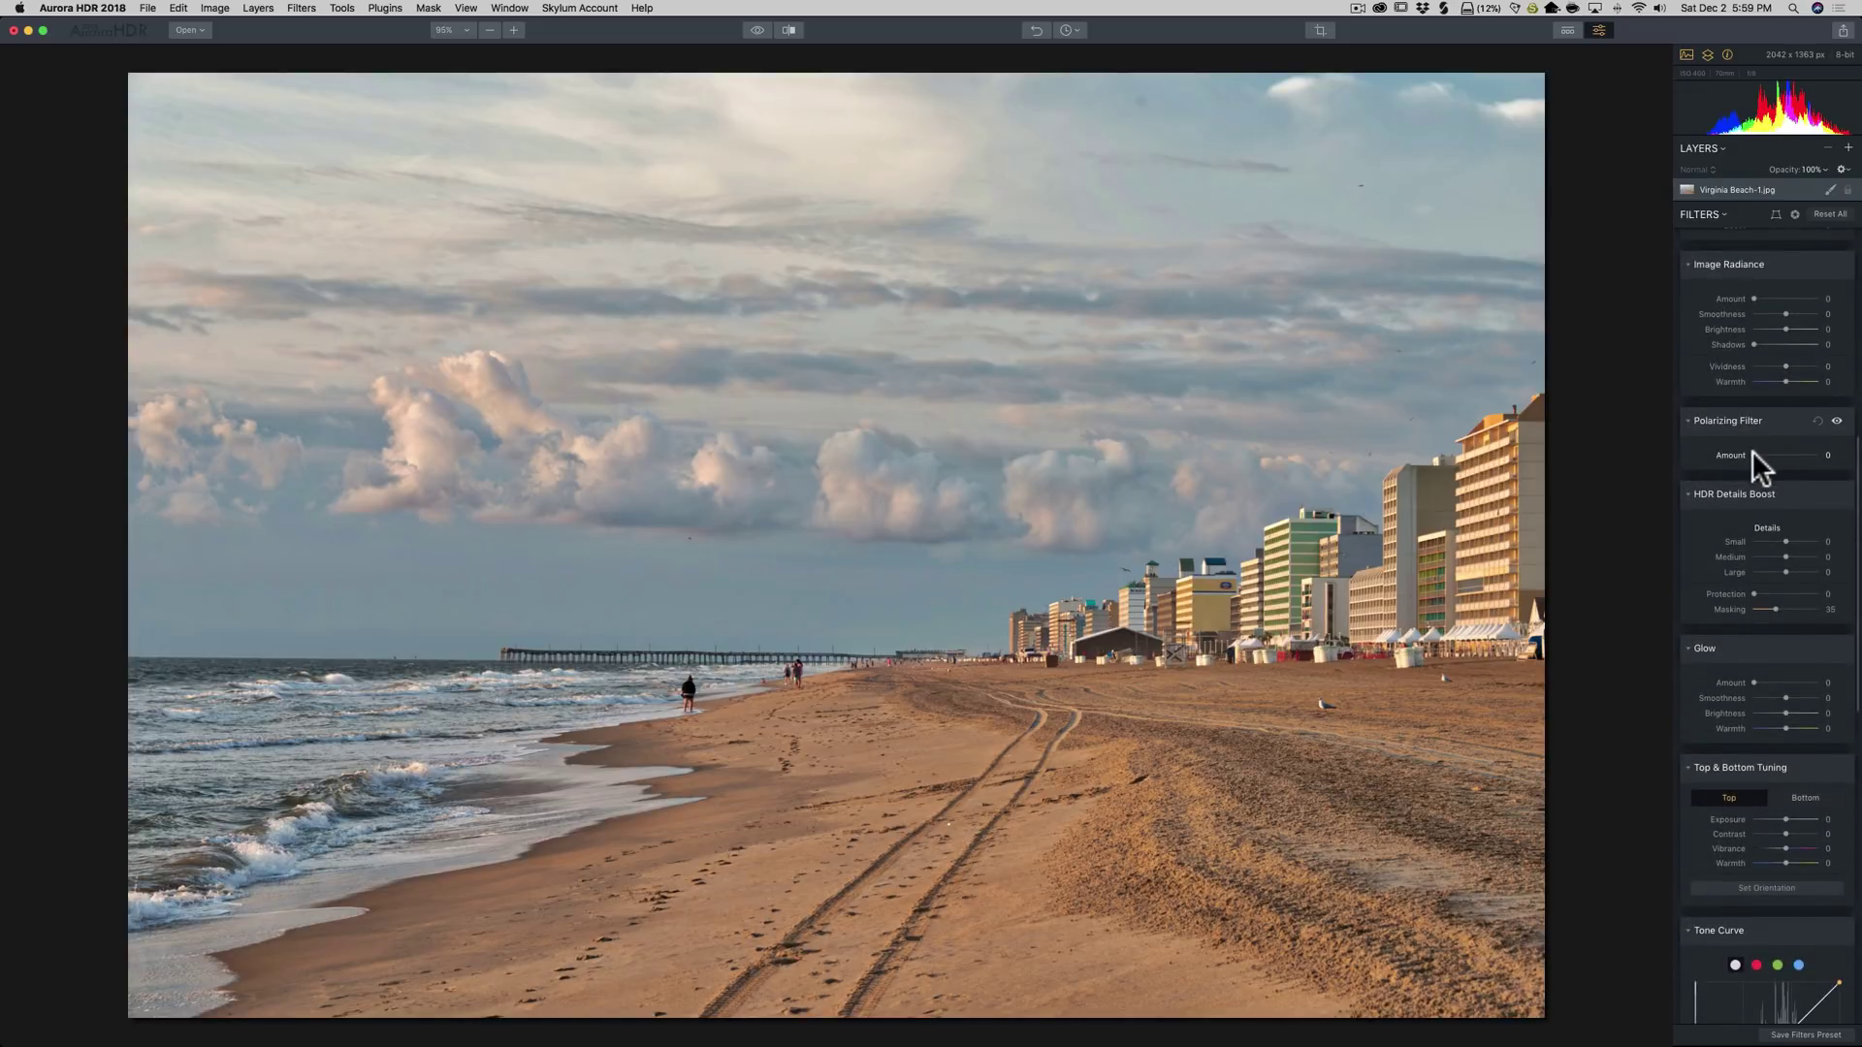
mouse_move(1751, 450)
mouse_down()
mouse_move(1777, 451)
mouse_move(1721, 451)
mouse_up()
scroll(1709, 442, down, 4)
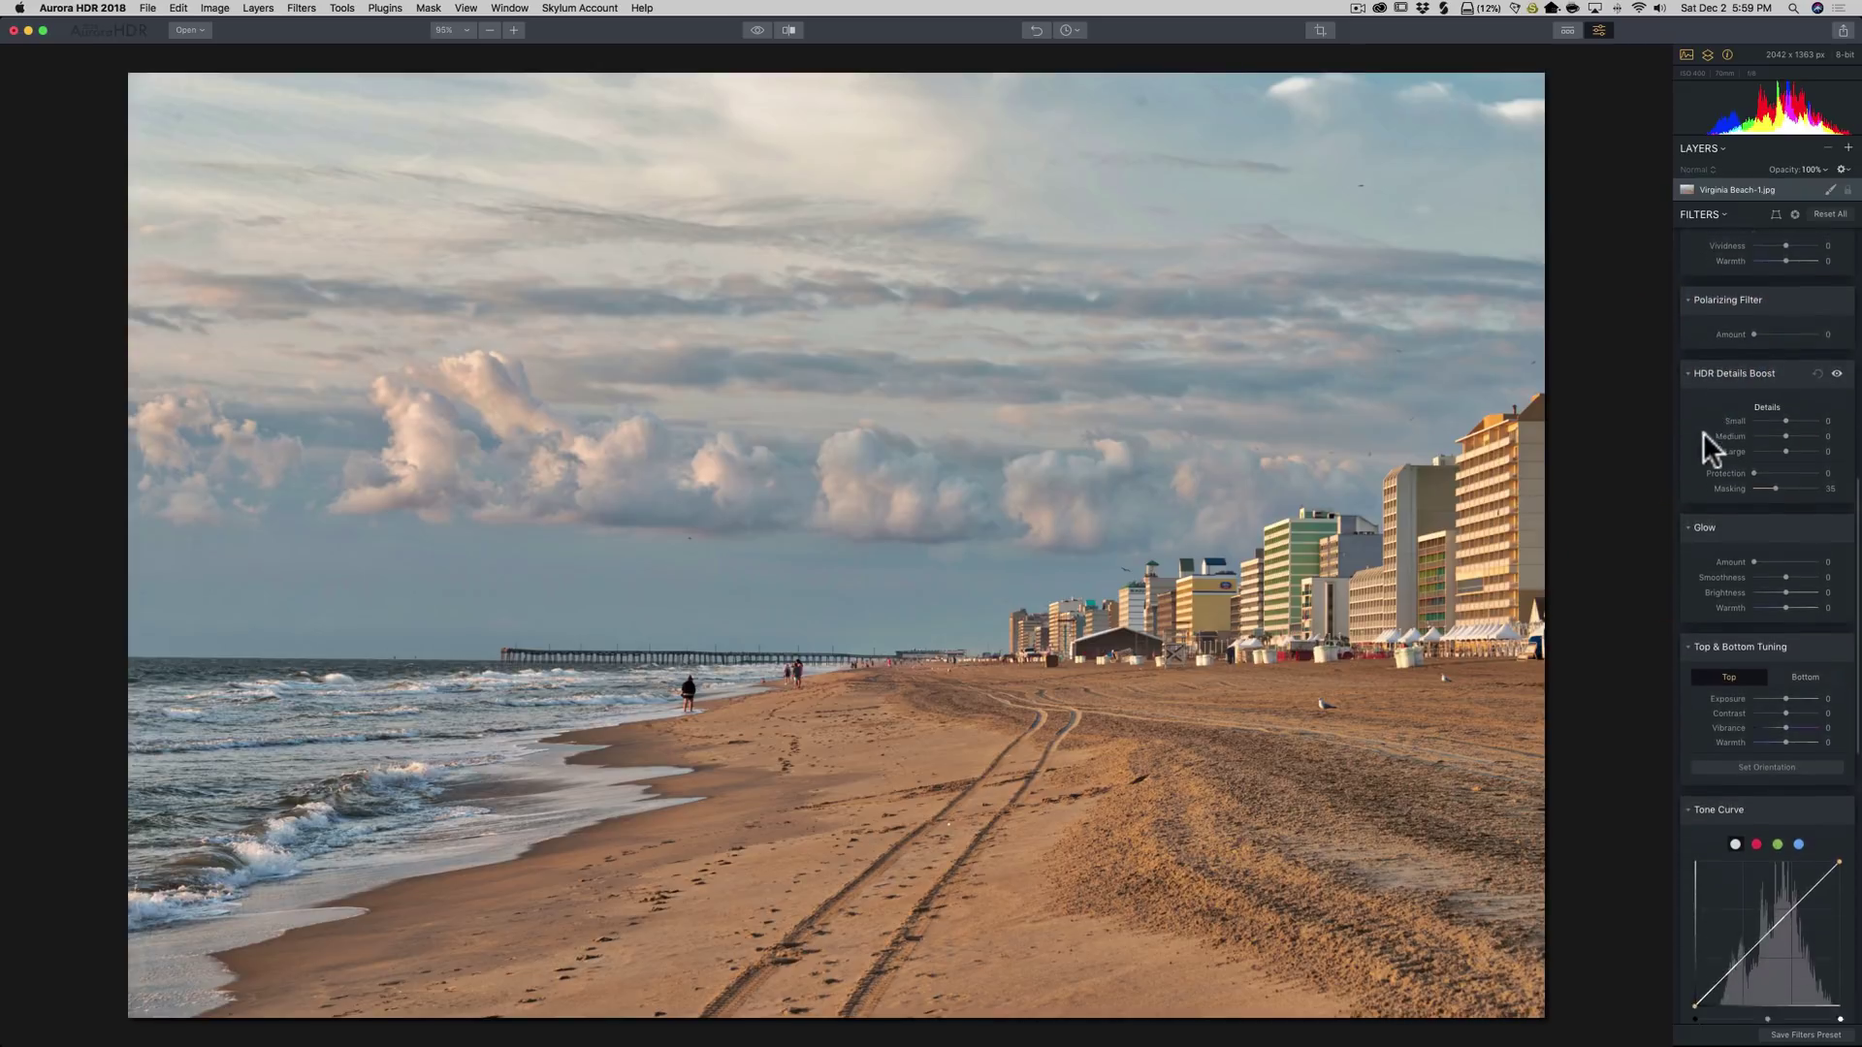
mouse_move(1785, 404)
mouse_down()
mouse_move(1722, 398)
mouse_move(1799, 423)
mouse_up()
double_click(1726, 402)
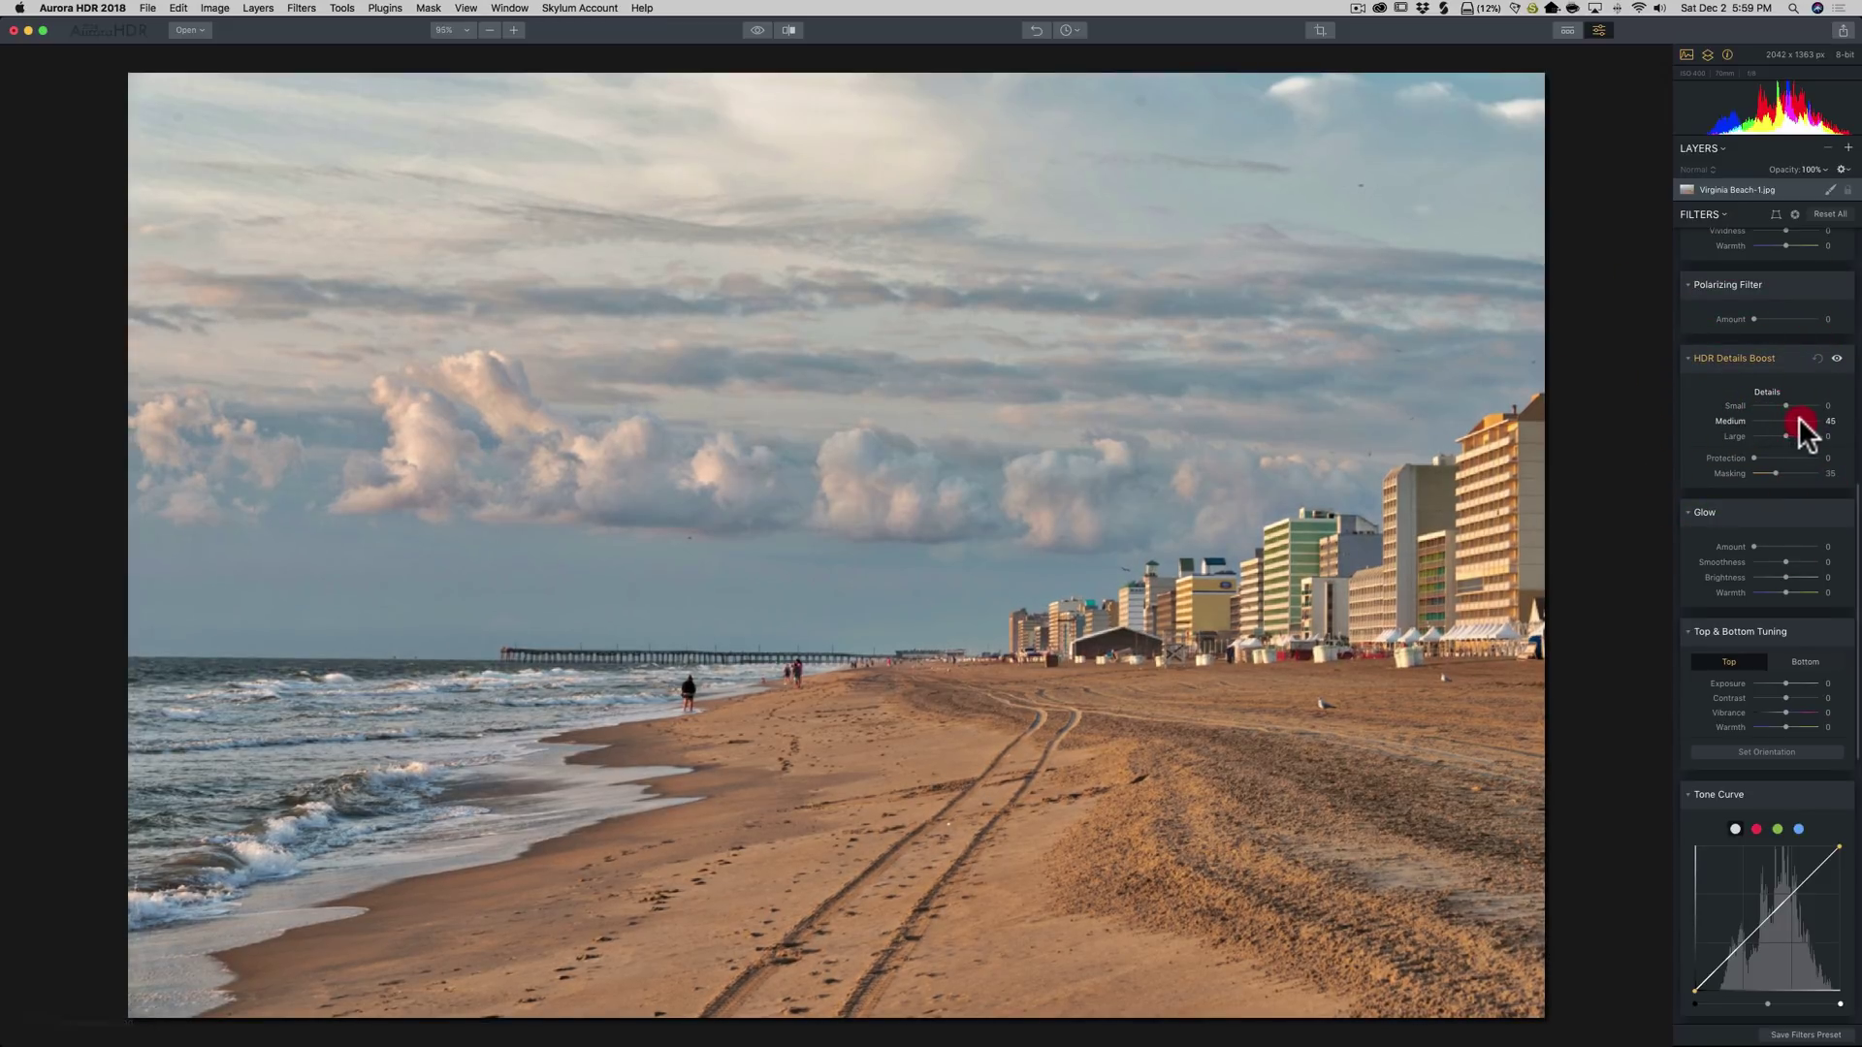
double_click(1730, 420)
mouse_move(1783, 433)
mouse_down()
mouse_move(1800, 436)
mouse_move(1767, 437)
mouse_move(1791, 437)
mouse_up()
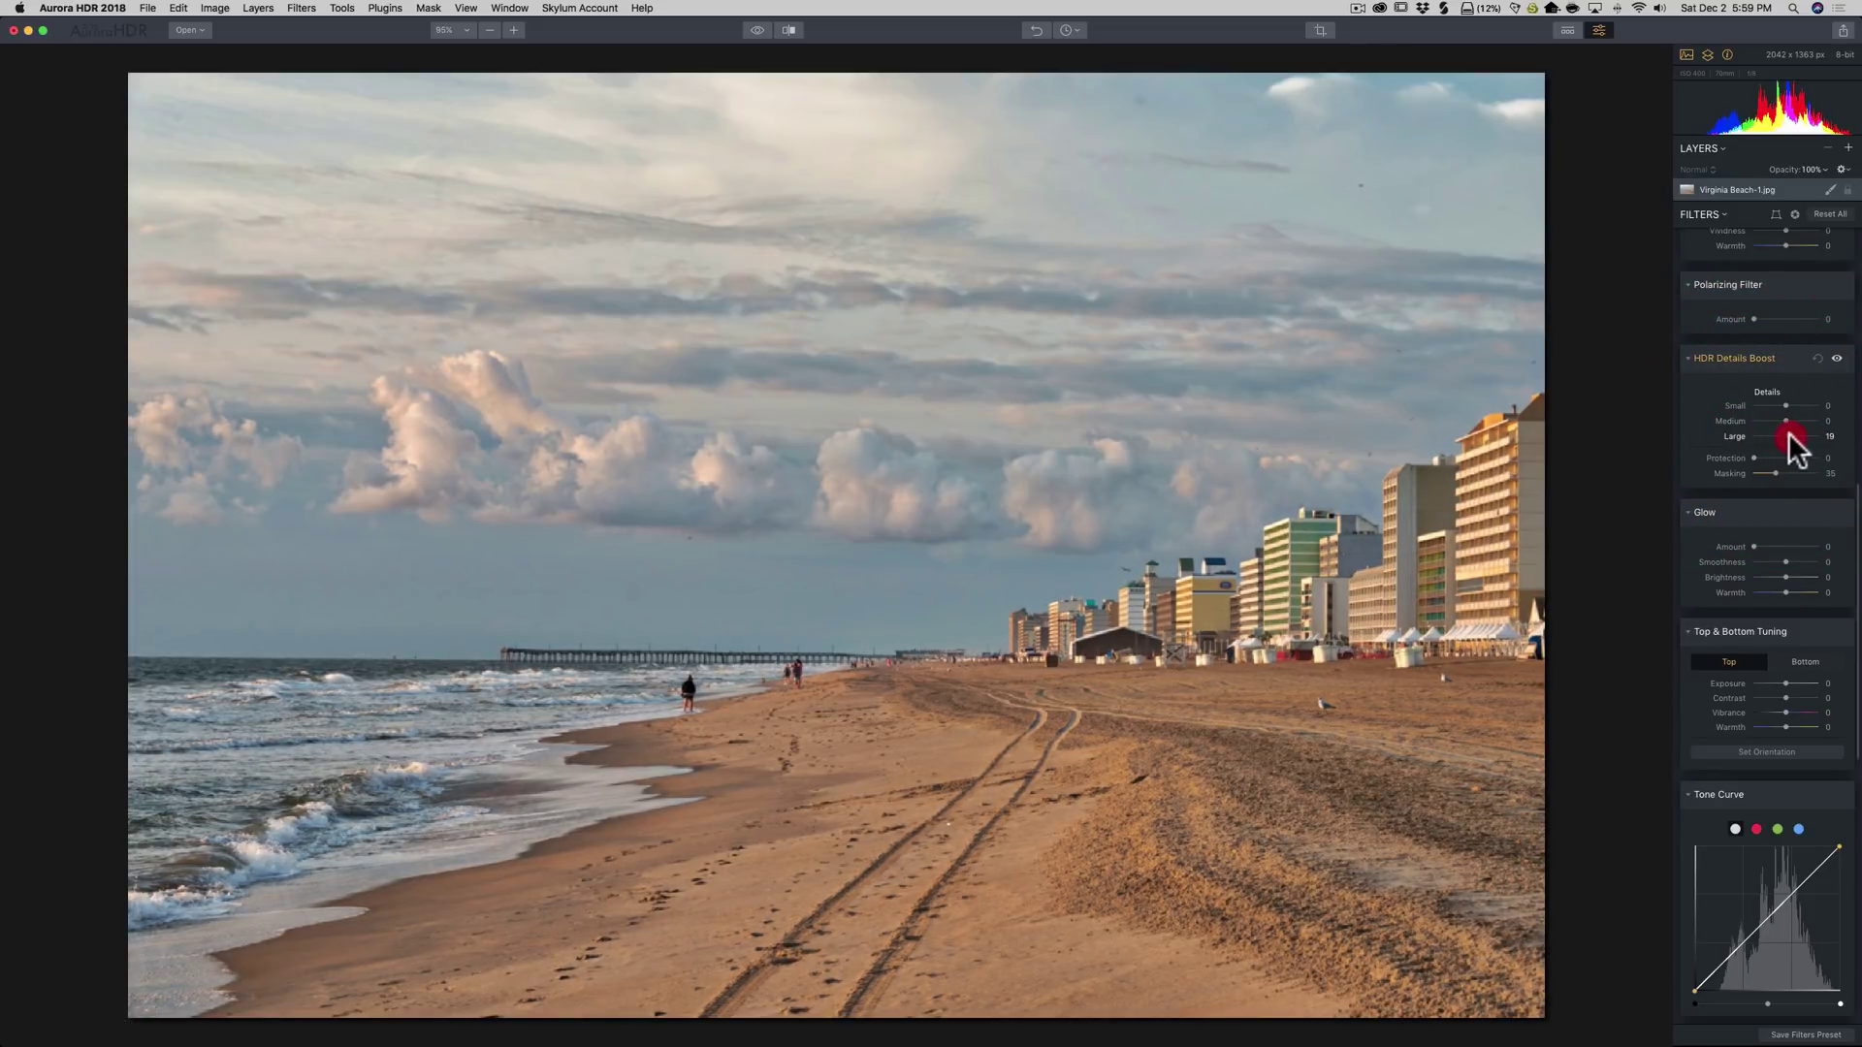
double_click(1734, 436)
scroll(1728, 476, down, 5)
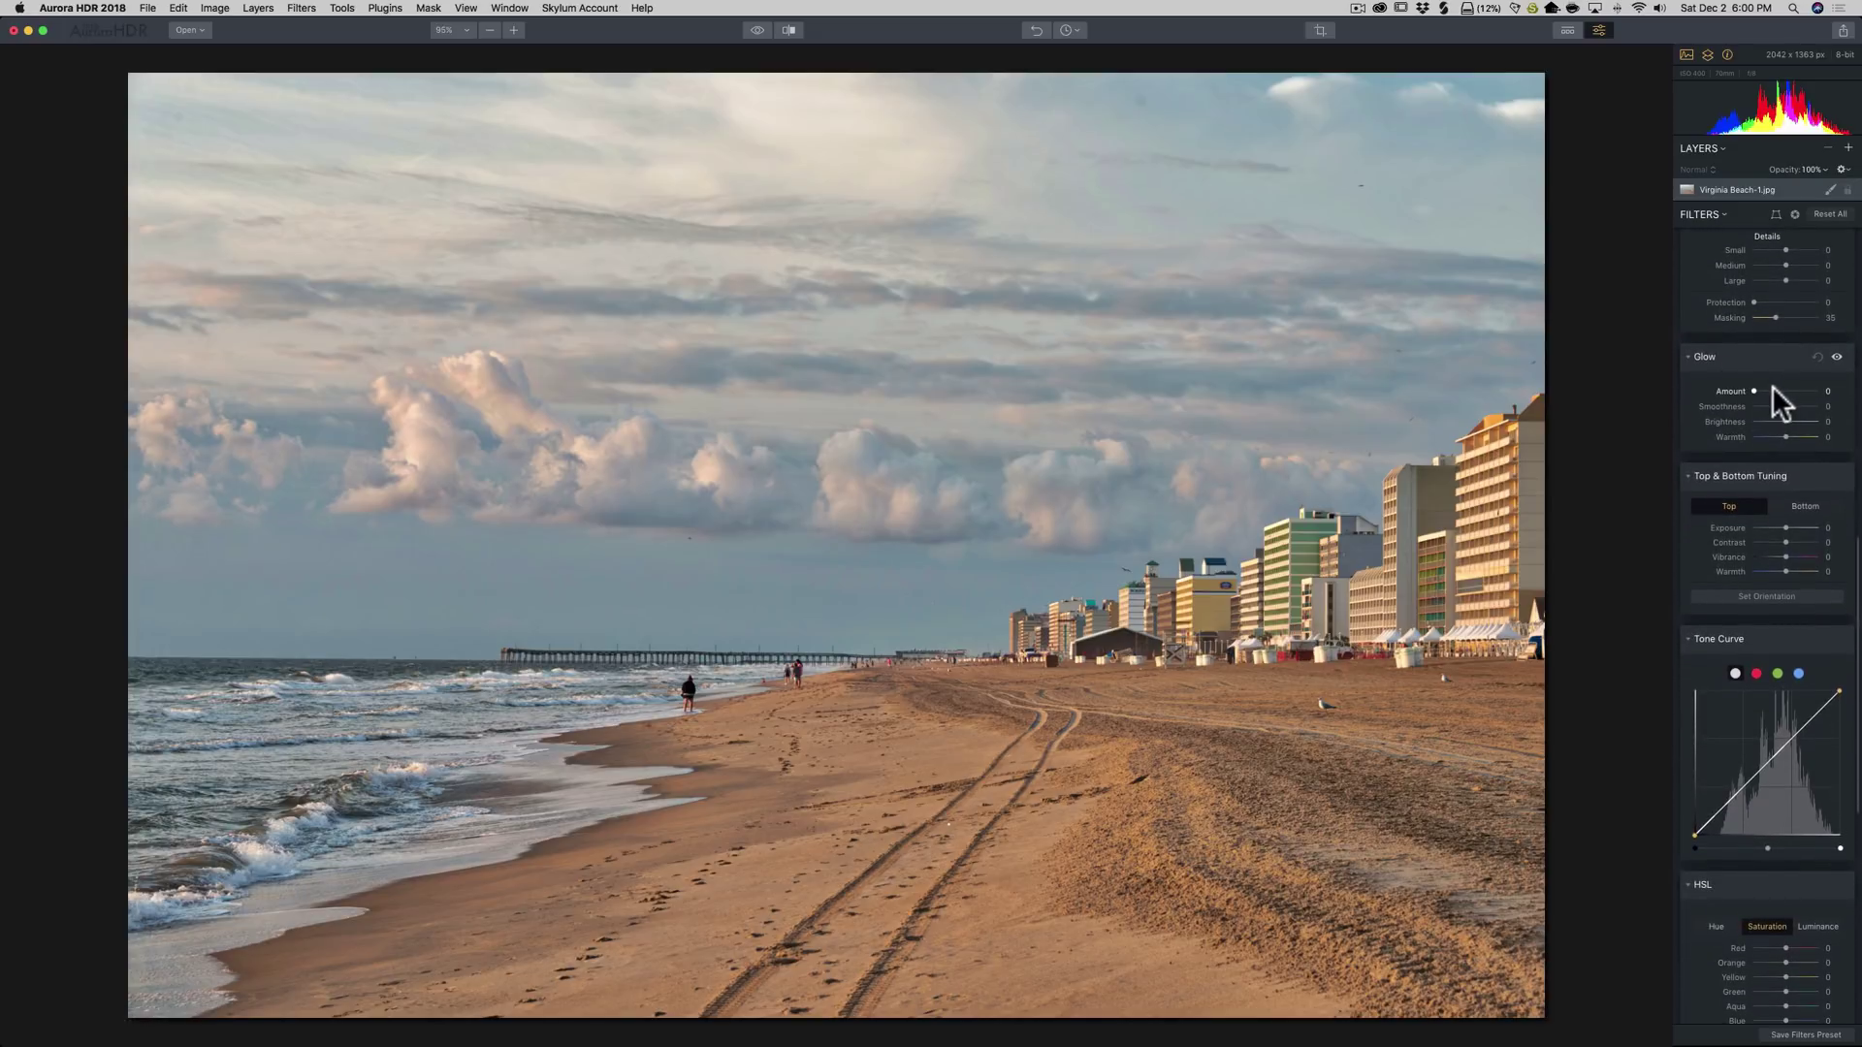
mouse_move(1754, 391)
mouse_down()
mouse_move(1778, 388)
mouse_move(1761, 387)
mouse_up()
double_click(1726, 391)
drag(1755, 388, 1787, 387)
double_click(1723, 391)
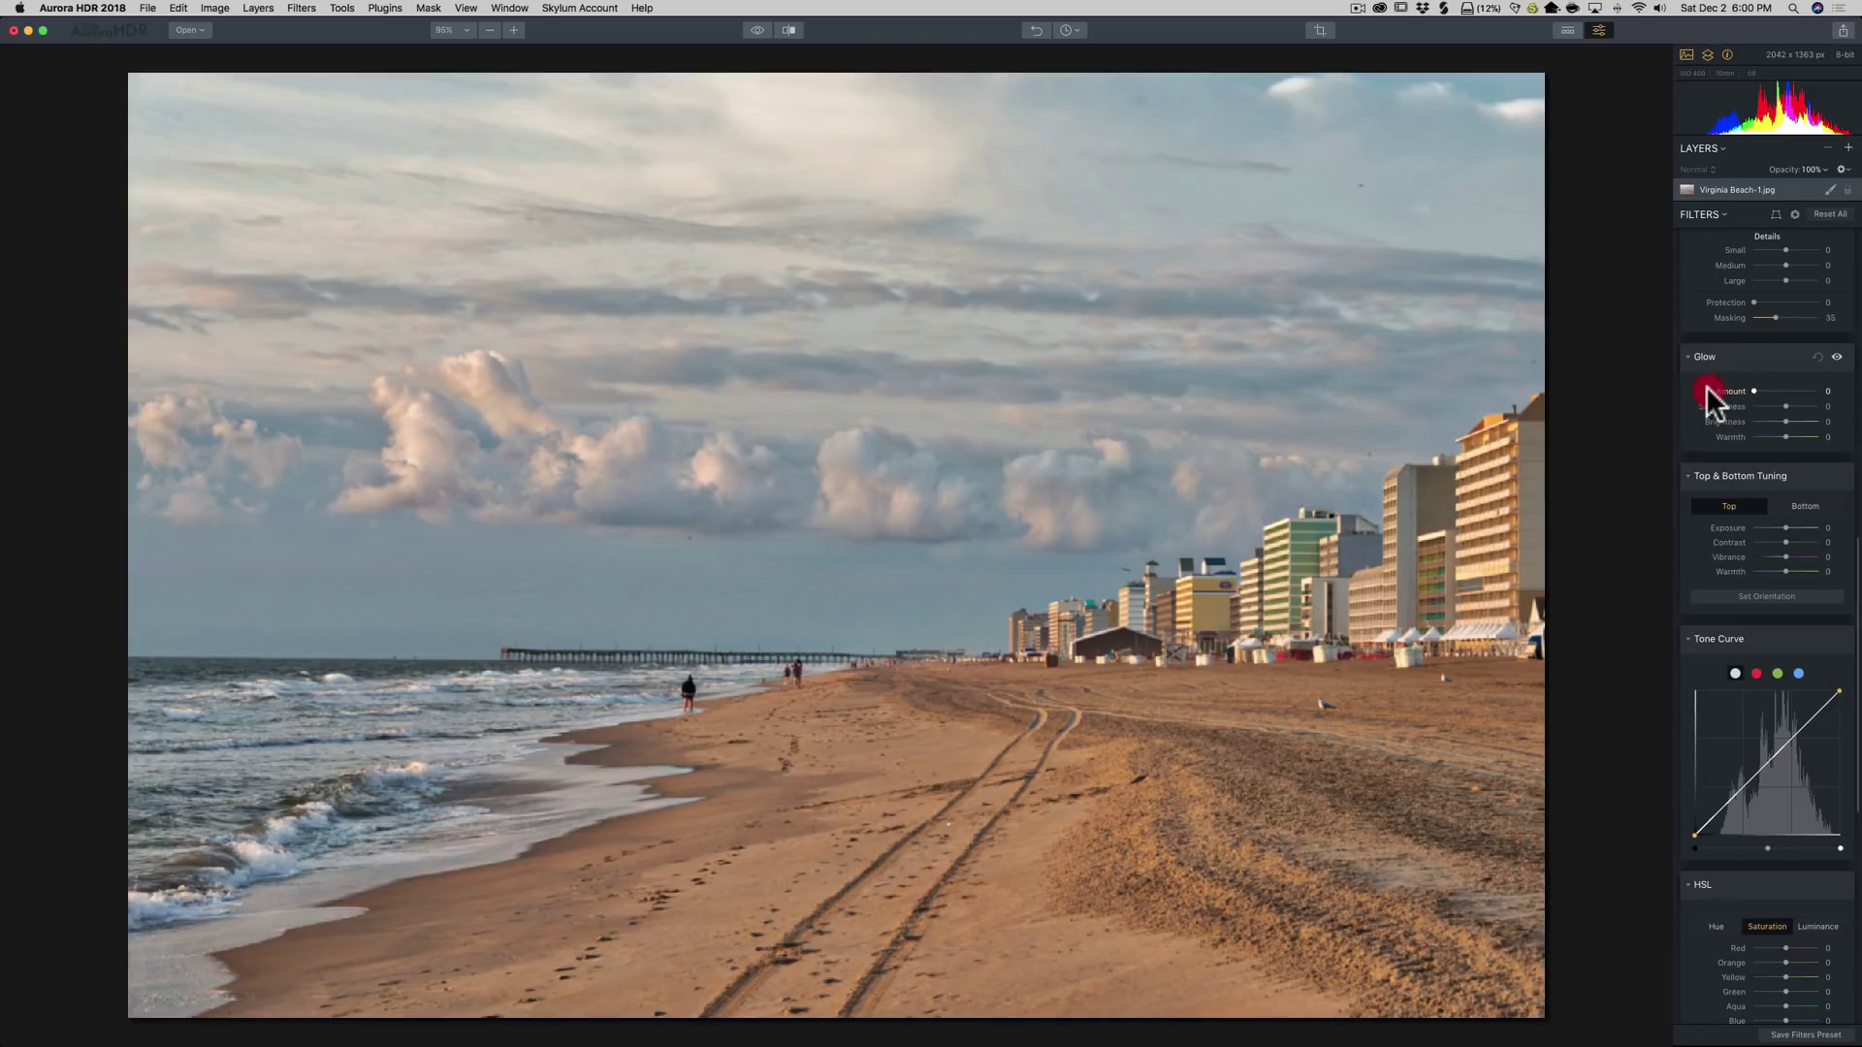
drag(1784, 528, 1795, 528)
double_click(1737, 526)
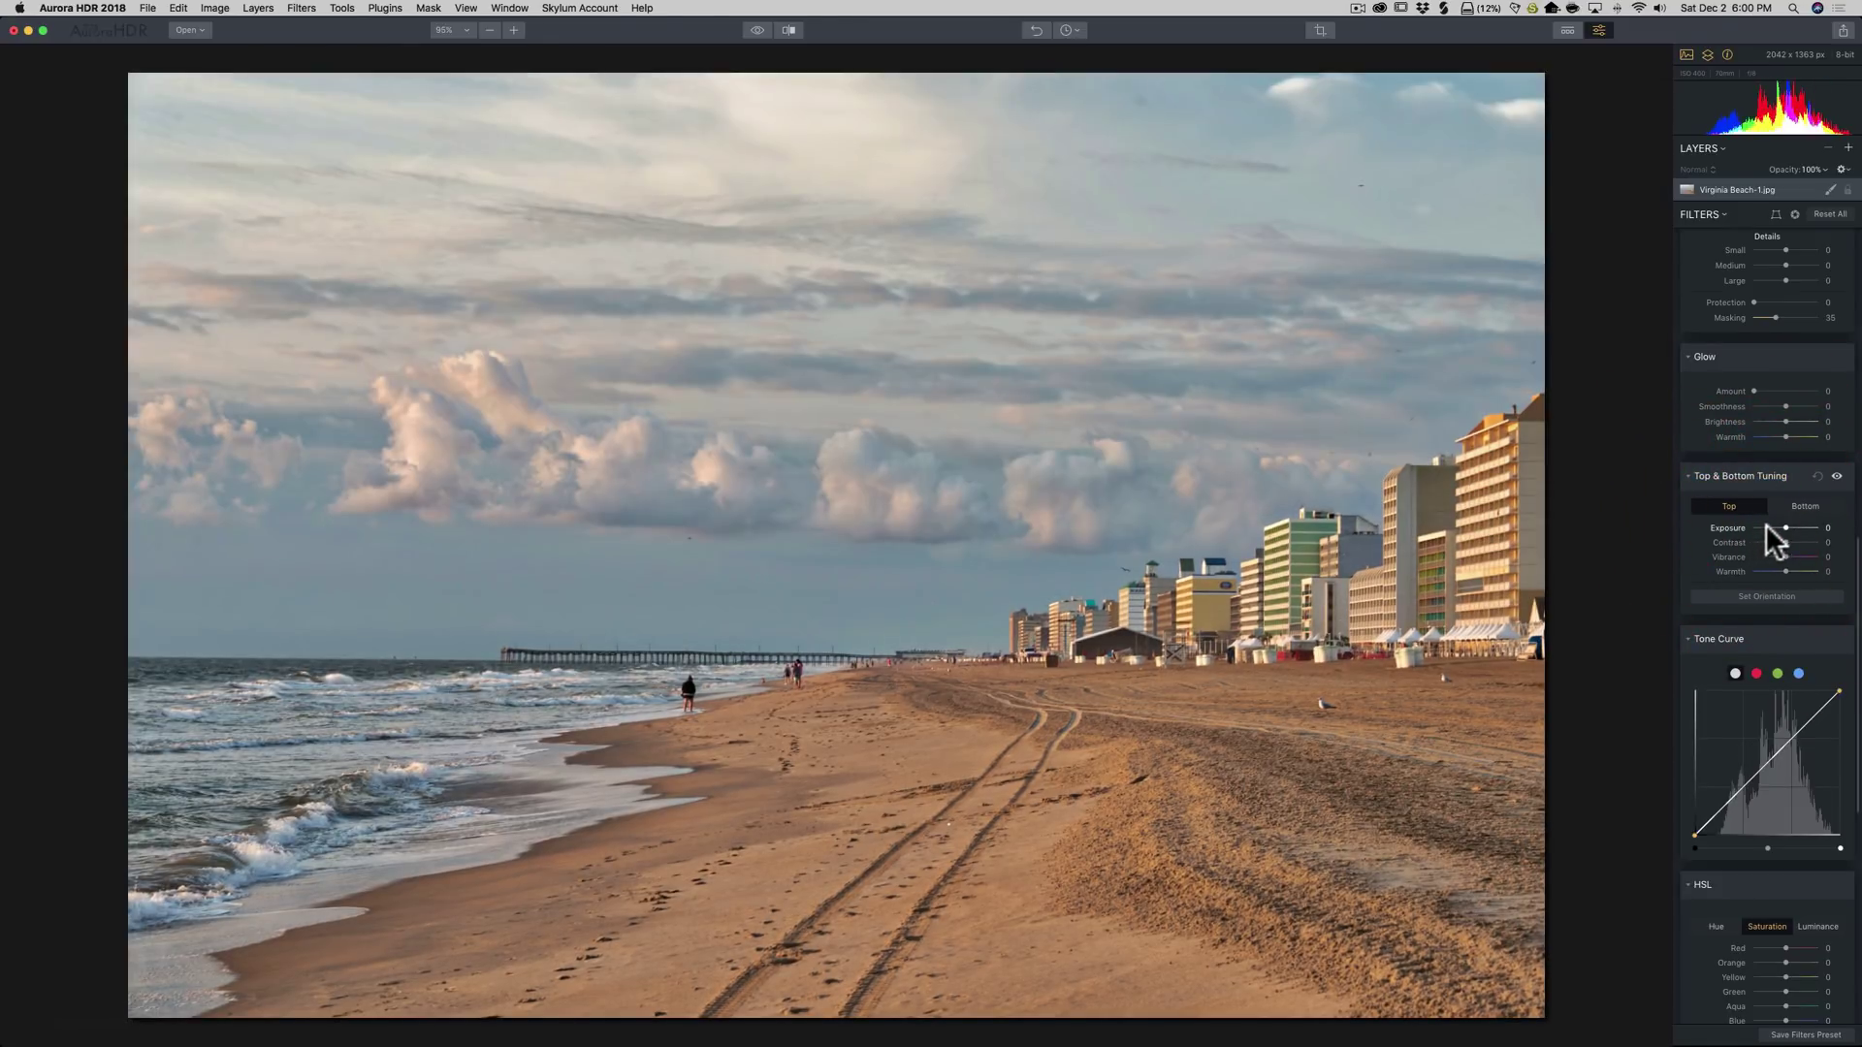
scroll(1754, 521, down, 2)
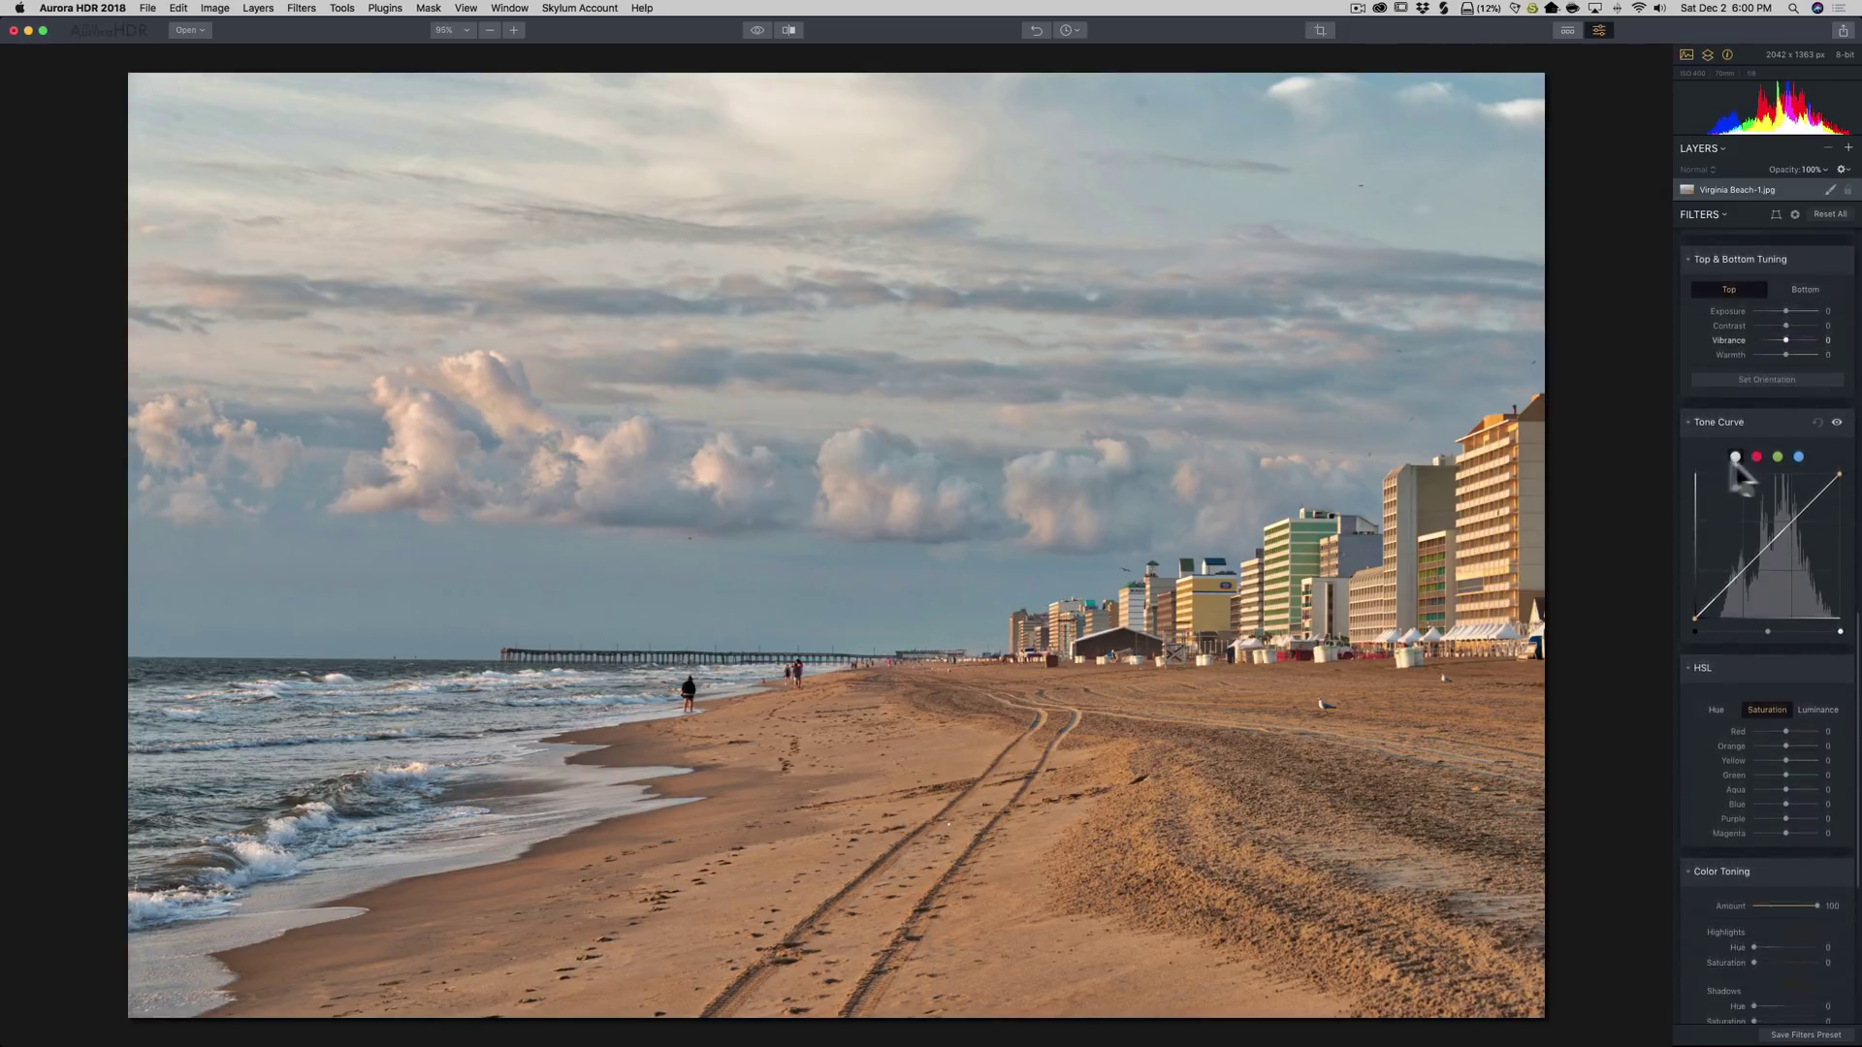
scroll(1747, 470, down, 1)
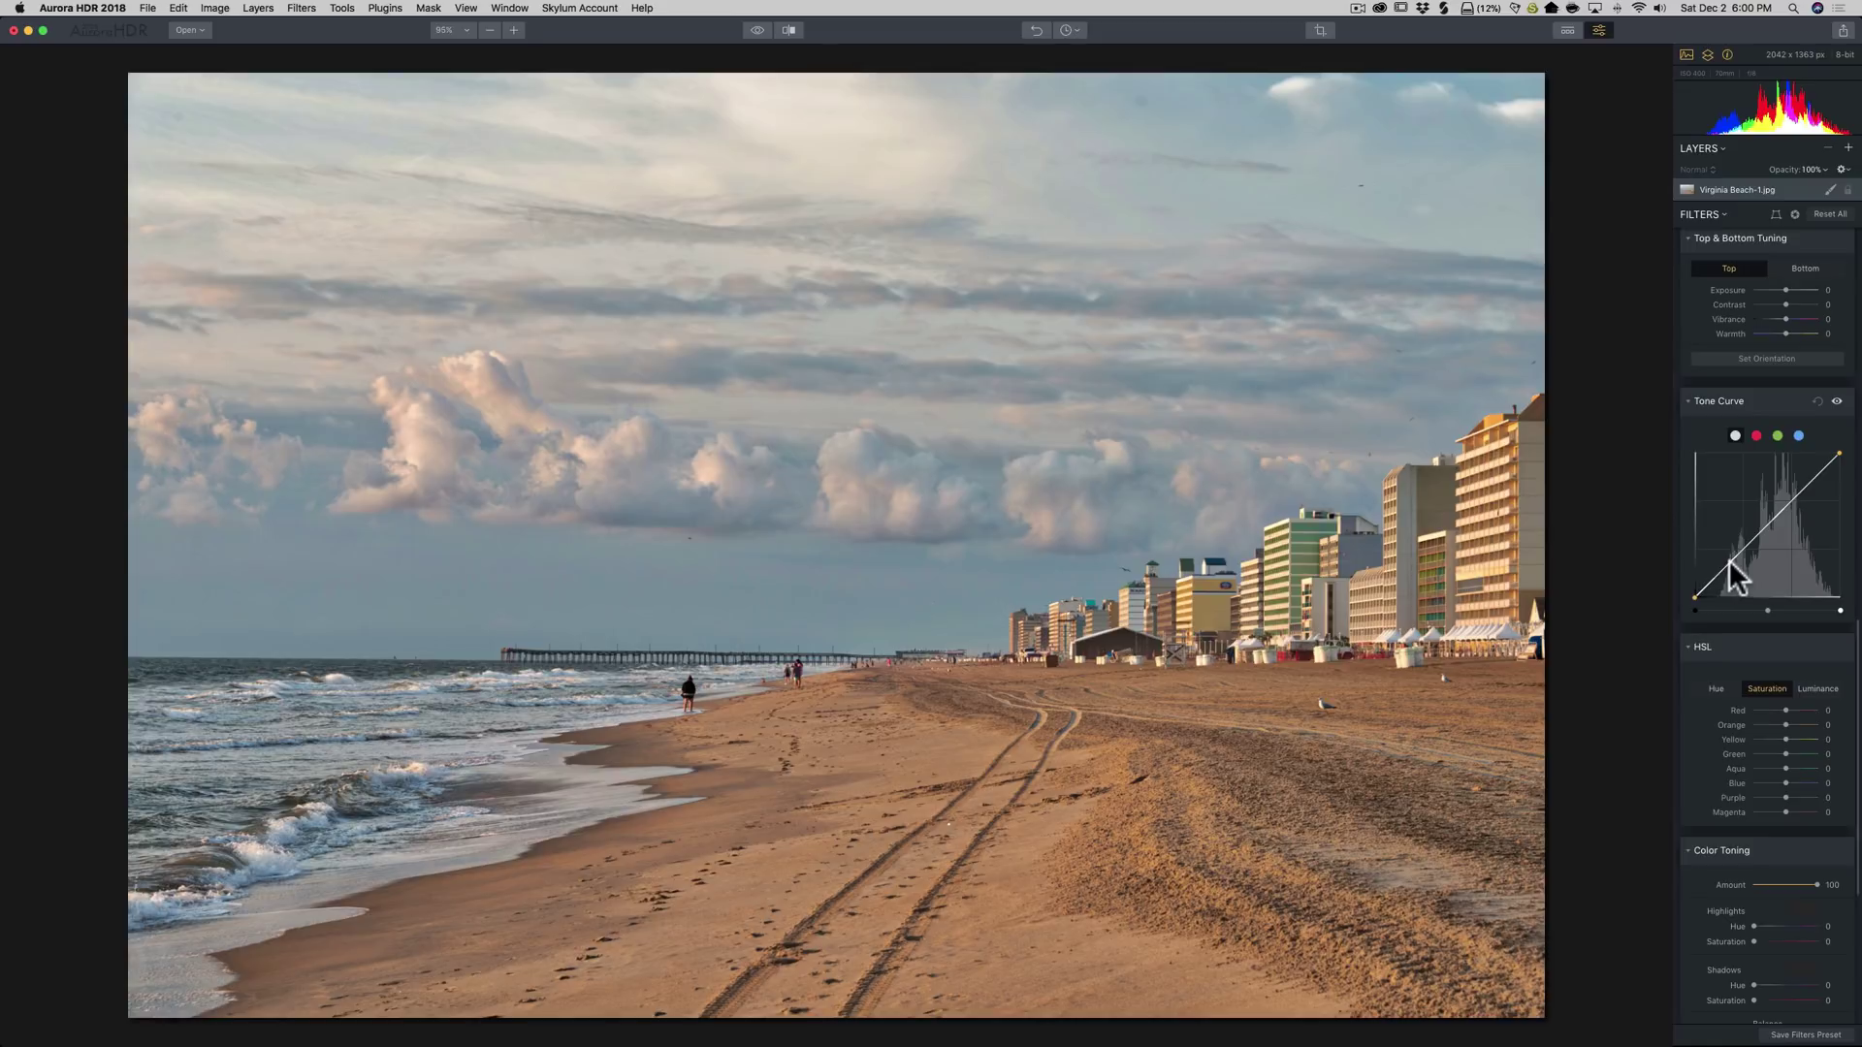
Add shadow and highlight points for a gentle S tone curve, toggling it off and on to compare
click(1729, 562)
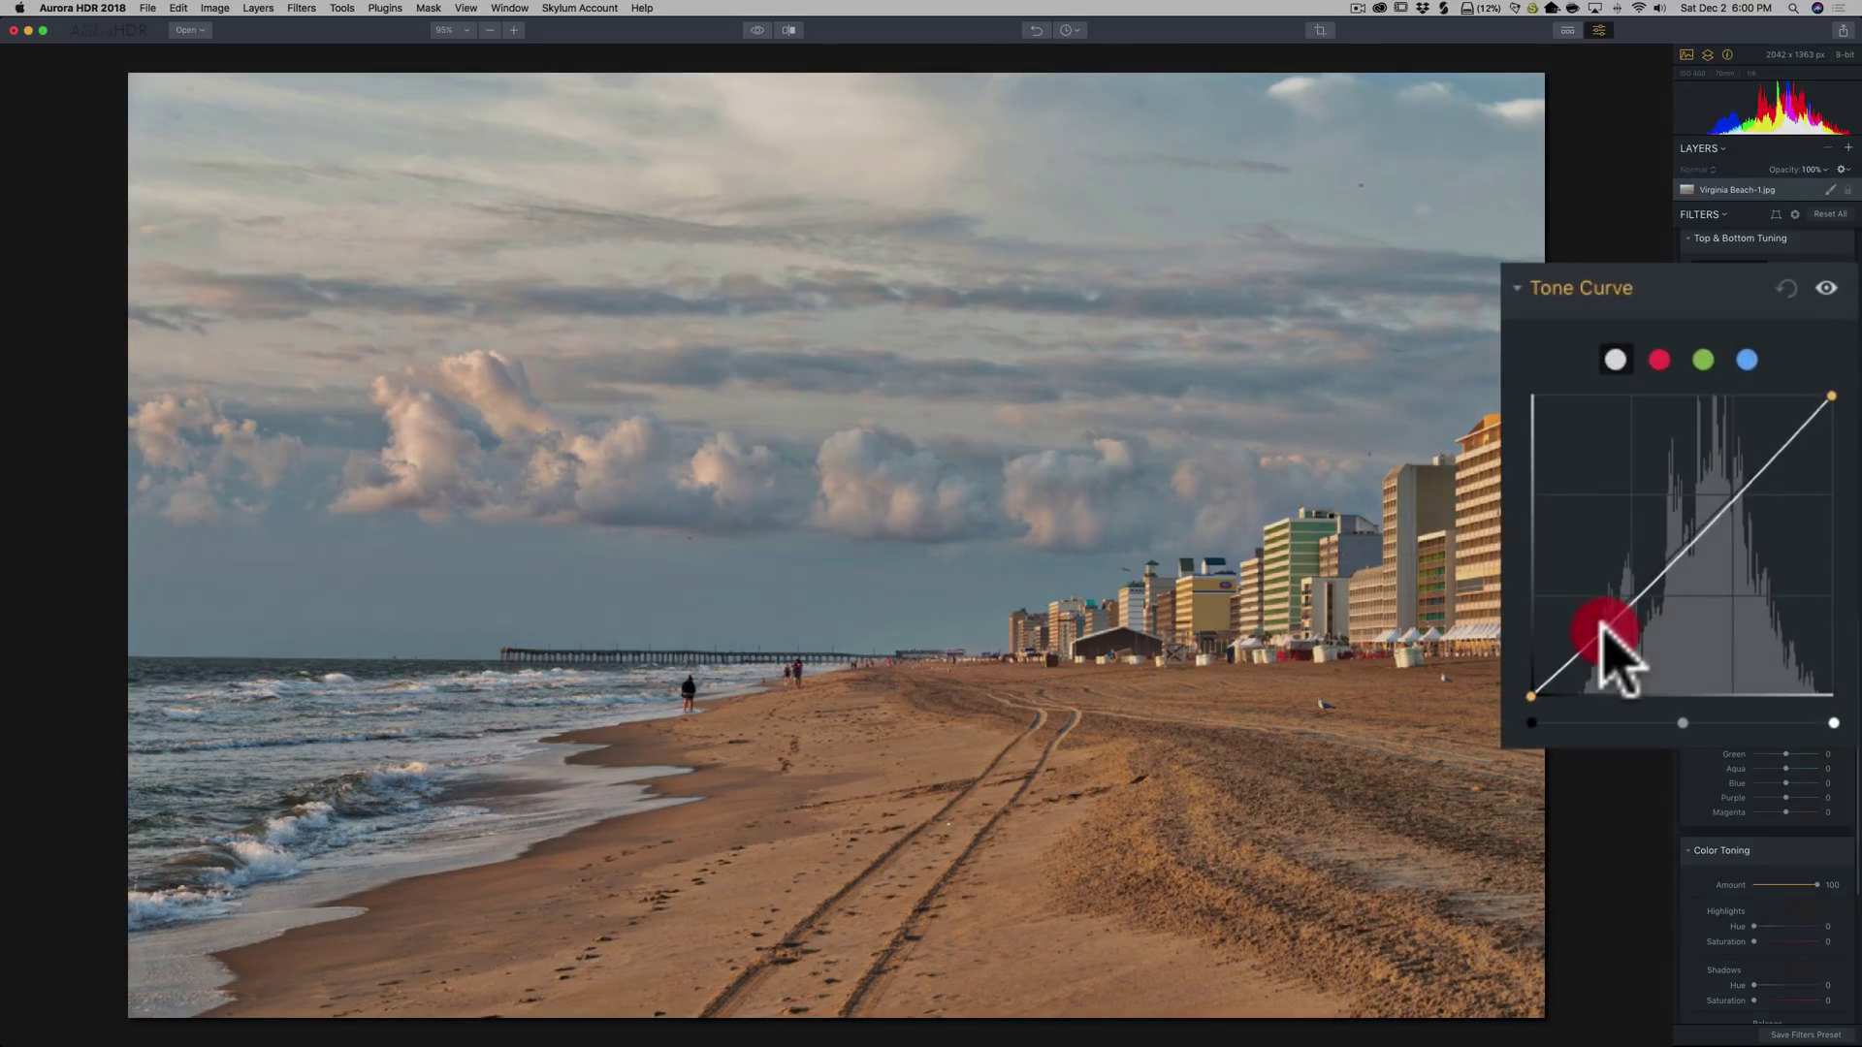
click(1756, 462)
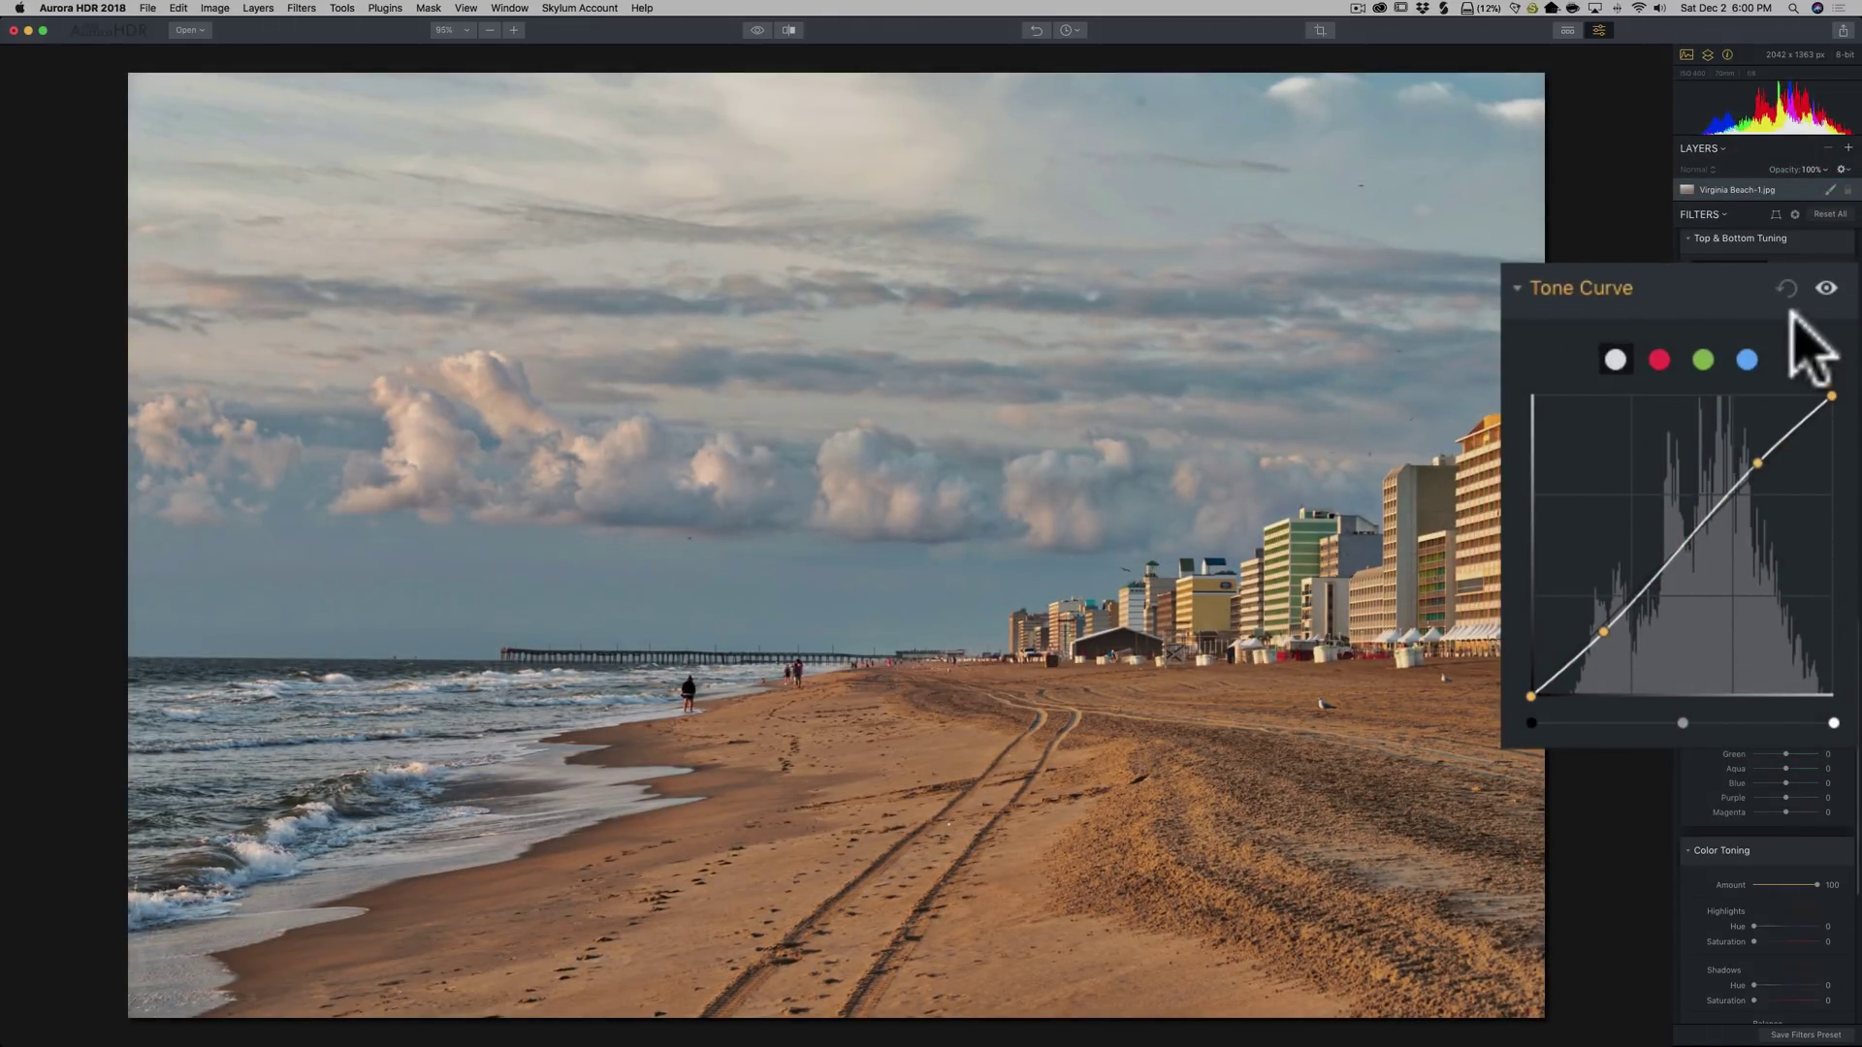
click(1827, 288)
click(1826, 288)
click(1826, 288)
click(1826, 288)
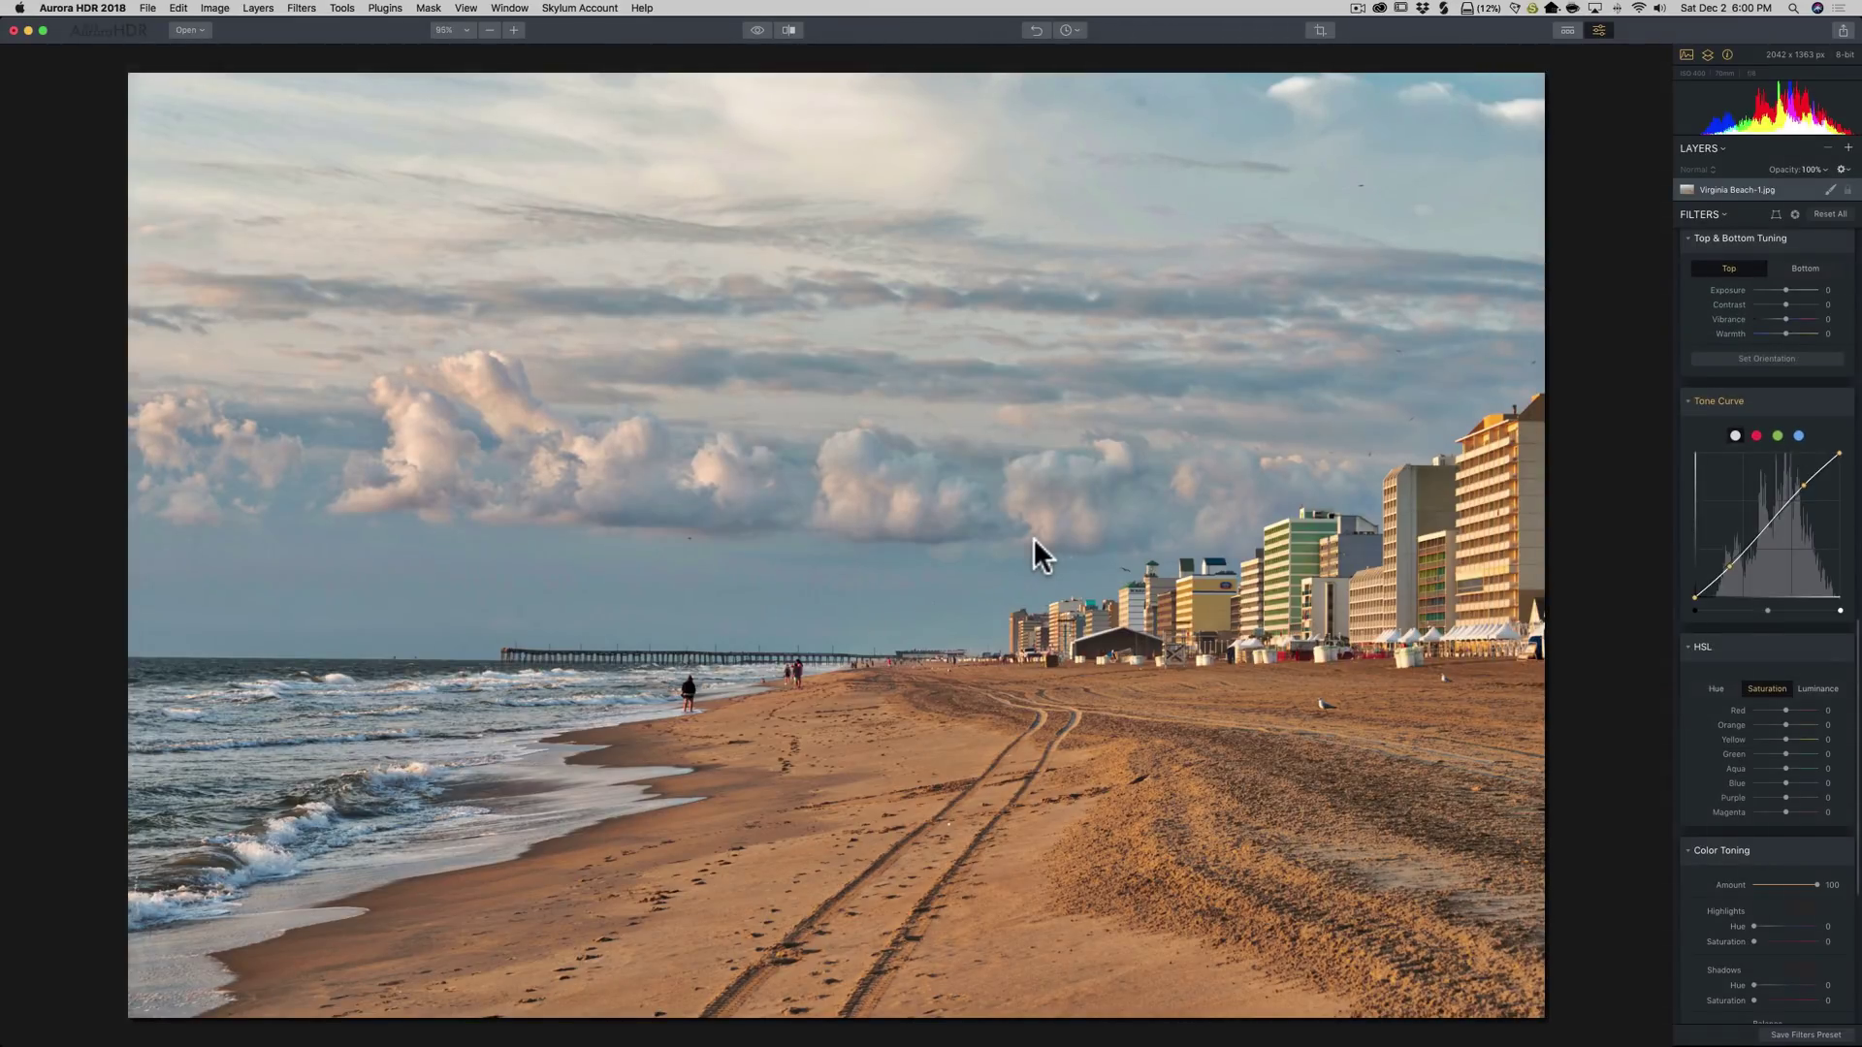
scroll(1740, 469, down, 5)
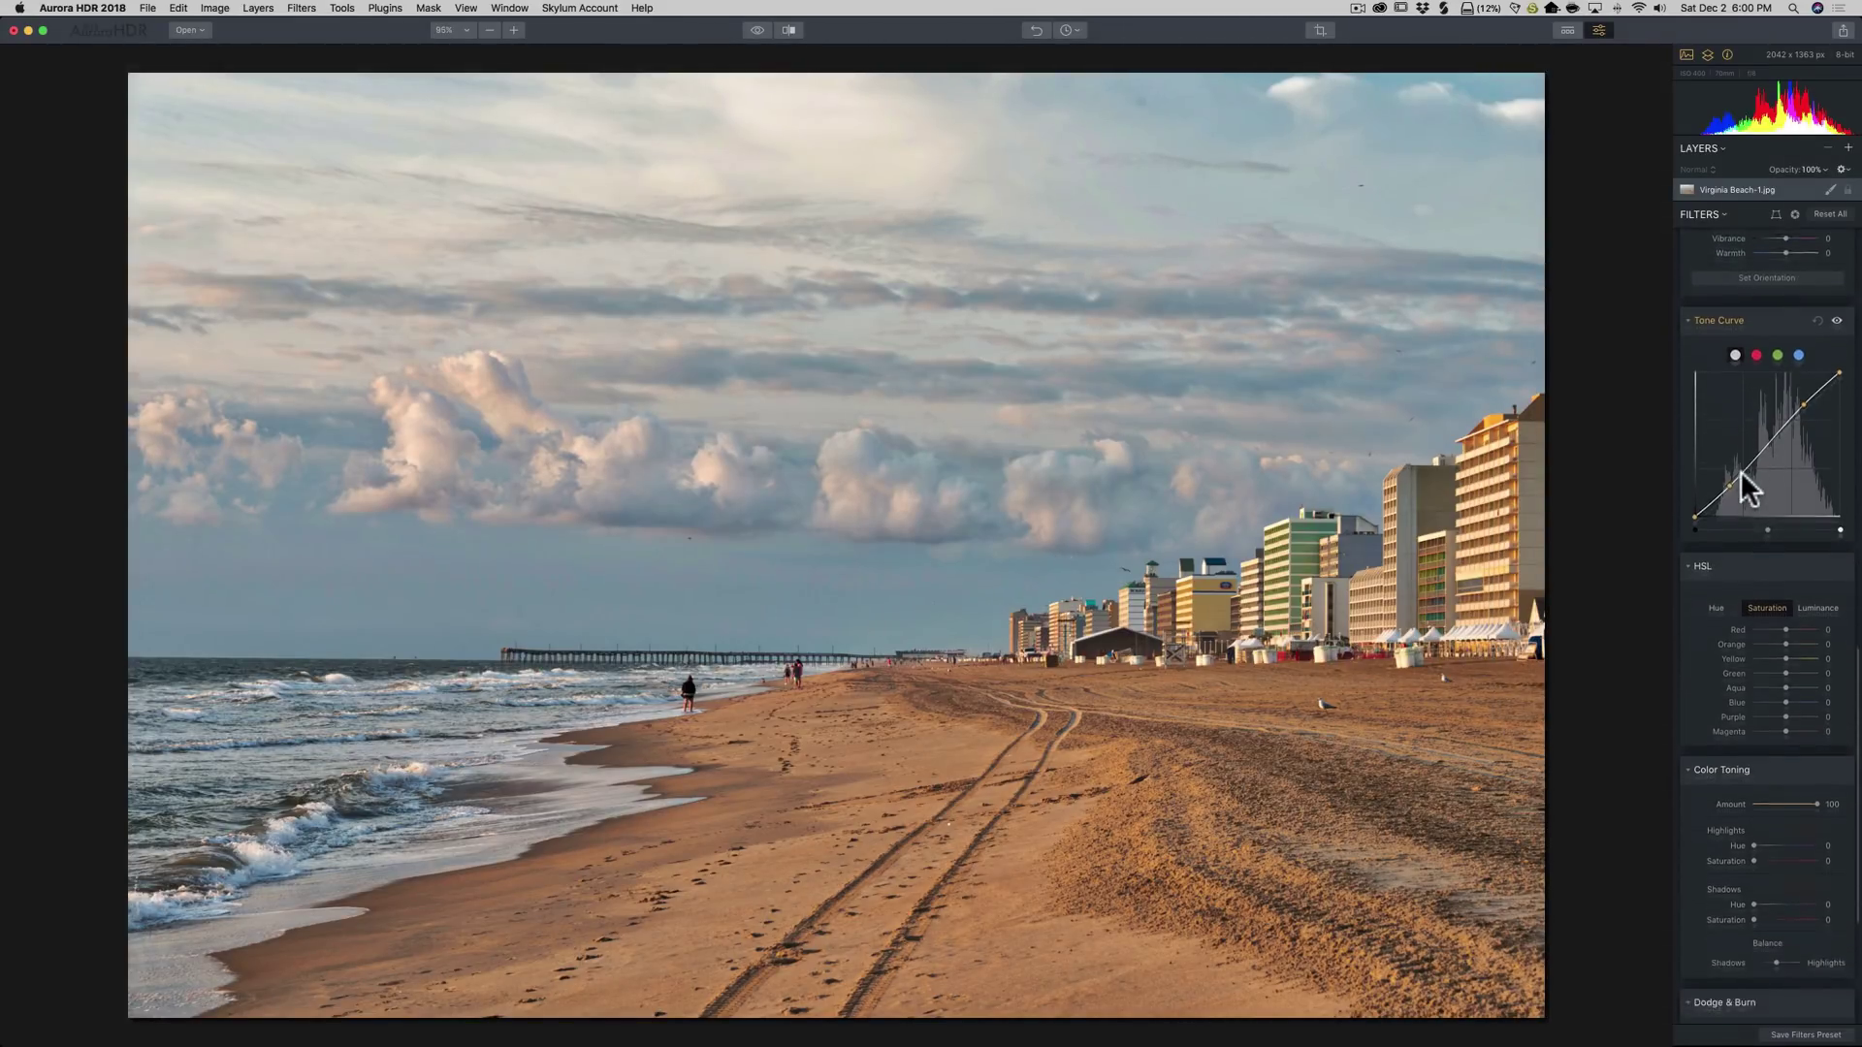
Try shifting the Red and Blue hues in HSL, then reset both hues to 0
scroll(1740, 470, down, 2)
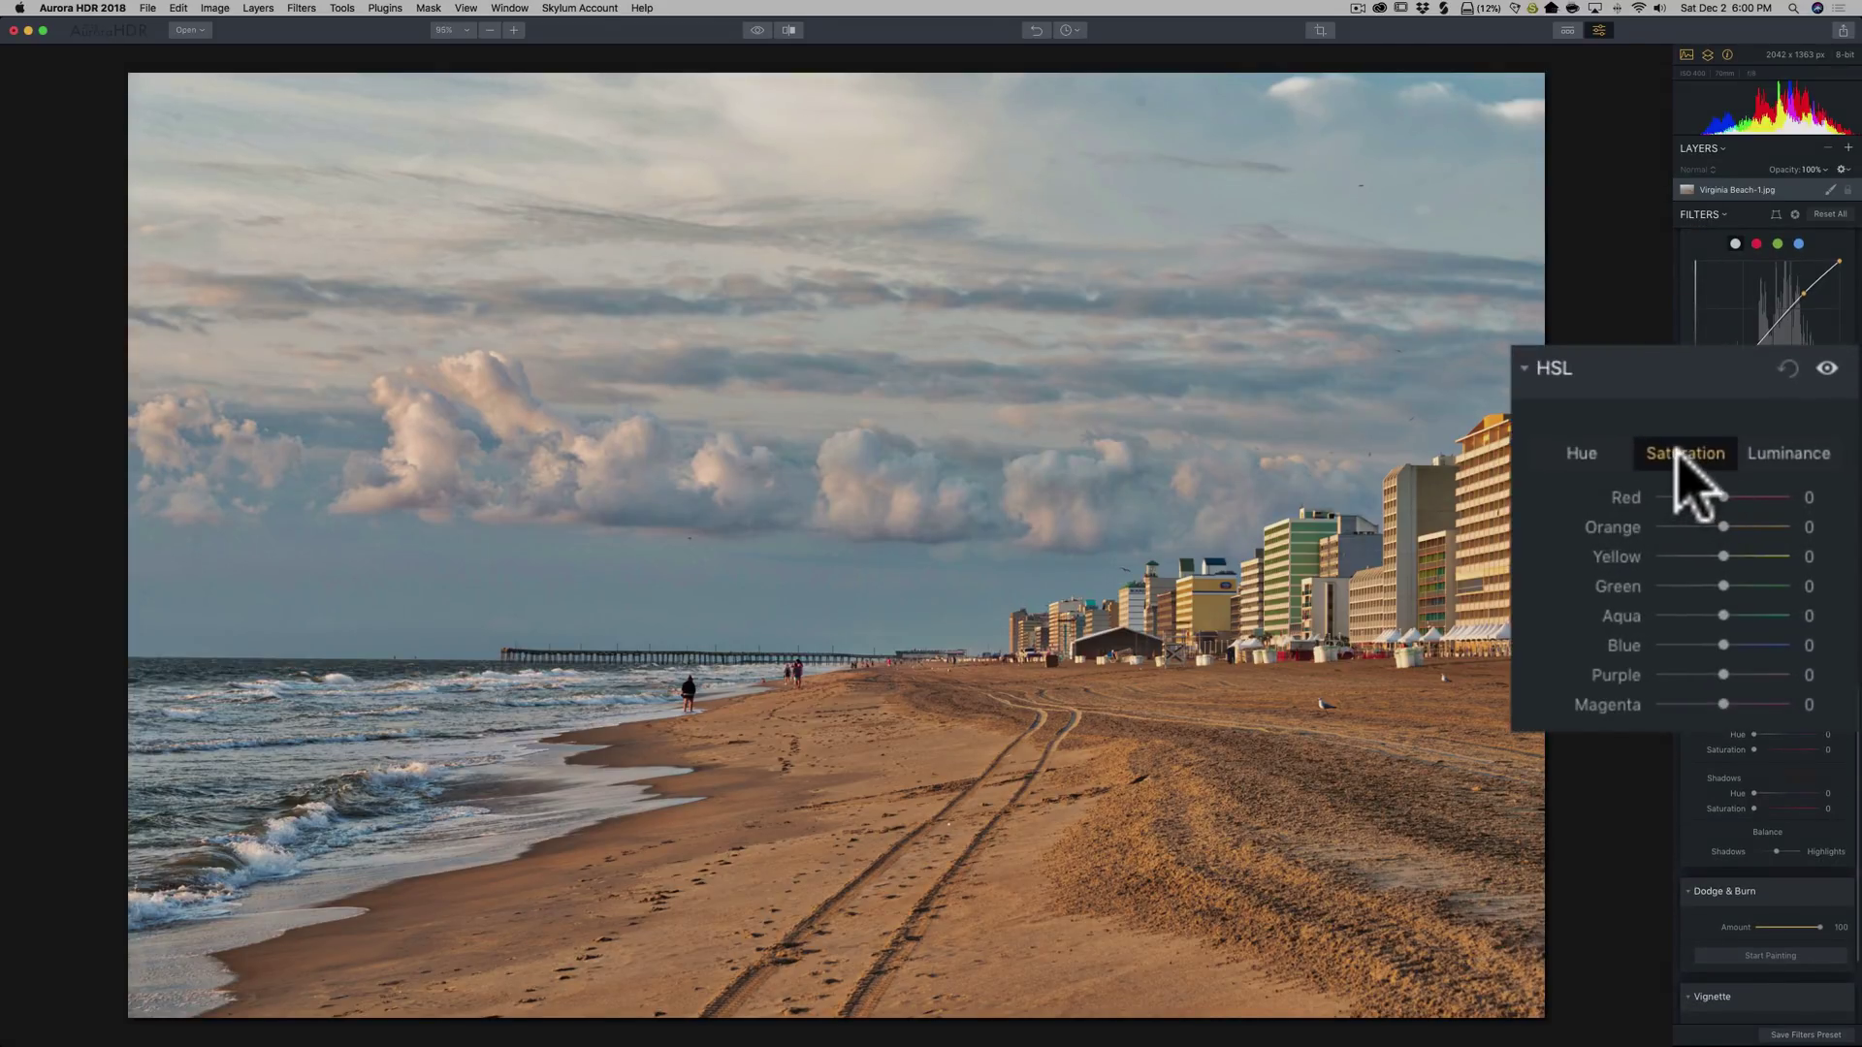
click(1589, 456)
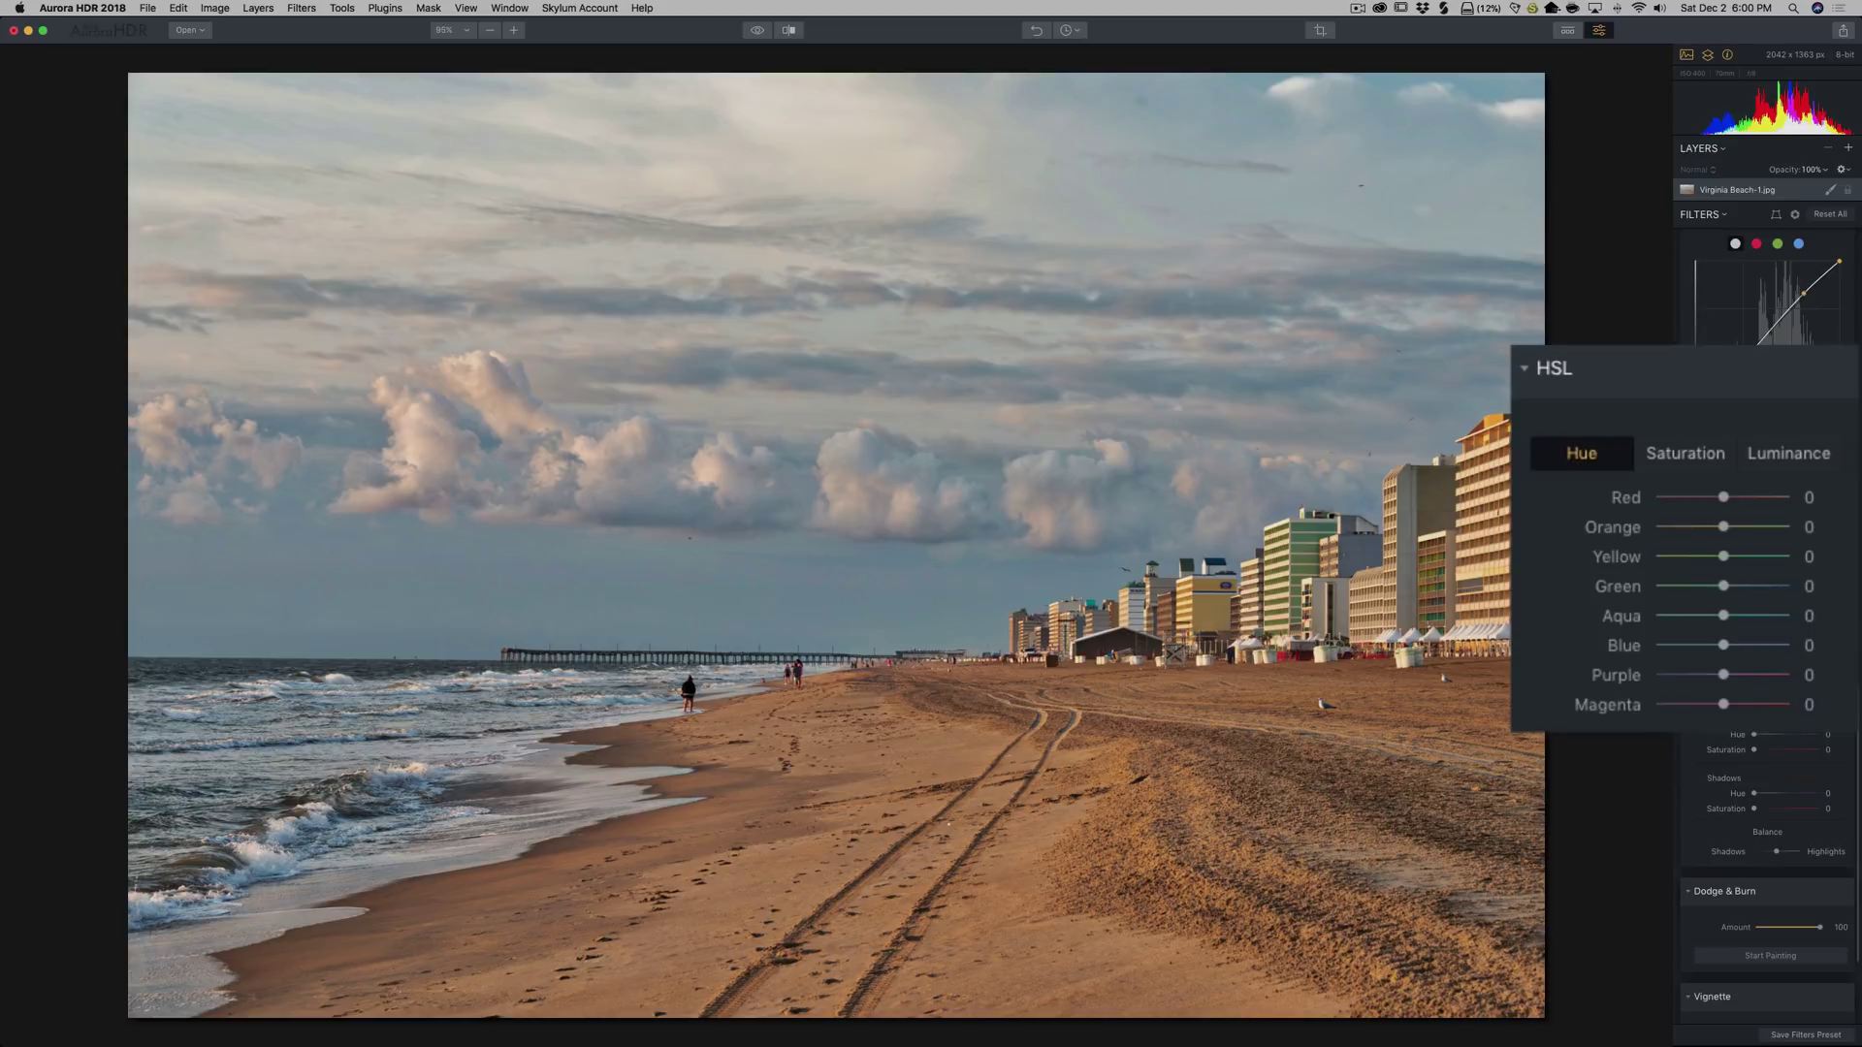
click(1699, 464)
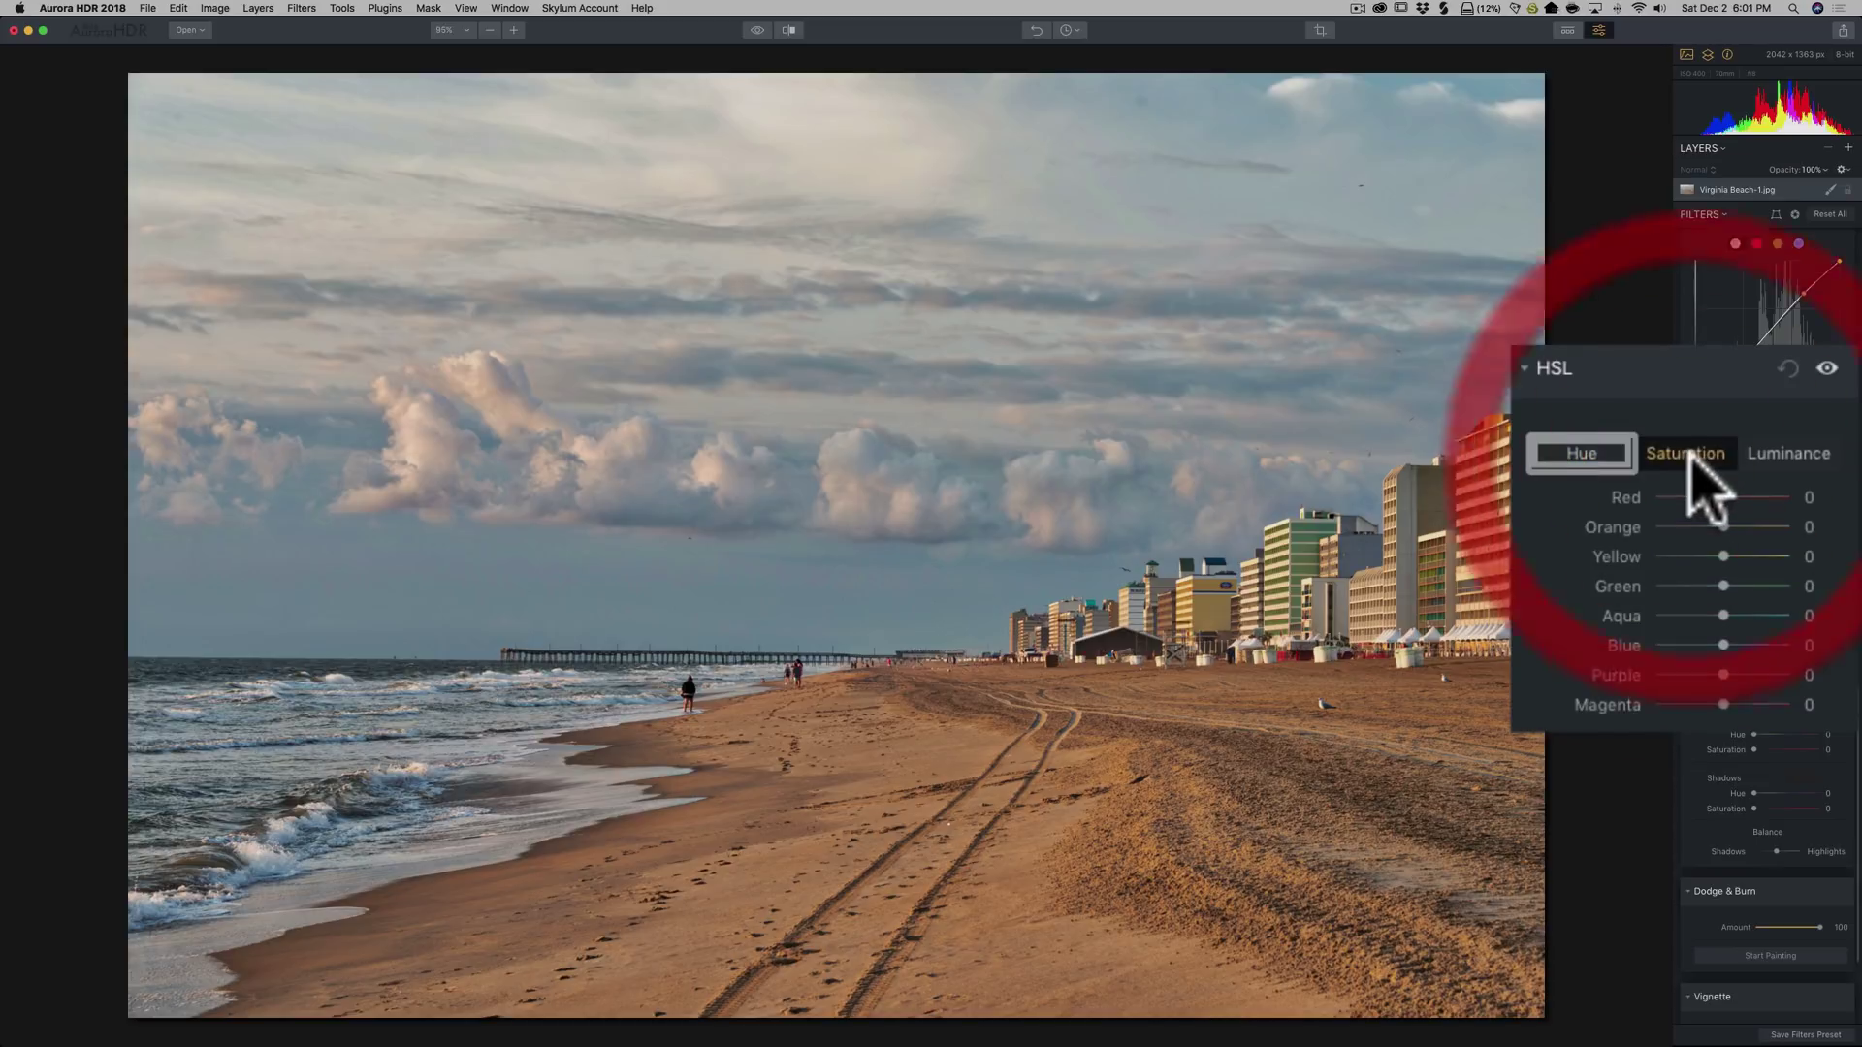
click(1773, 451)
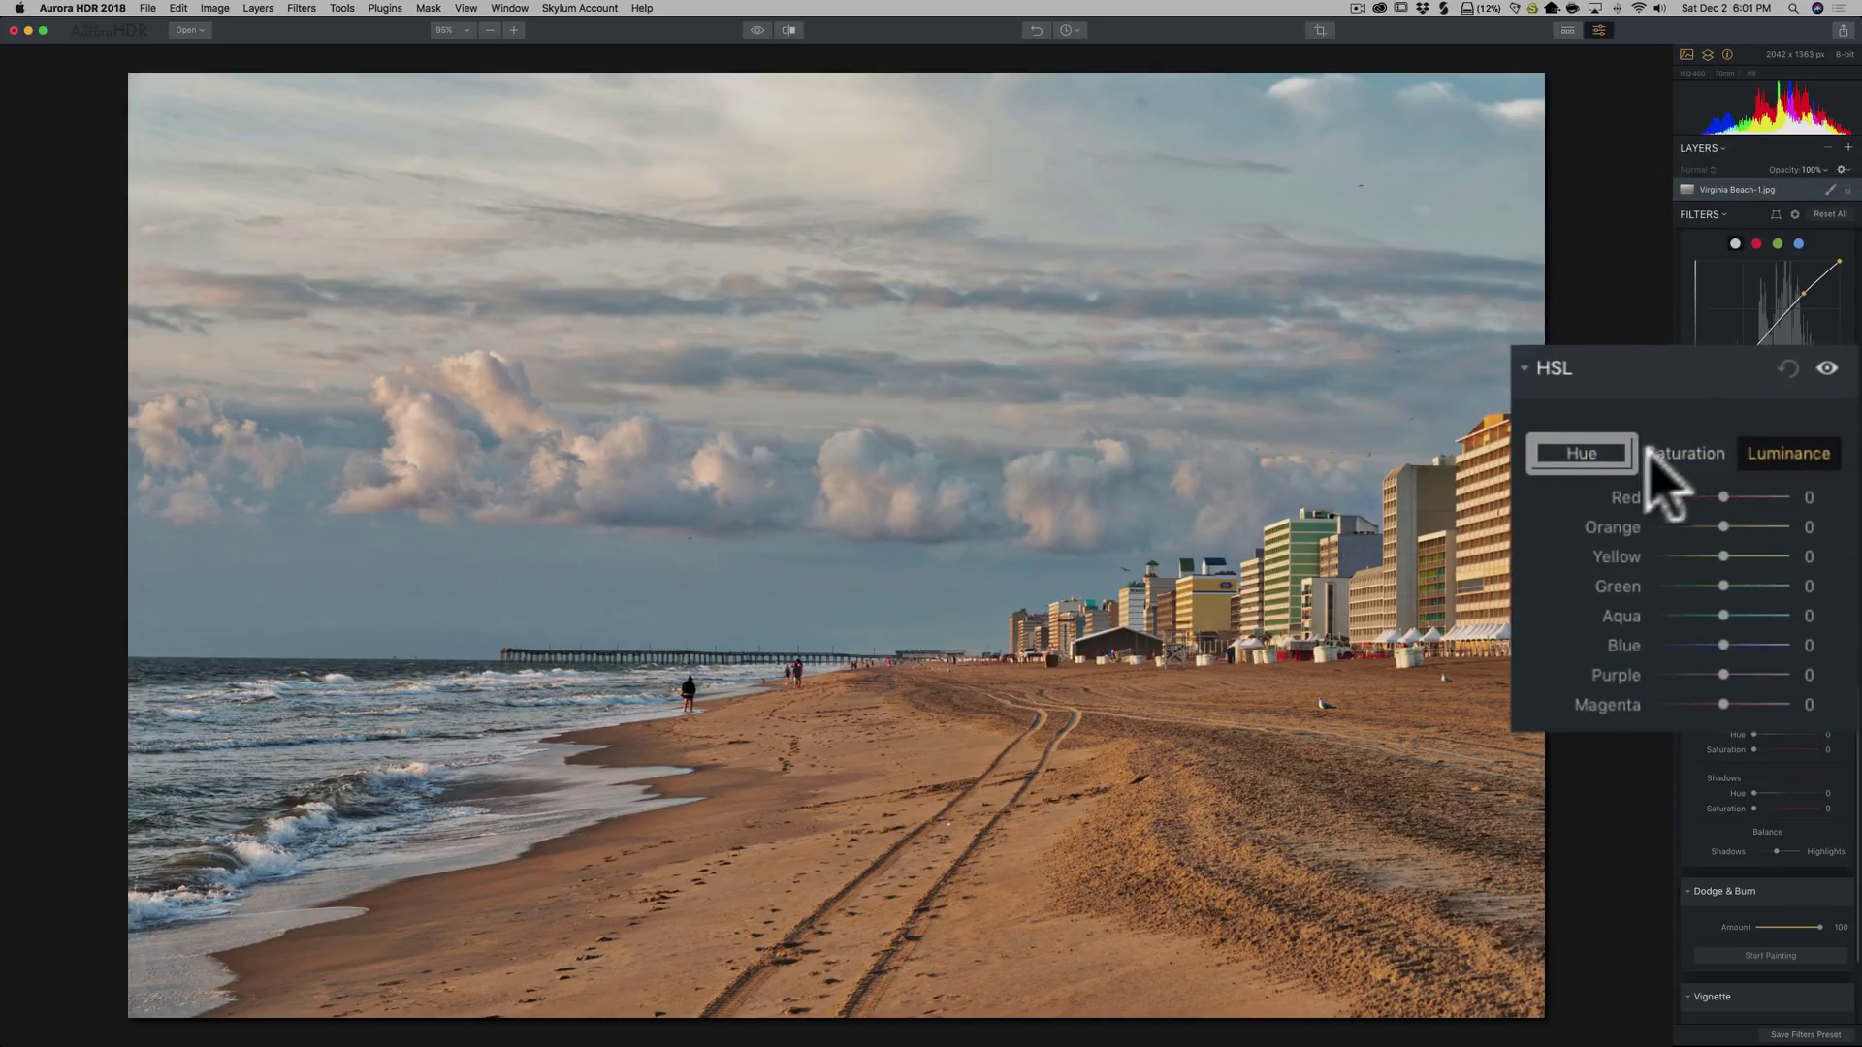
click(1588, 453)
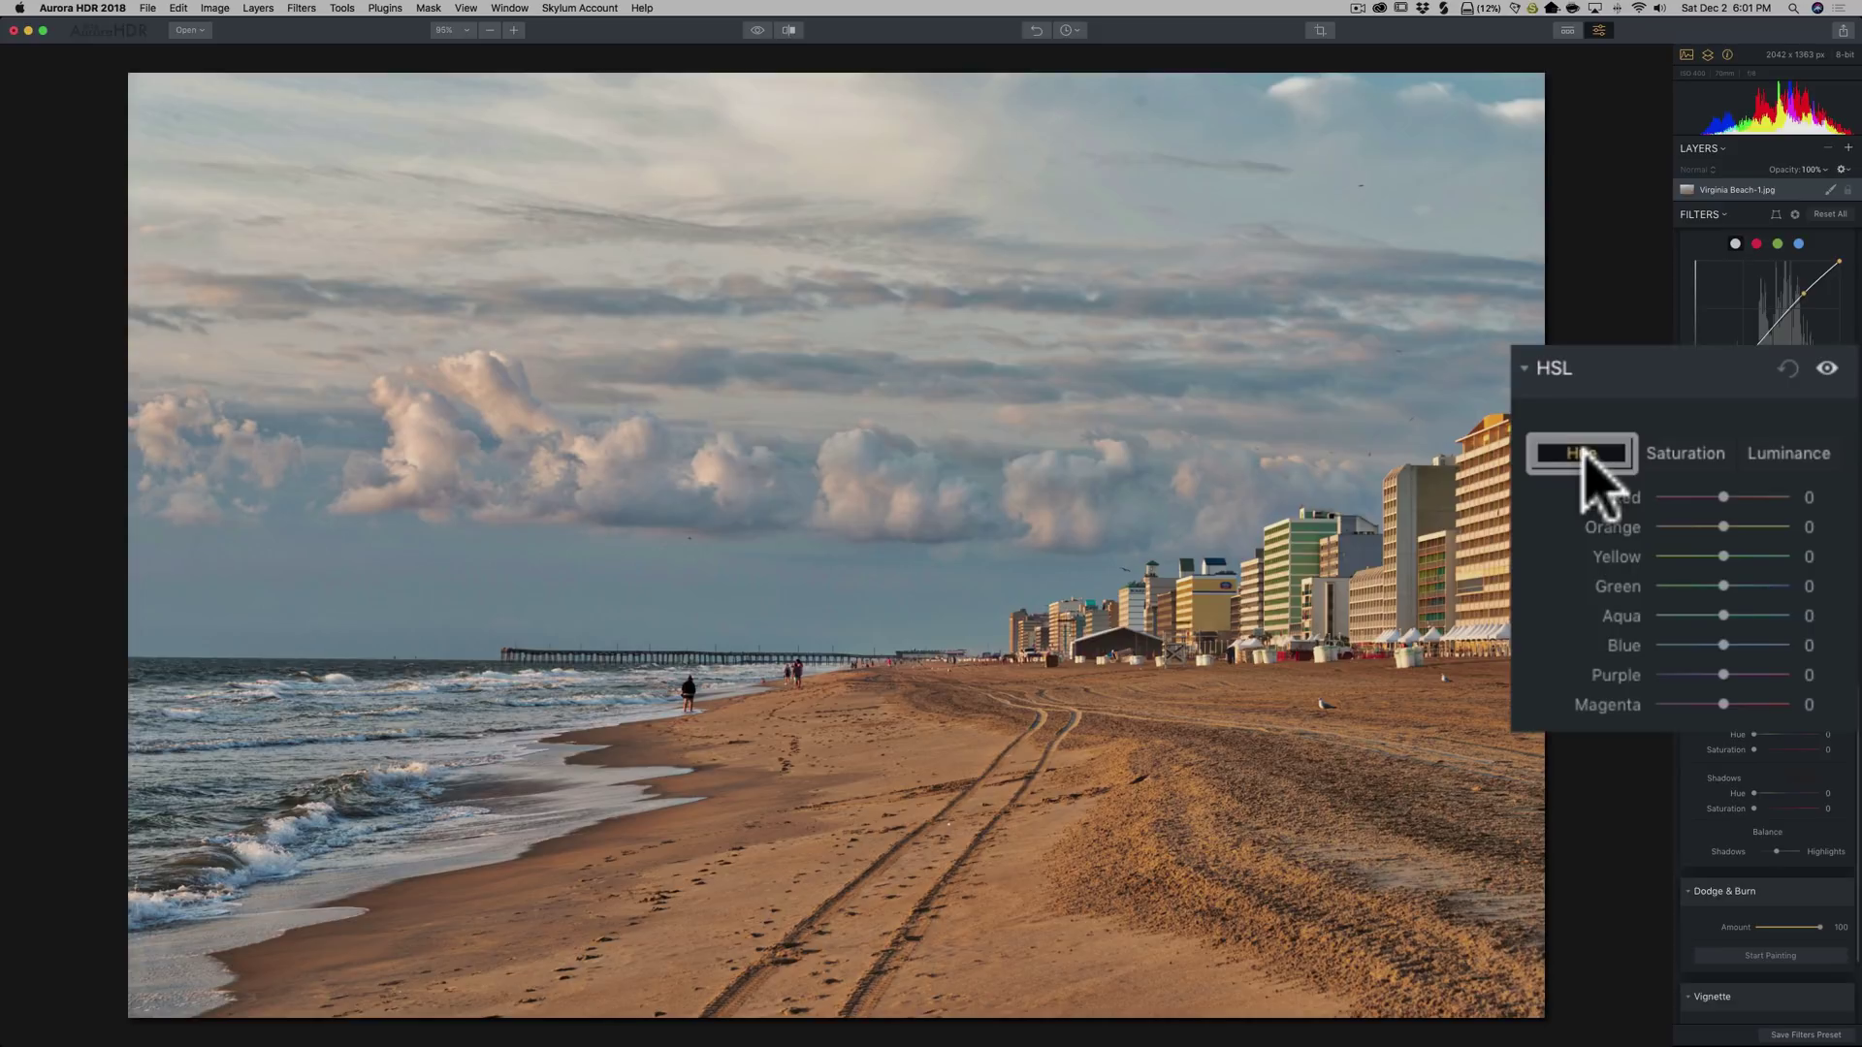
mouse_move(1726, 496)
mouse_down()
mouse_move(1819, 494)
mouse_move(1642, 504)
mouse_move(1734, 499)
mouse_up()
double_click(1642, 497)
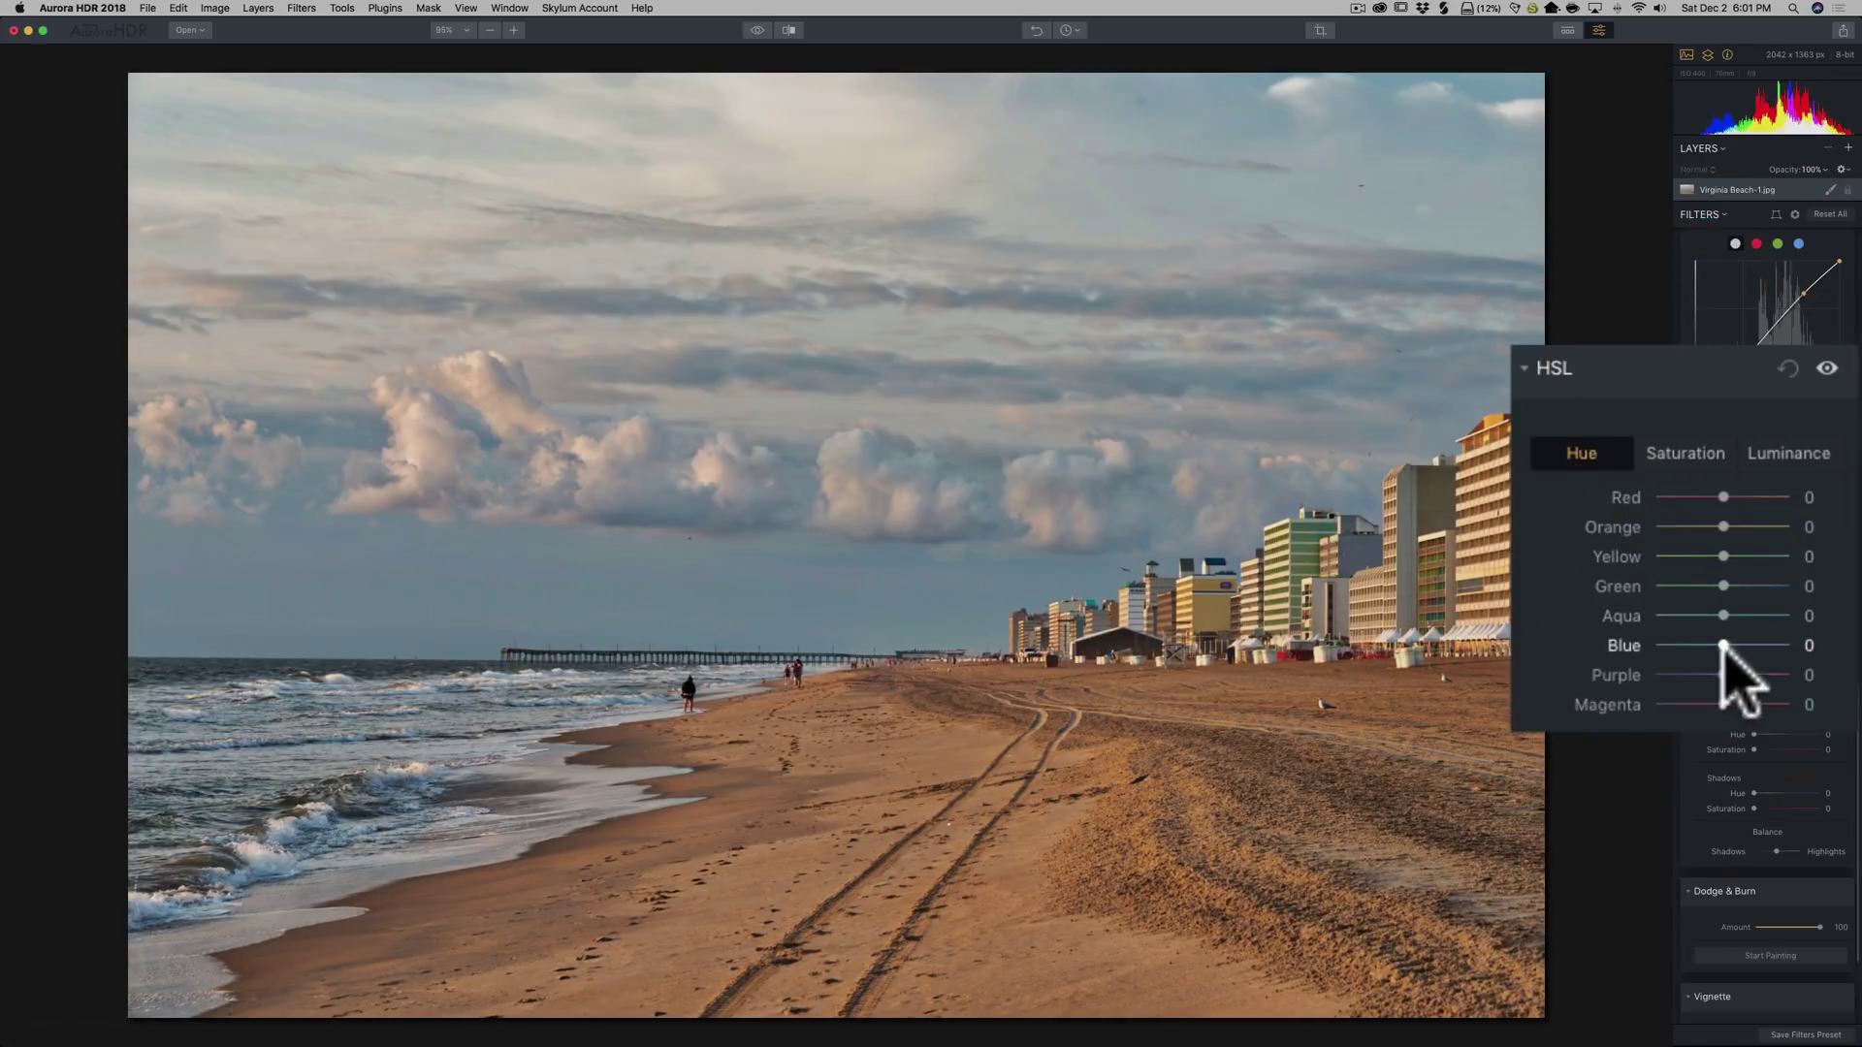
drag(1723, 646, 1552, 644)
drag(1660, 590, 1792, 631)
double_click(1639, 647)
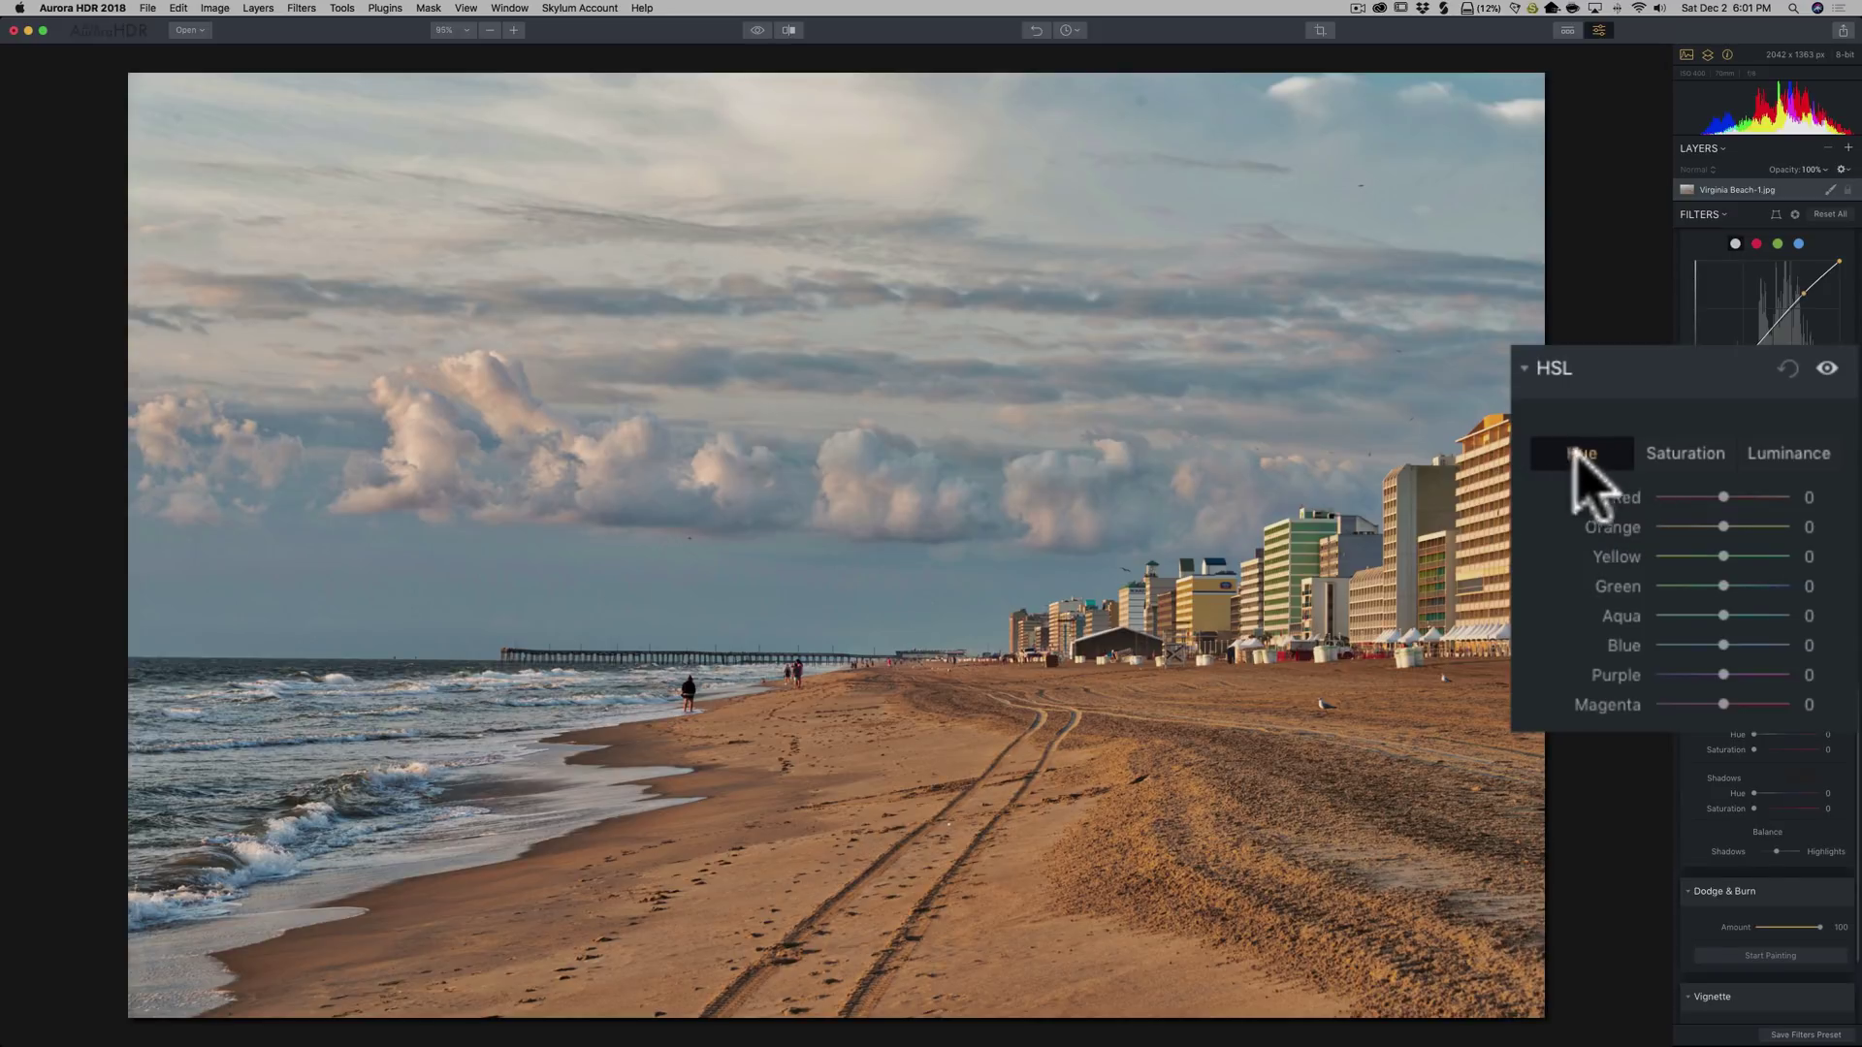
On the HSL Saturation tab, set Yellow to 20 and Blue to 5
click(1695, 449)
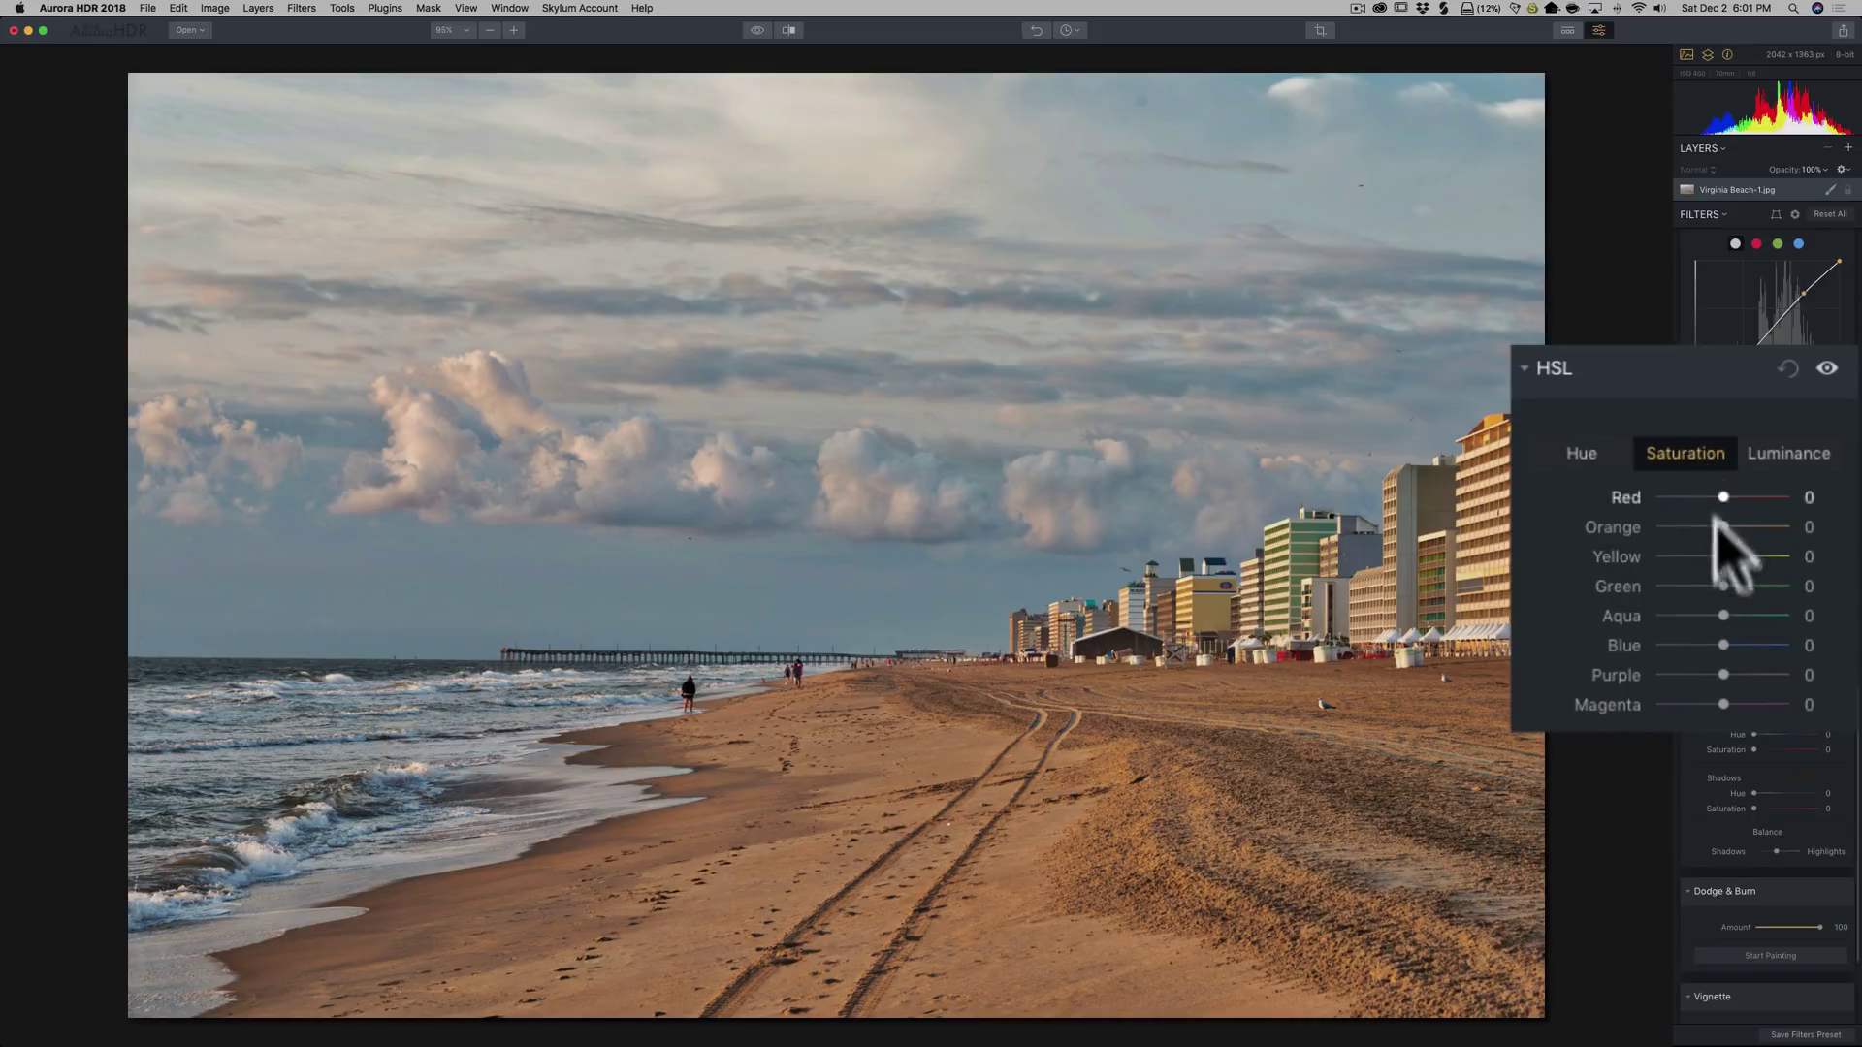
click(1724, 555)
drag(1725, 551, 1735, 555)
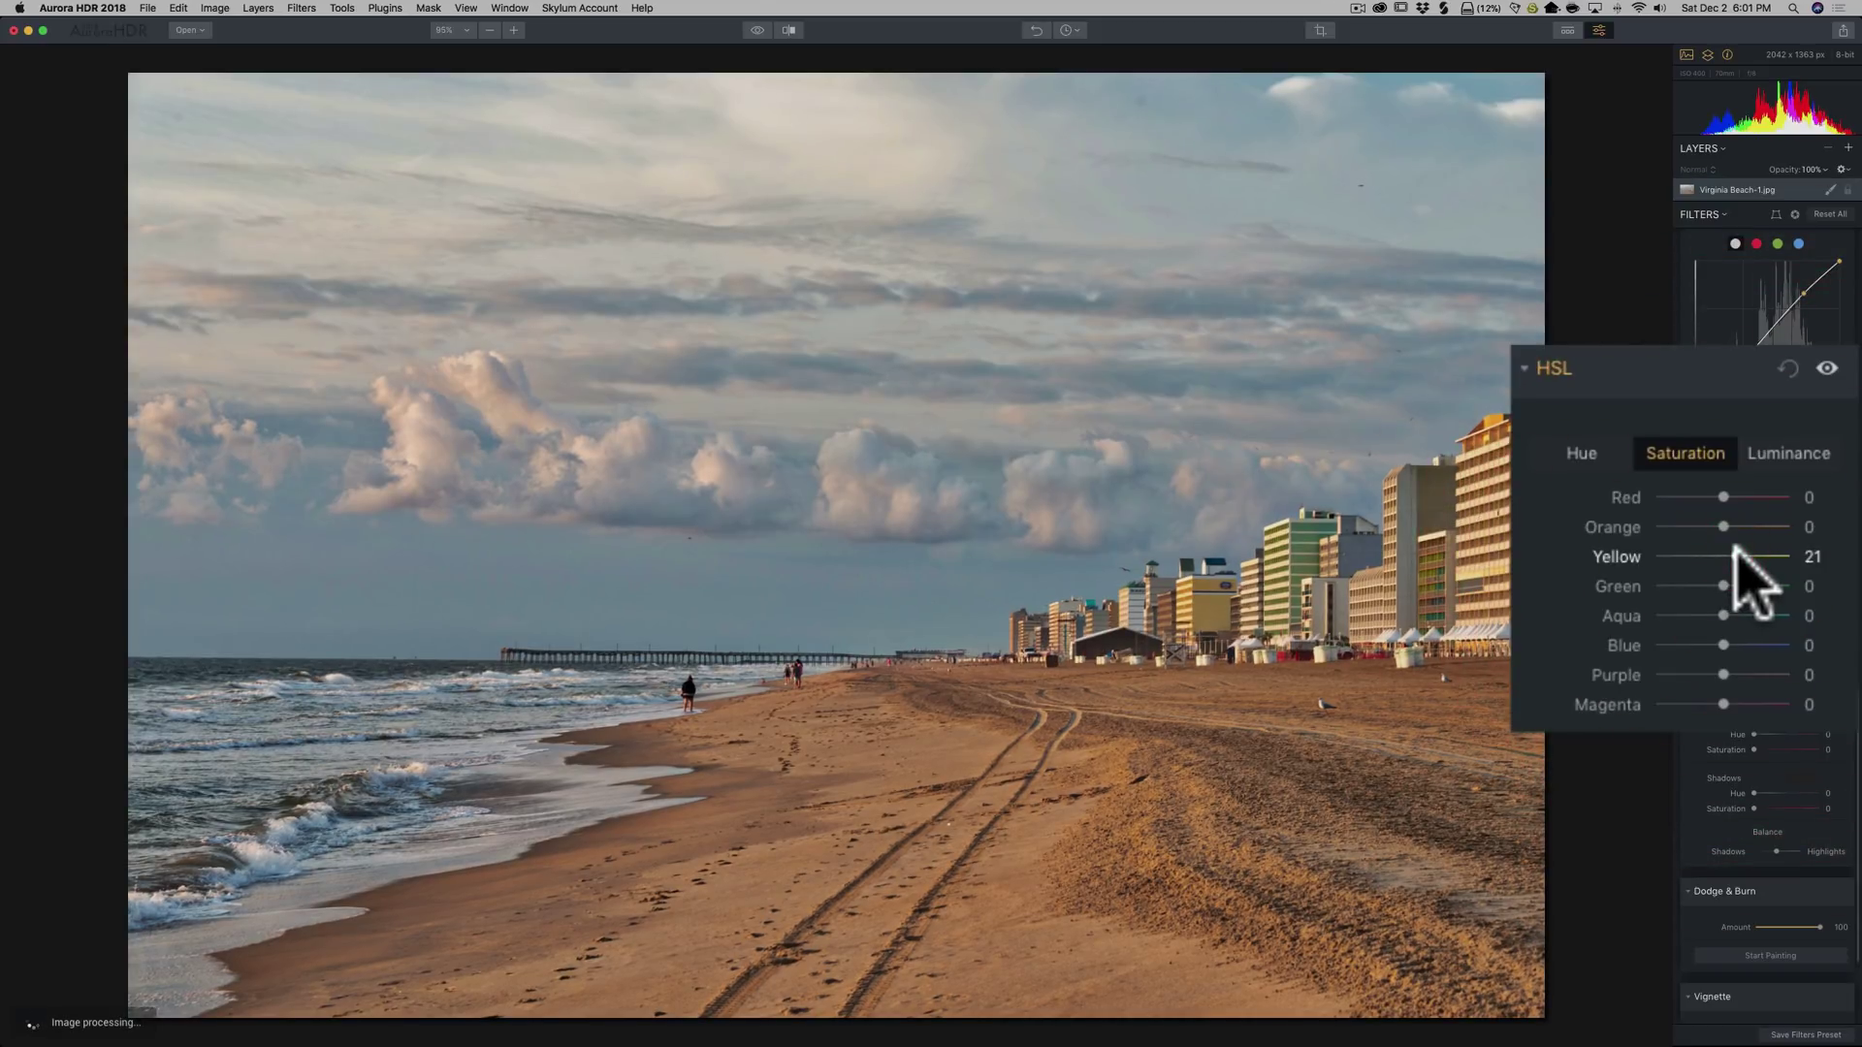
double_click(1603, 555)
drag(1725, 555, 1736, 555)
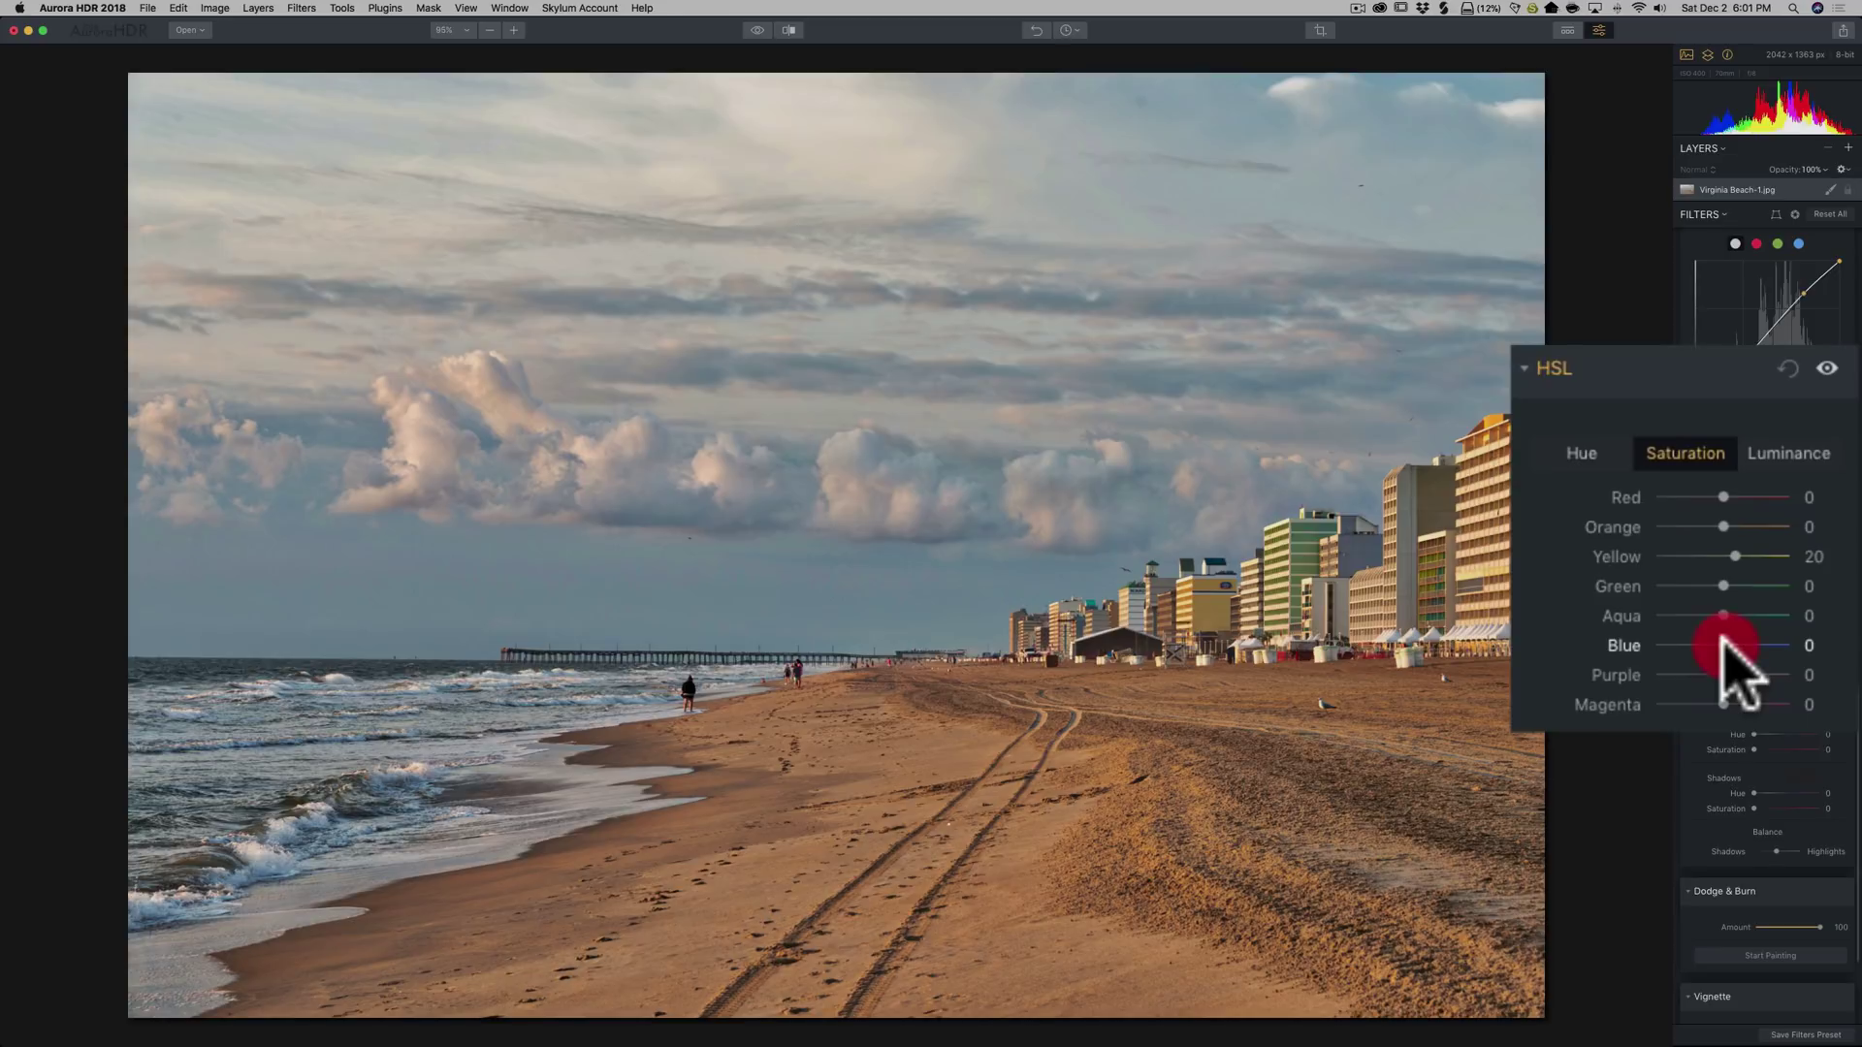
drag(1722, 640, 1726, 637)
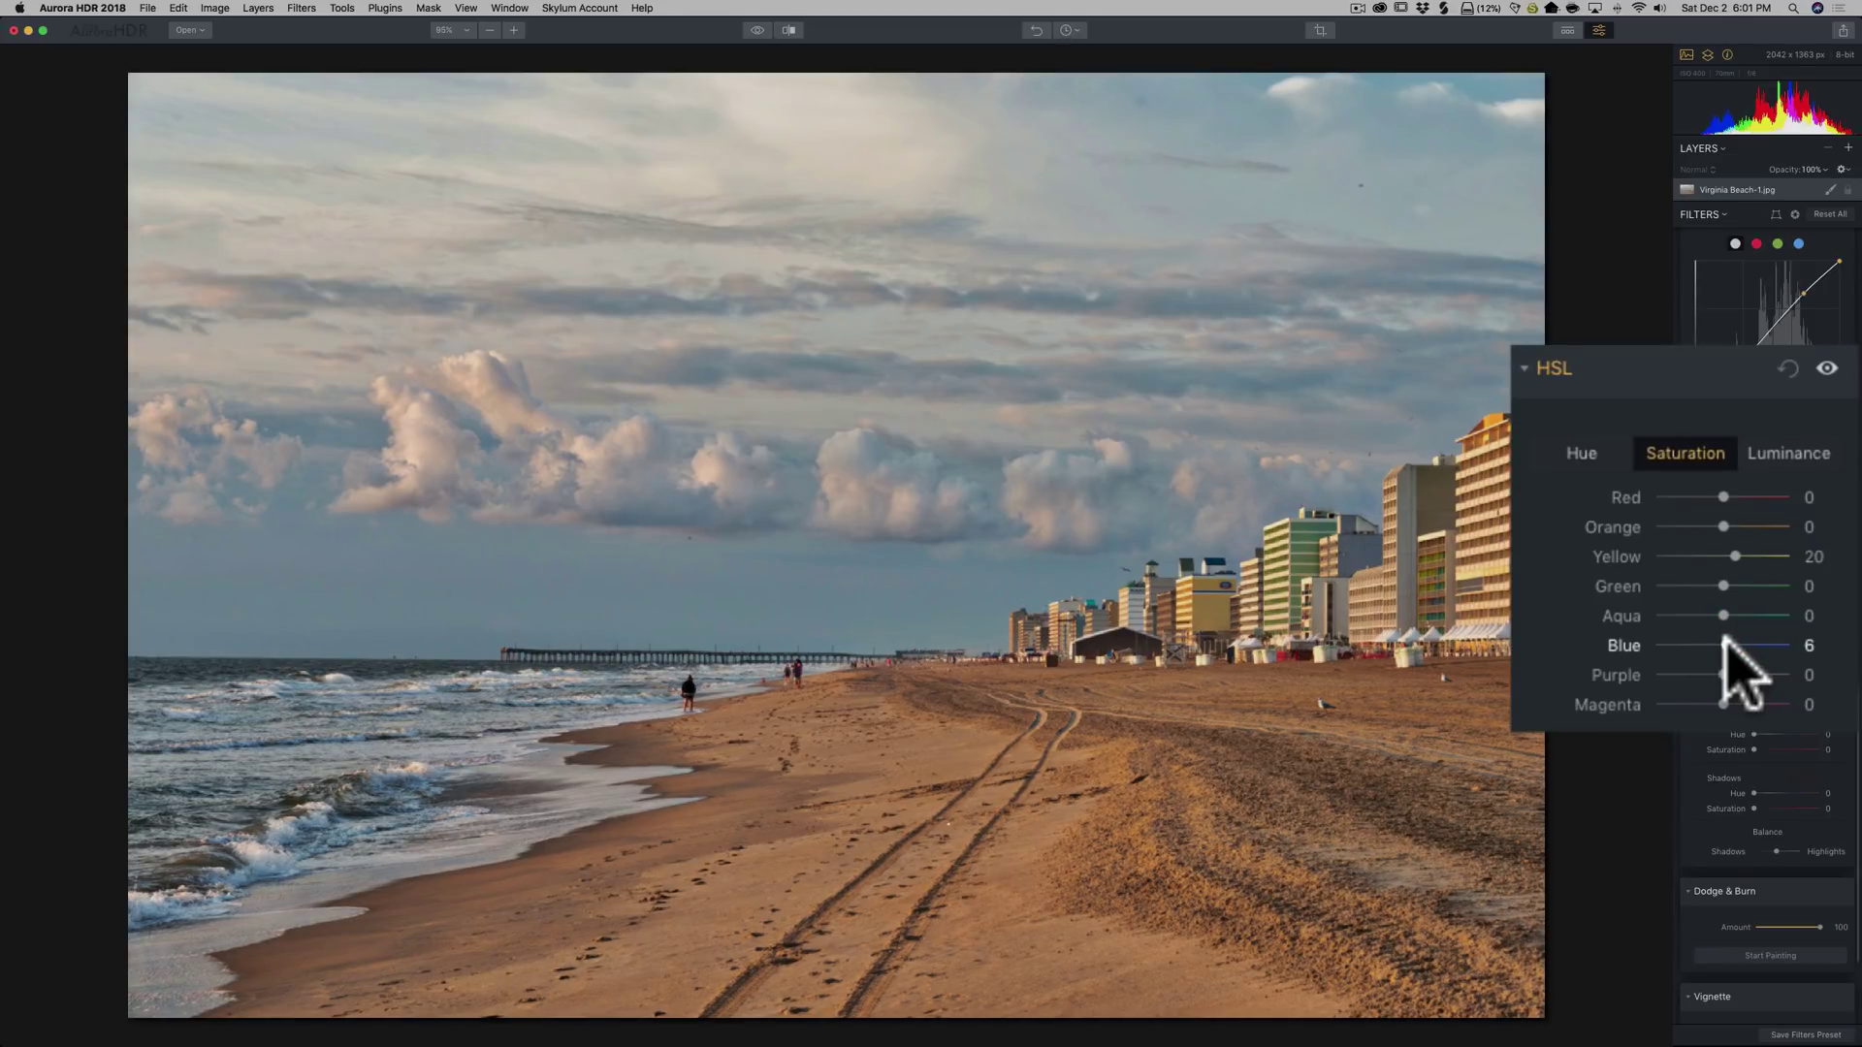
click(1725, 645)
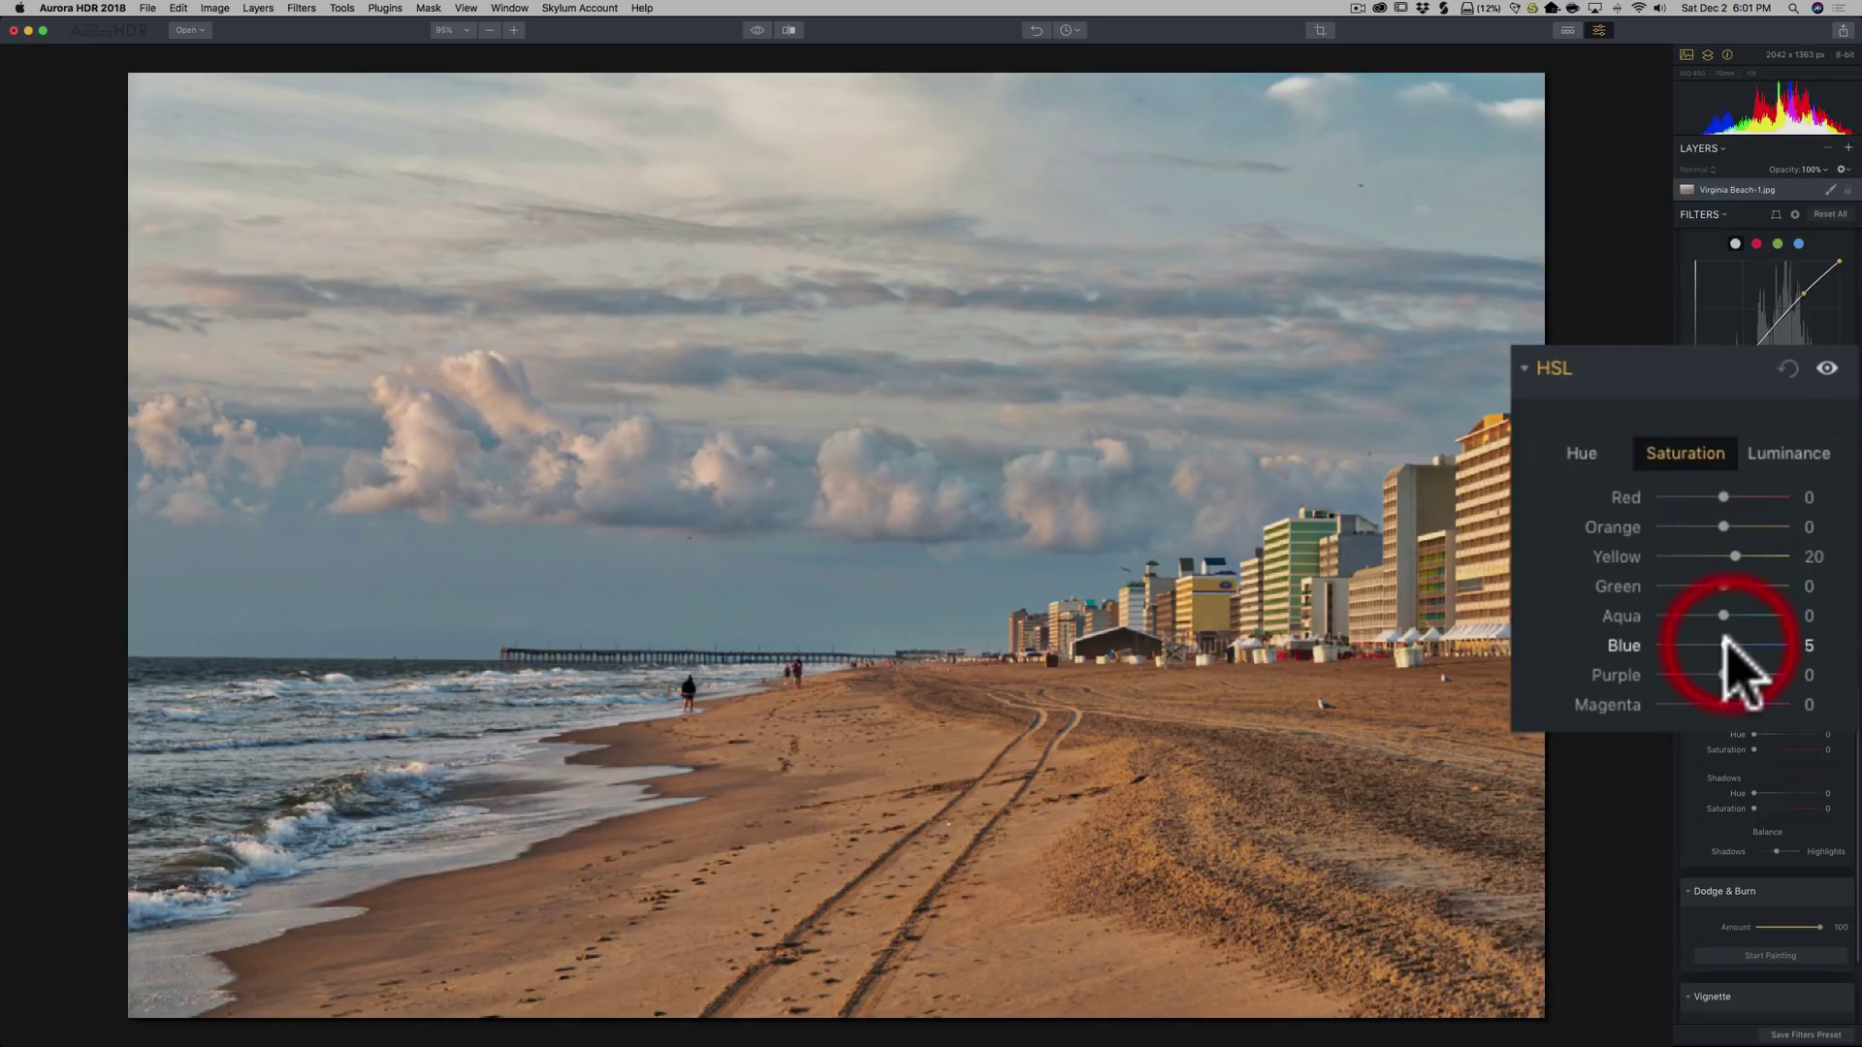
In HSL Luminance, darken Blue to -11, then try Yellow at 92 and Green at -34
click(1788, 453)
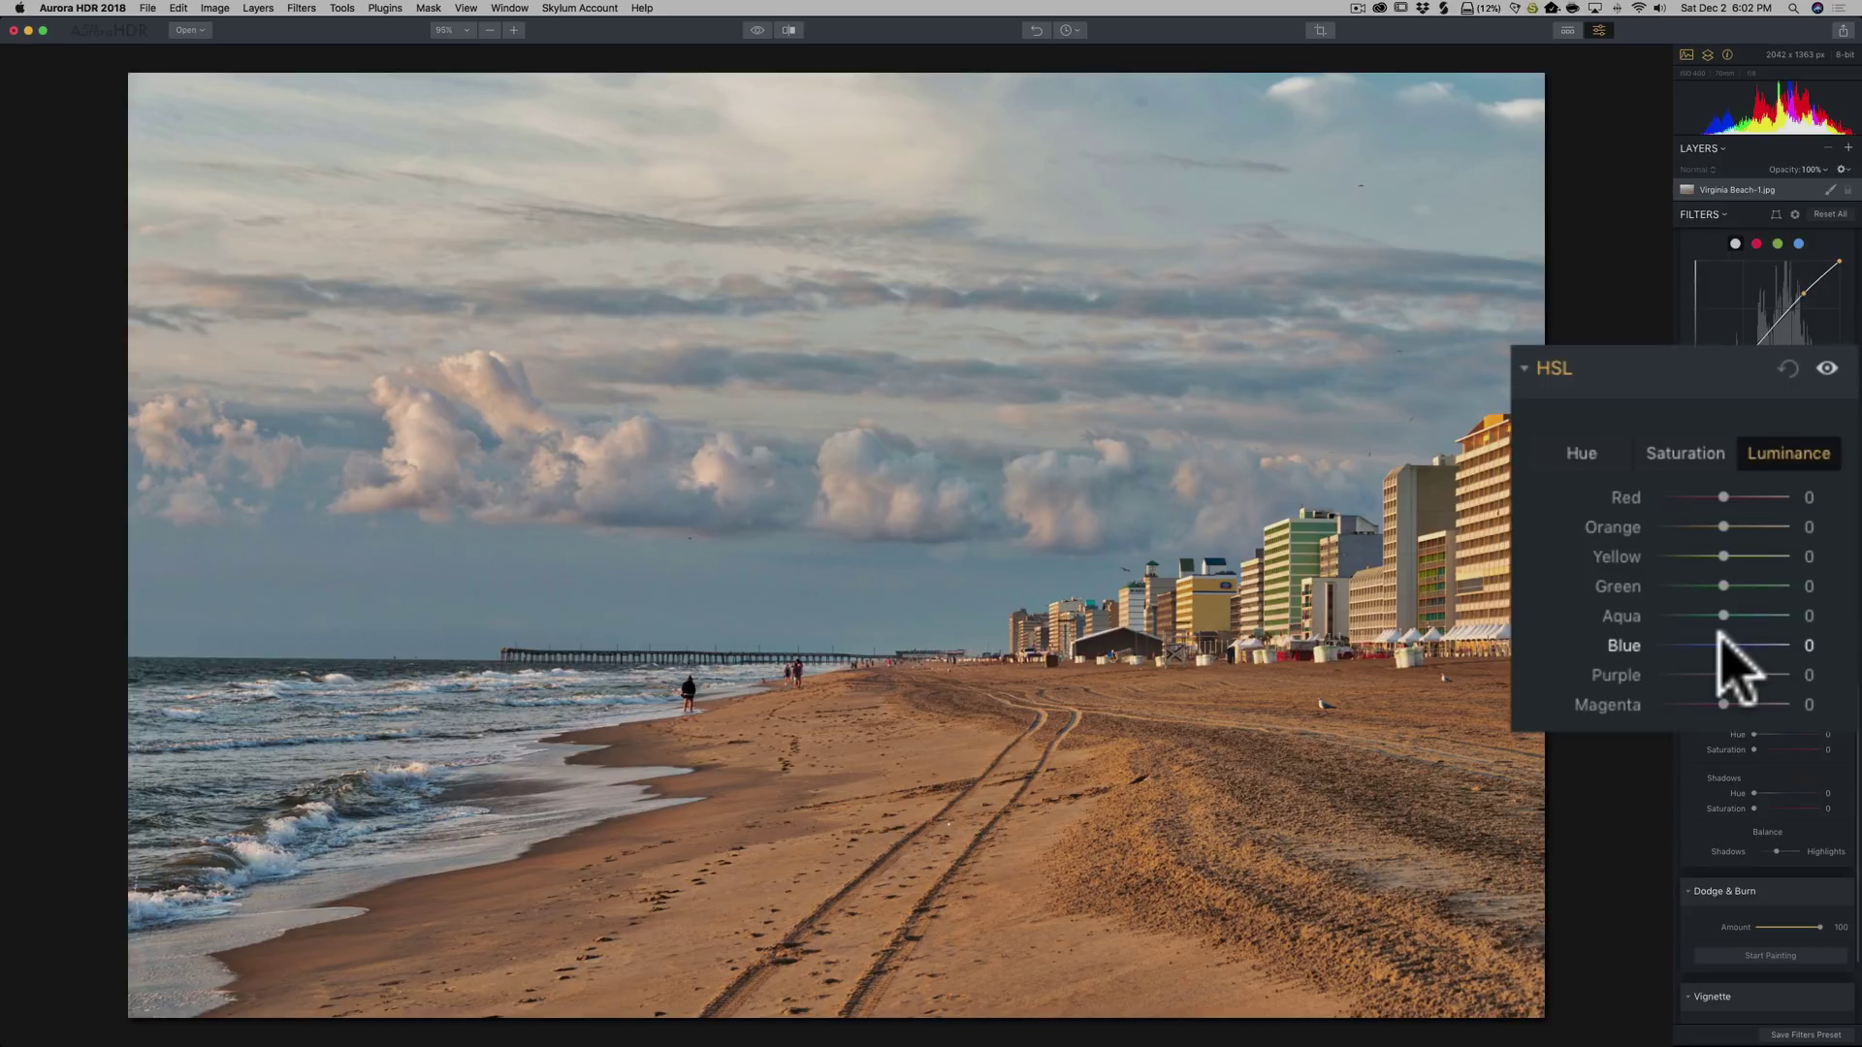
drag(1729, 644, 1714, 642)
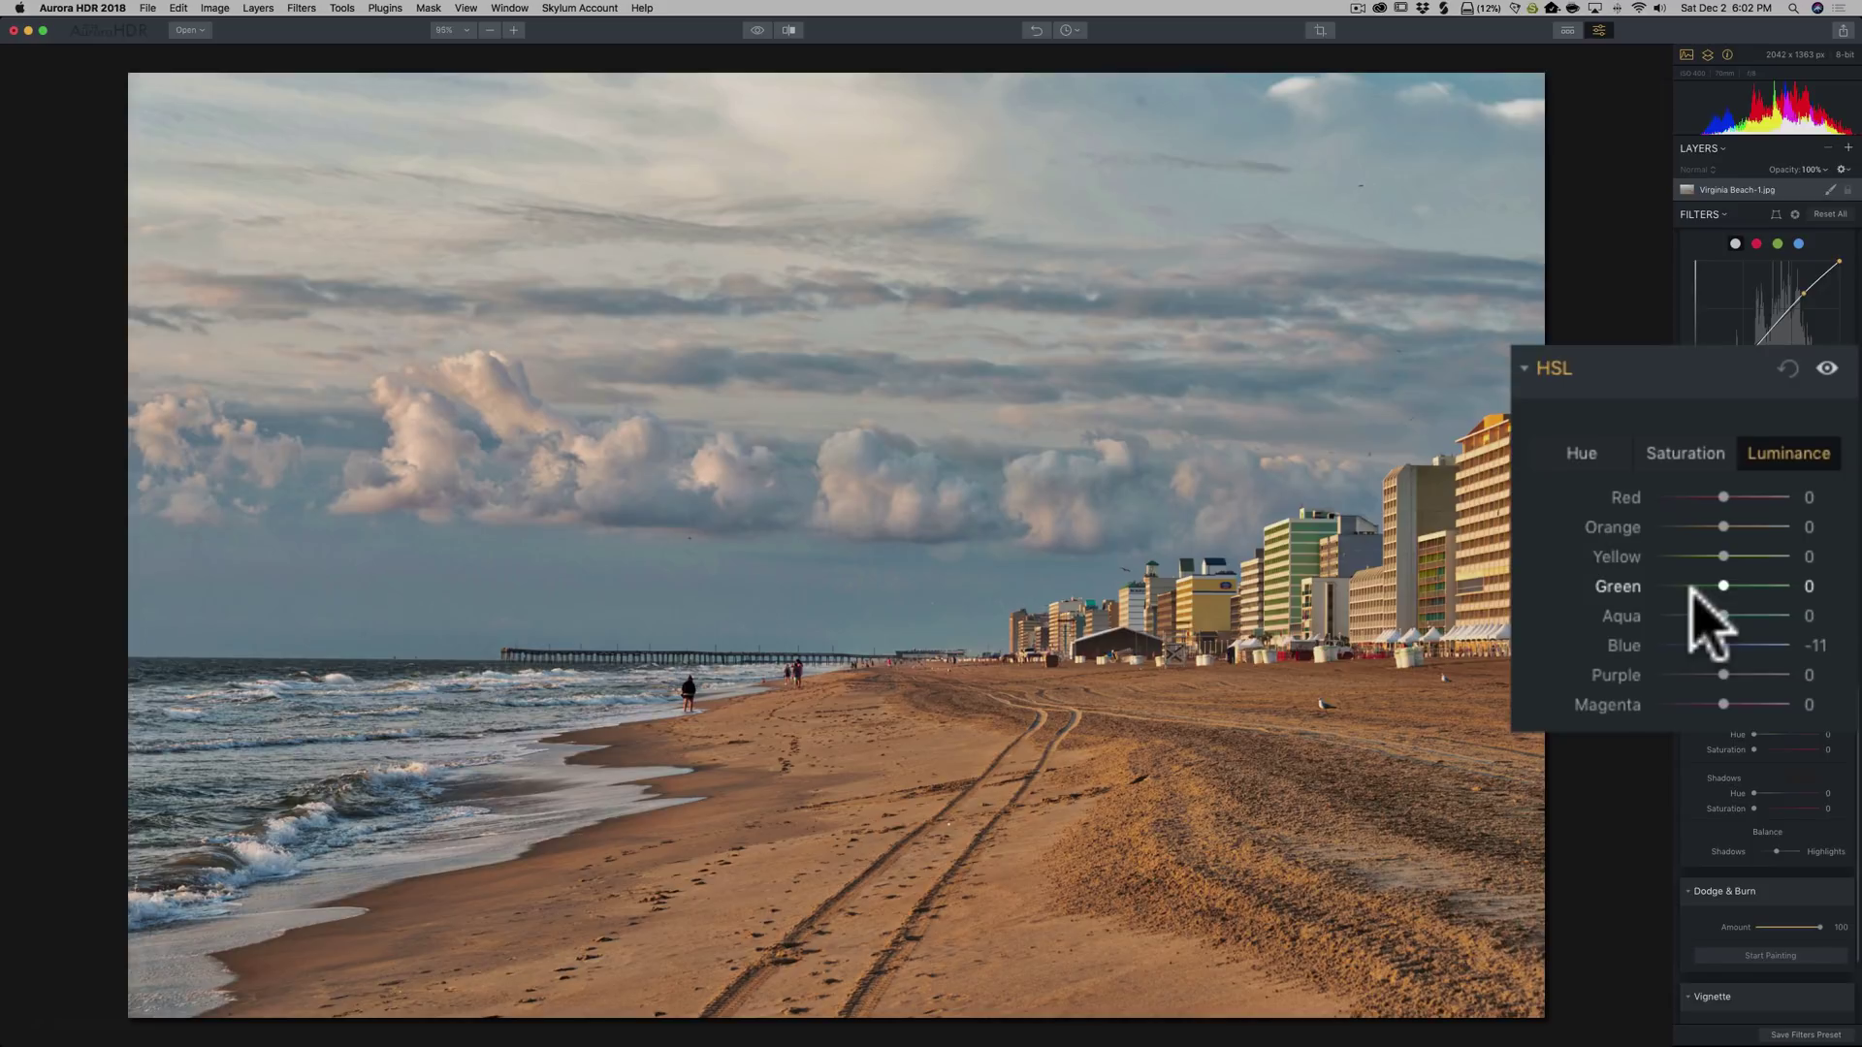
click(1690, 453)
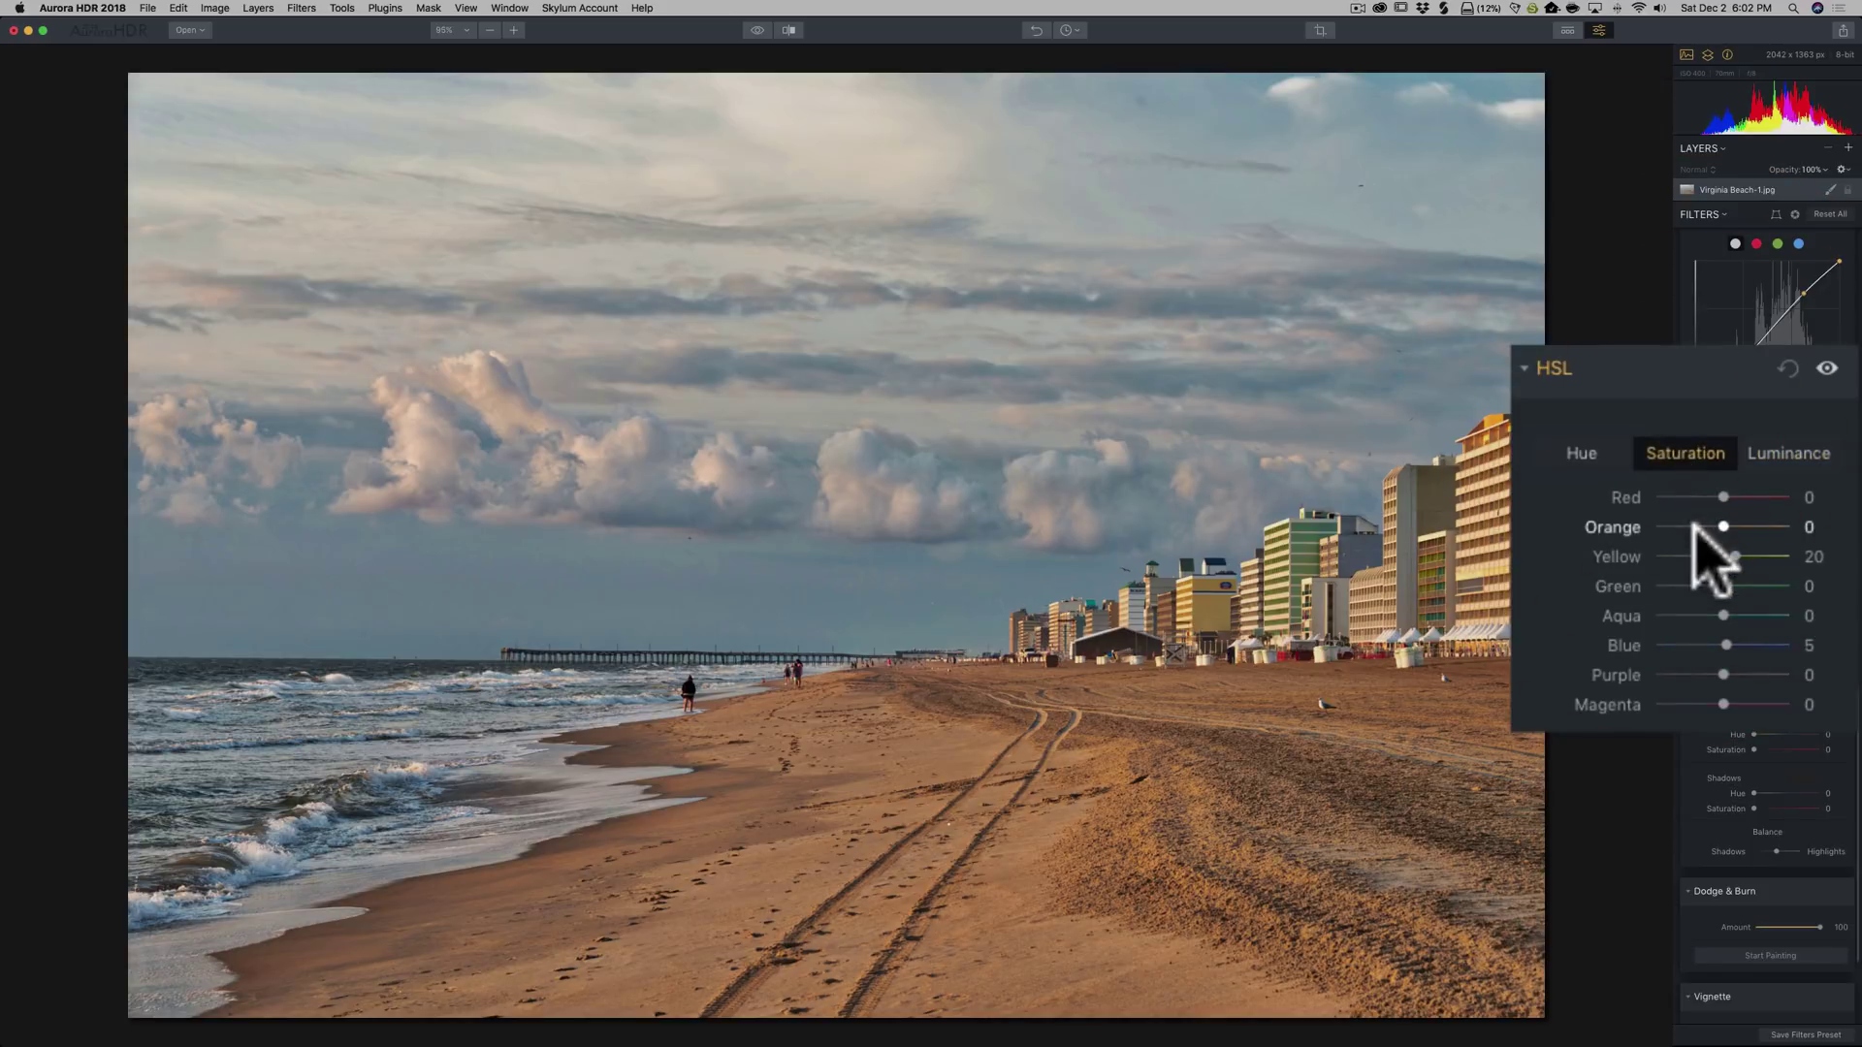
click(1775, 456)
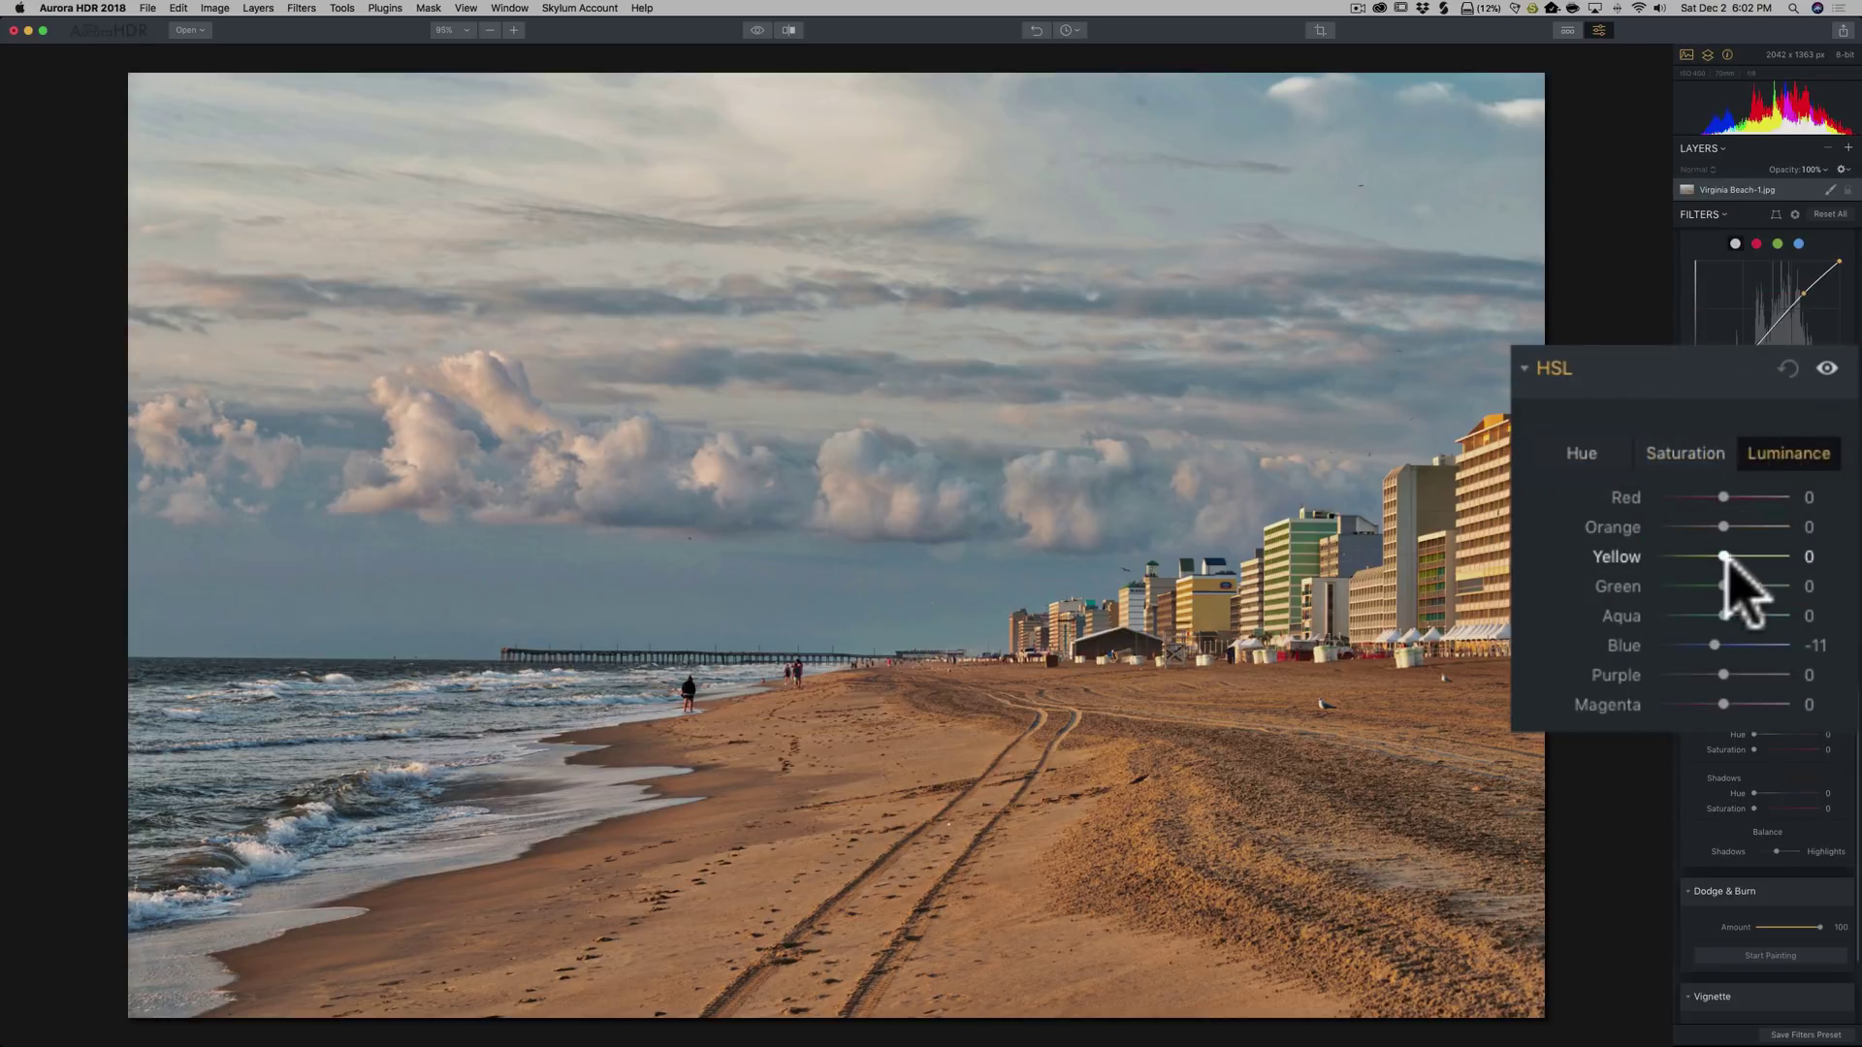
drag(1725, 557, 1784, 556)
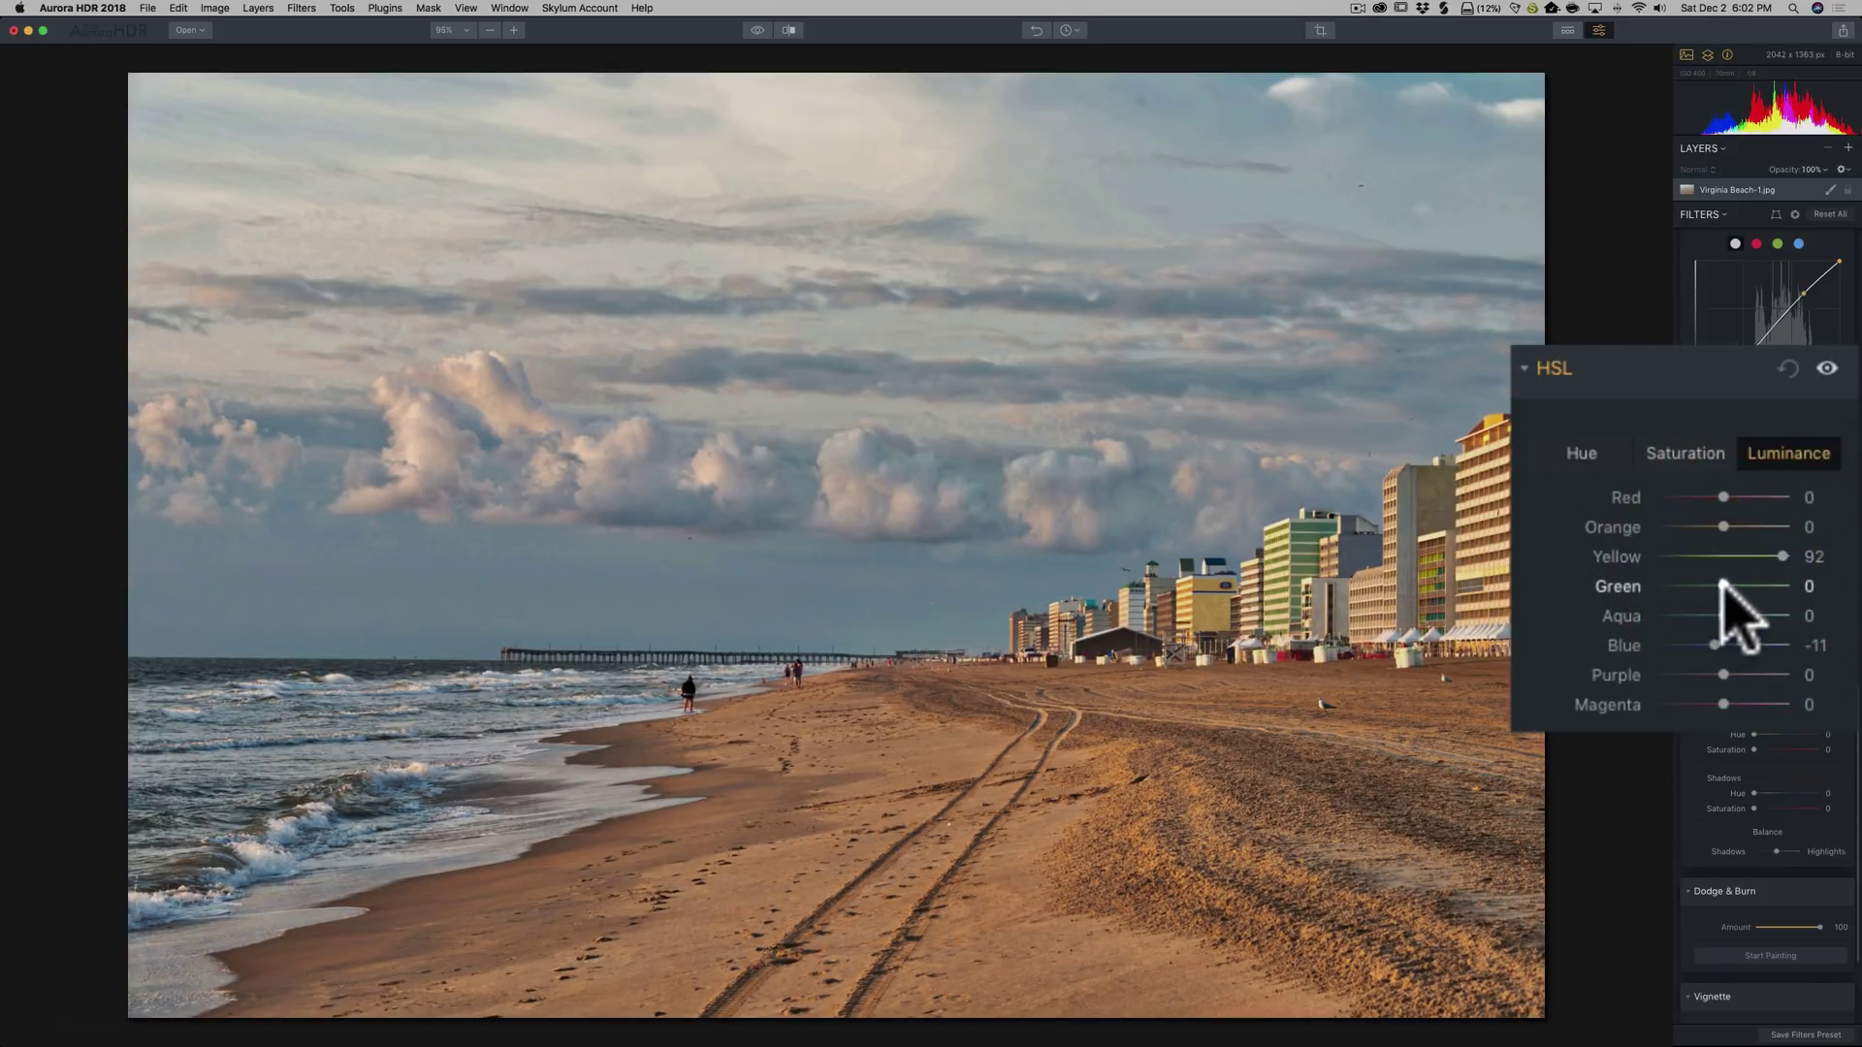
drag(1723, 586, 1700, 586)
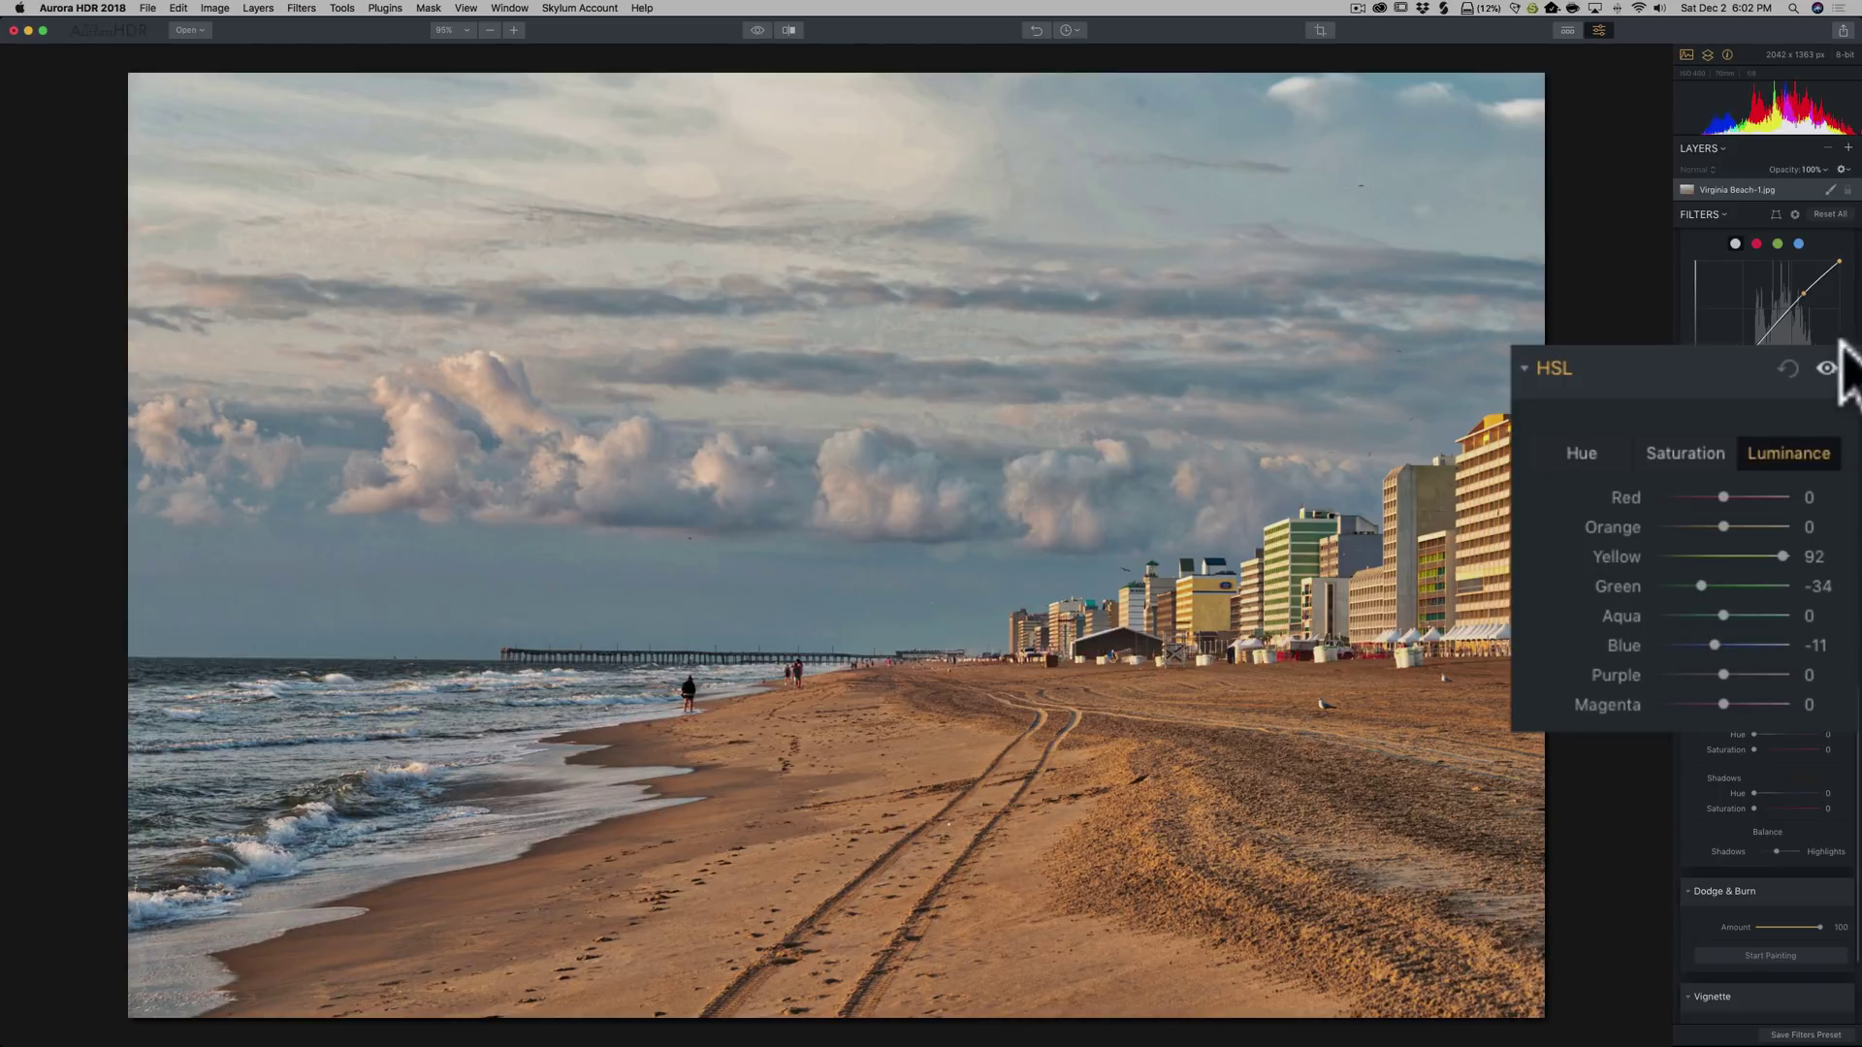
Compare with HSL toggled off and on, then reset Yellow and Green luminance to 0
click(1827, 367)
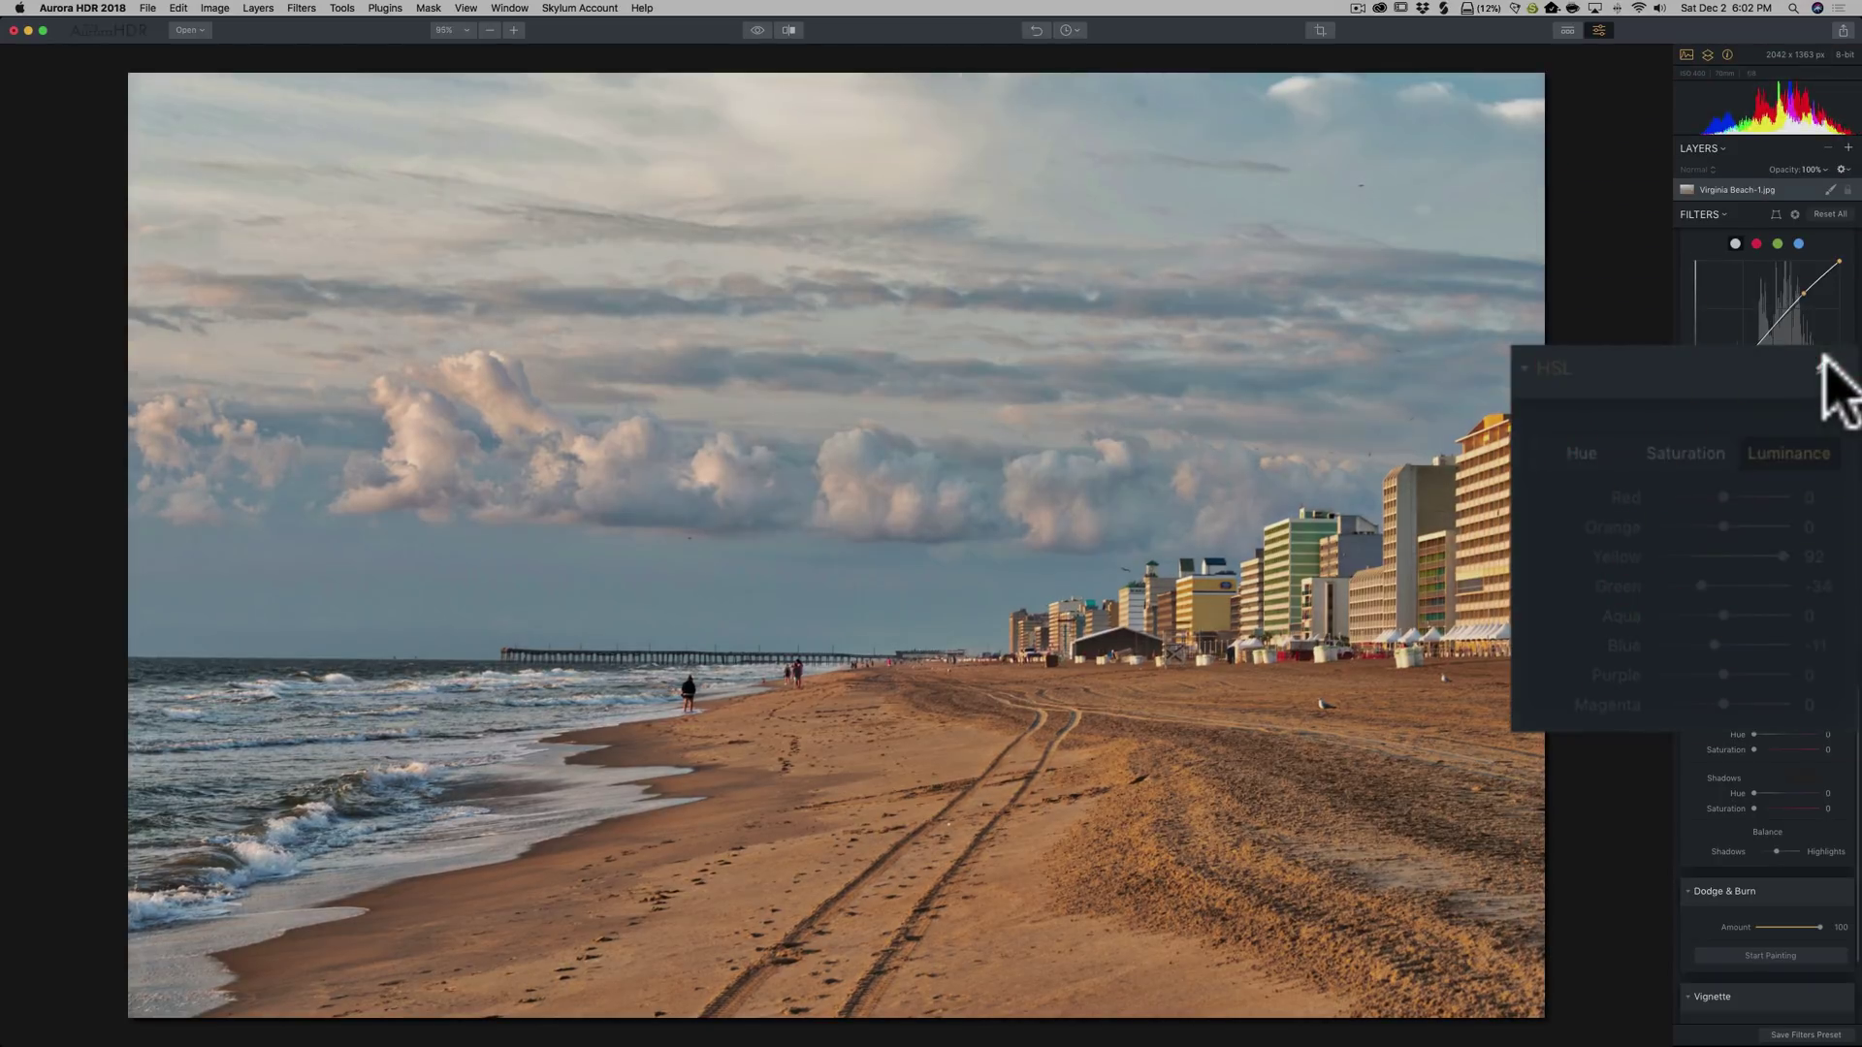
click(1827, 368)
click(1827, 367)
click(1828, 368)
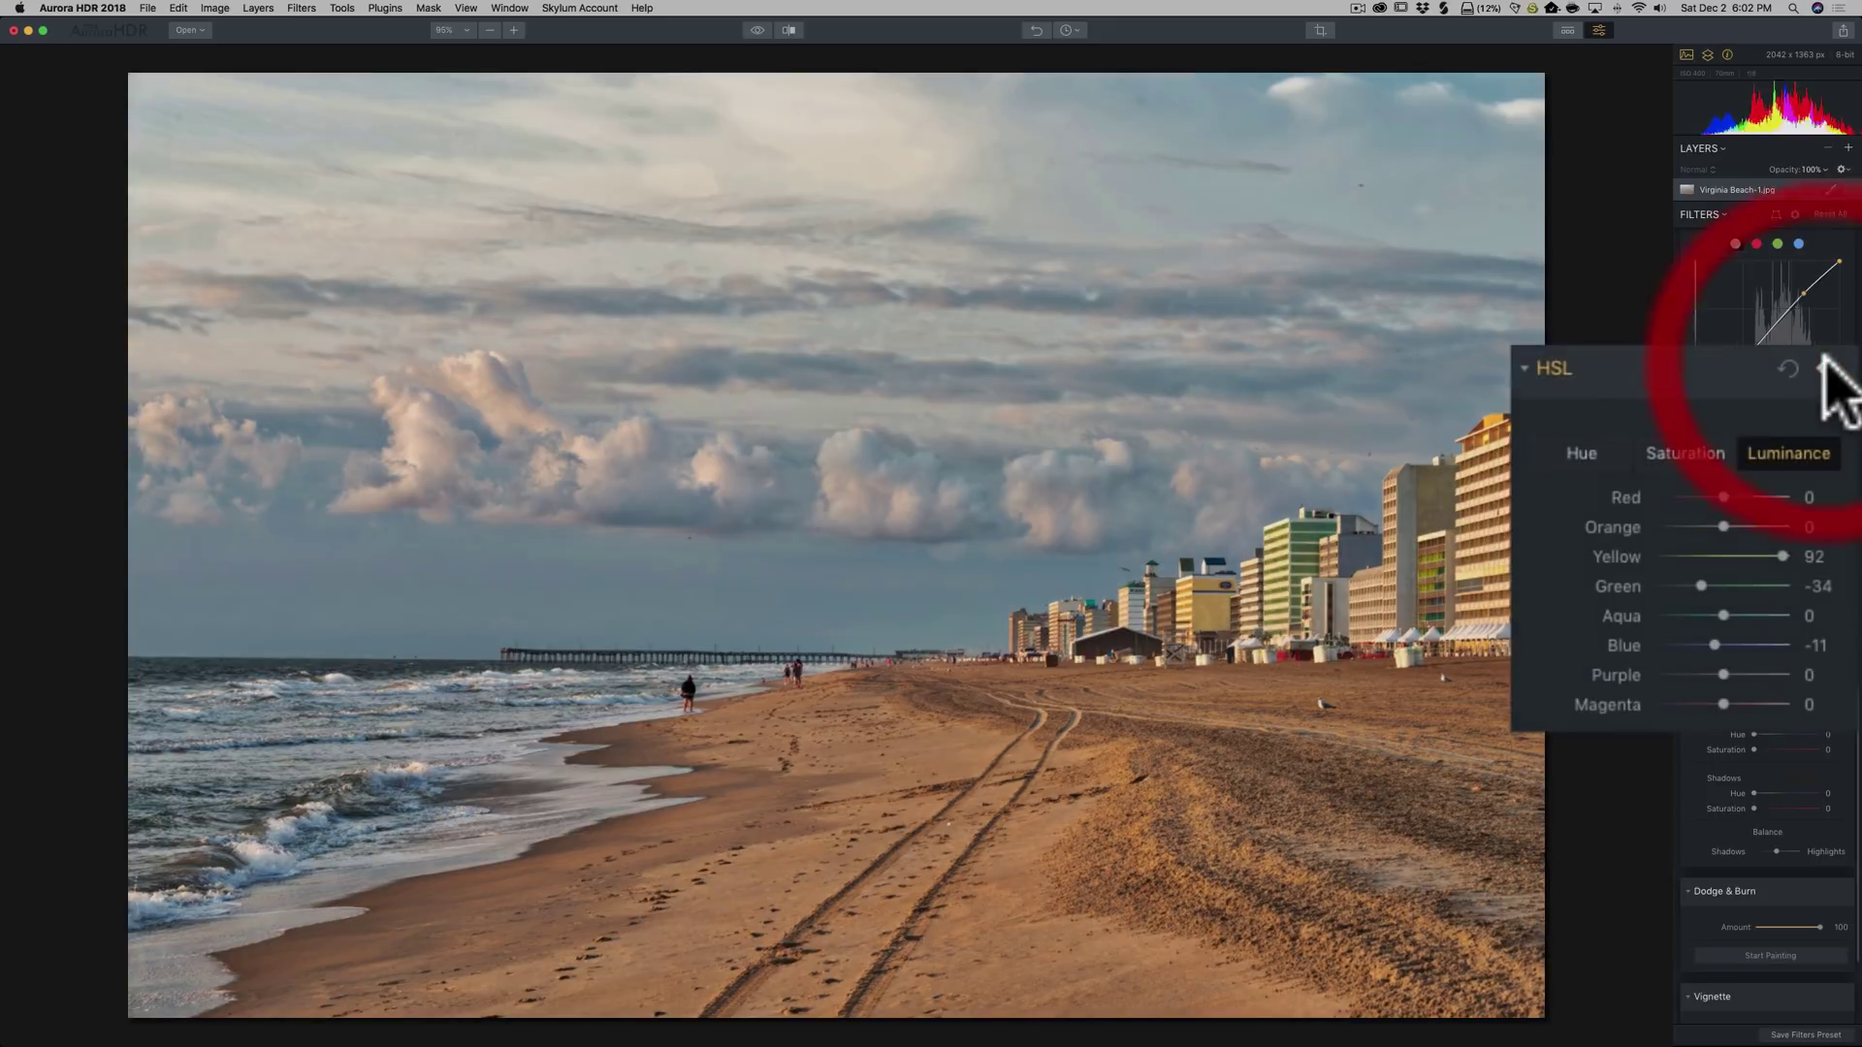
double_click(1612, 556)
double_click(1613, 585)
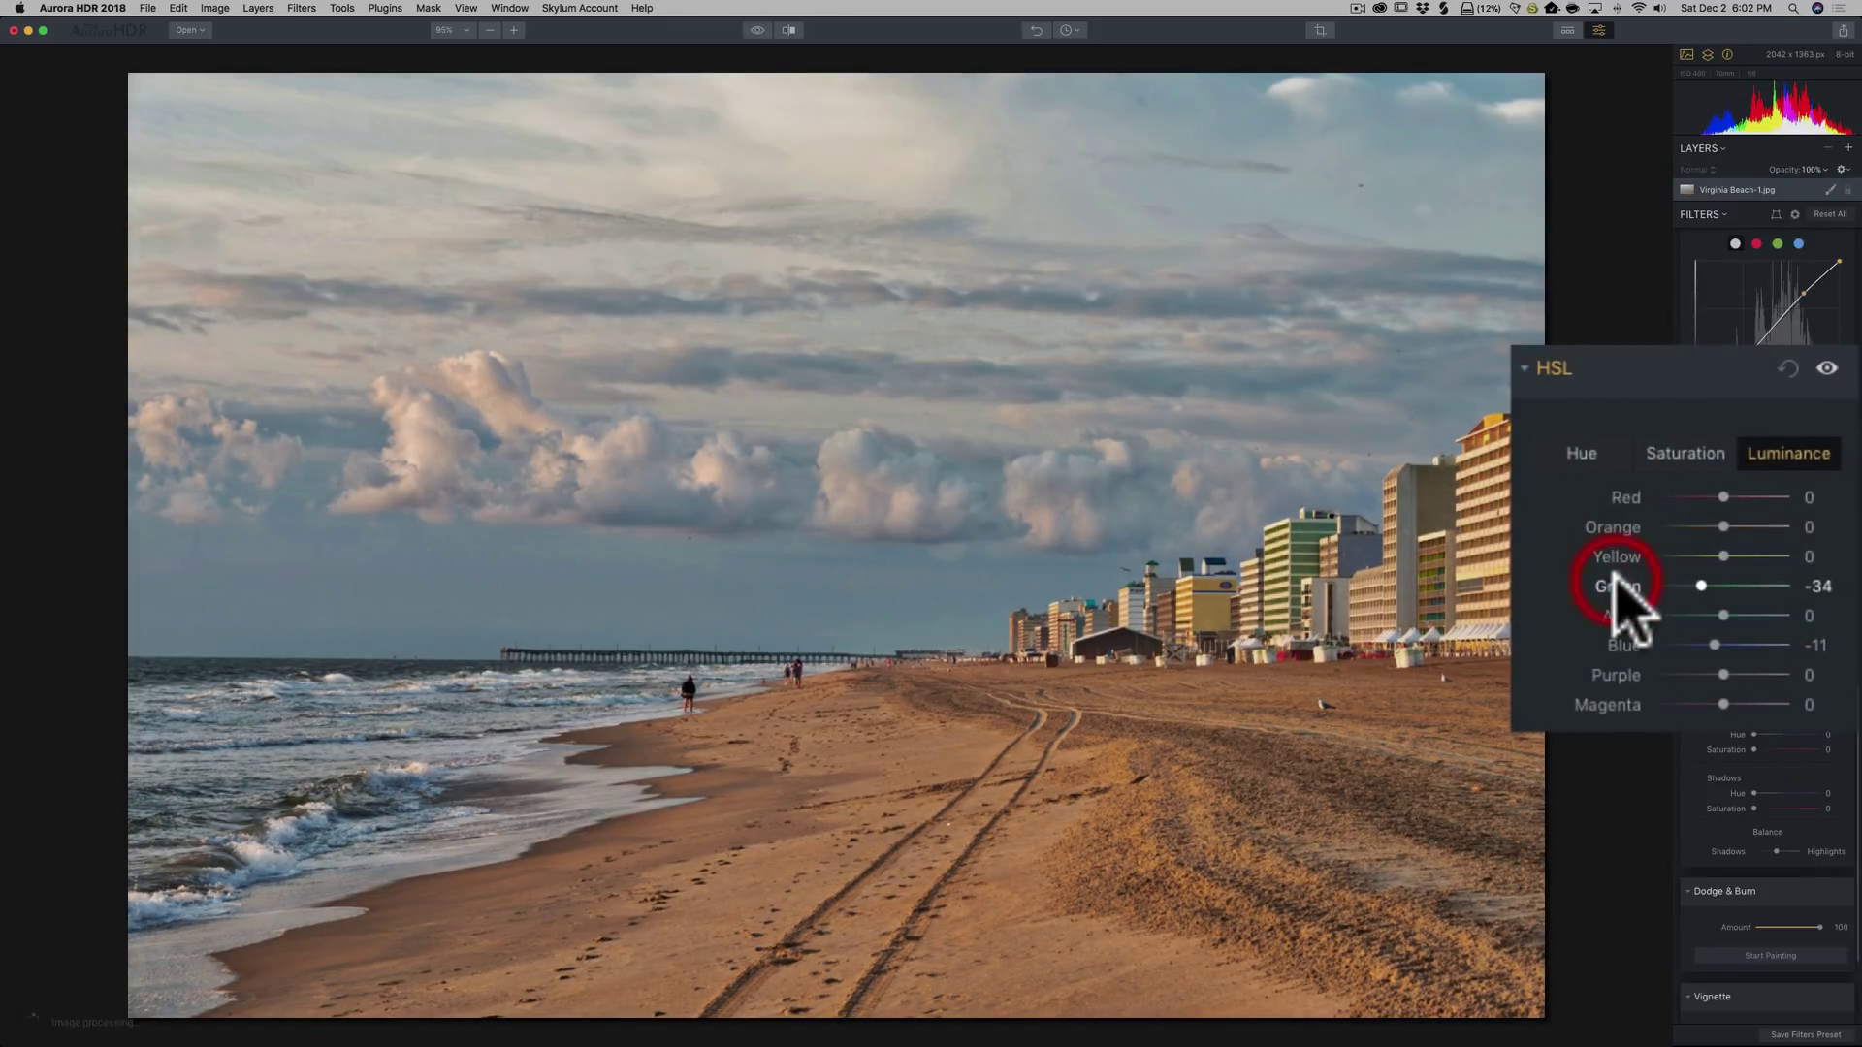
click(1786, 367)
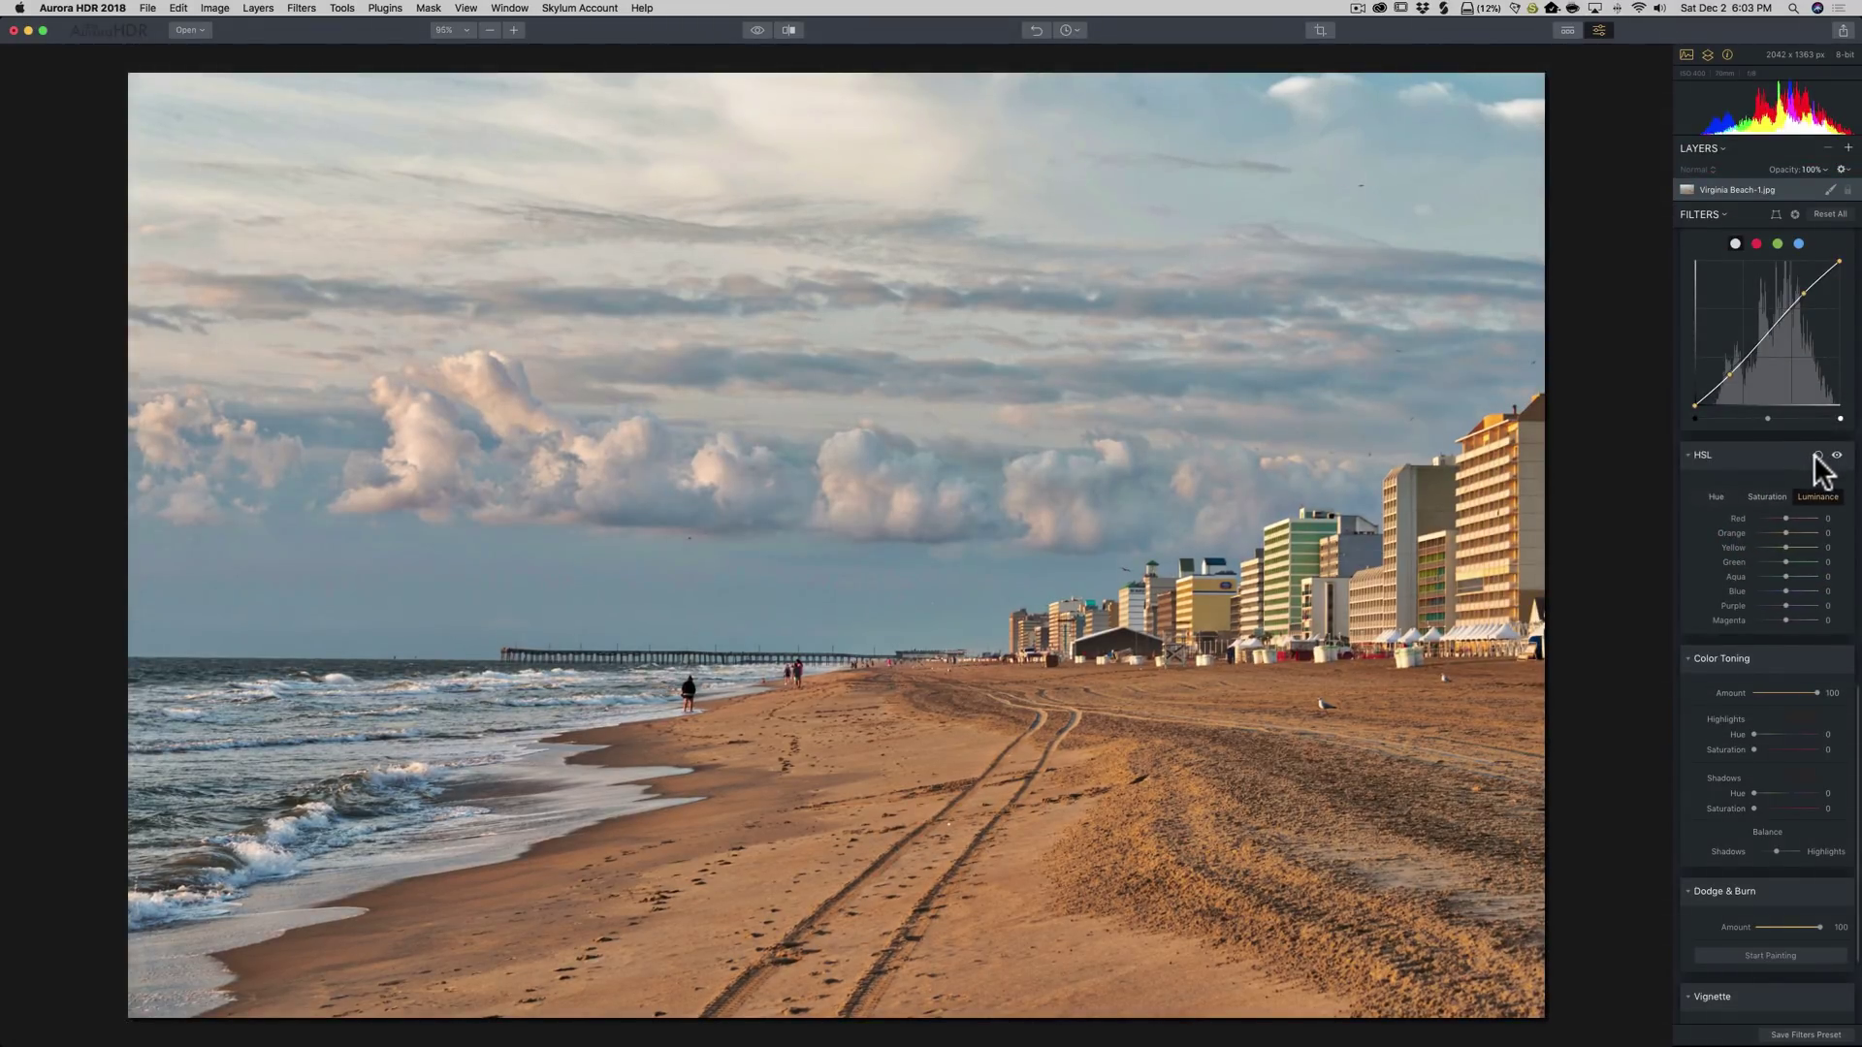
Show the HSL Saturation values and scroll the Filters panel down to Color Toning
click(1766, 497)
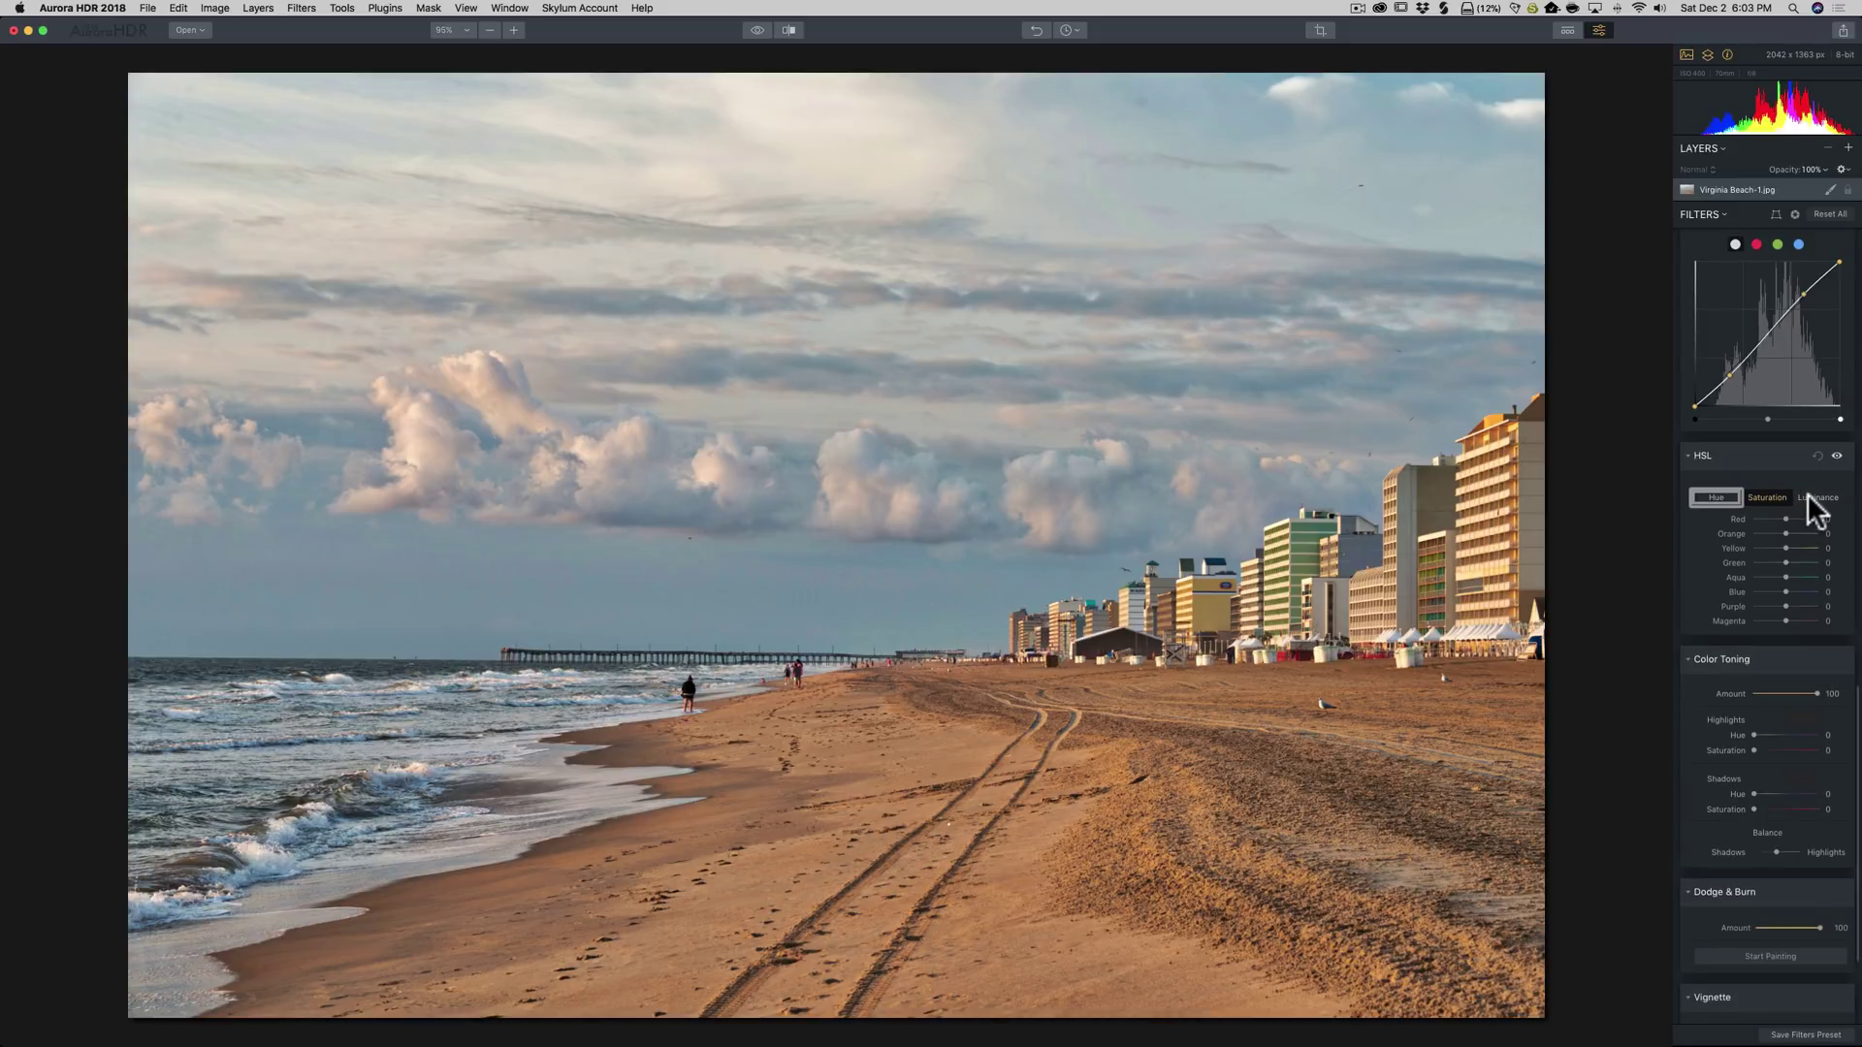
click(1809, 498)
click(1779, 495)
scroll(1769, 458, down, 5)
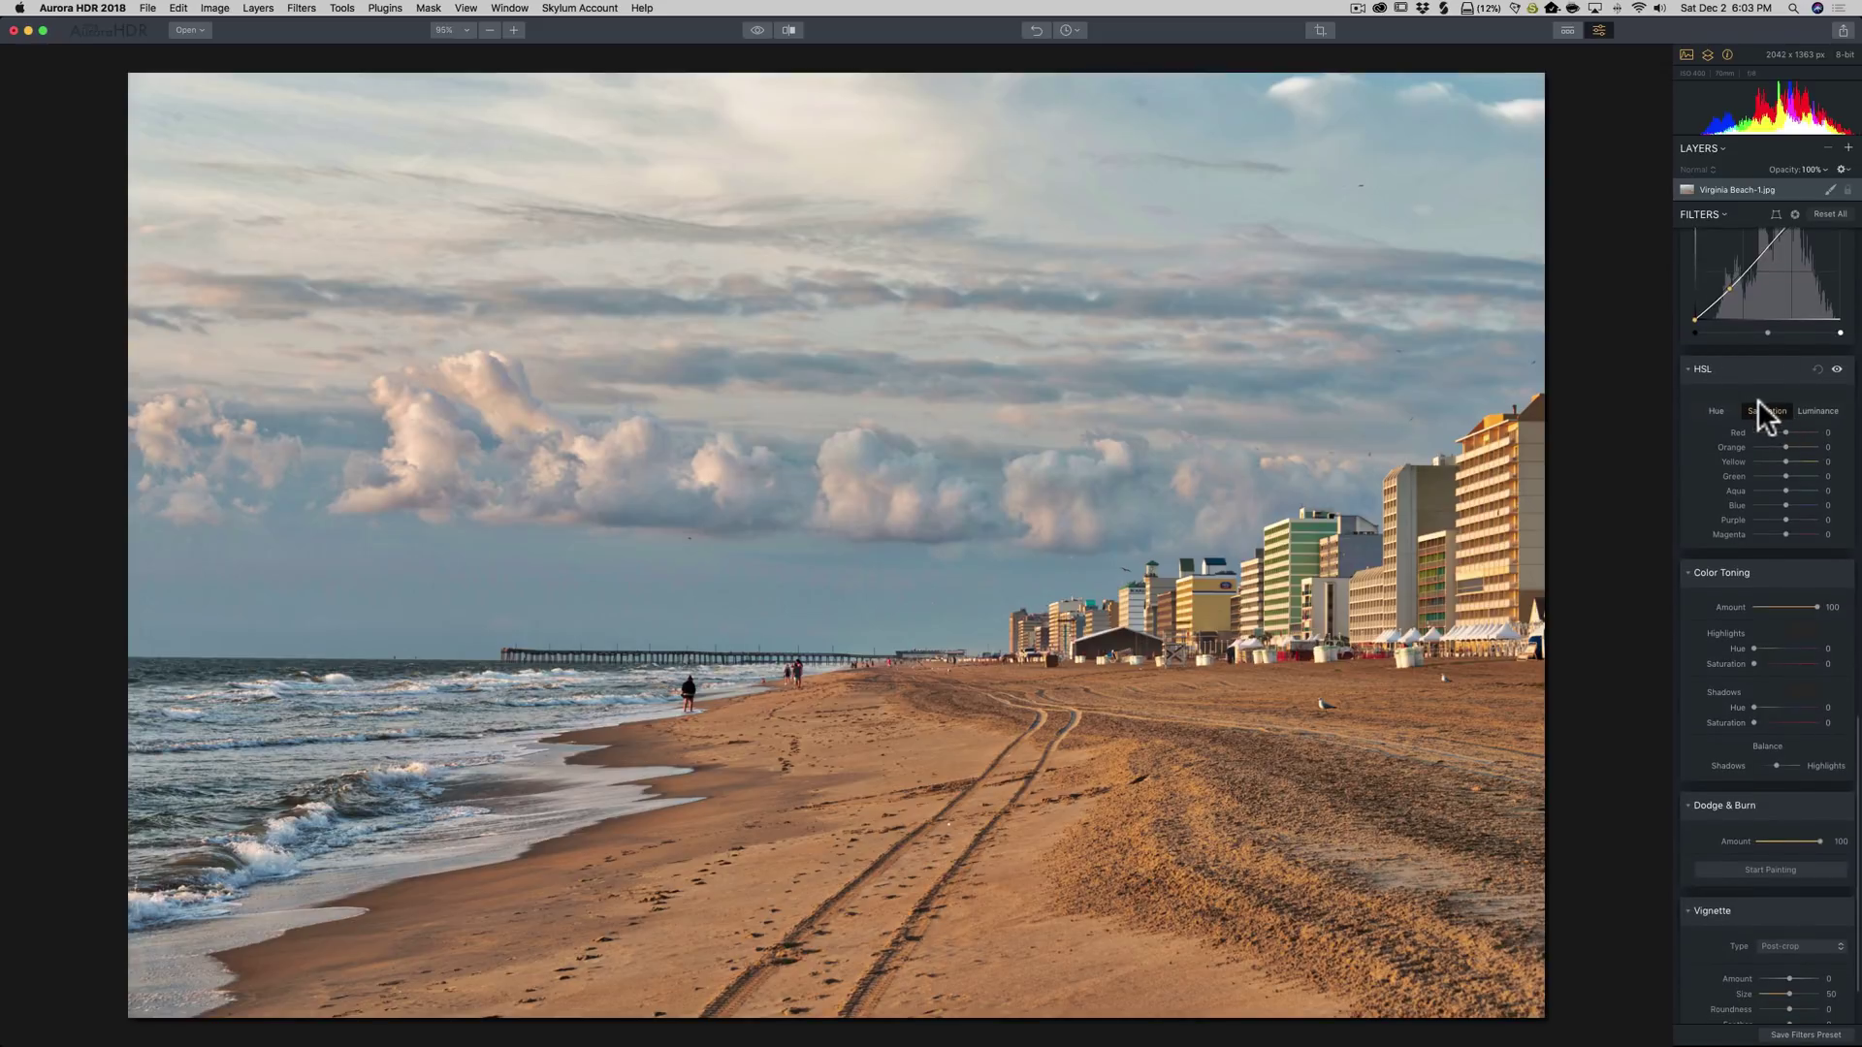
click(1756, 410)
scroll(1756, 409, down, 5)
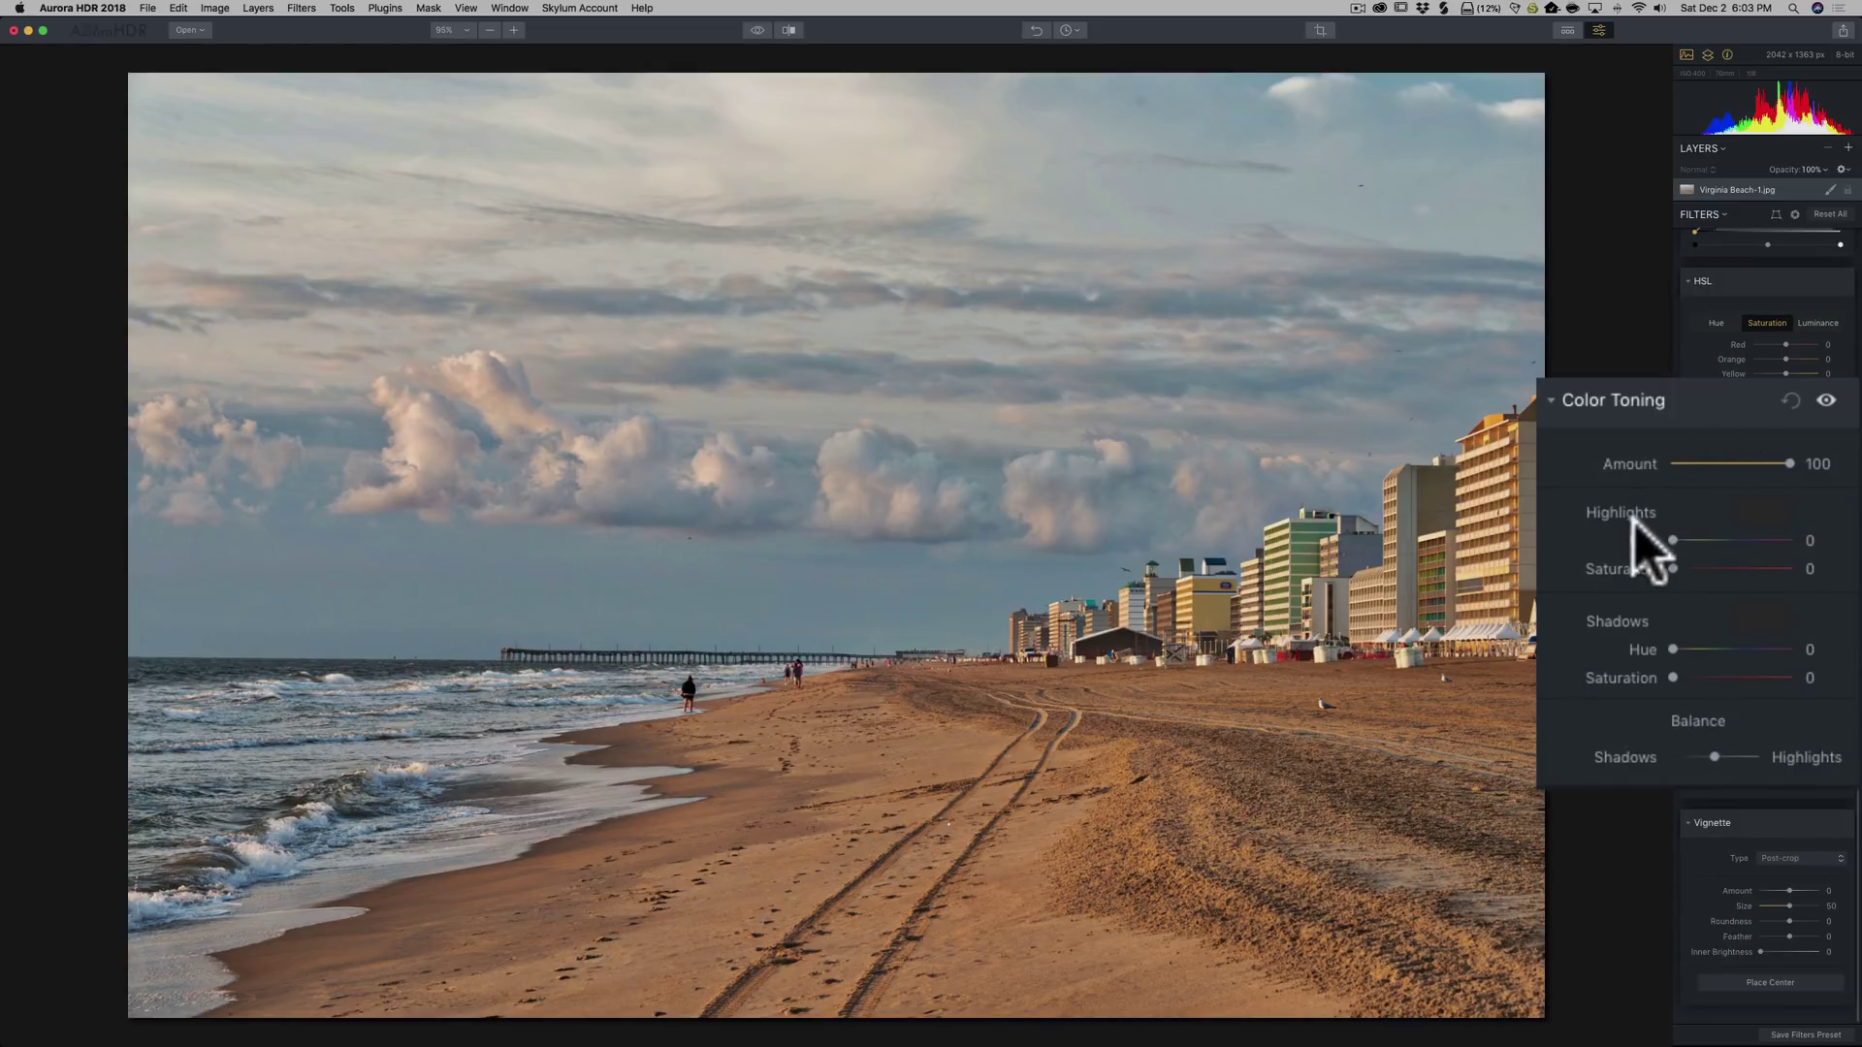
Tint the highlights by shifting Highlights Hue and adding Highlights Saturation
click(1674, 539)
drag(1674, 539, 1689, 540)
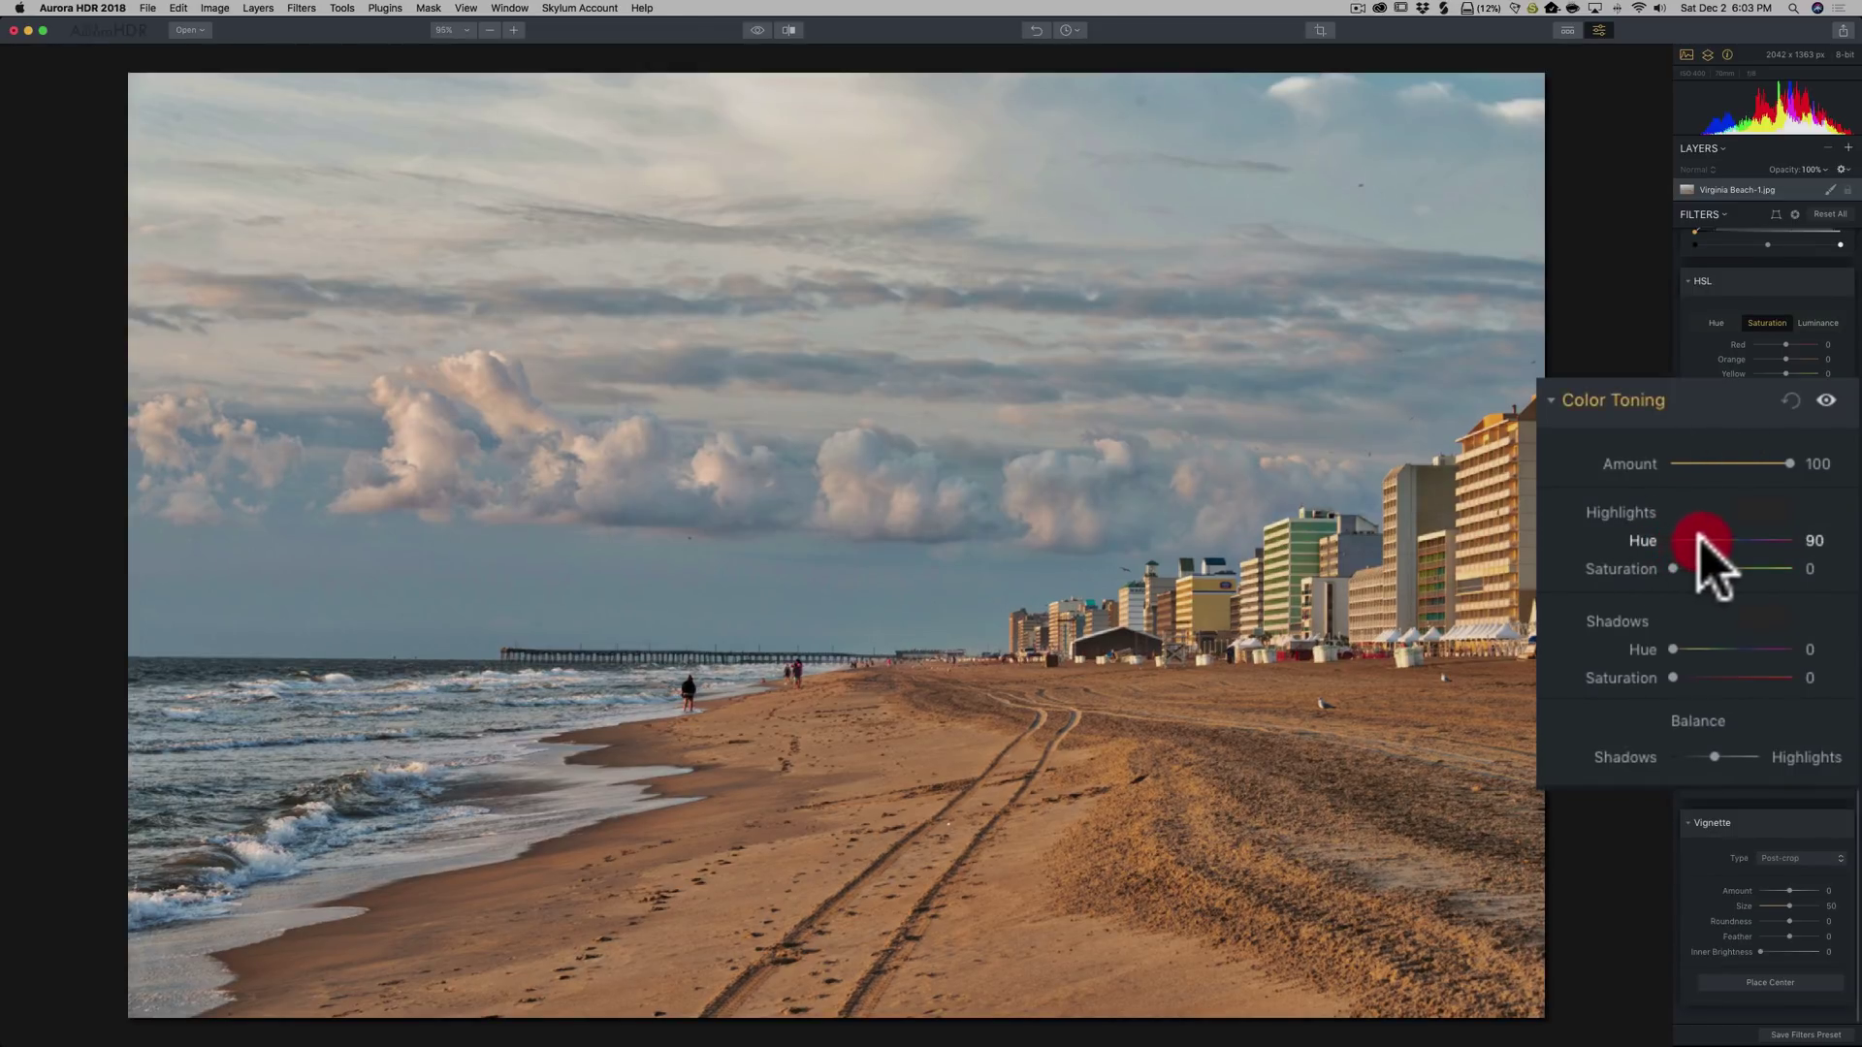
mouse_move(1700, 540)
mouse_down()
mouse_move(1707, 570)
mouse_move(1683, 571)
mouse_move(1705, 570)
mouse_move(1713, 540)
mouse_move(1694, 541)
mouse_move(1700, 570)
mouse_up()
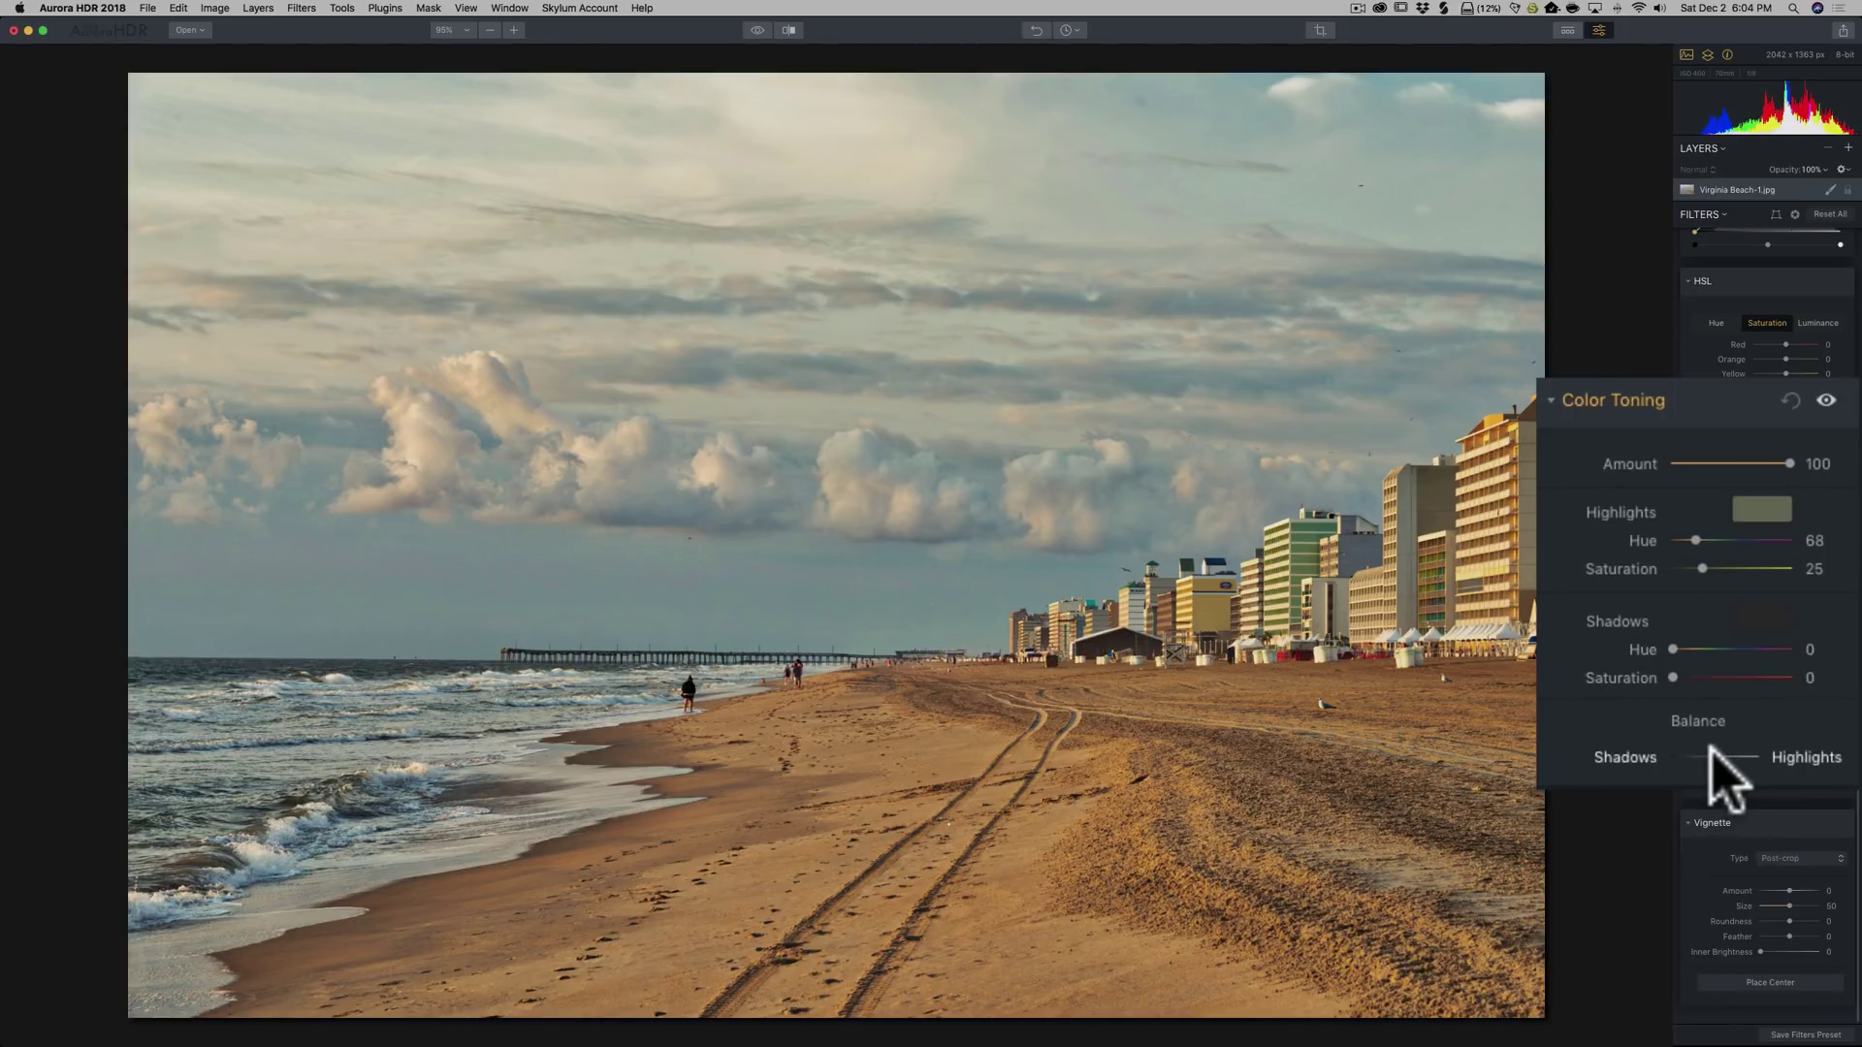
Adjust the Color Toning Shadows/Highlights Balance slider
drag(1710, 746, 1767, 749)
click(1801, 678)
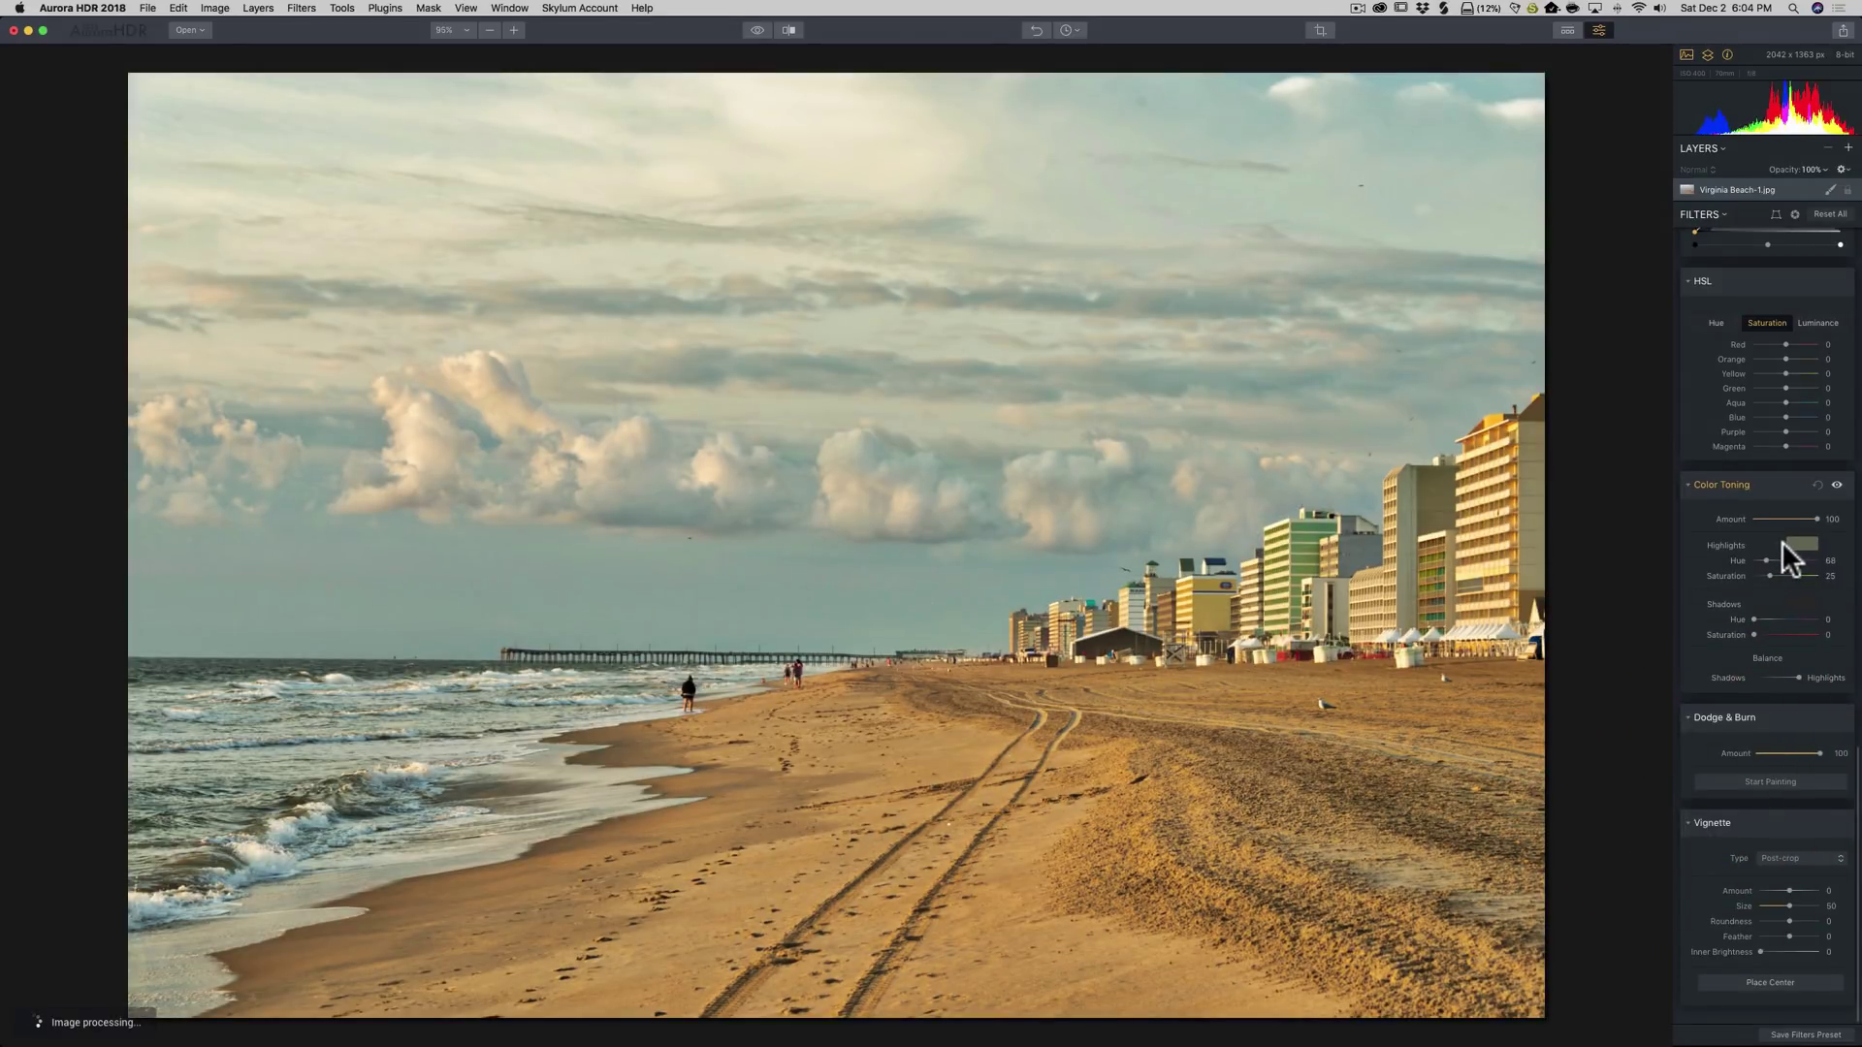
drag(1798, 675, 1783, 673)
click(1734, 673)
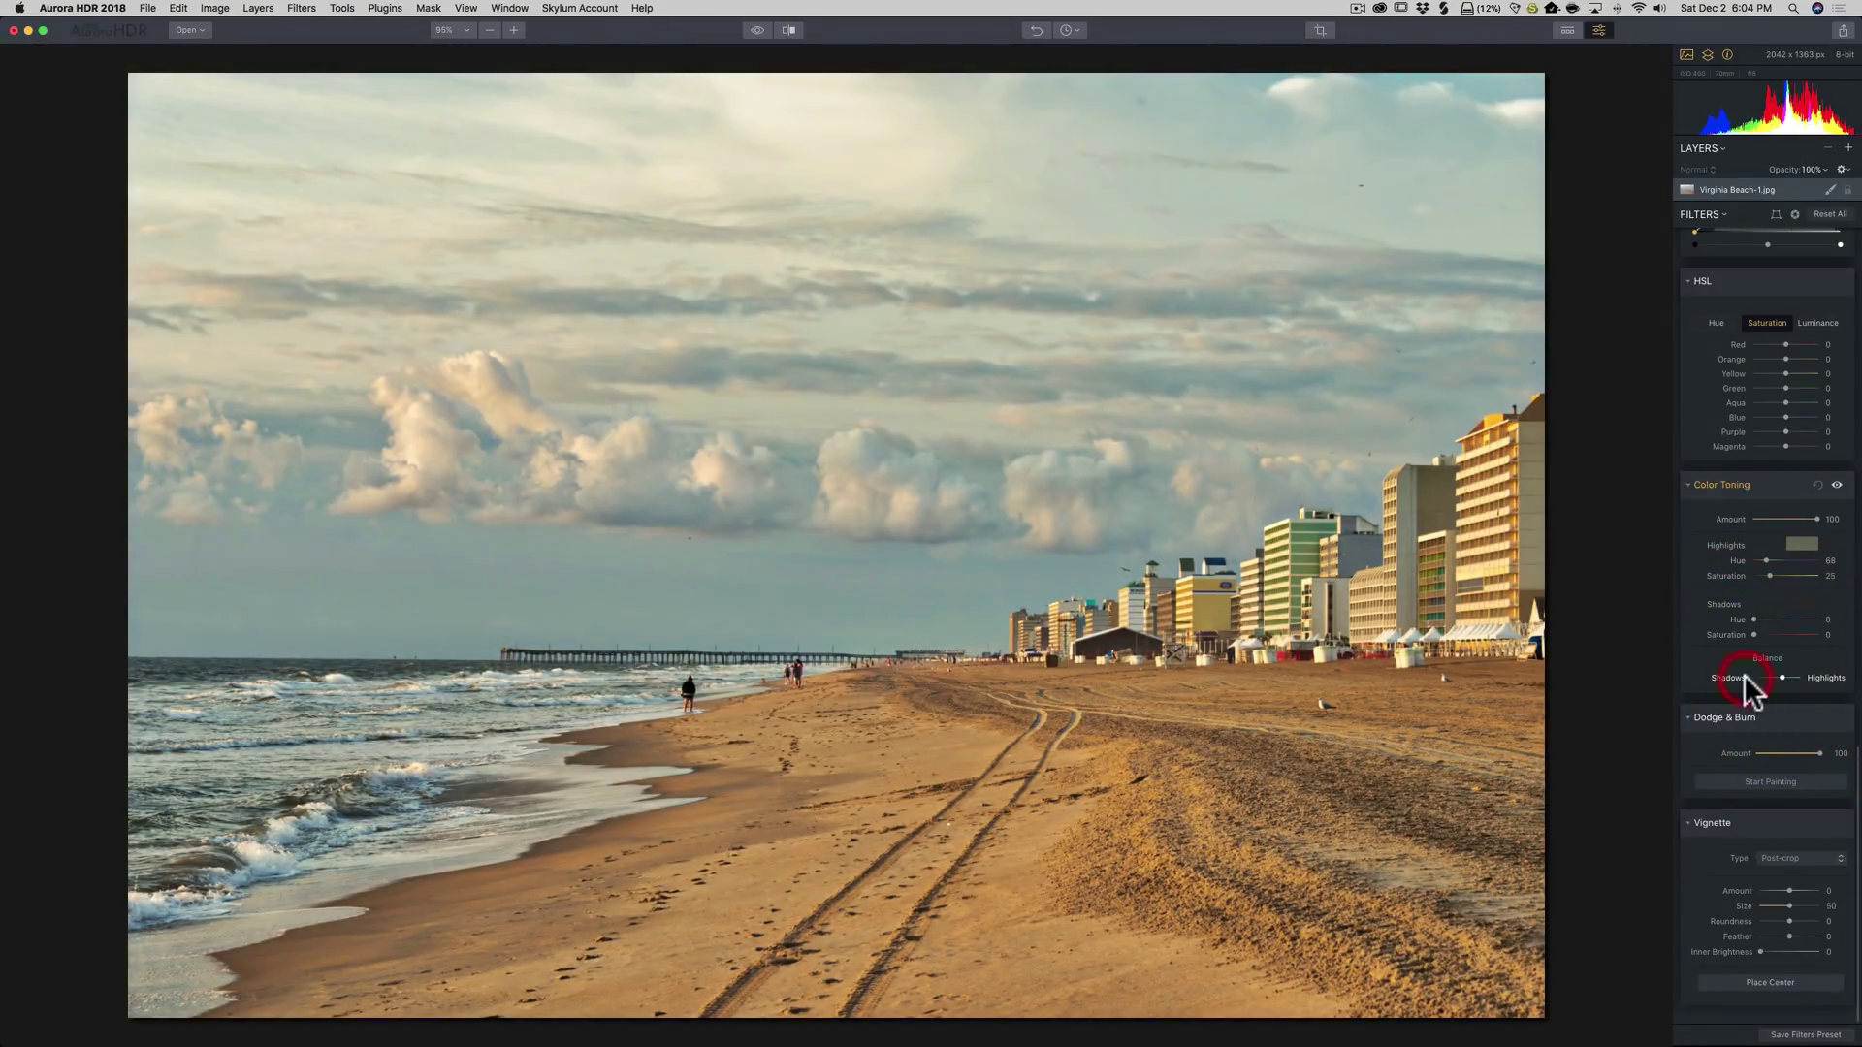
click(1781, 675)
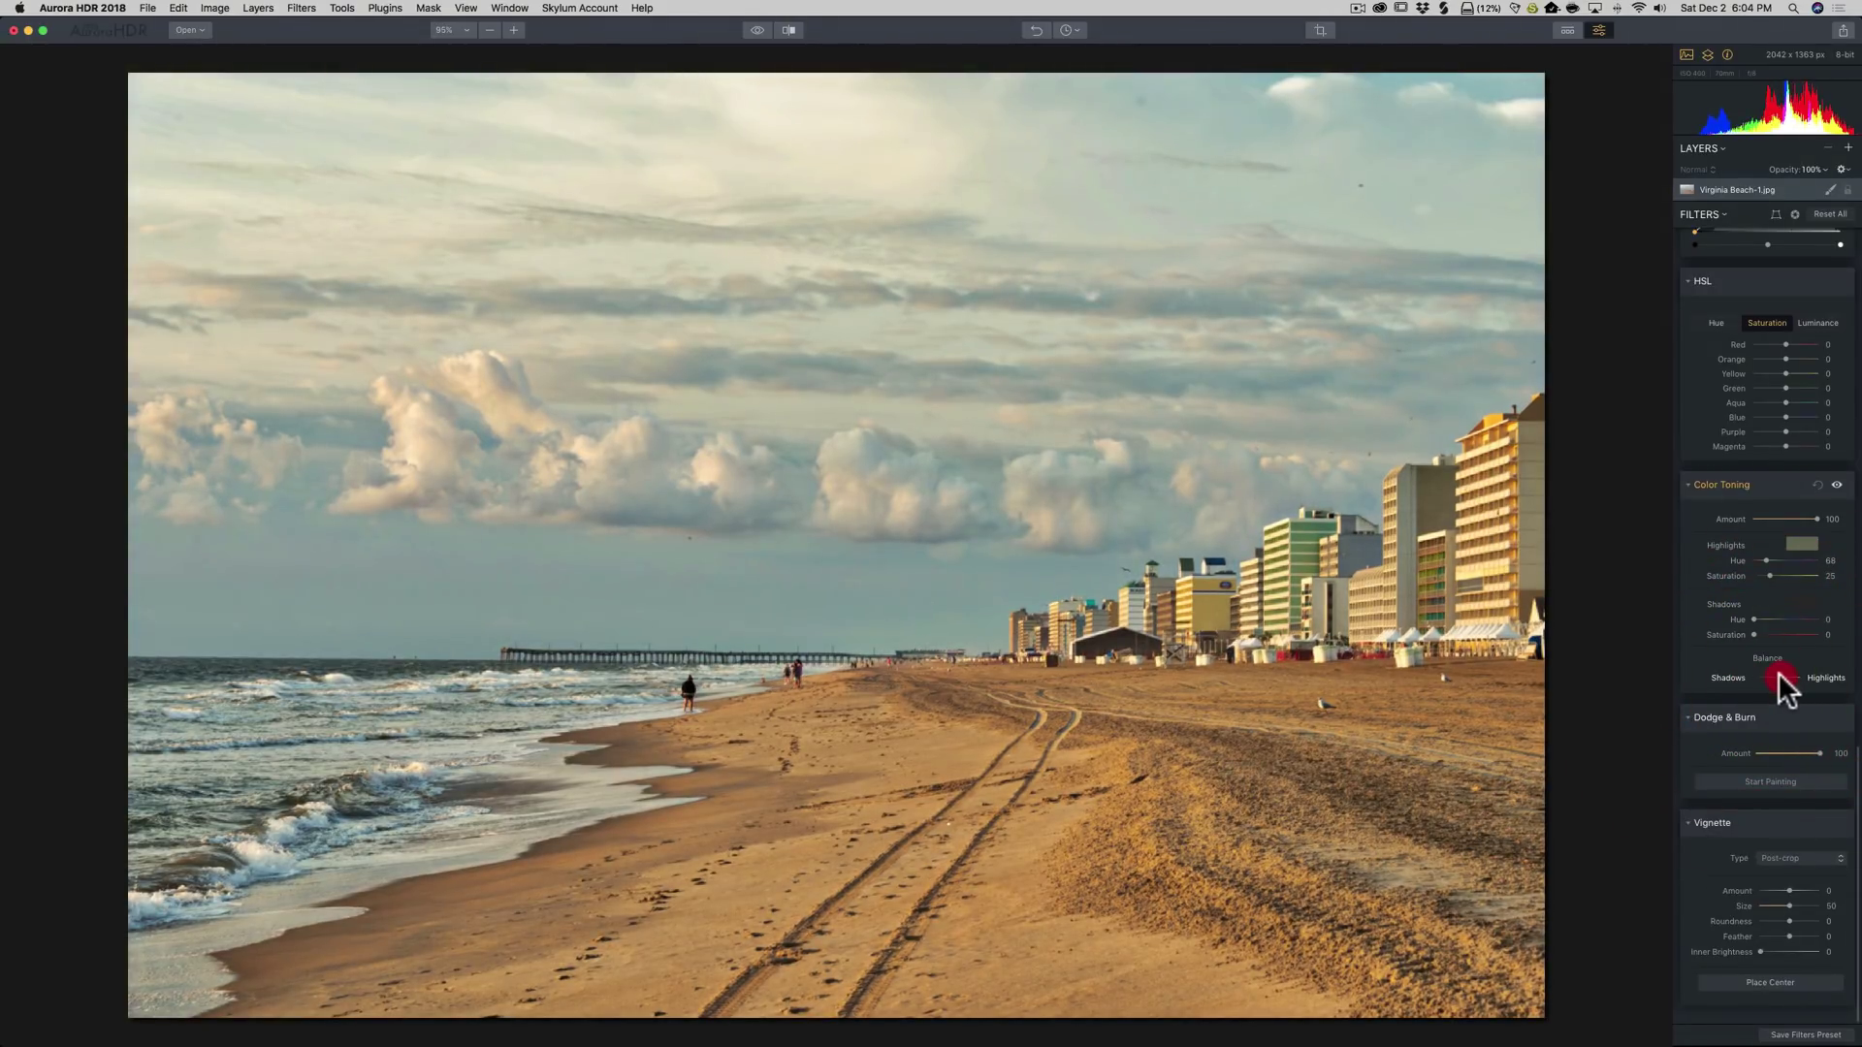
Fine-tune the Highlights Hue to 66
click(1765, 560)
mouse_move(1765, 561)
mouse_down()
mouse_move(1800, 557)
mouse_move(1765, 556)
mouse_up()
drag(1765, 557, 1766, 573)
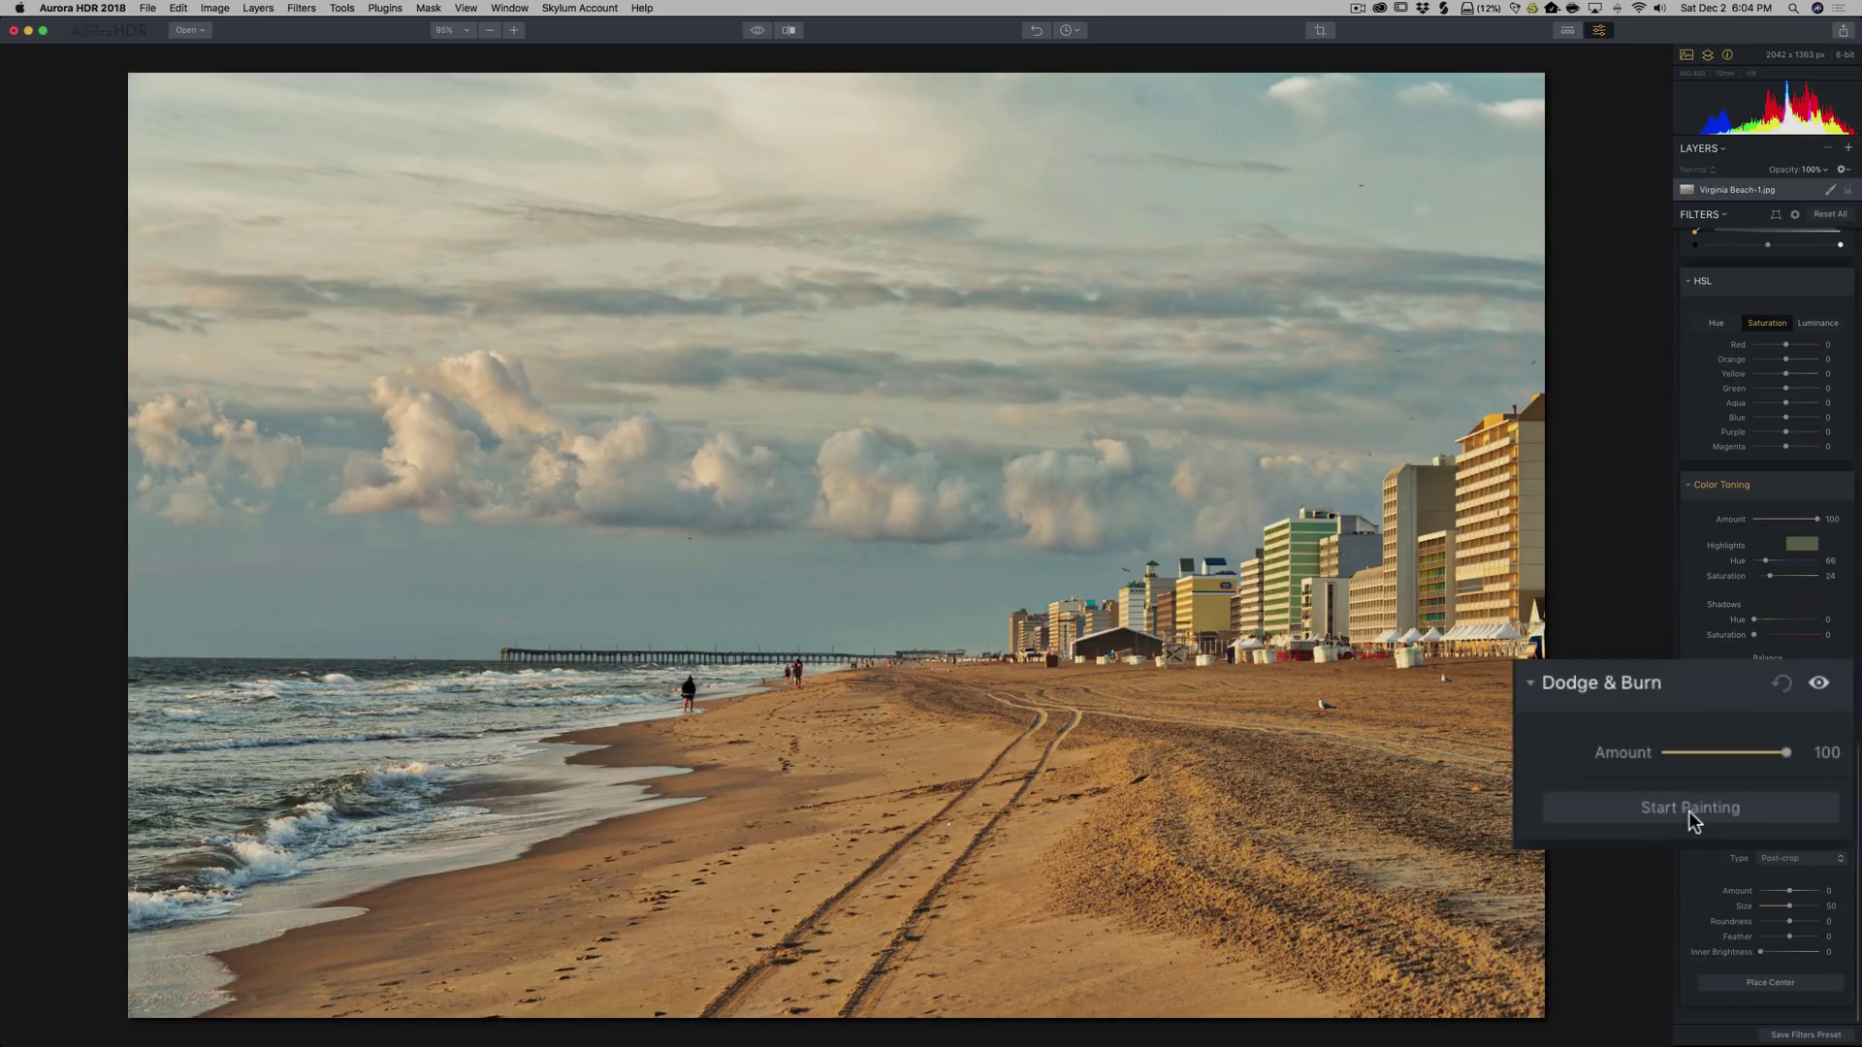
Start Dodge & Burn and lighten the shoreline surf with a size-64 brush
click(1679, 807)
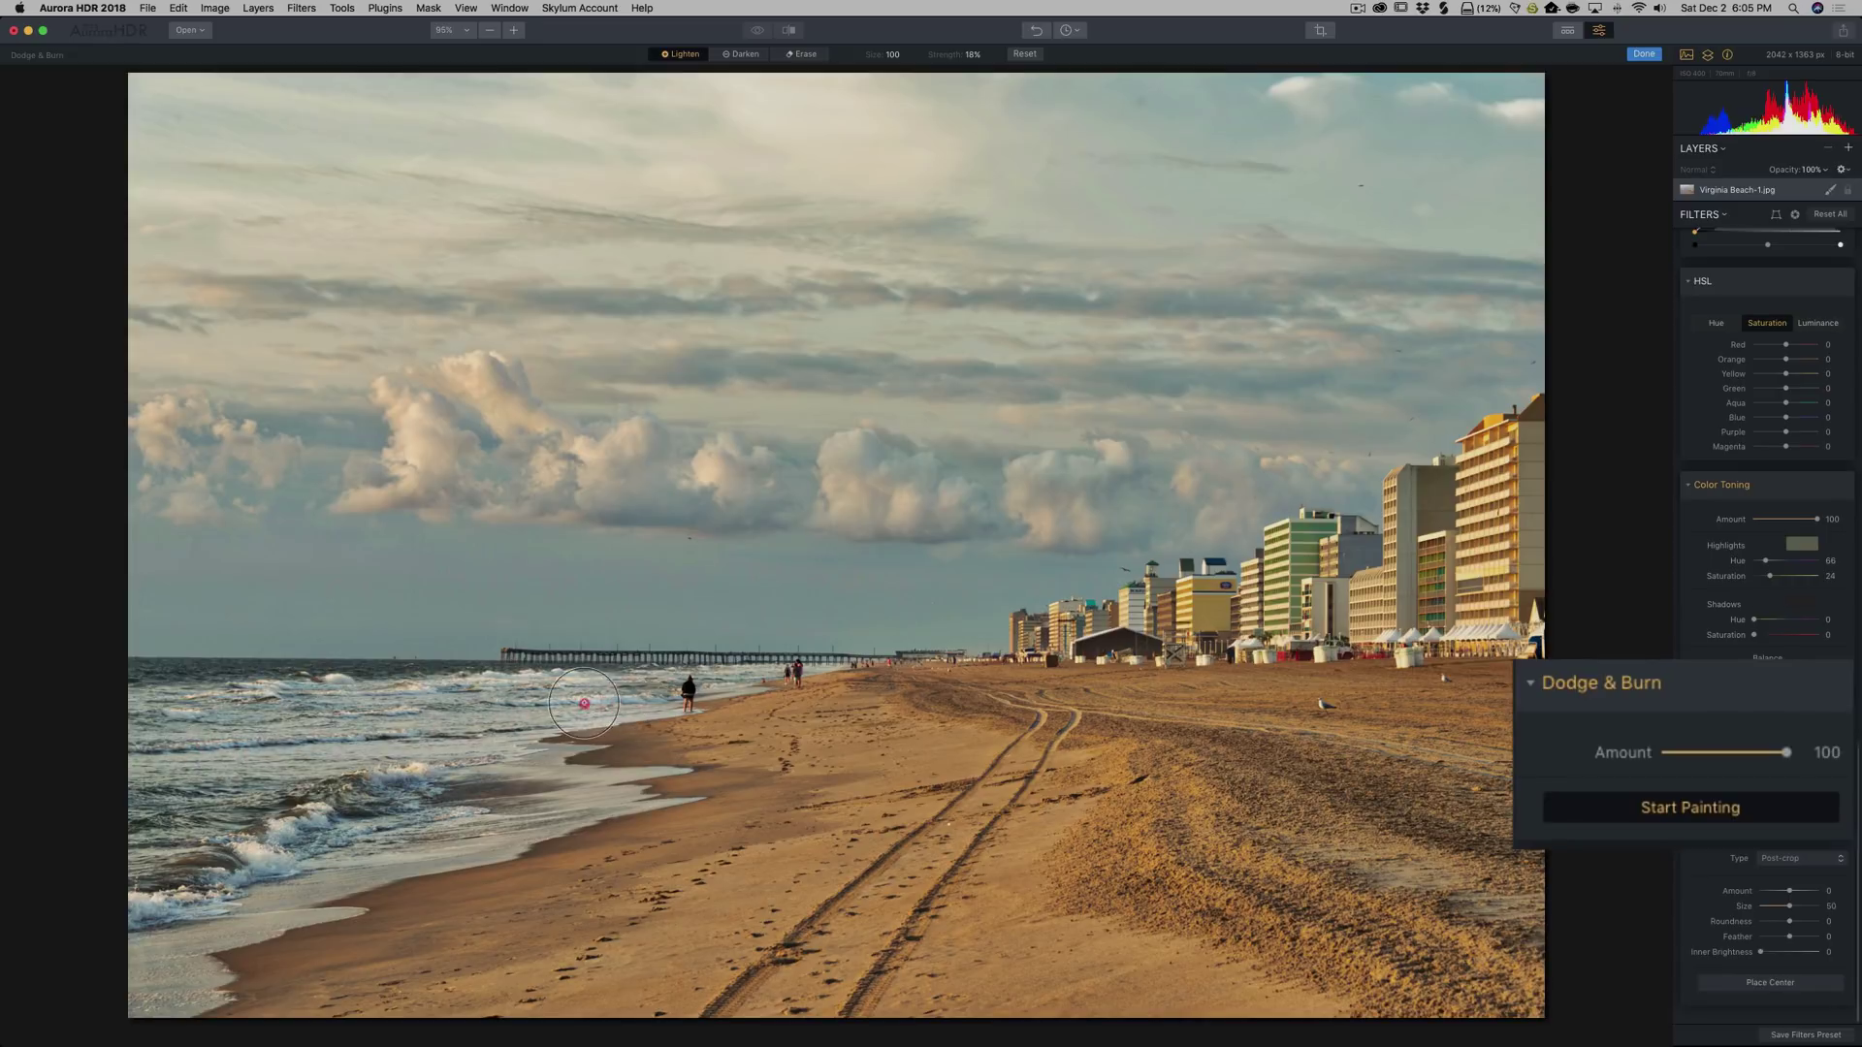
key([)
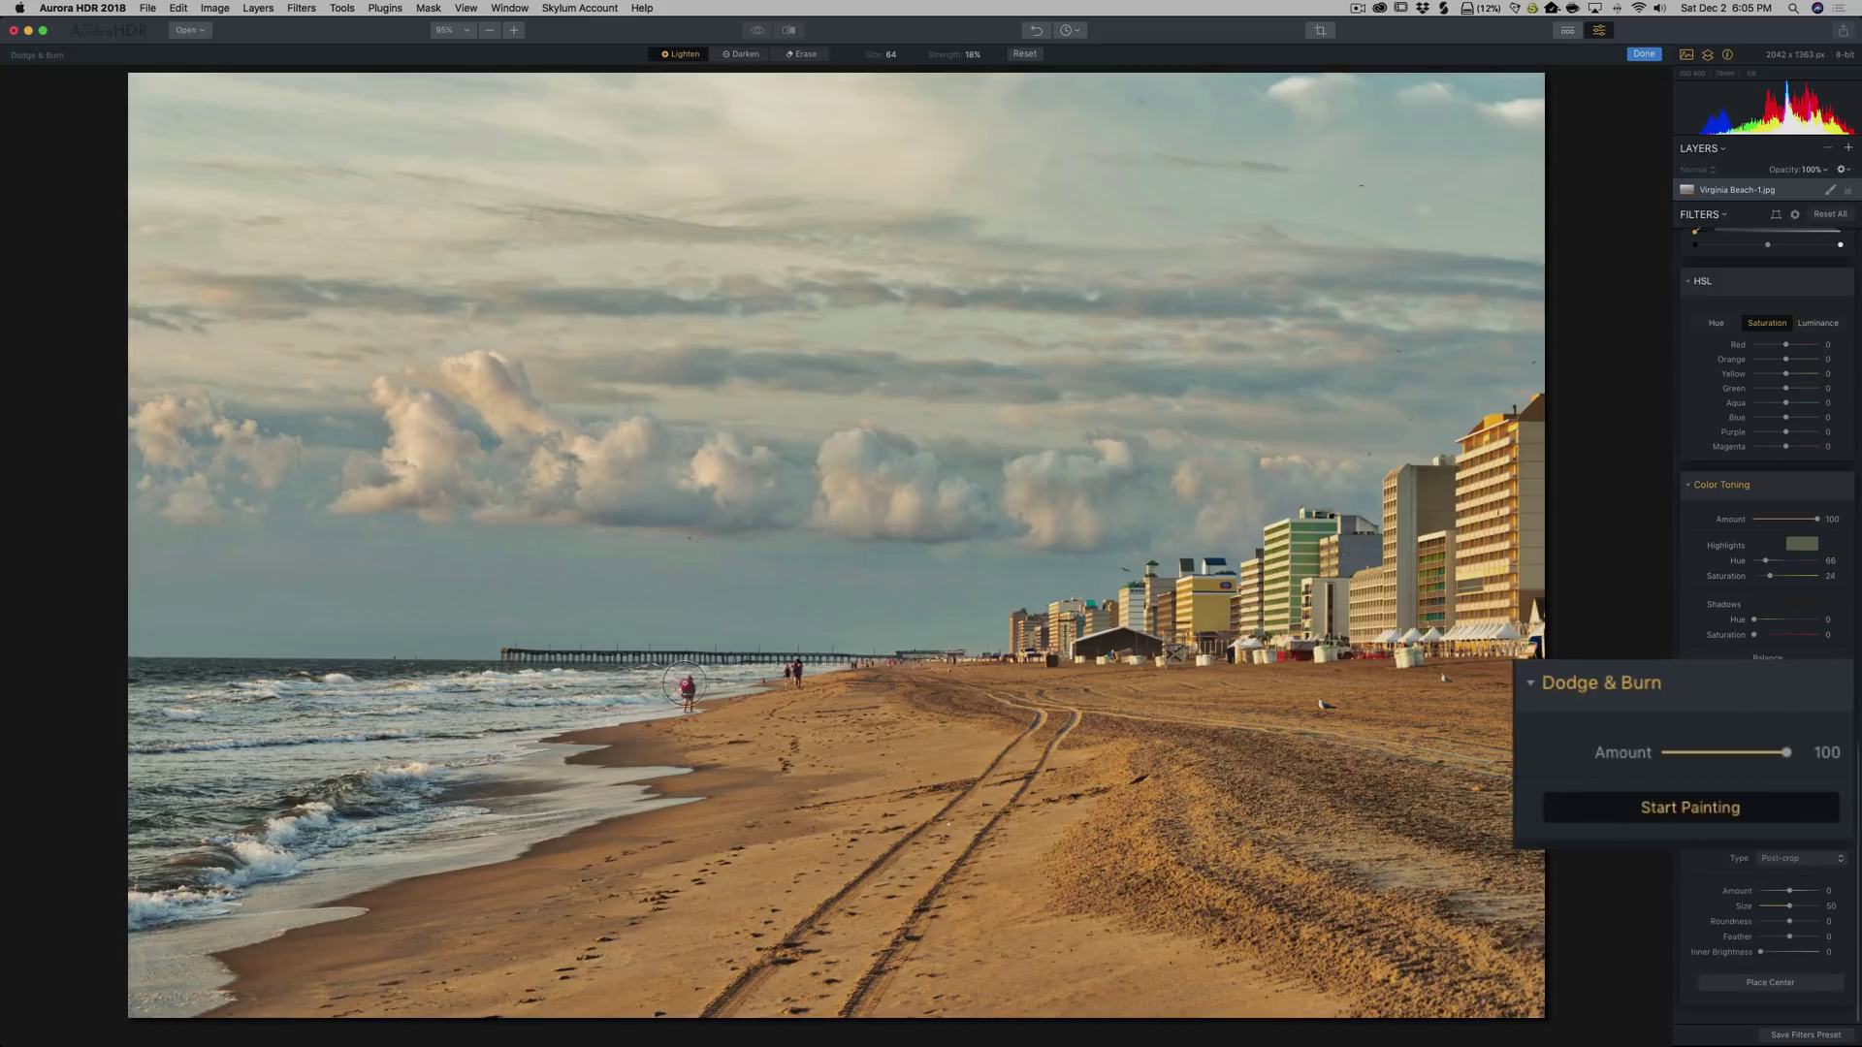
mouse_move(722, 679)
mouse_down()
mouse_move(741, 677)
mouse_move(582, 703)
mouse_move(160, 900)
mouse_move(184, 902)
mouse_up()
Darken the shoreline surf, lower-right sand and sand near the pier with brushes sized 52–172
click(740, 54)
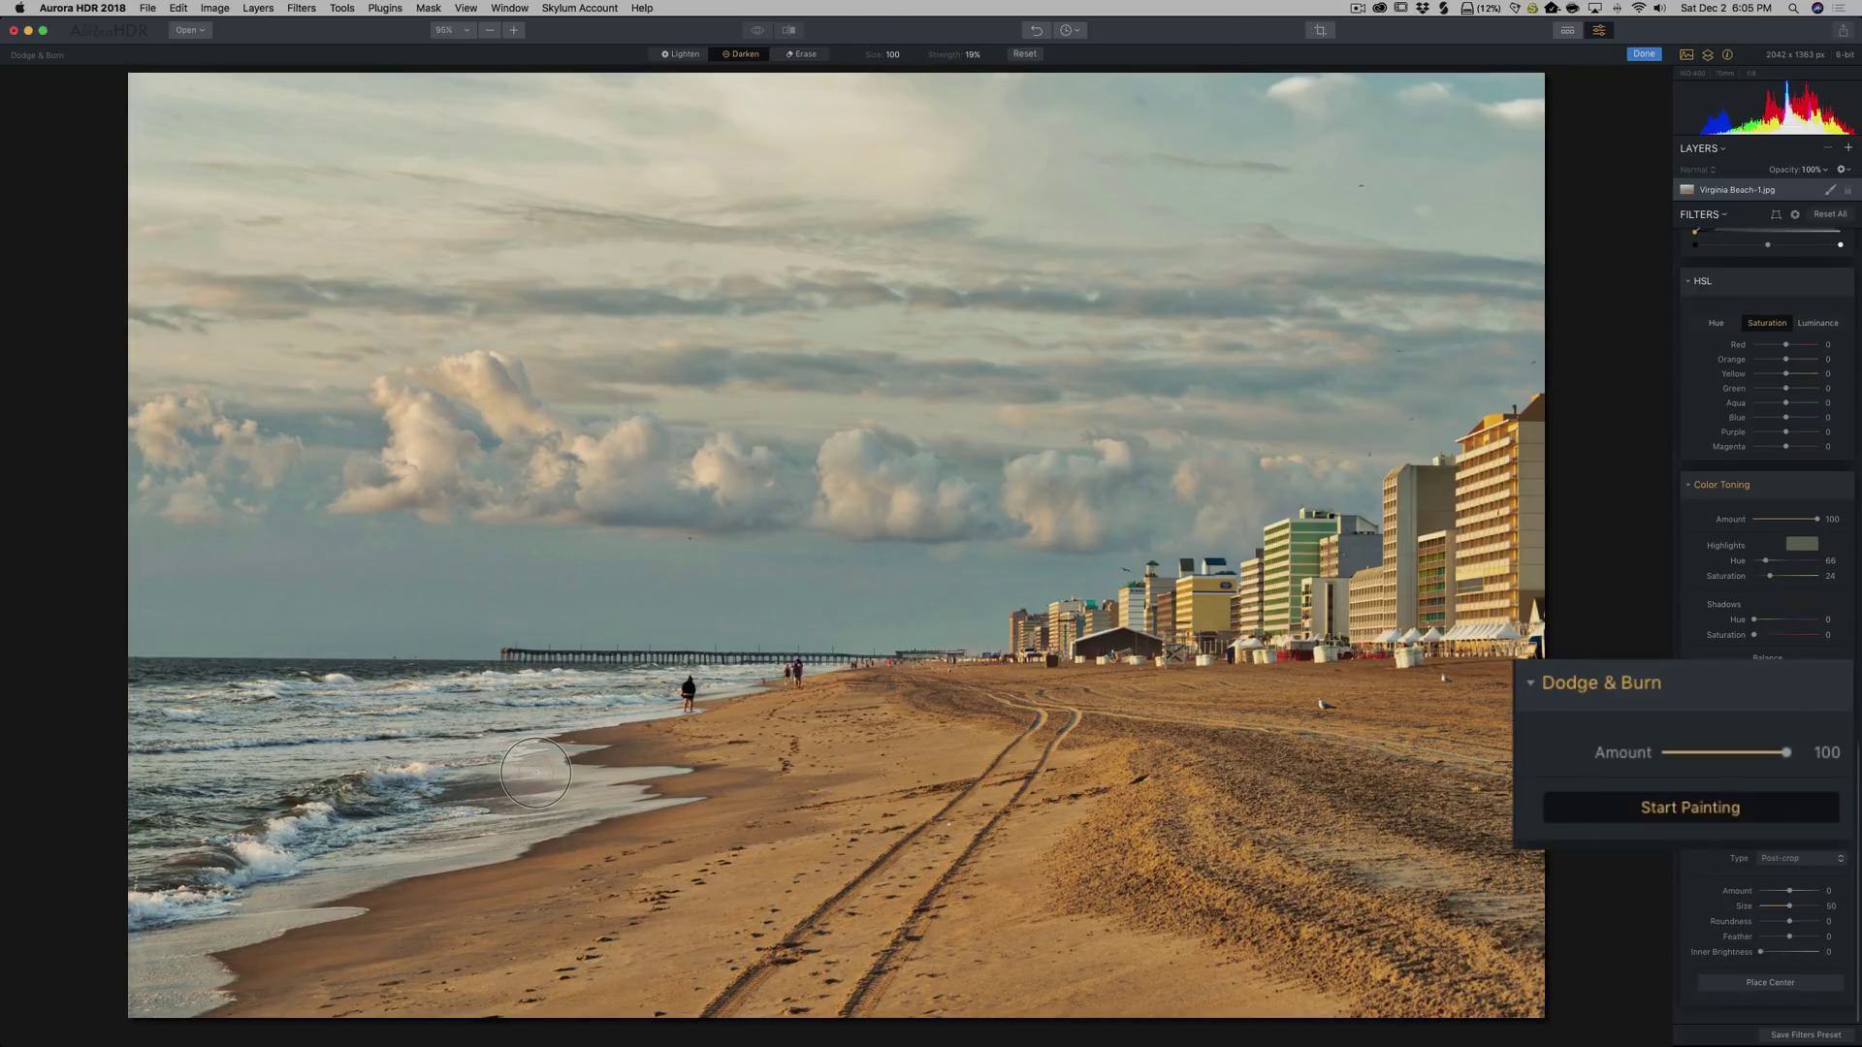
key(bracketleft)
key(bracketleft)
key(bracketleft)
key(bracketleft)
key(bracketleft)
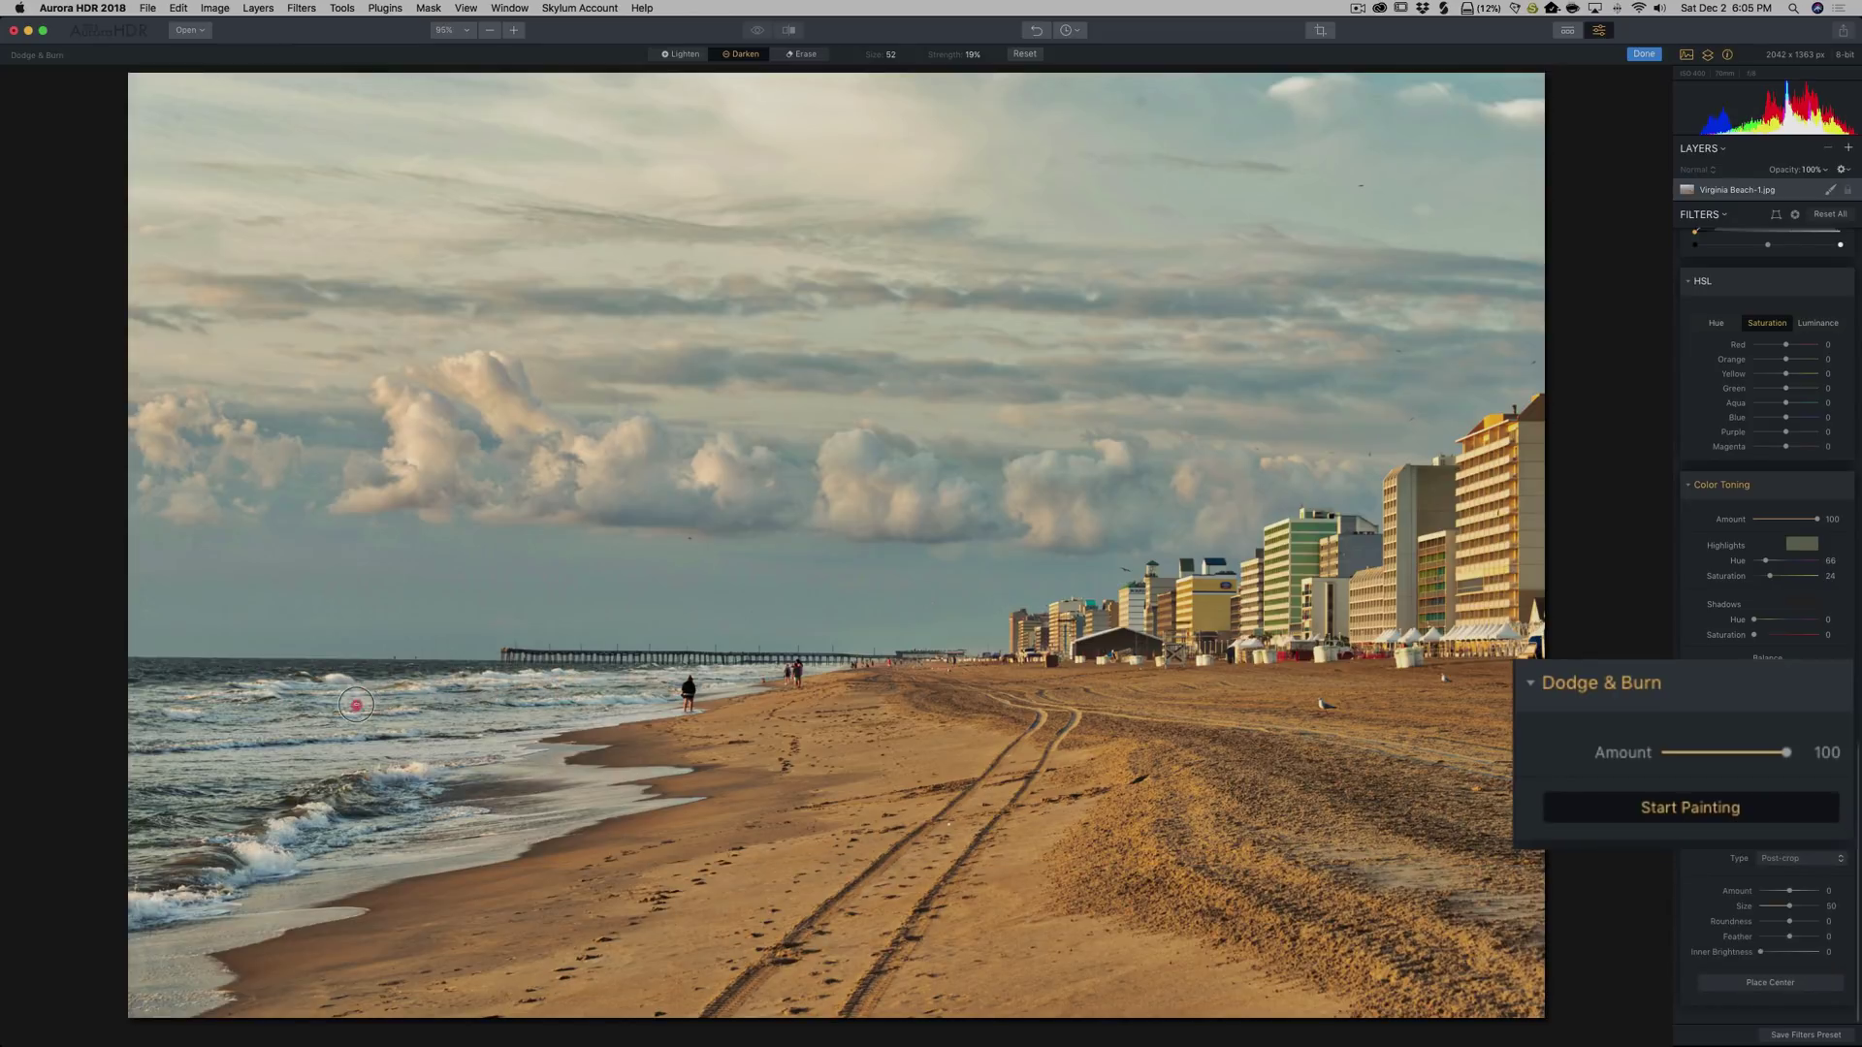
mouse_move(200, 736)
mouse_down()
mouse_move(586, 726)
mouse_move(475, 763)
mouse_move(489, 779)
mouse_move(371, 838)
mouse_move(466, 844)
mouse_up()
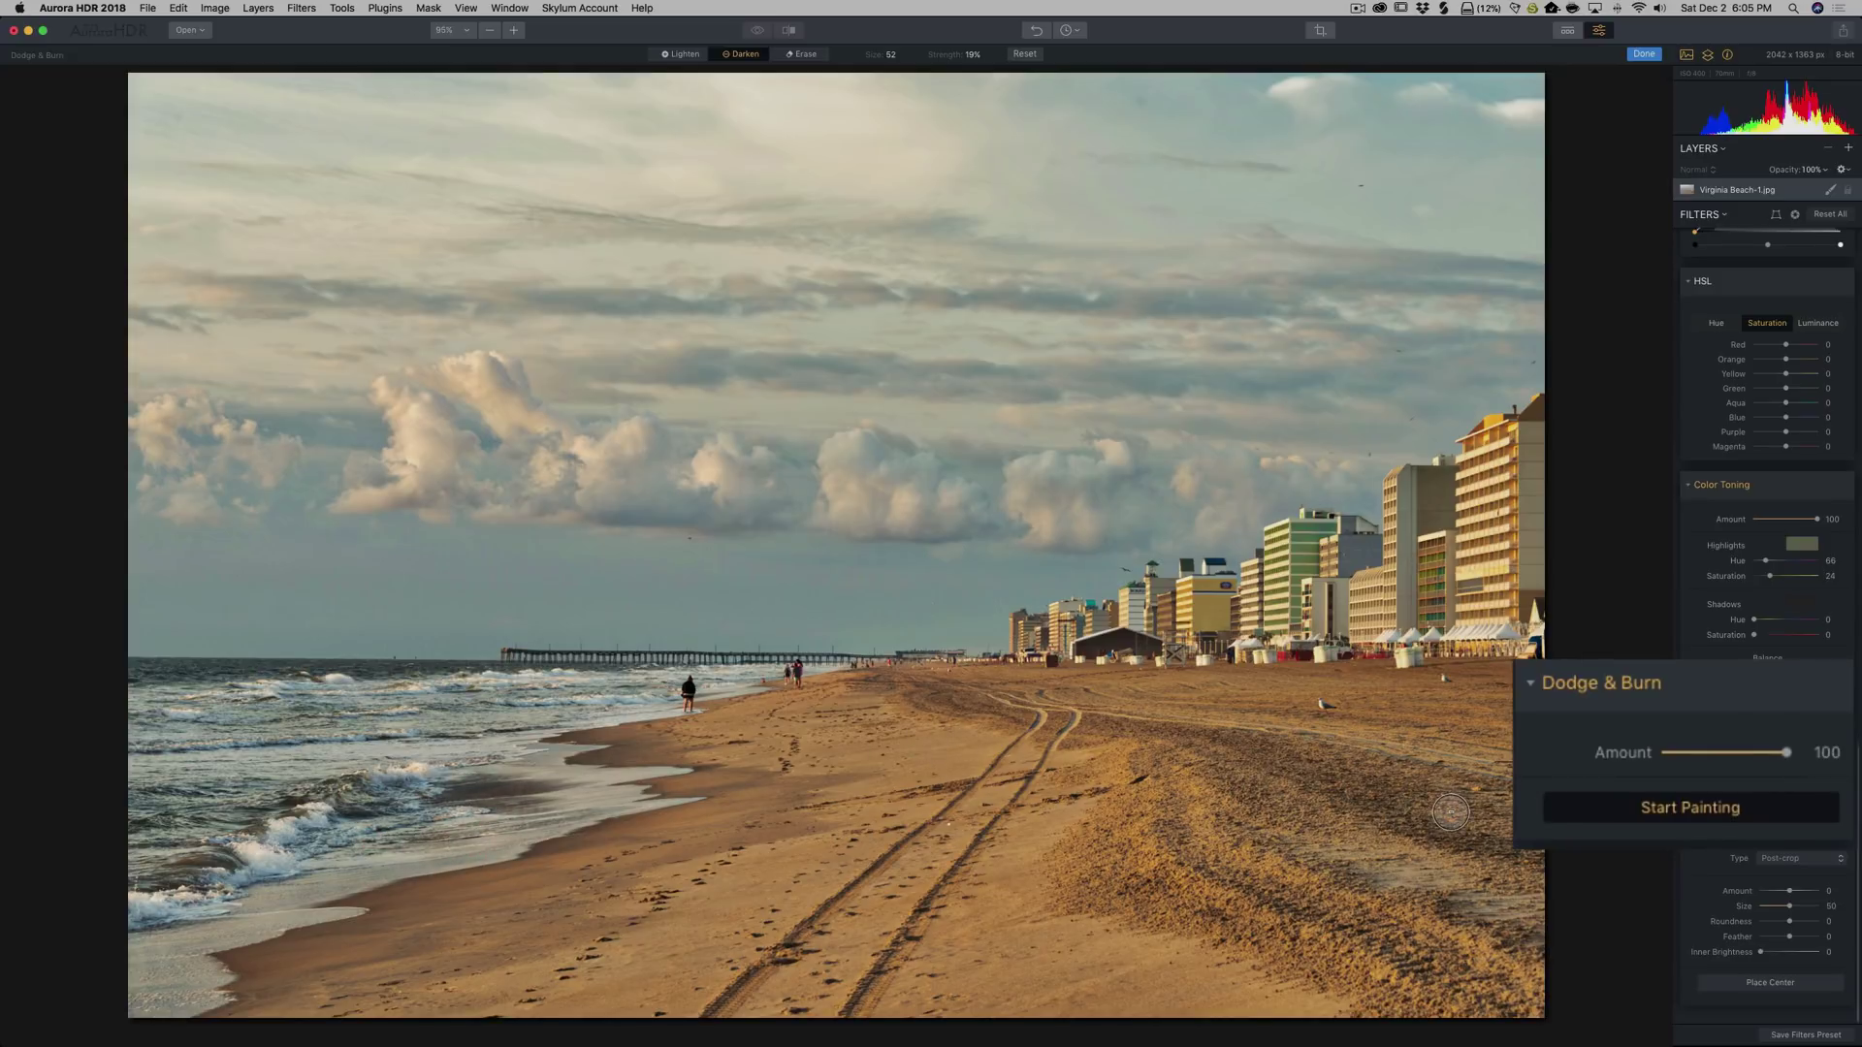
key(bracketright)
key(bracketright)
key(bracketright)
key(bracketright)
key(bracketright)
key(bracketright)
key(bracketright)
key(bracketright)
key(bracketright)
key(bracketright)
key(bracketright)
key(bracketright)
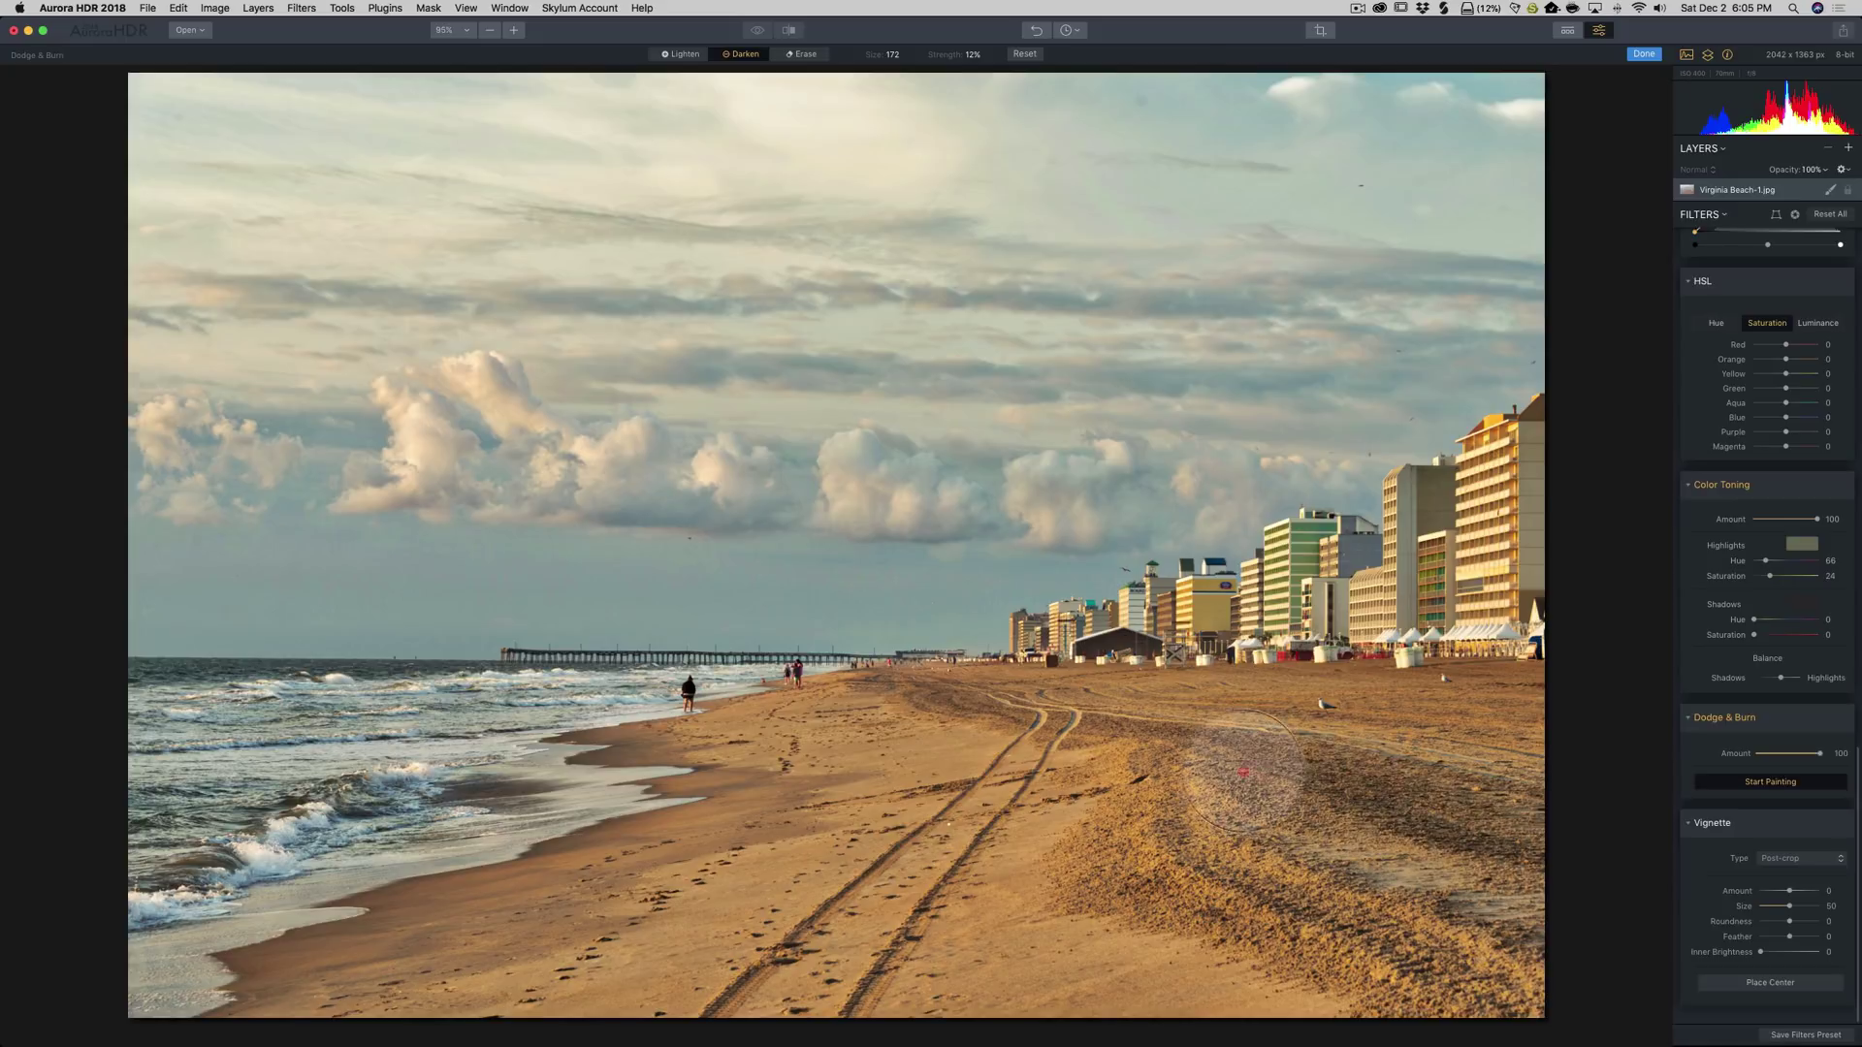
drag(1442, 977, 1203, 812)
key(bracketleft)
key(bracketleft)
key(bracketleft)
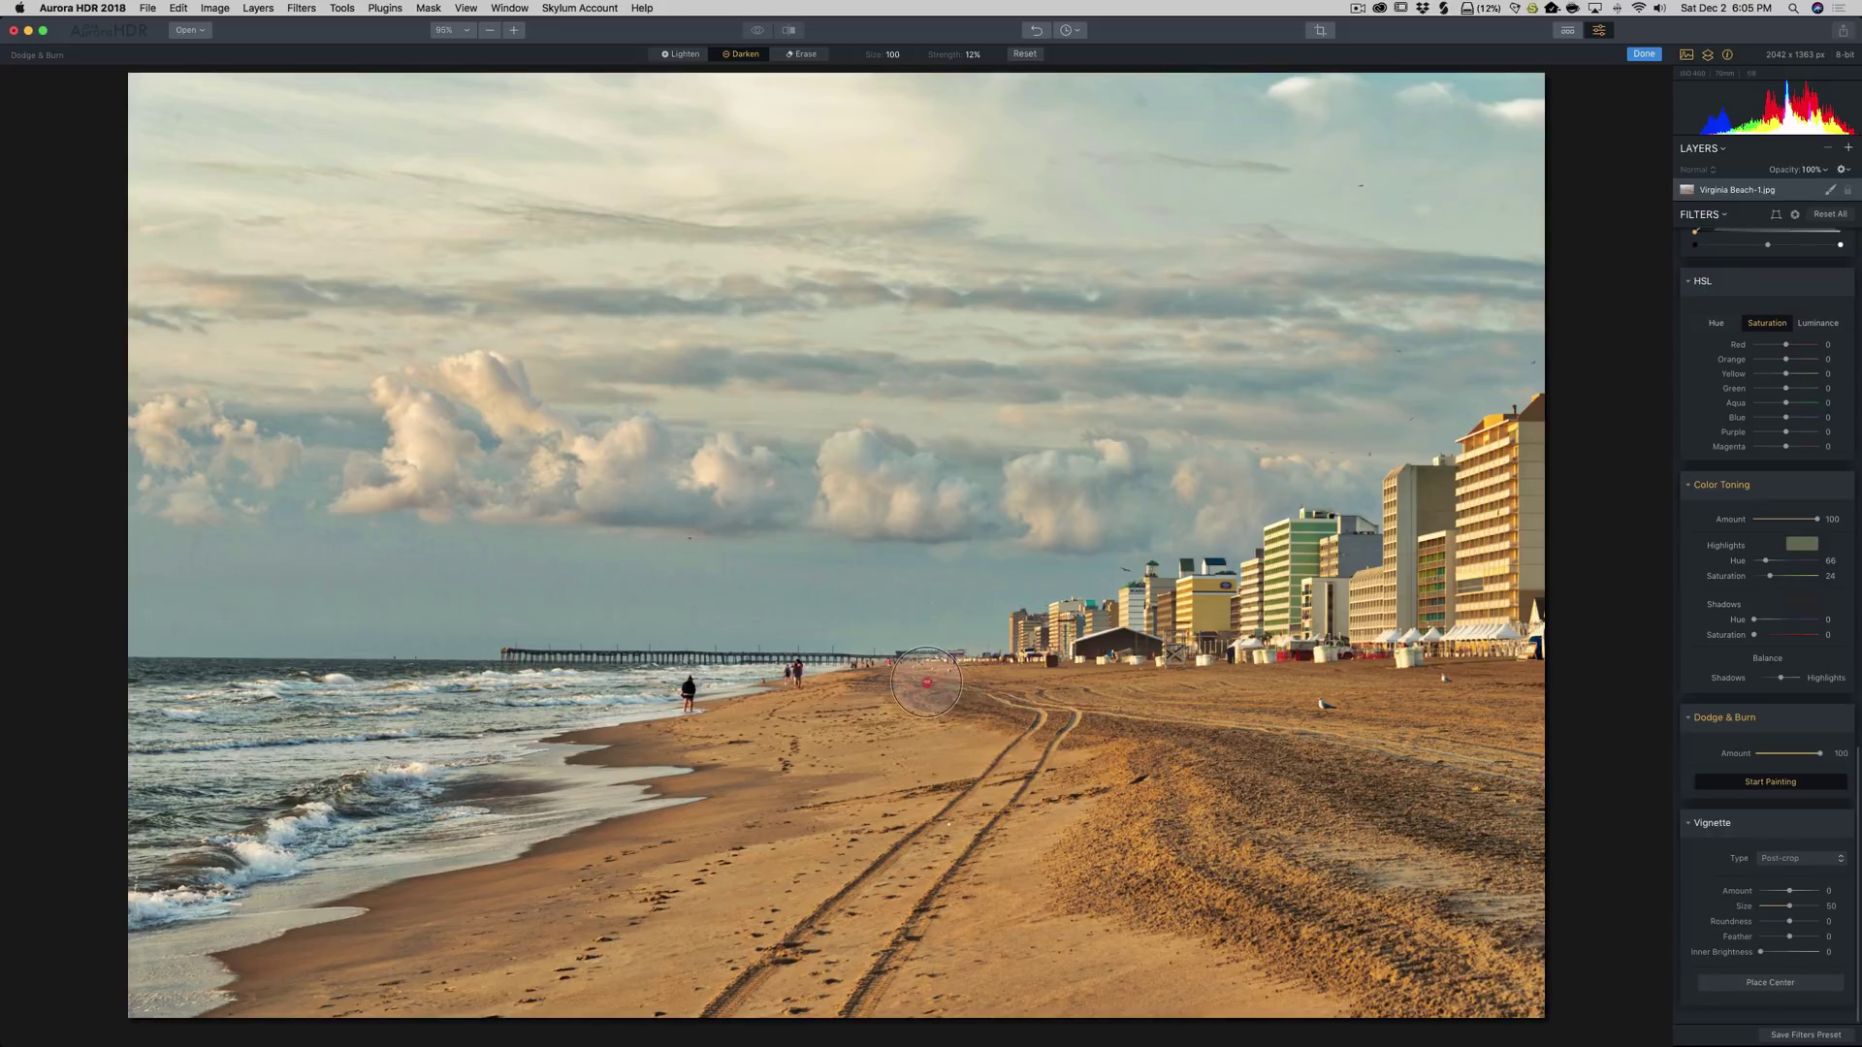
mouse_move(936, 691)
mouse_down()
mouse_move(923, 679)
mouse_move(953, 684)
mouse_up()
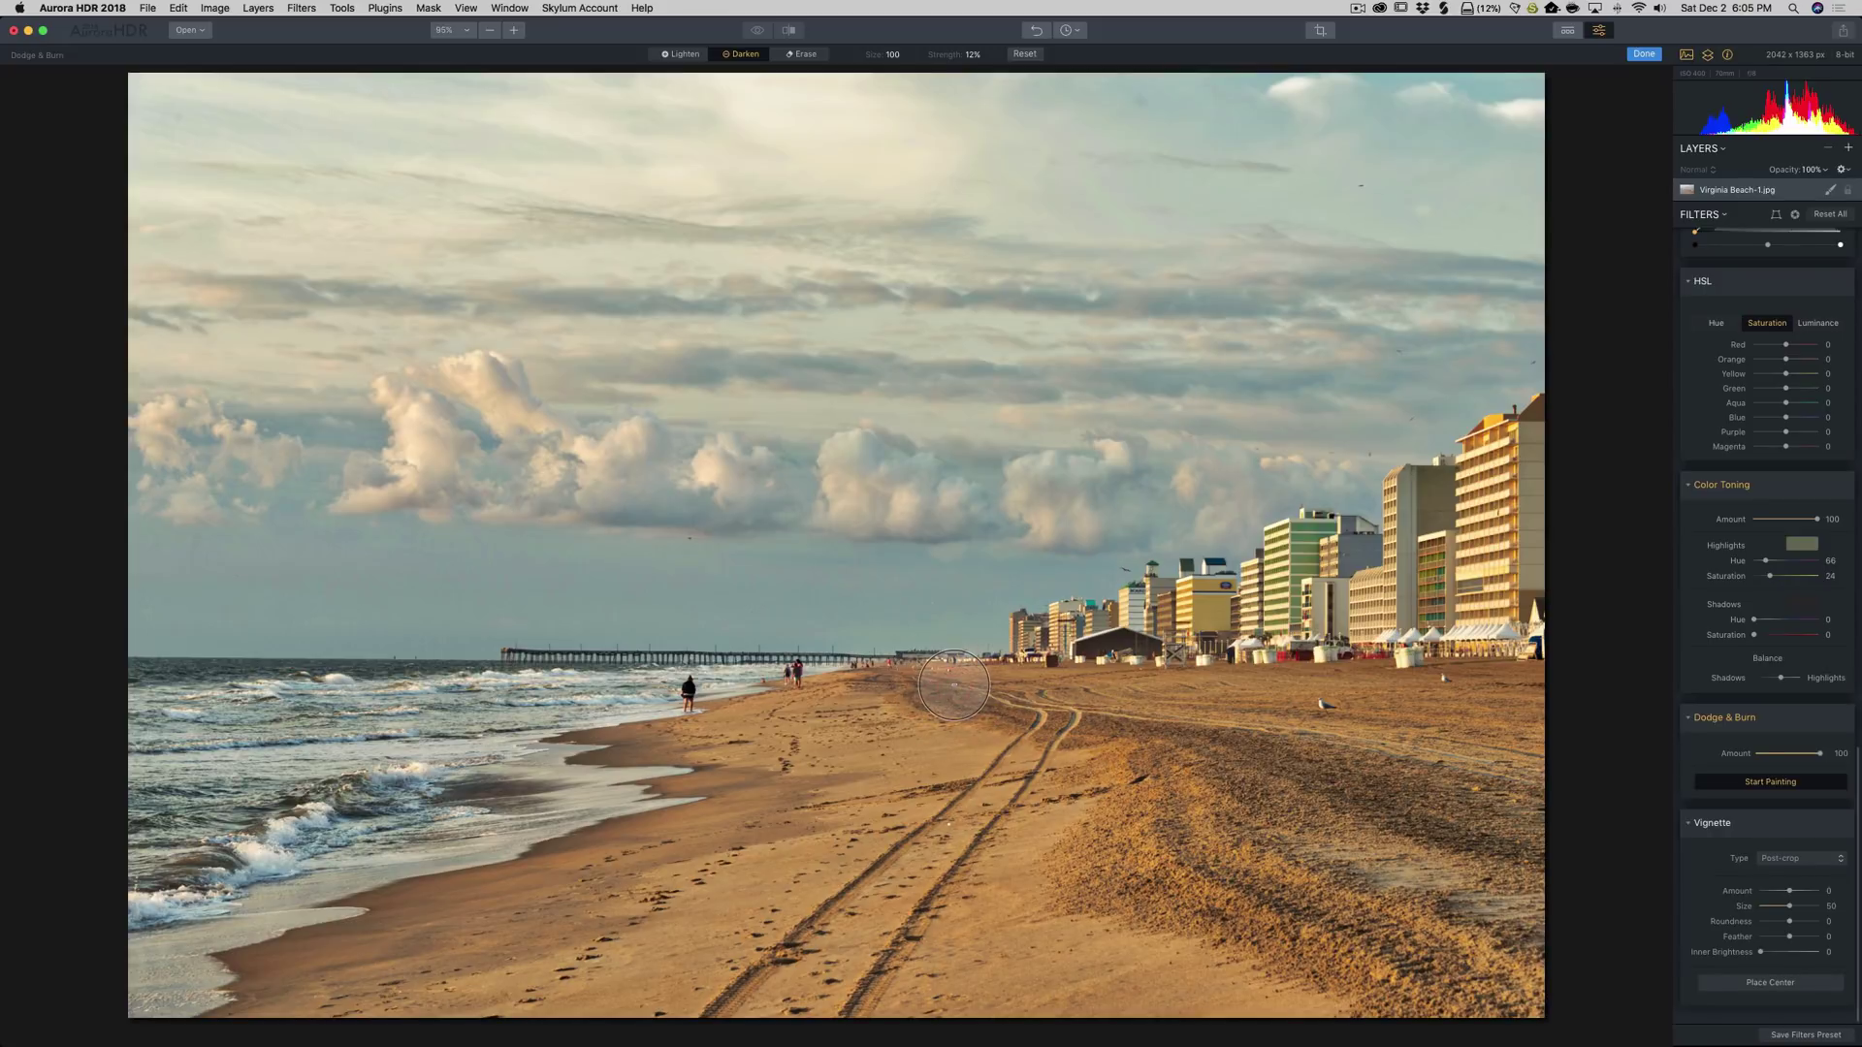
Lighten the sand across the middle, lower right and foreground with a size-124 brush
click(680, 54)
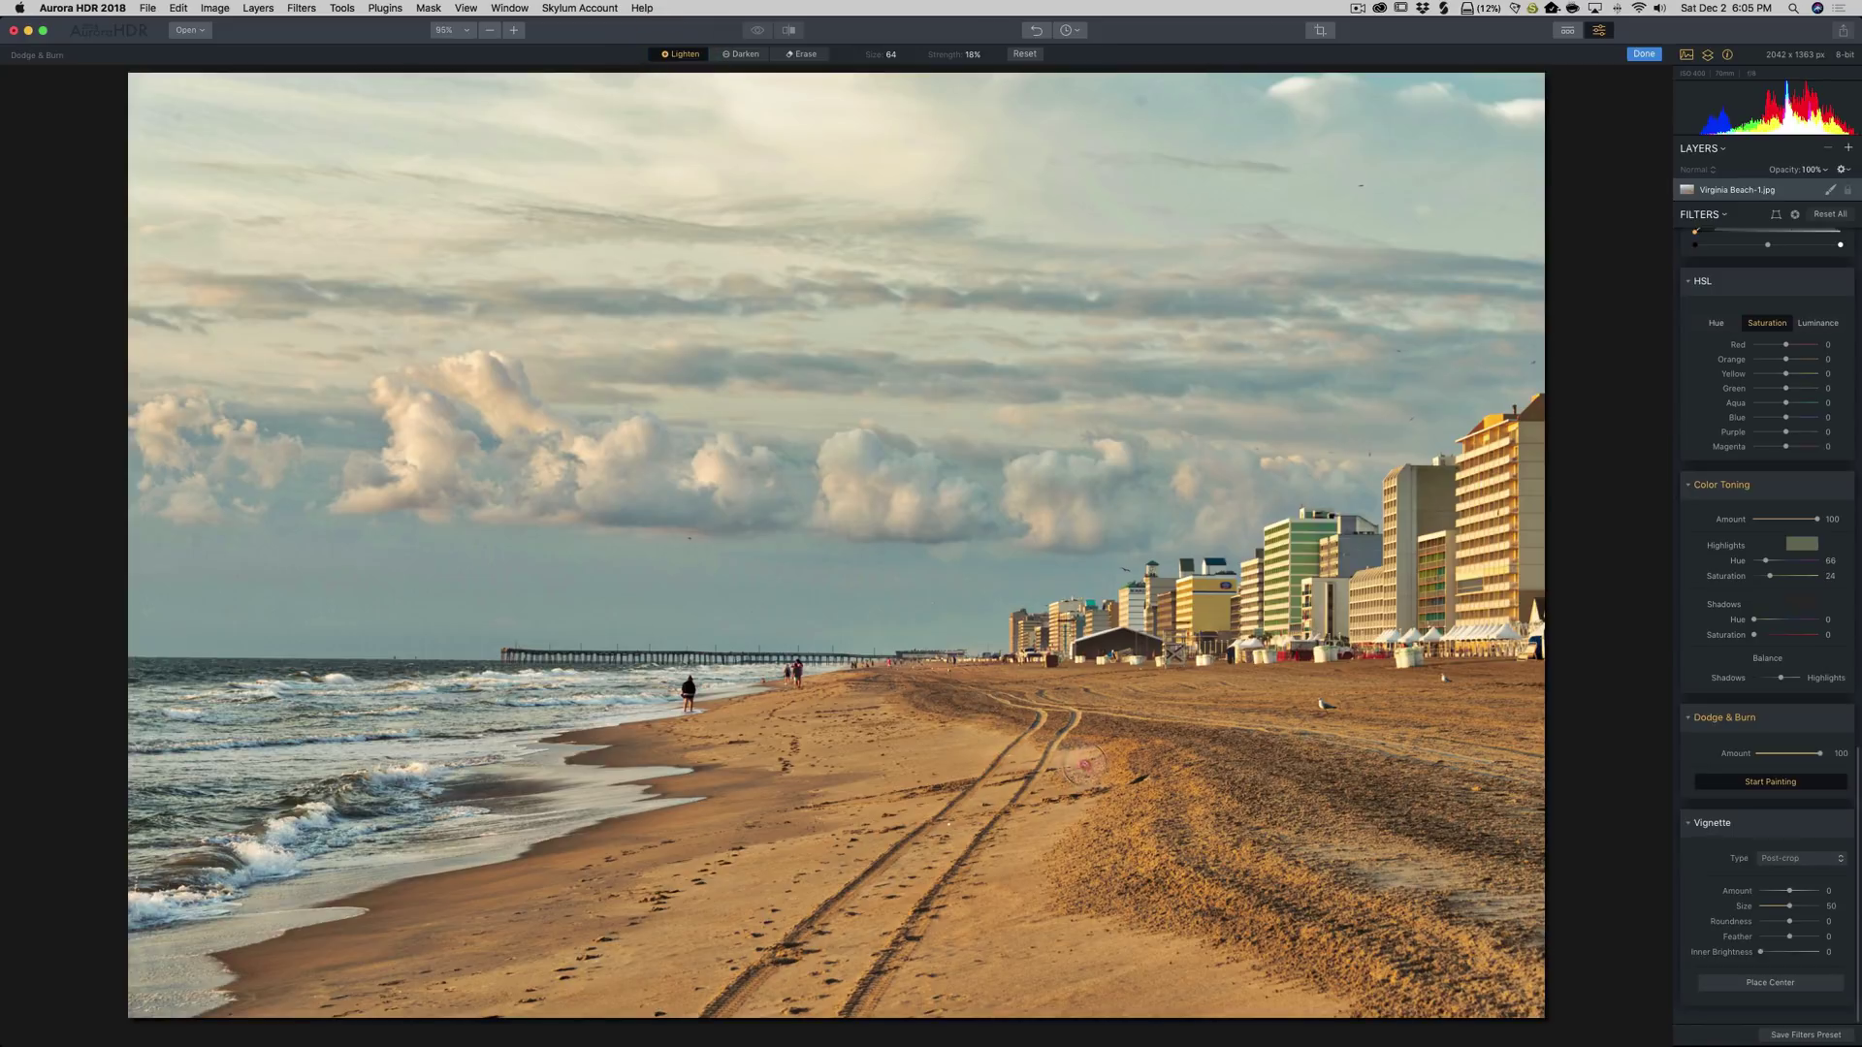
drag(1106, 805, 1113, 830)
key(bracketright)
key(bracketright)
key(bracketright)
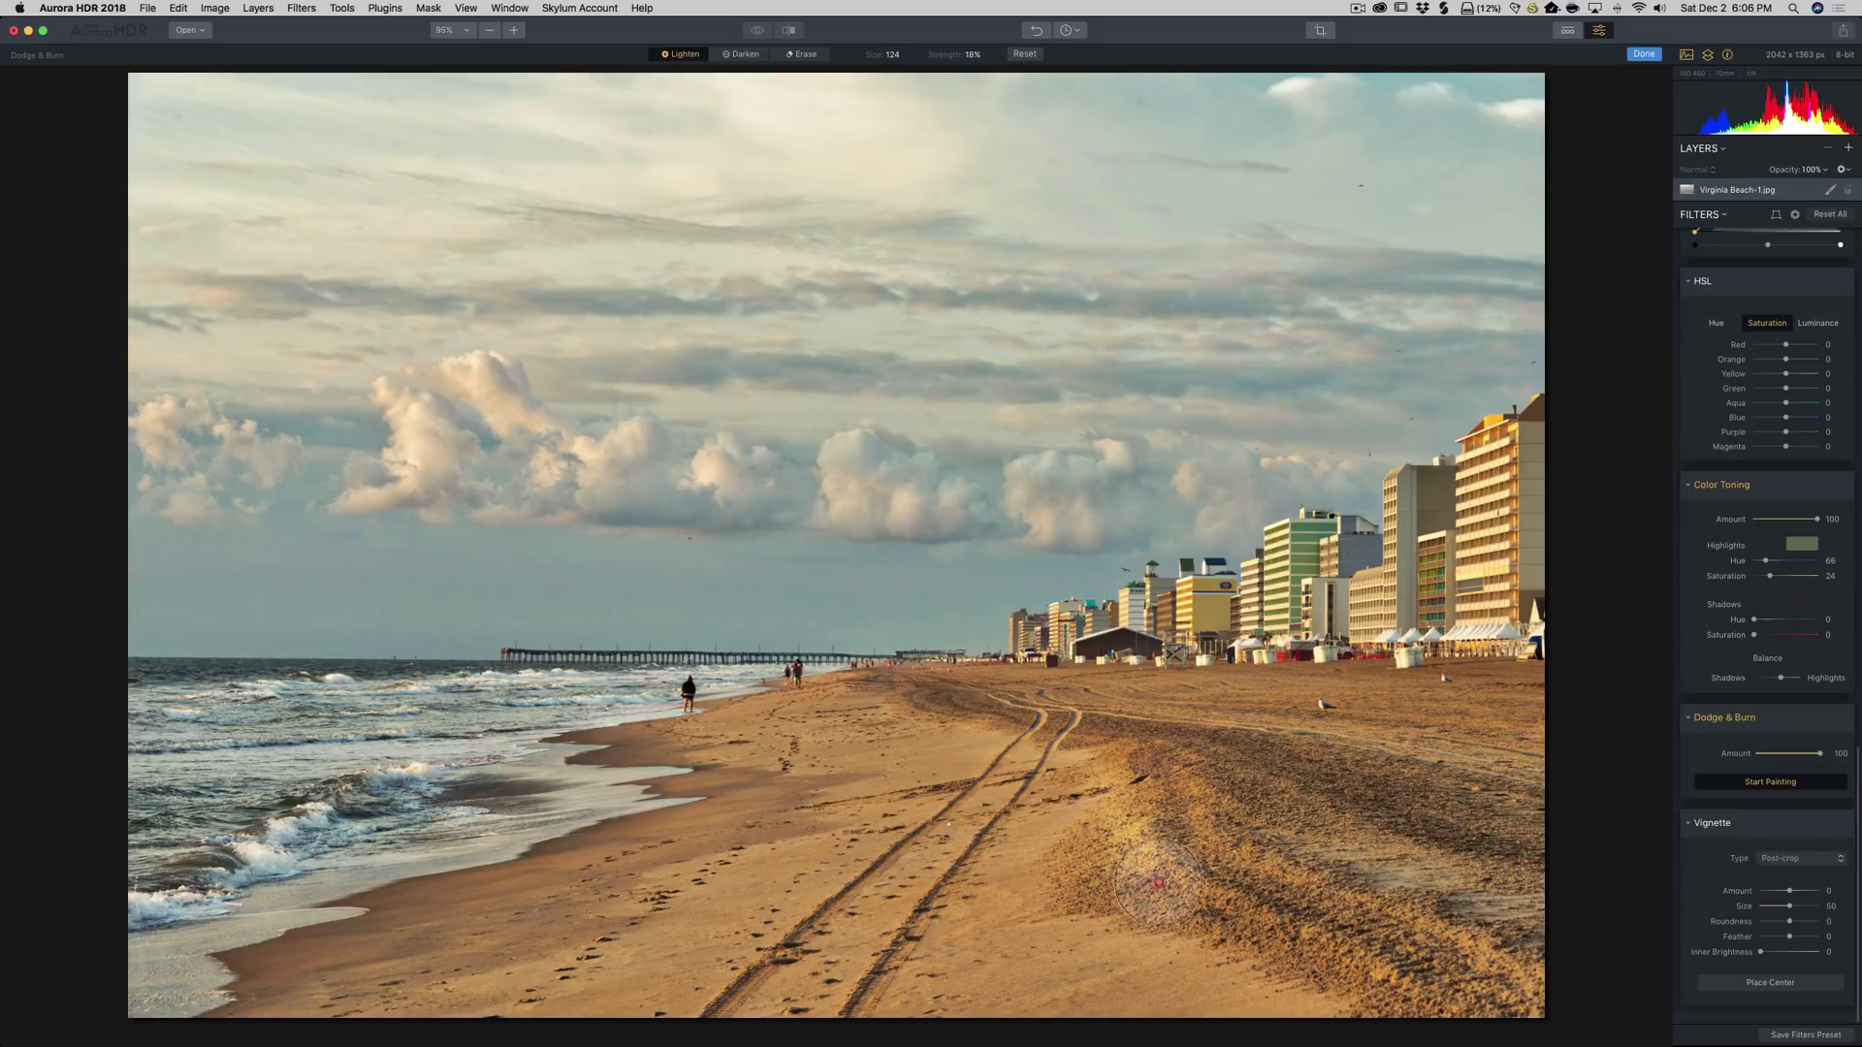
mouse_move(1271, 936)
mouse_down()
mouse_move(1198, 972)
mouse_move(1081, 873)
mouse_move(1096, 858)
mouse_up()
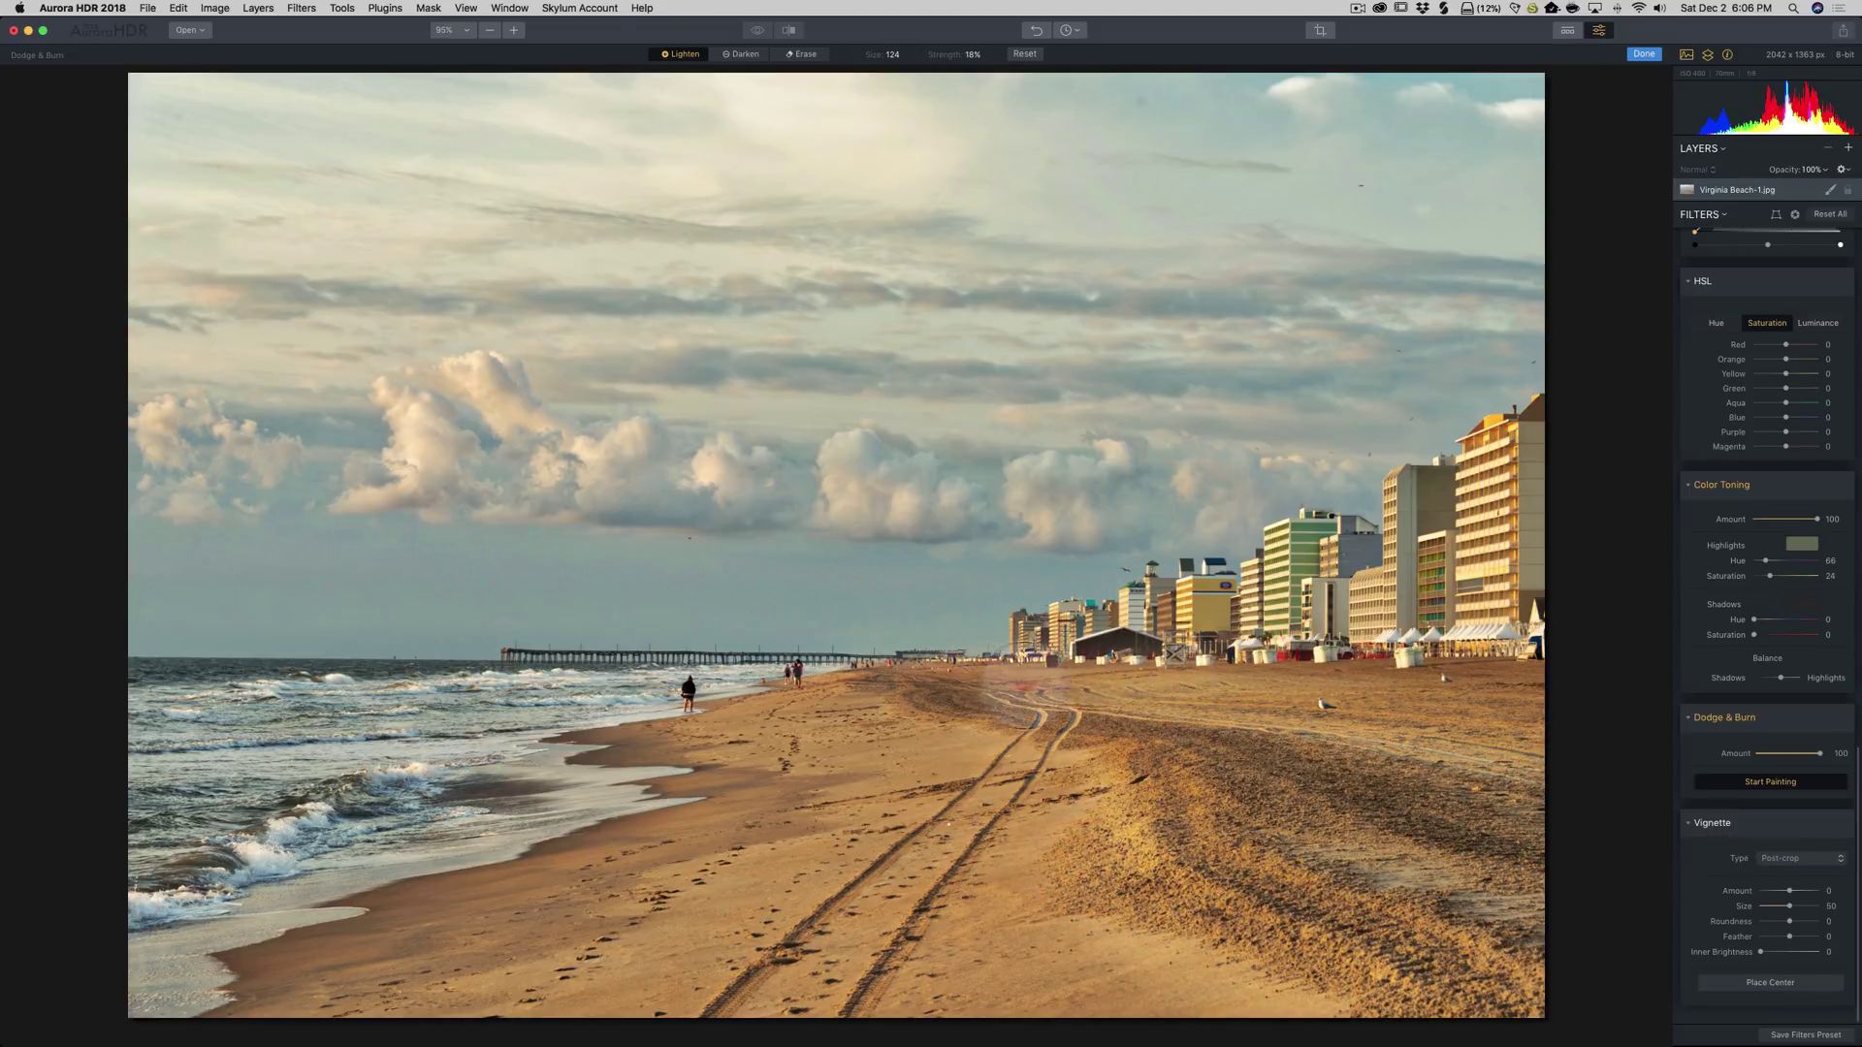
mouse_move(1042, 684)
mouse_down()
mouse_move(1010, 678)
mouse_move(936, 732)
mouse_up()
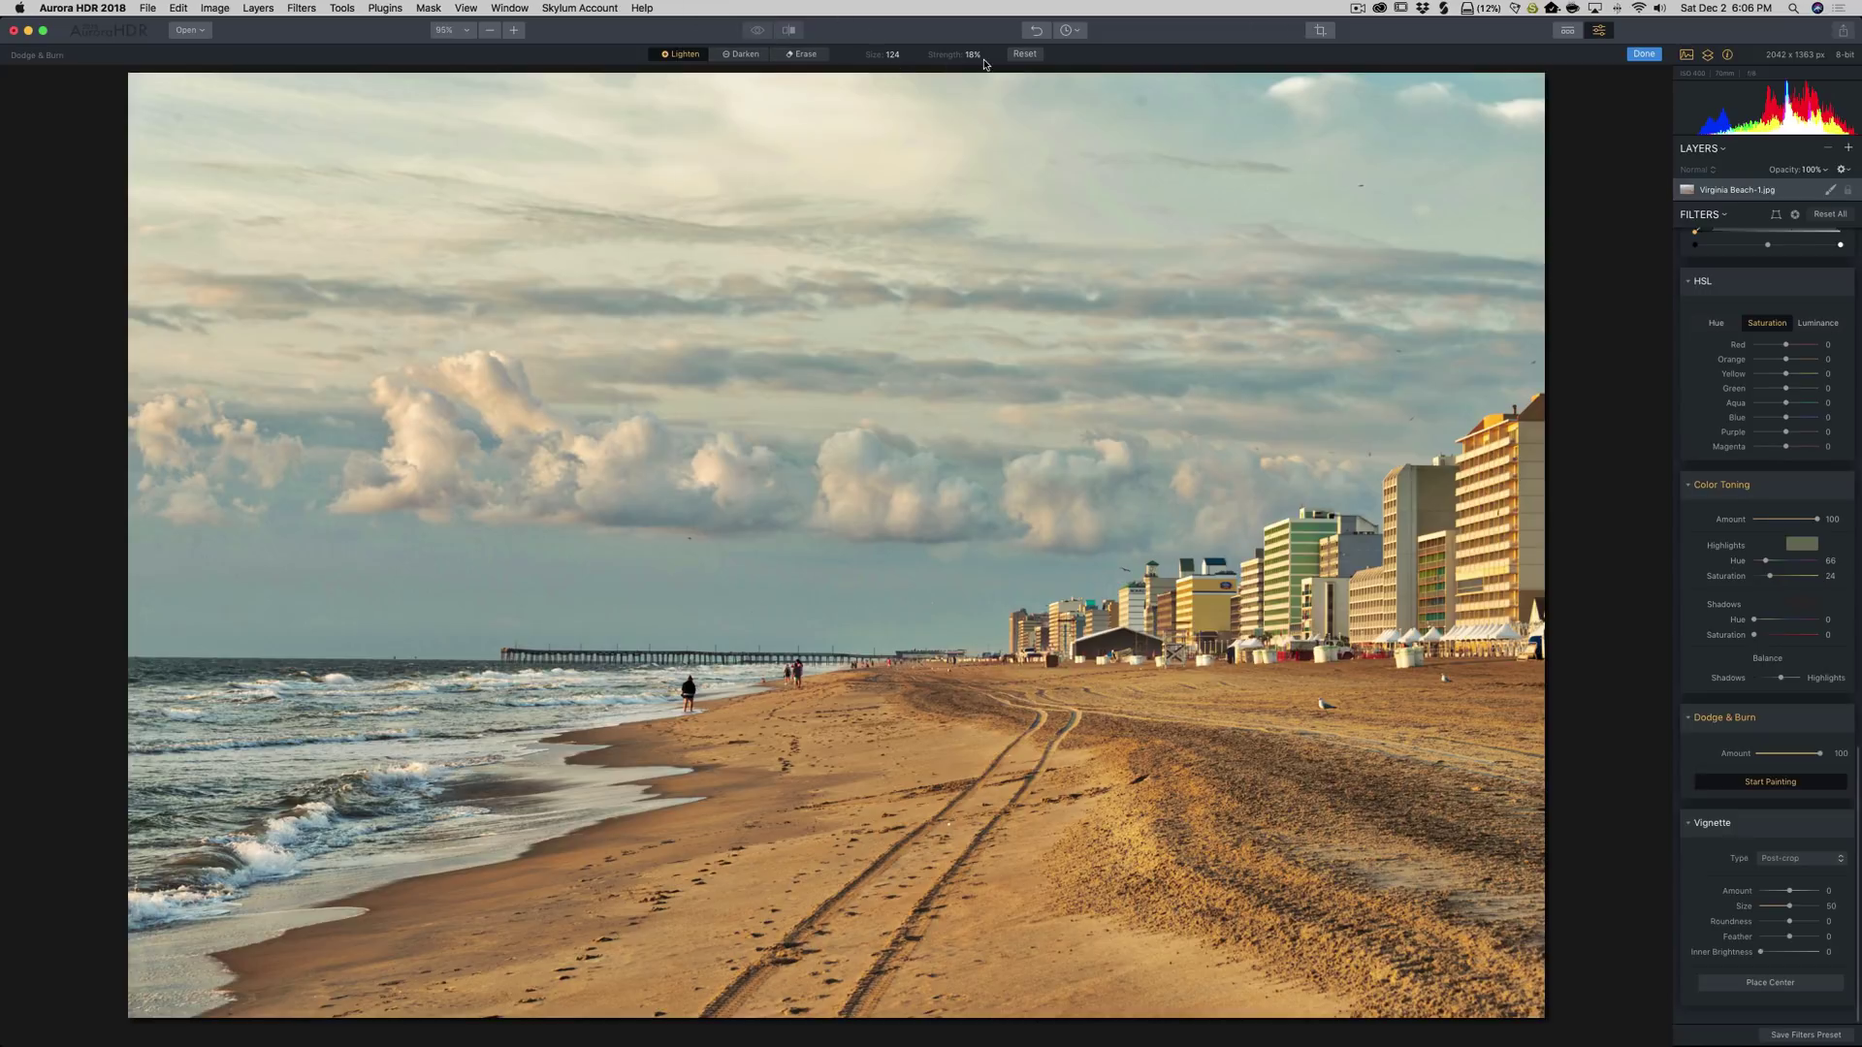
drag(686, 971, 686, 971)
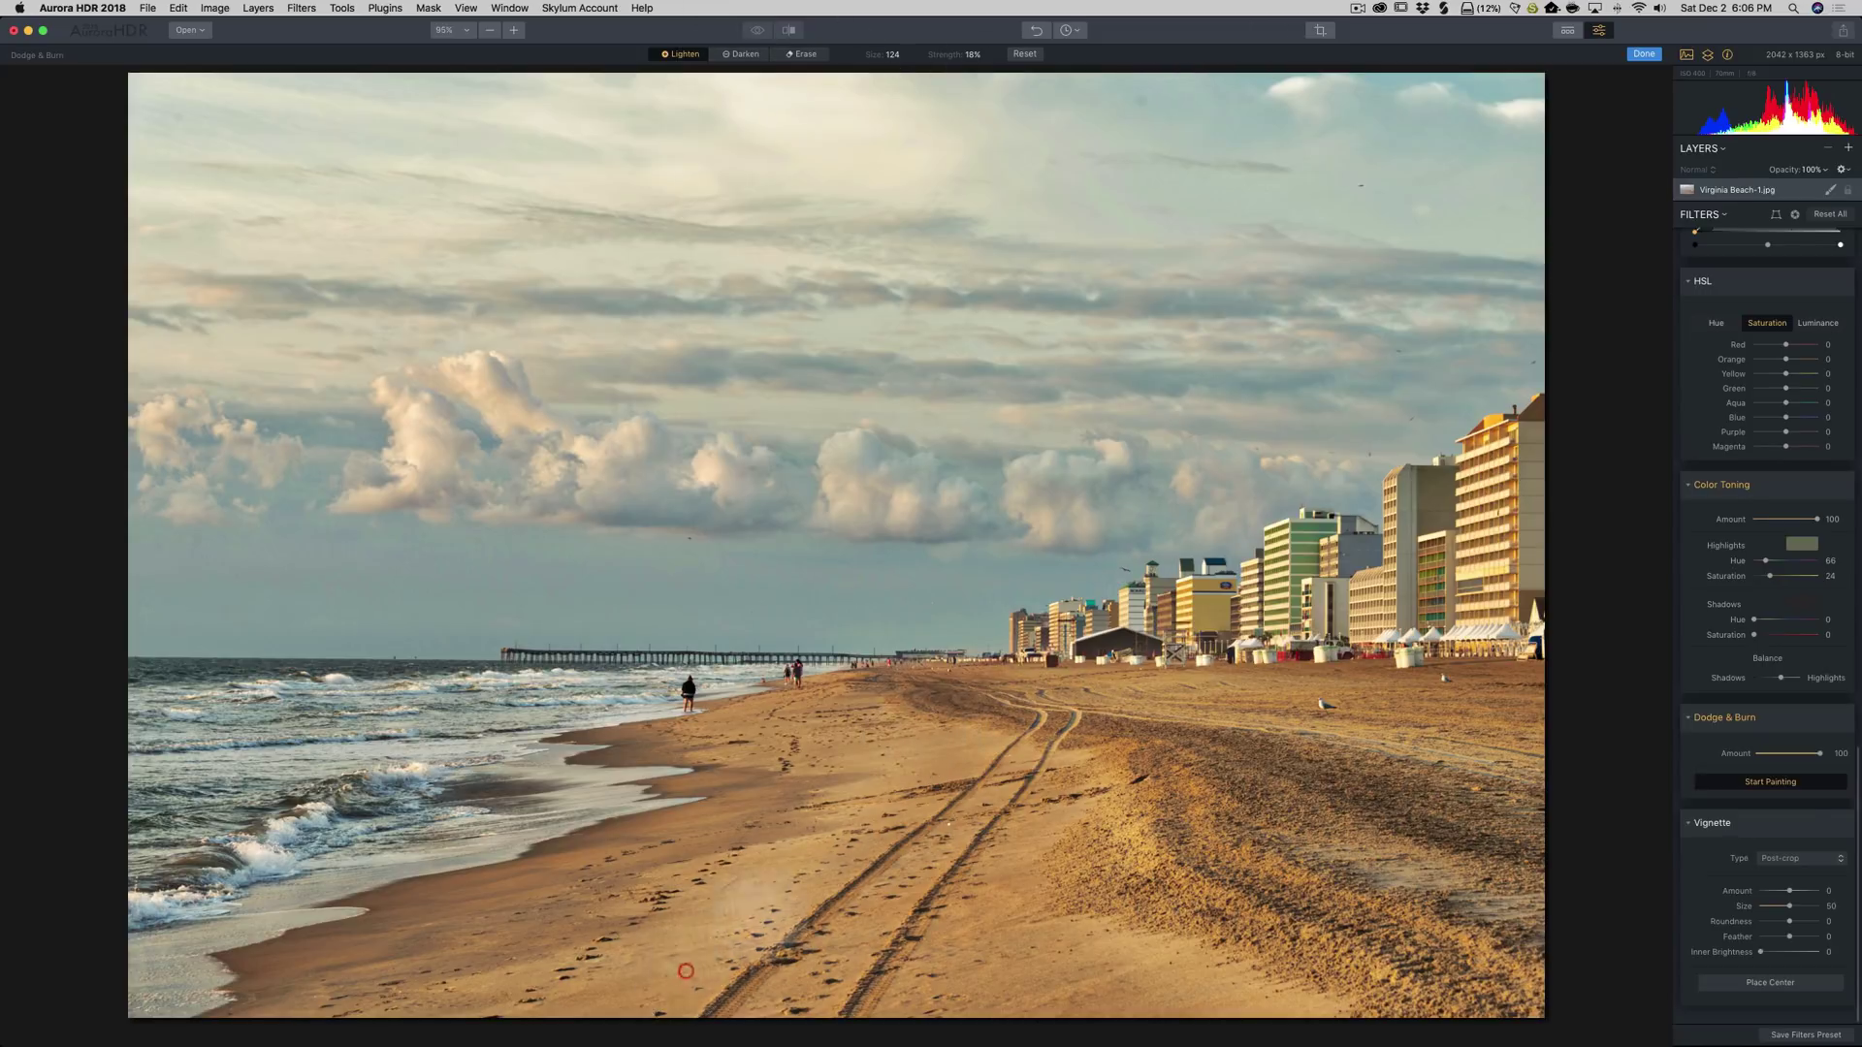
click(703, 965)
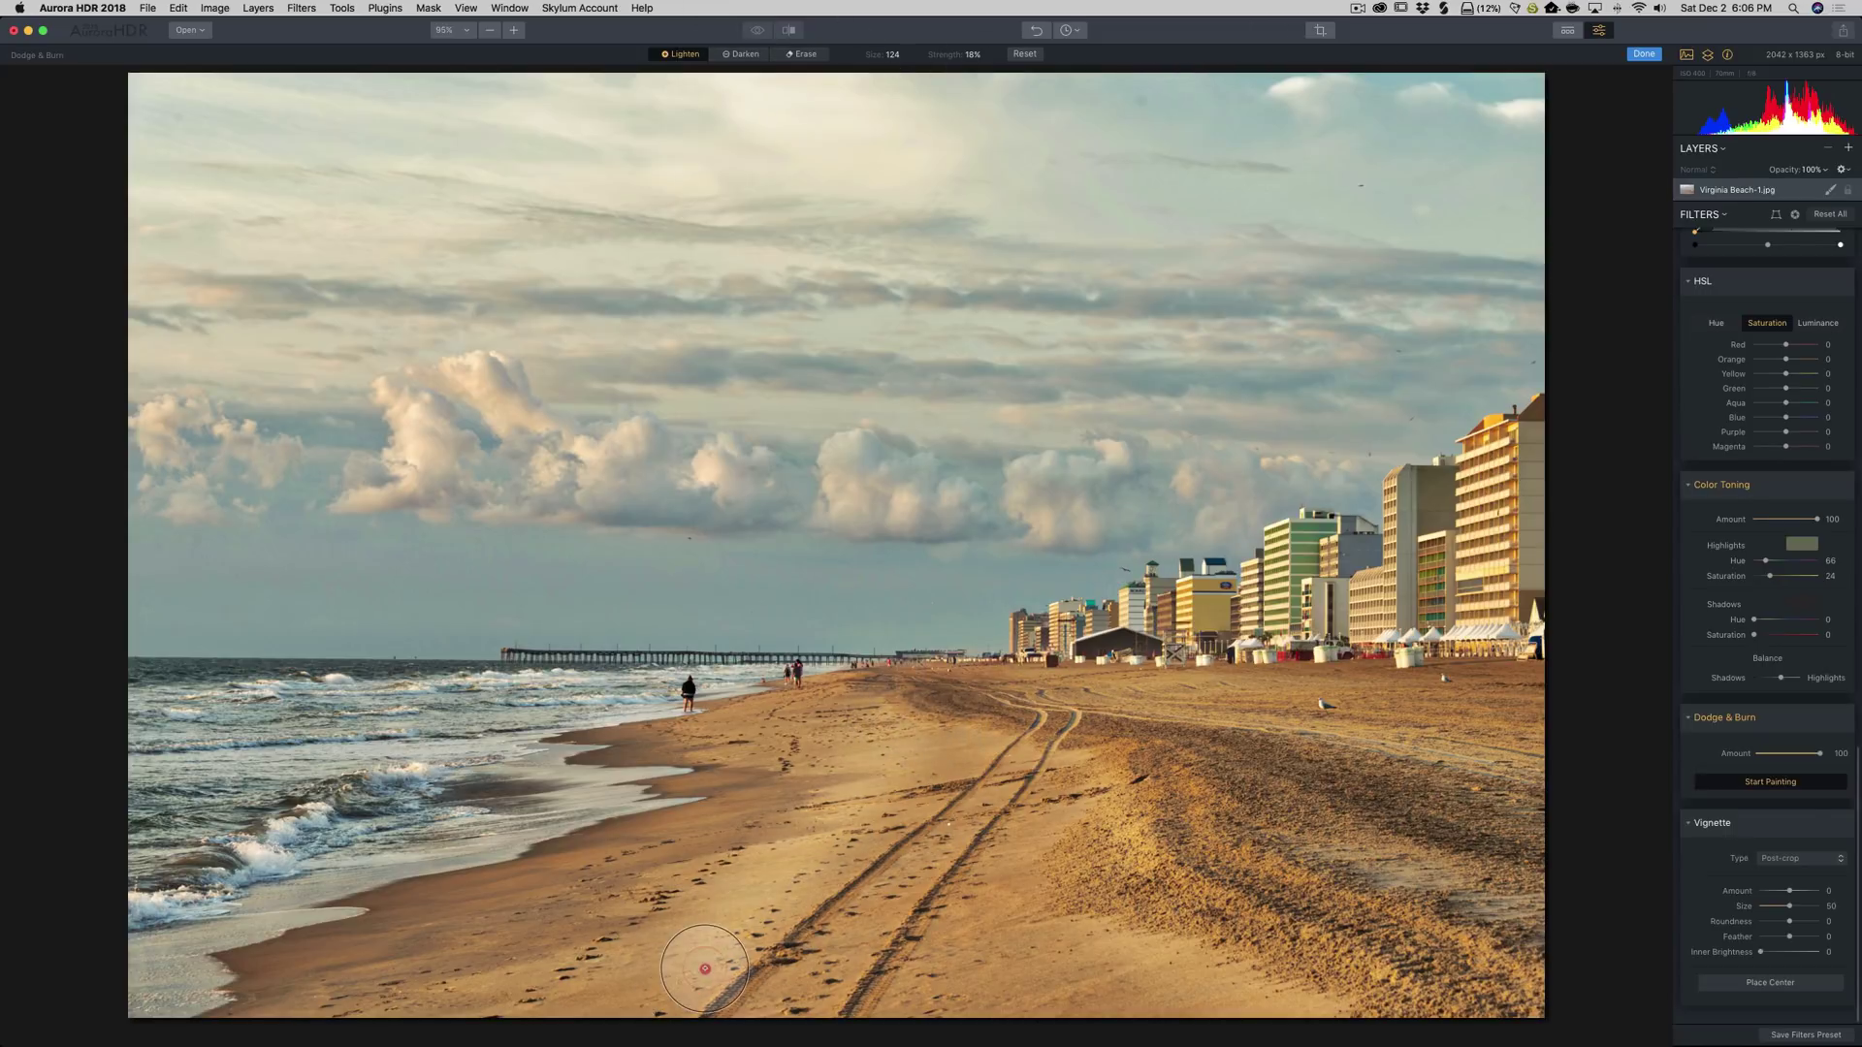
Undo and revert History to an earlier Dodge & Burn: Brush Lighten step, then collapse Dodge & Burn
click(1038, 30)
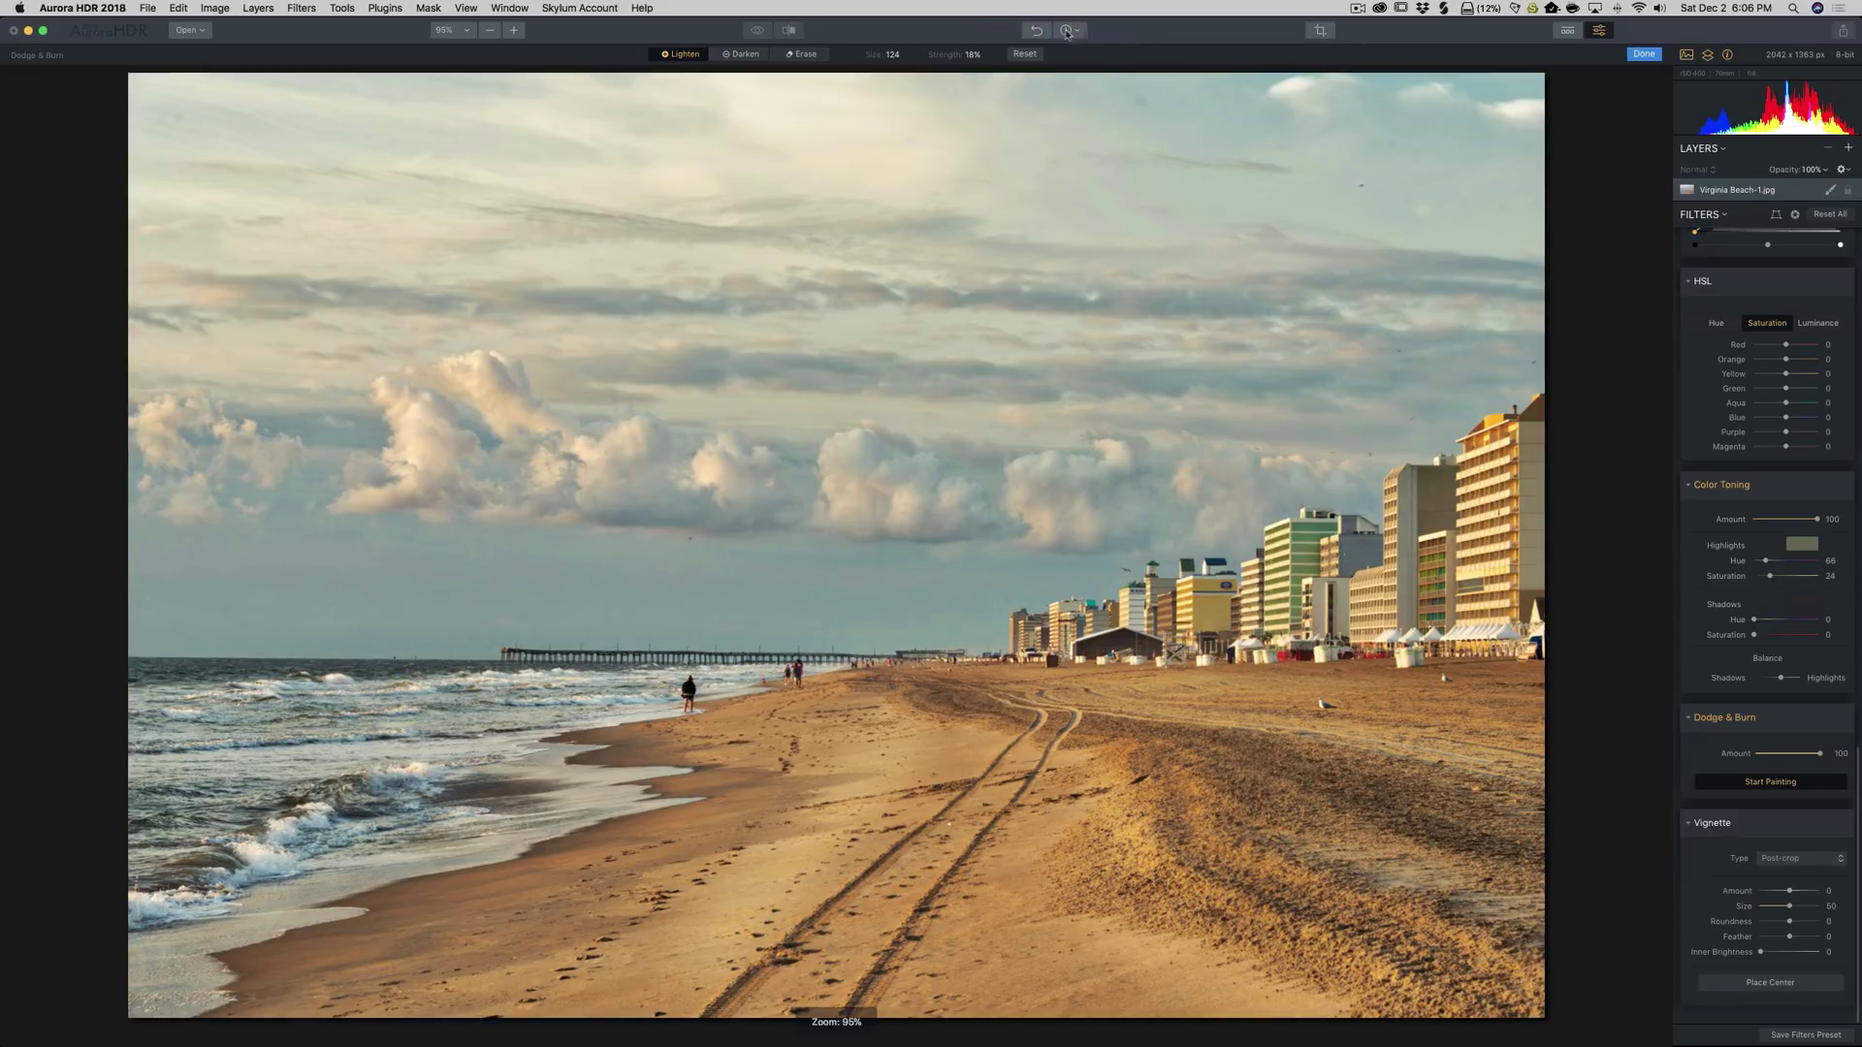
click(1070, 30)
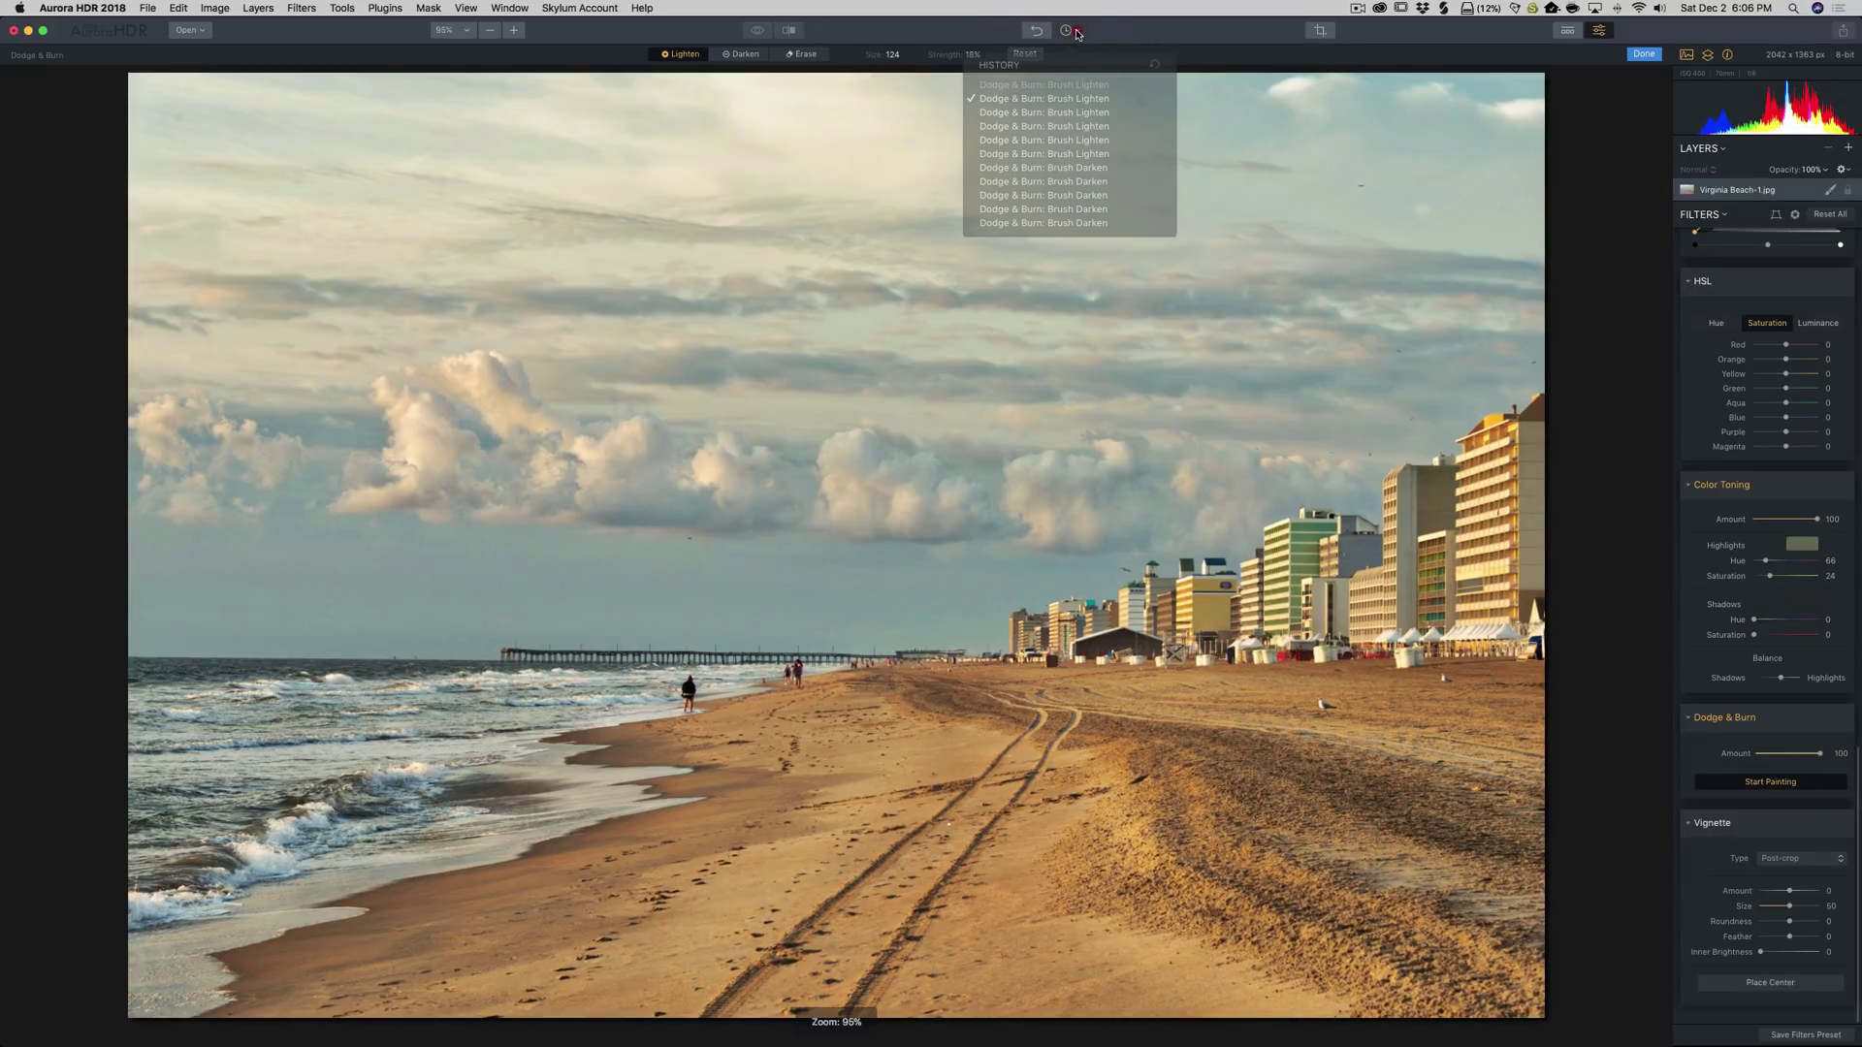
click(1059, 112)
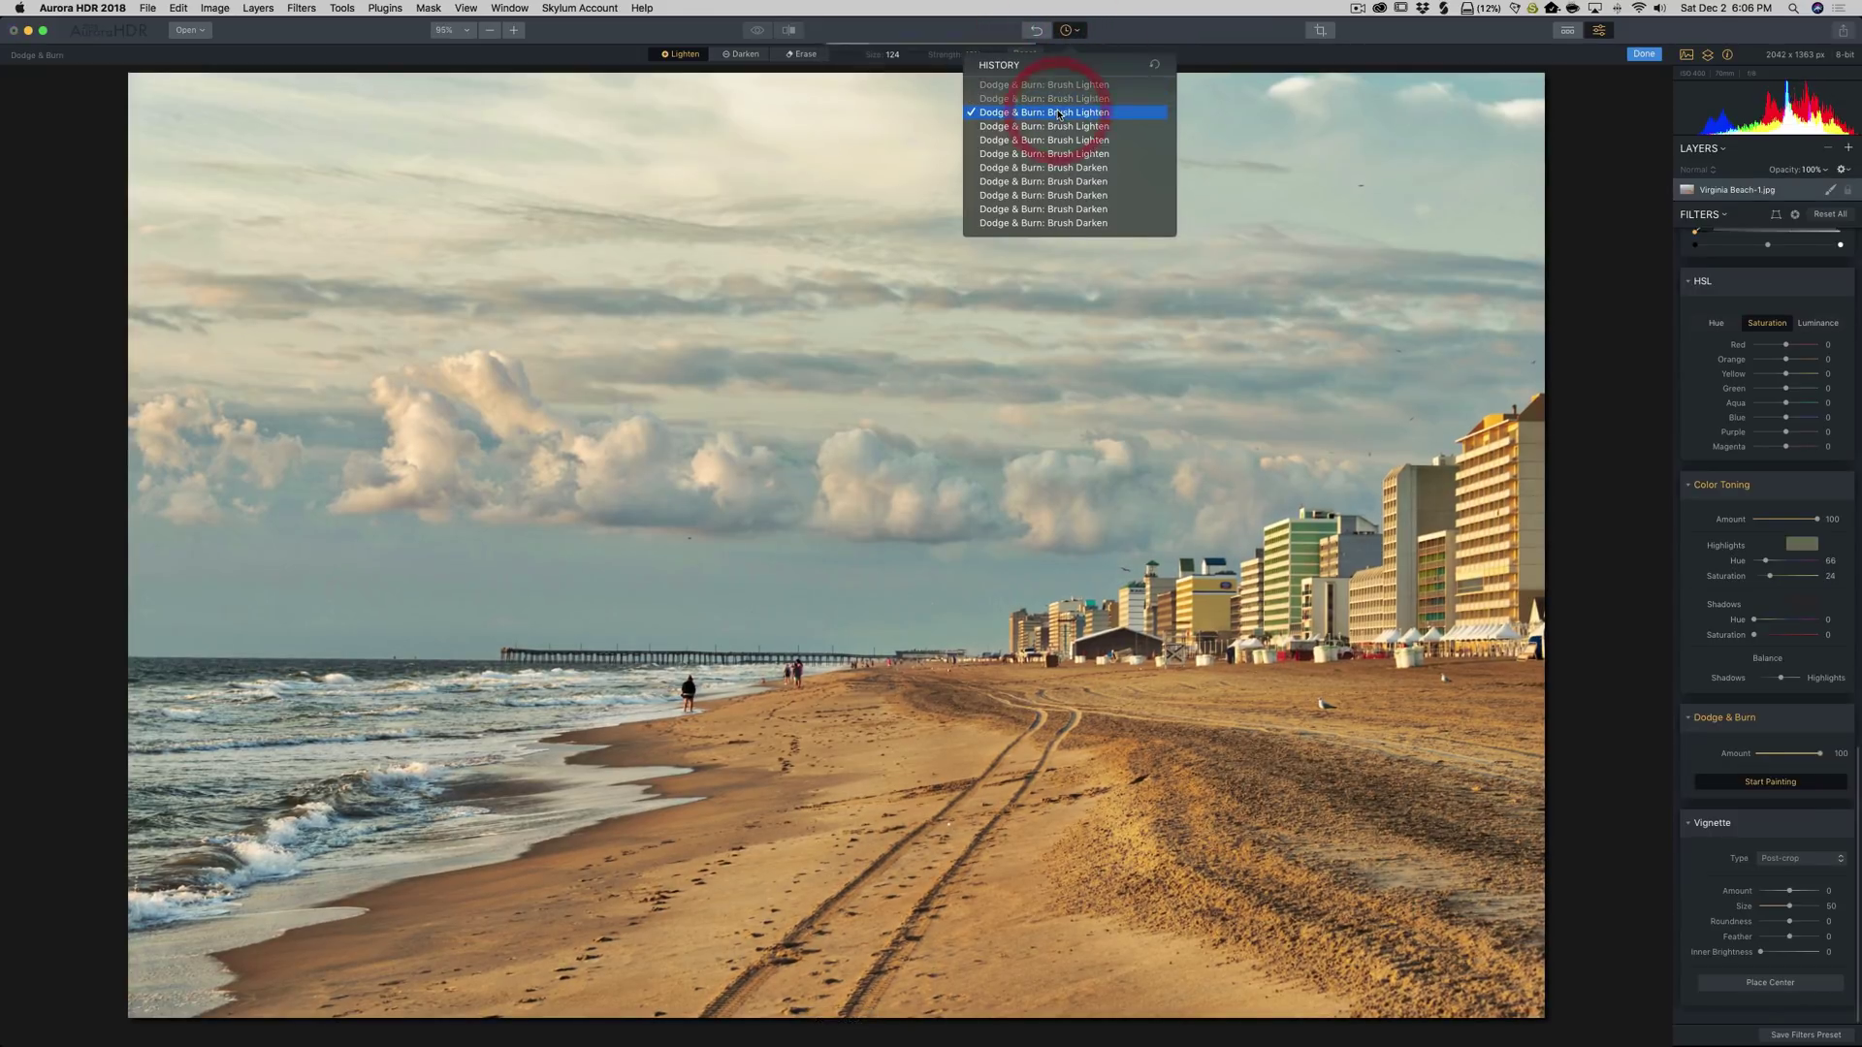
click(1115, 35)
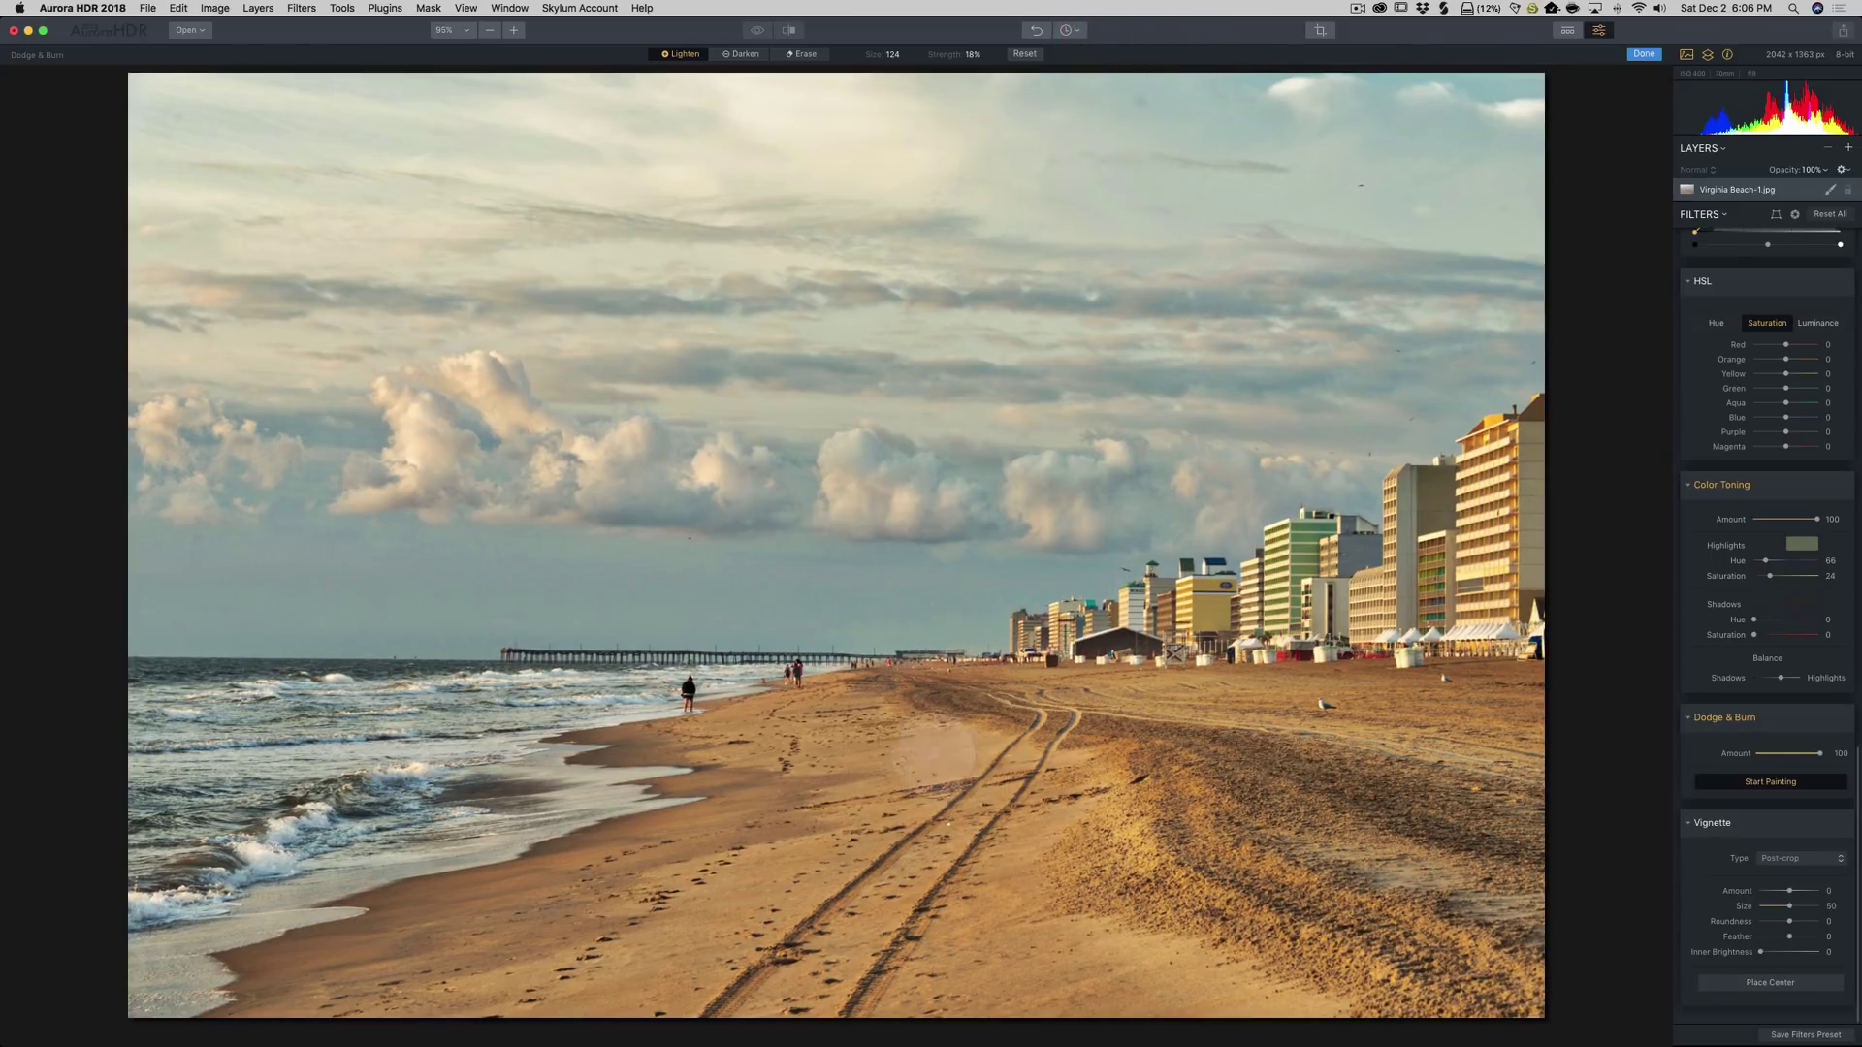
click(1785, 722)
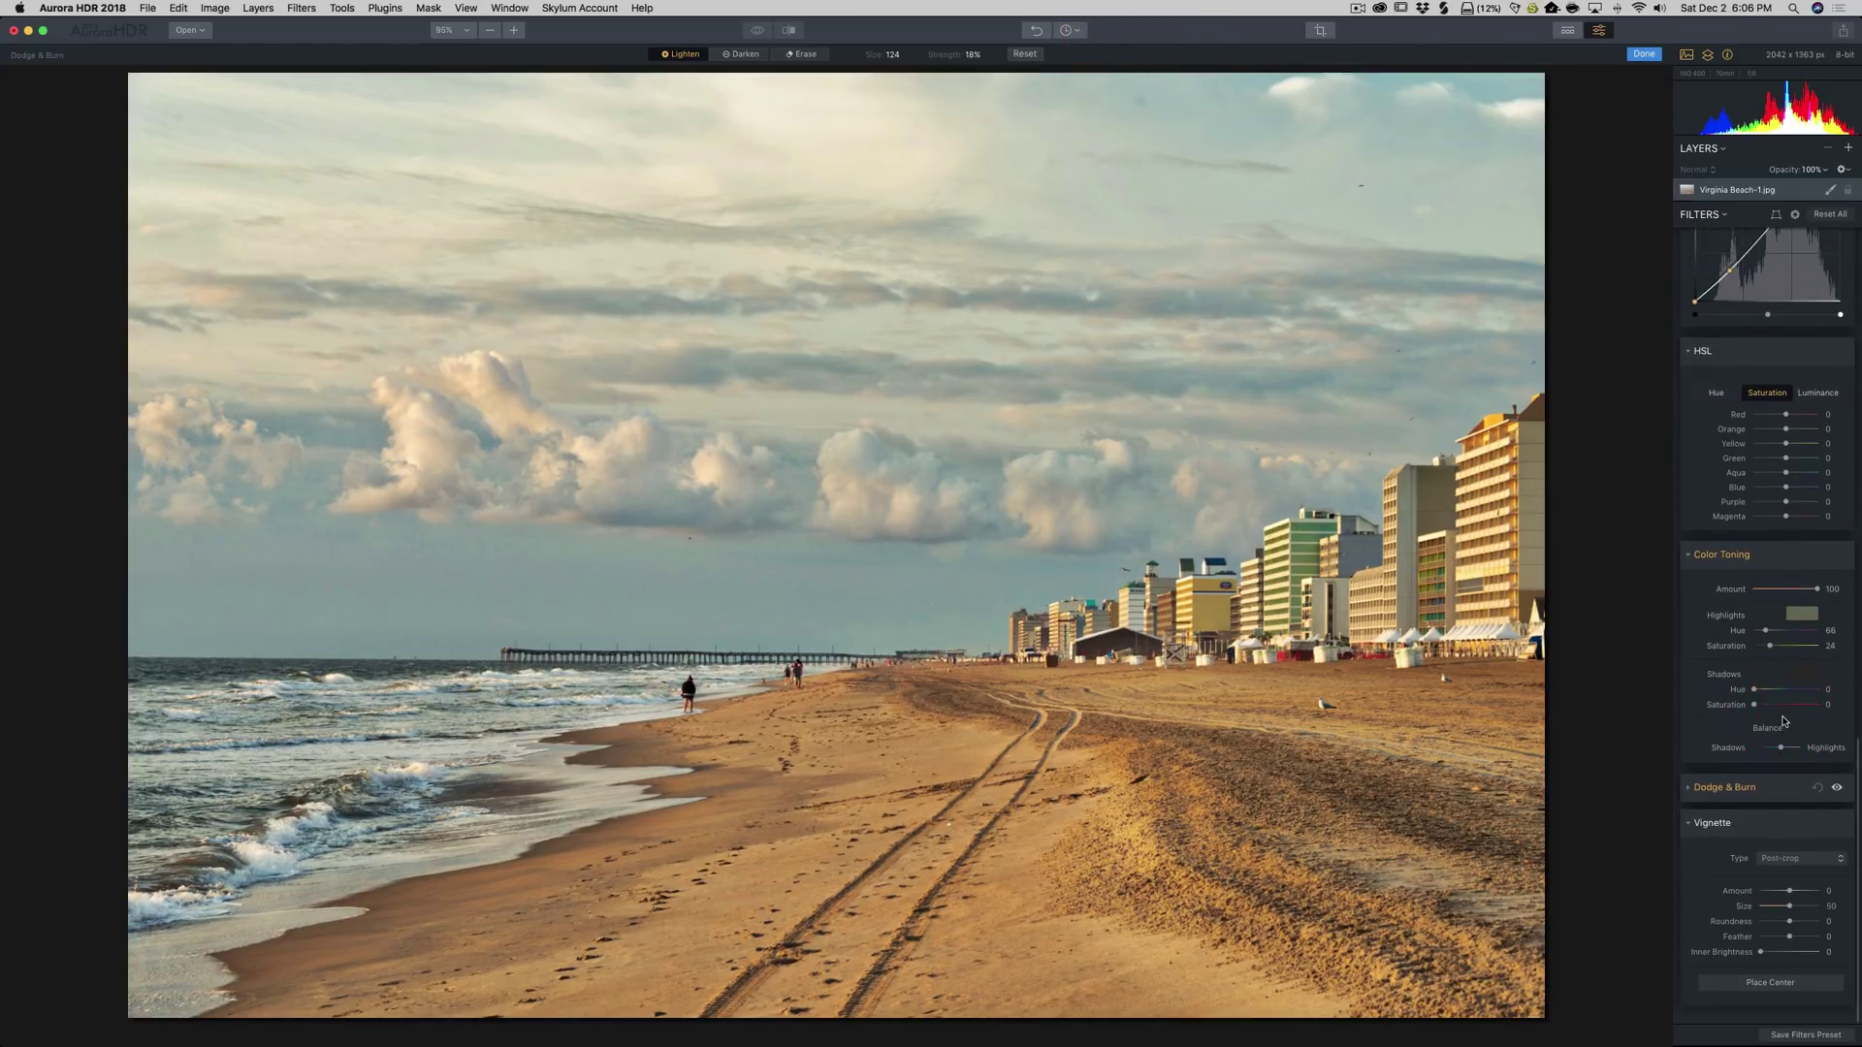
Set the Vignette Amount to about -54
click(1780, 892)
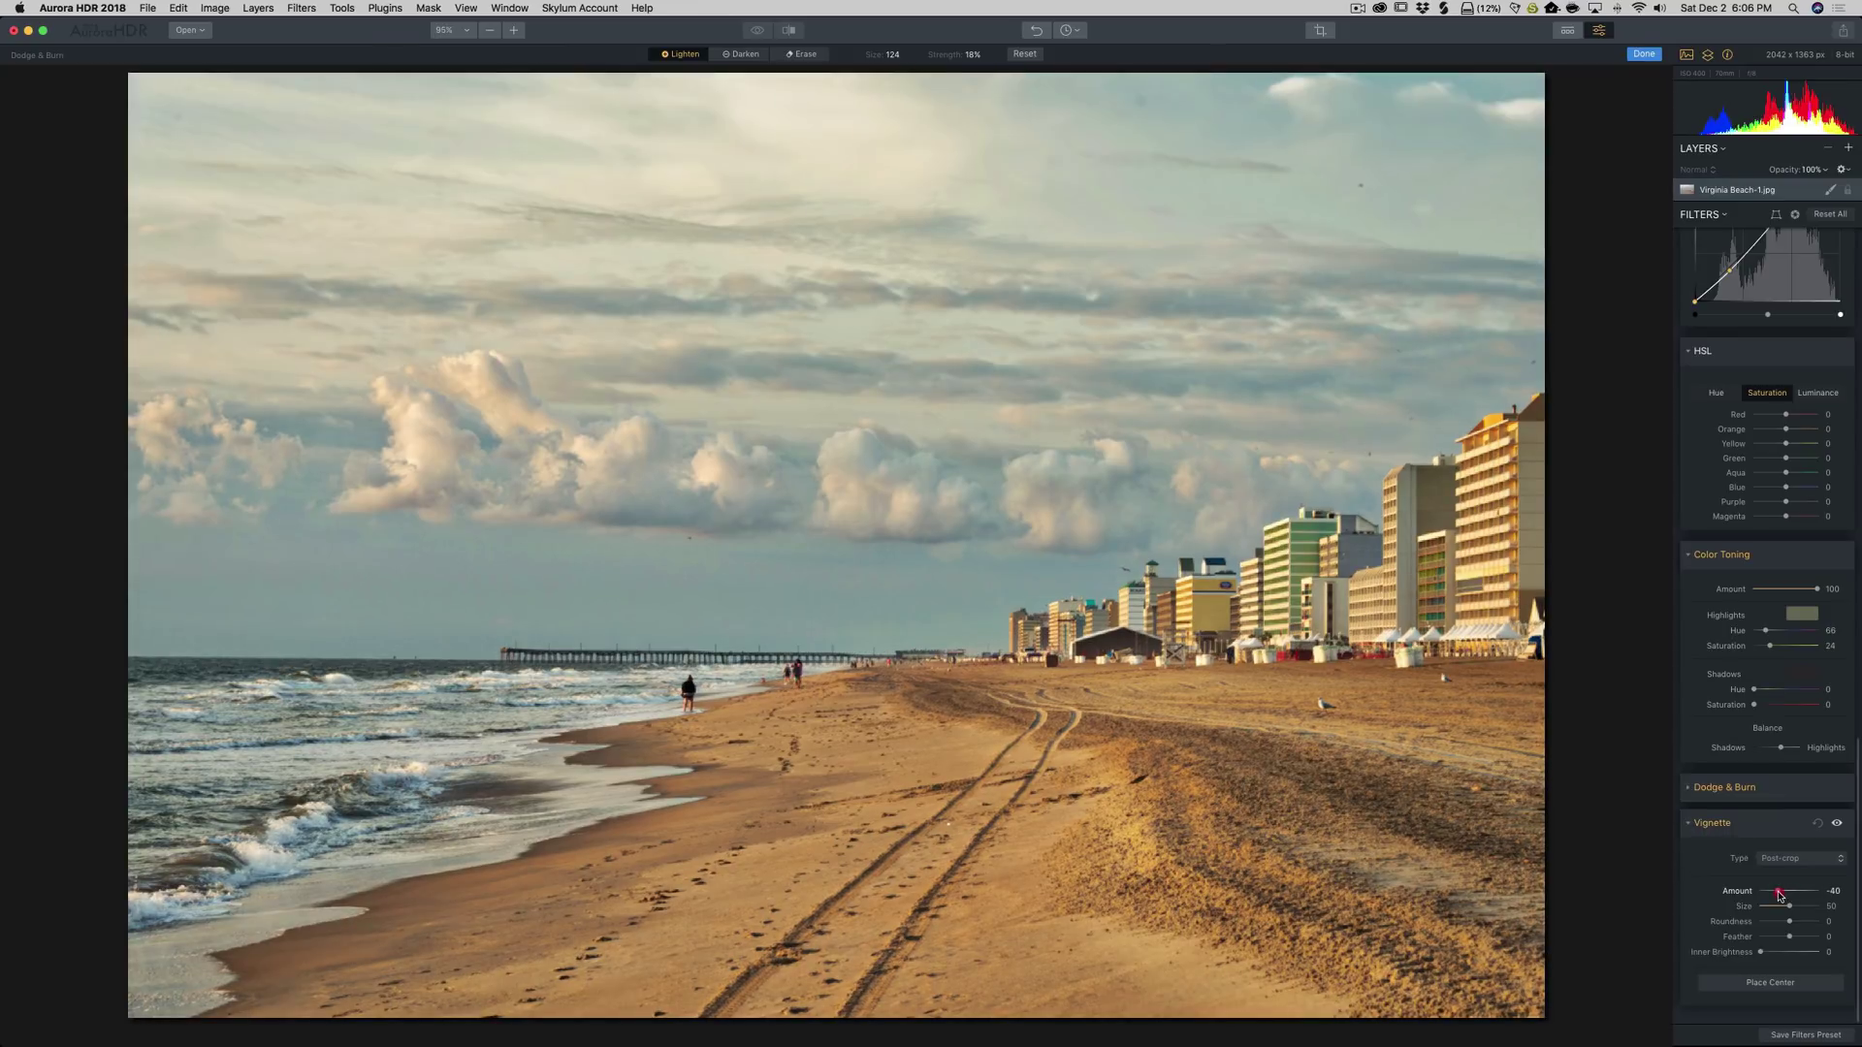
drag(1780, 894, 1798, 911)
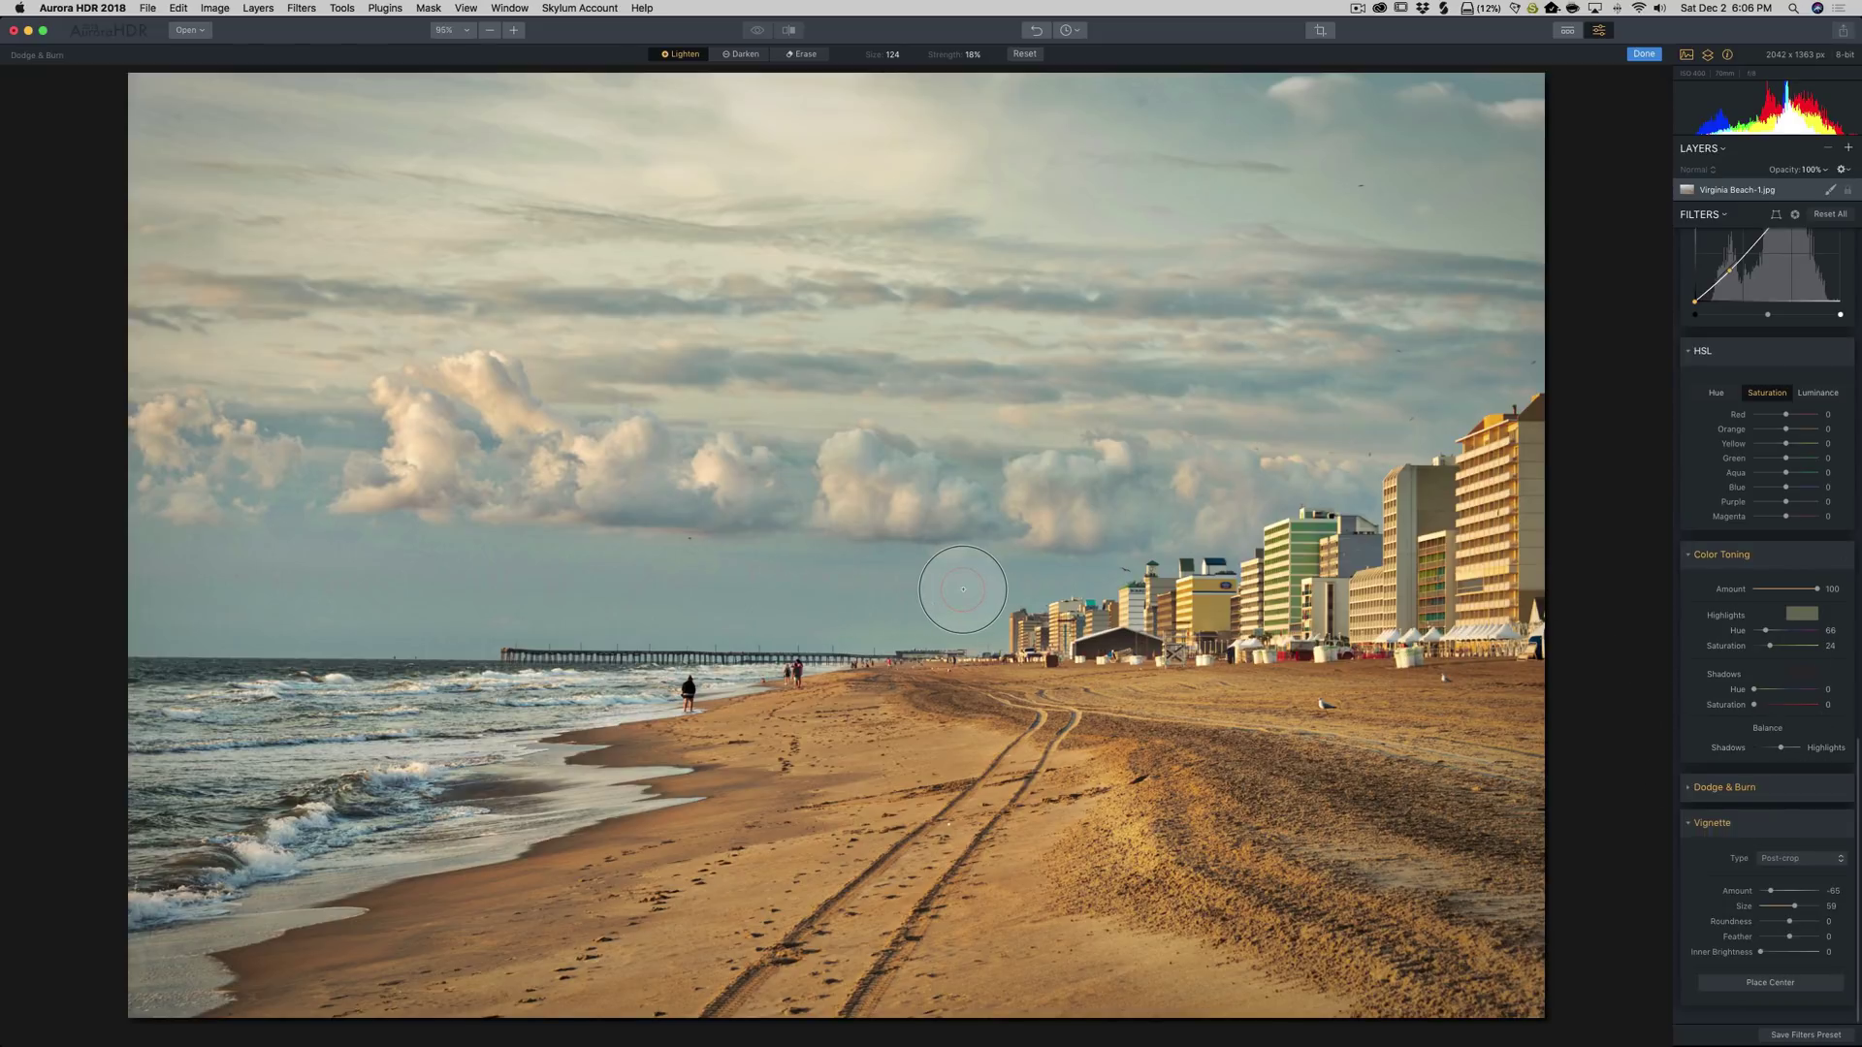
Add an adjustment layer renamed 'Noise' and raise its HDR Denoise Amount to 51 and Boost
click(1850, 150)
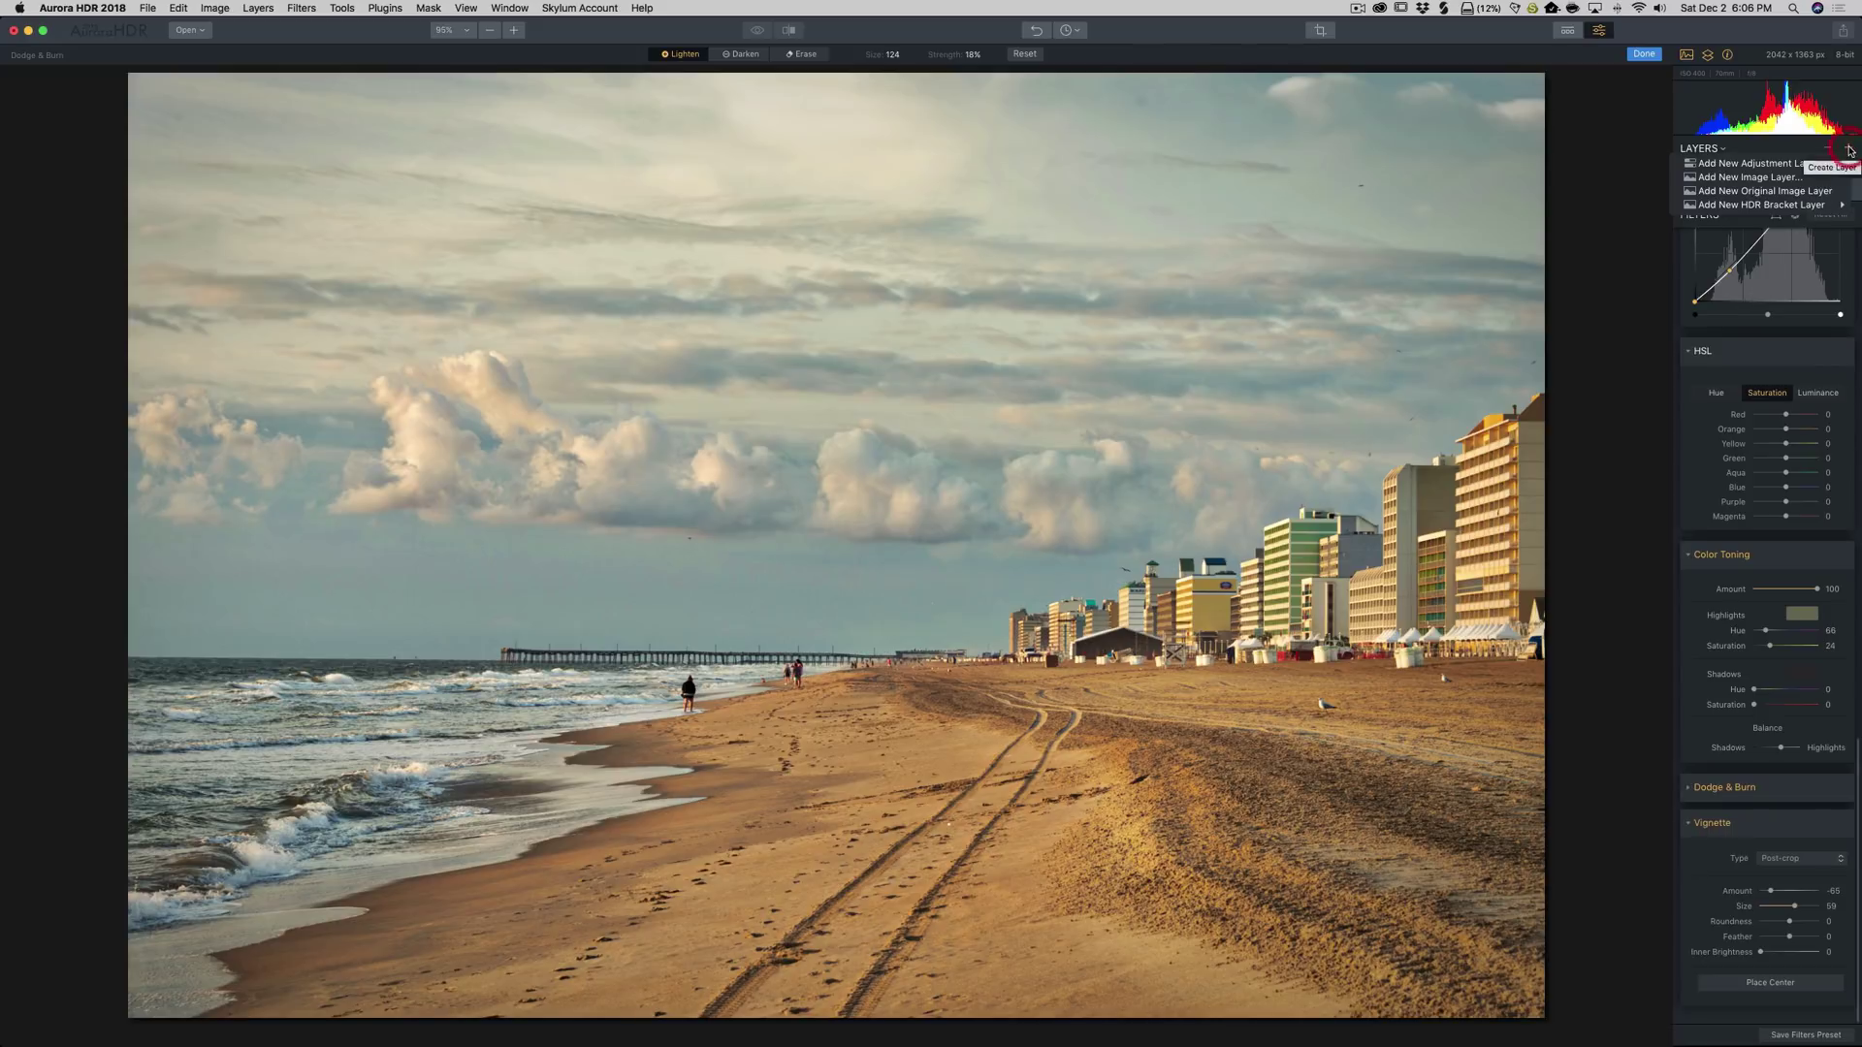
click(1782, 164)
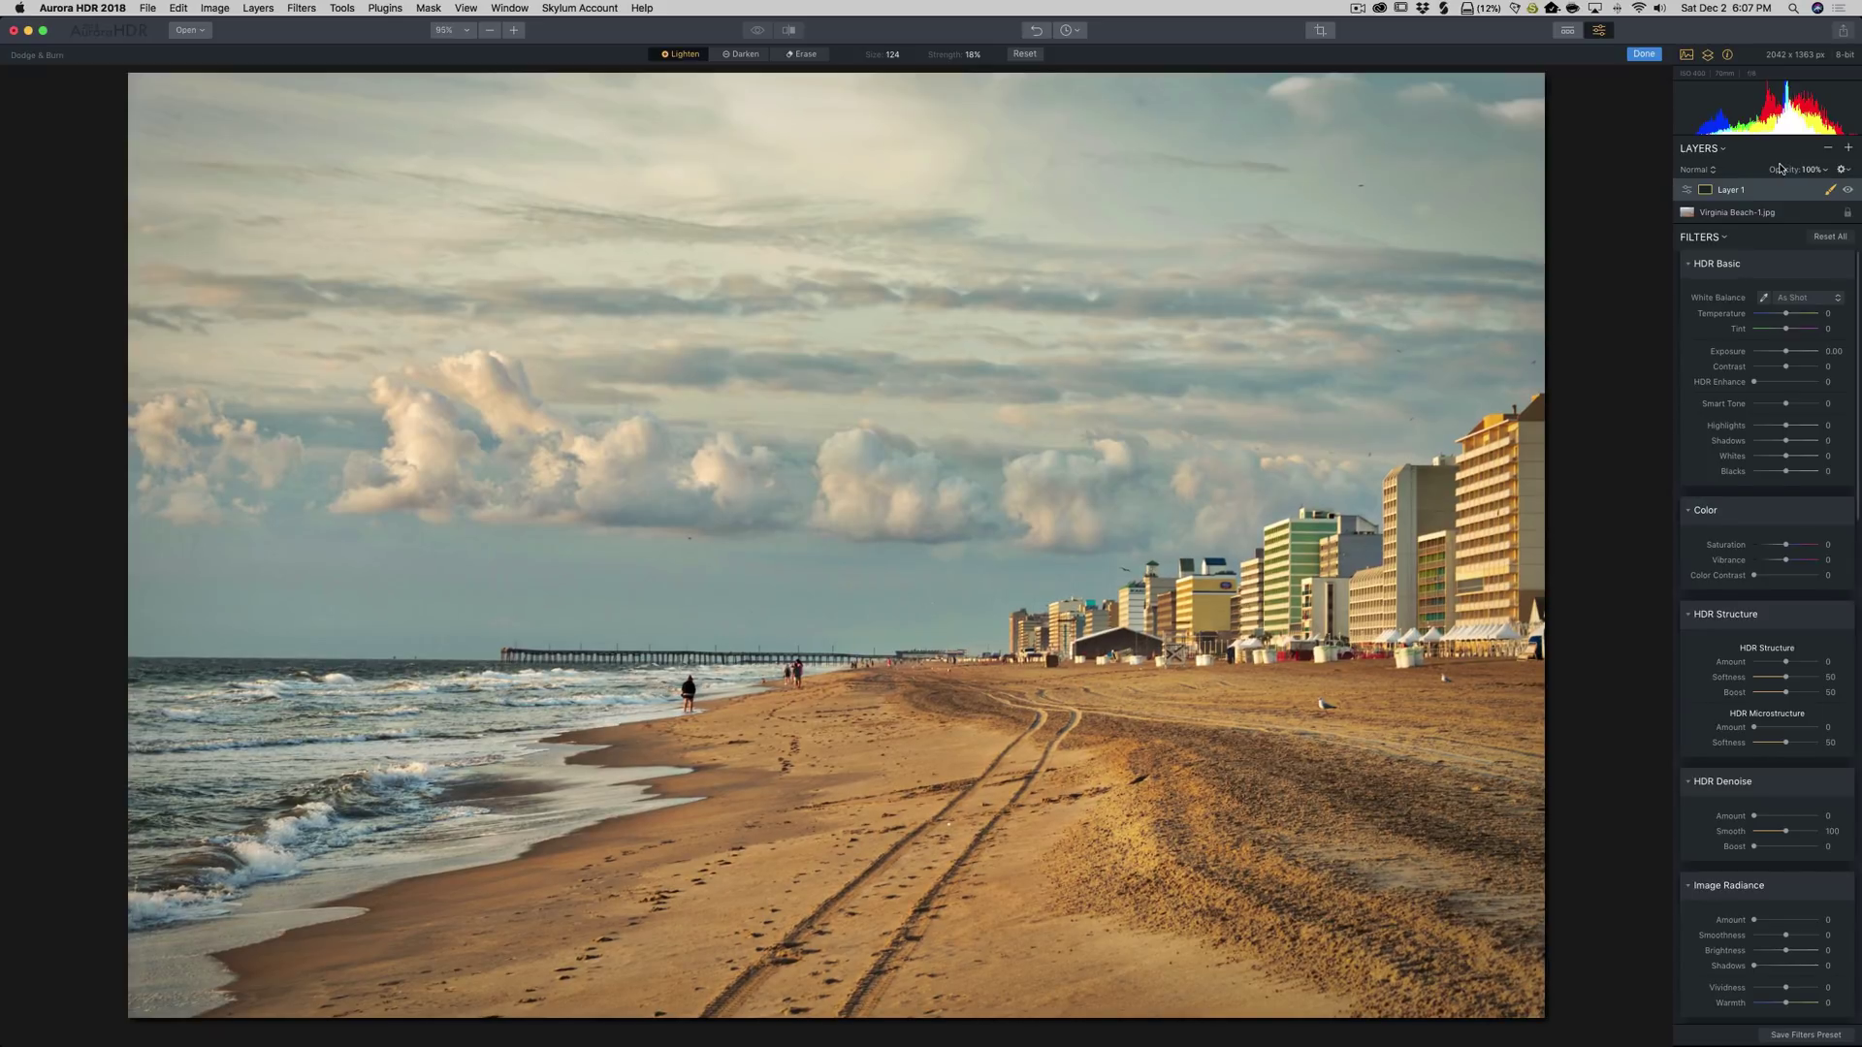
scroll(1779, 601, down, 3)
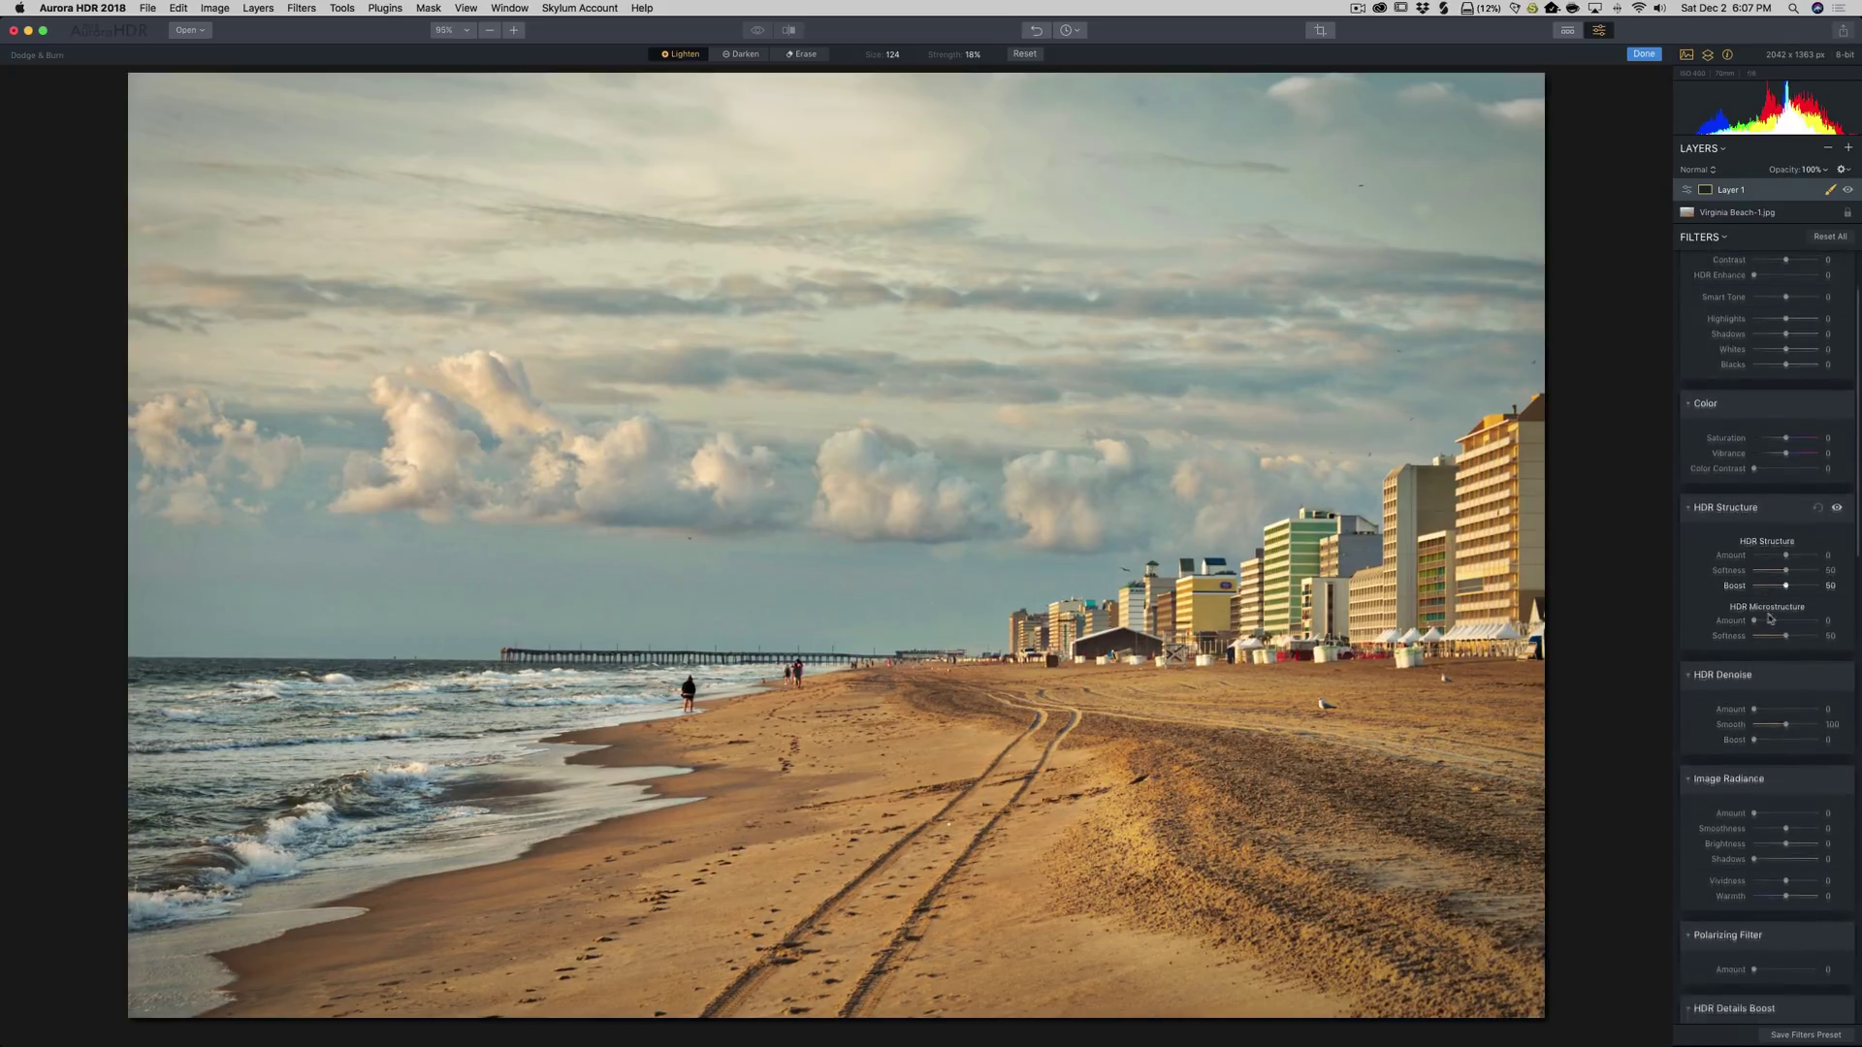
scroll(1780, 619, down, 2)
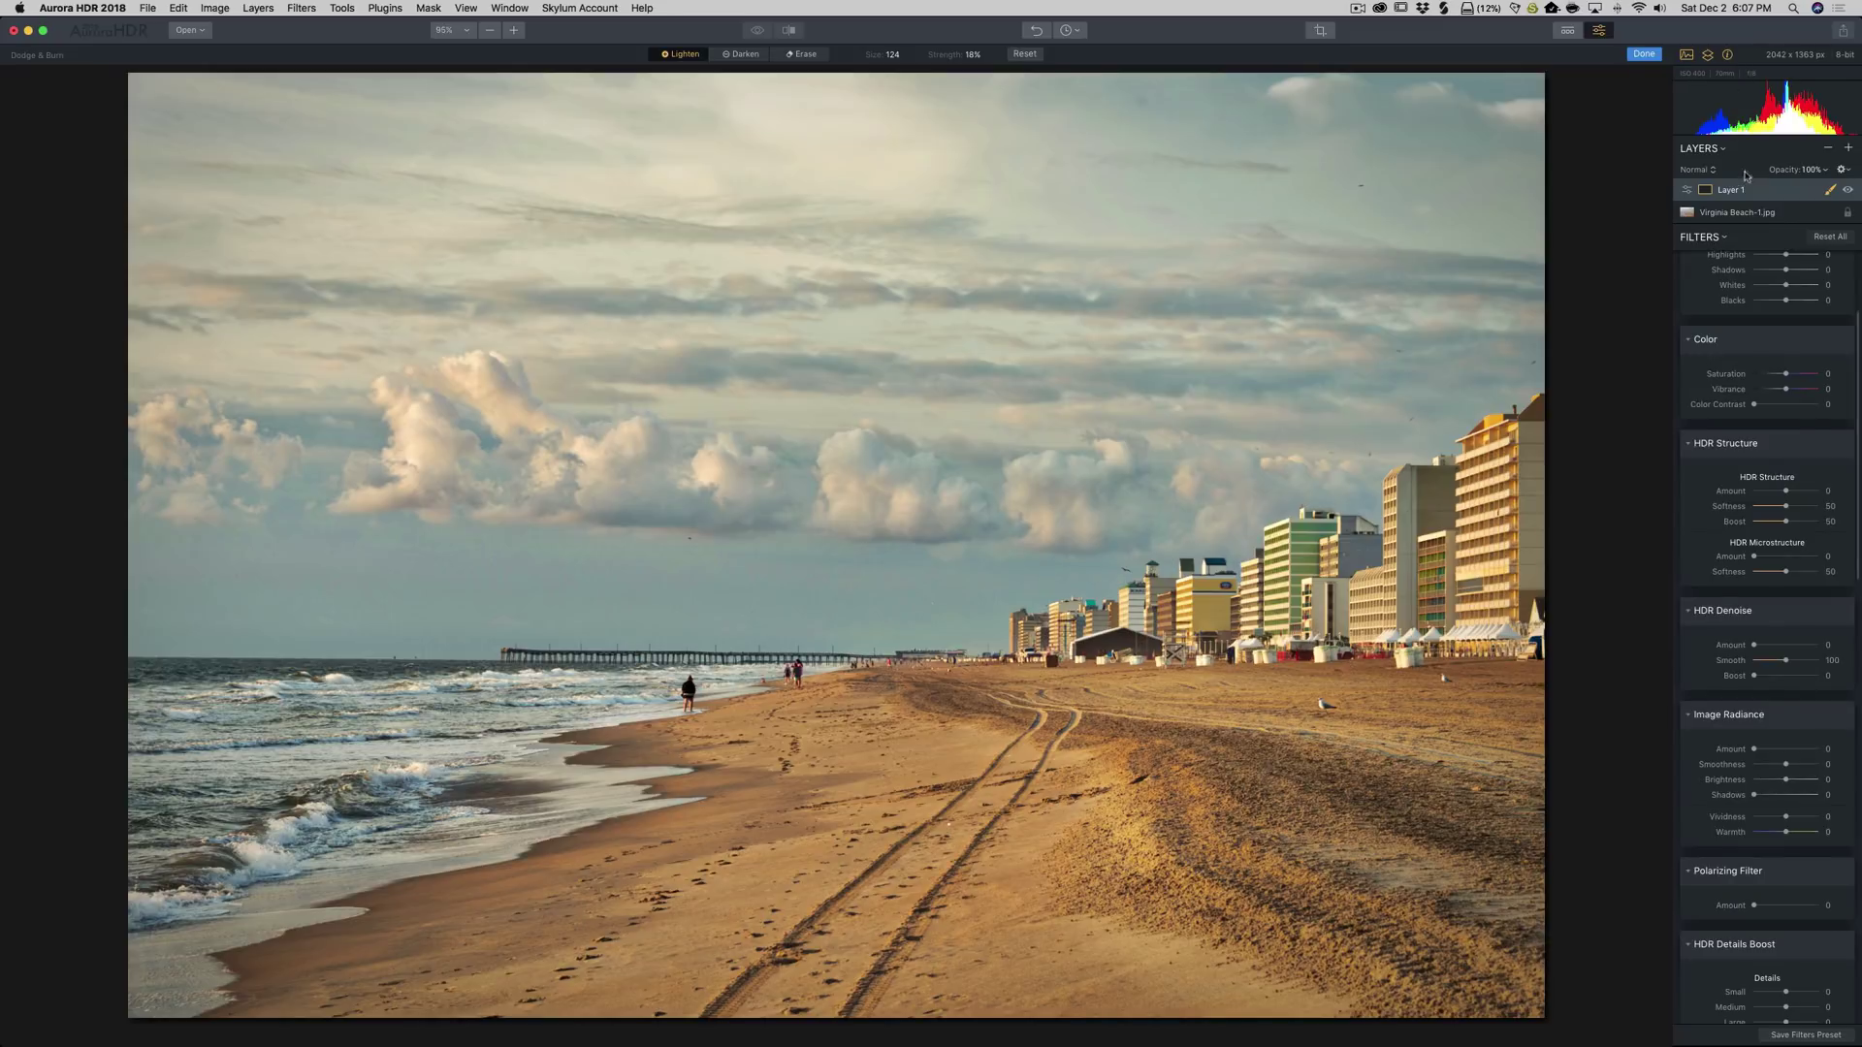
double_click(1731, 190)
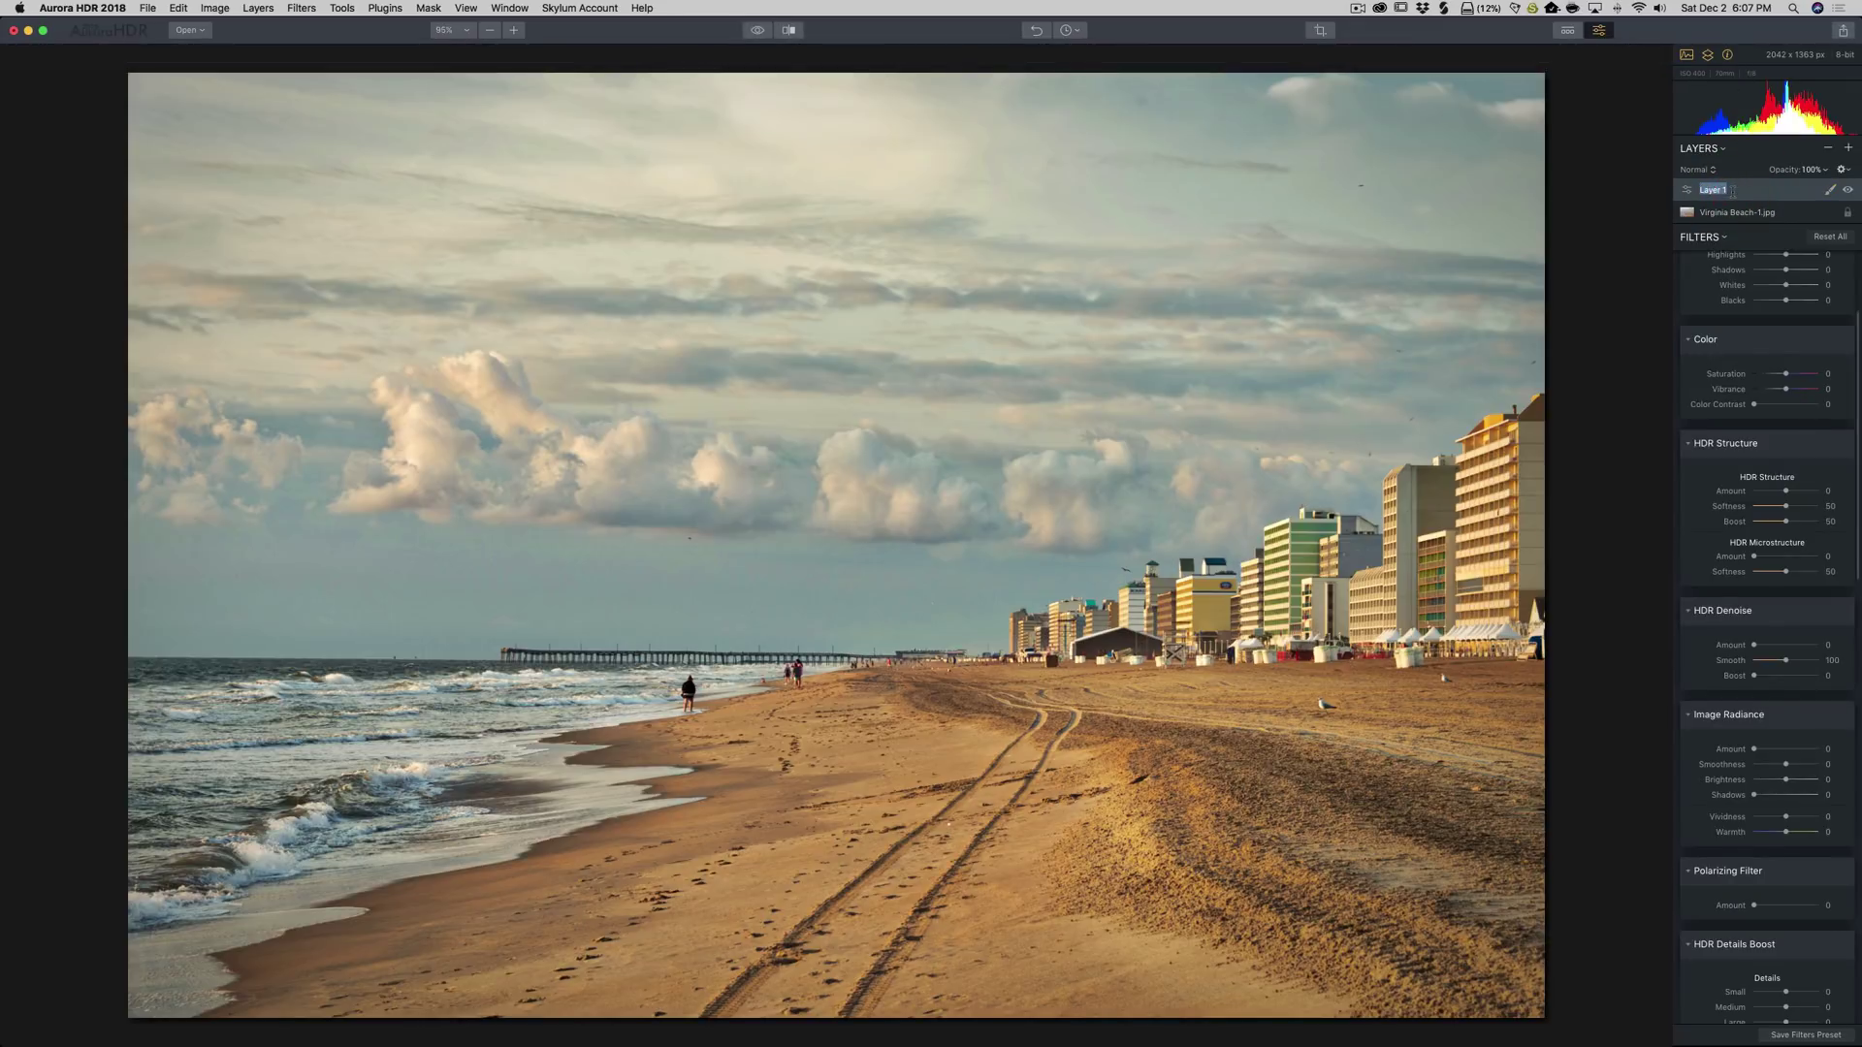
text(Noise)
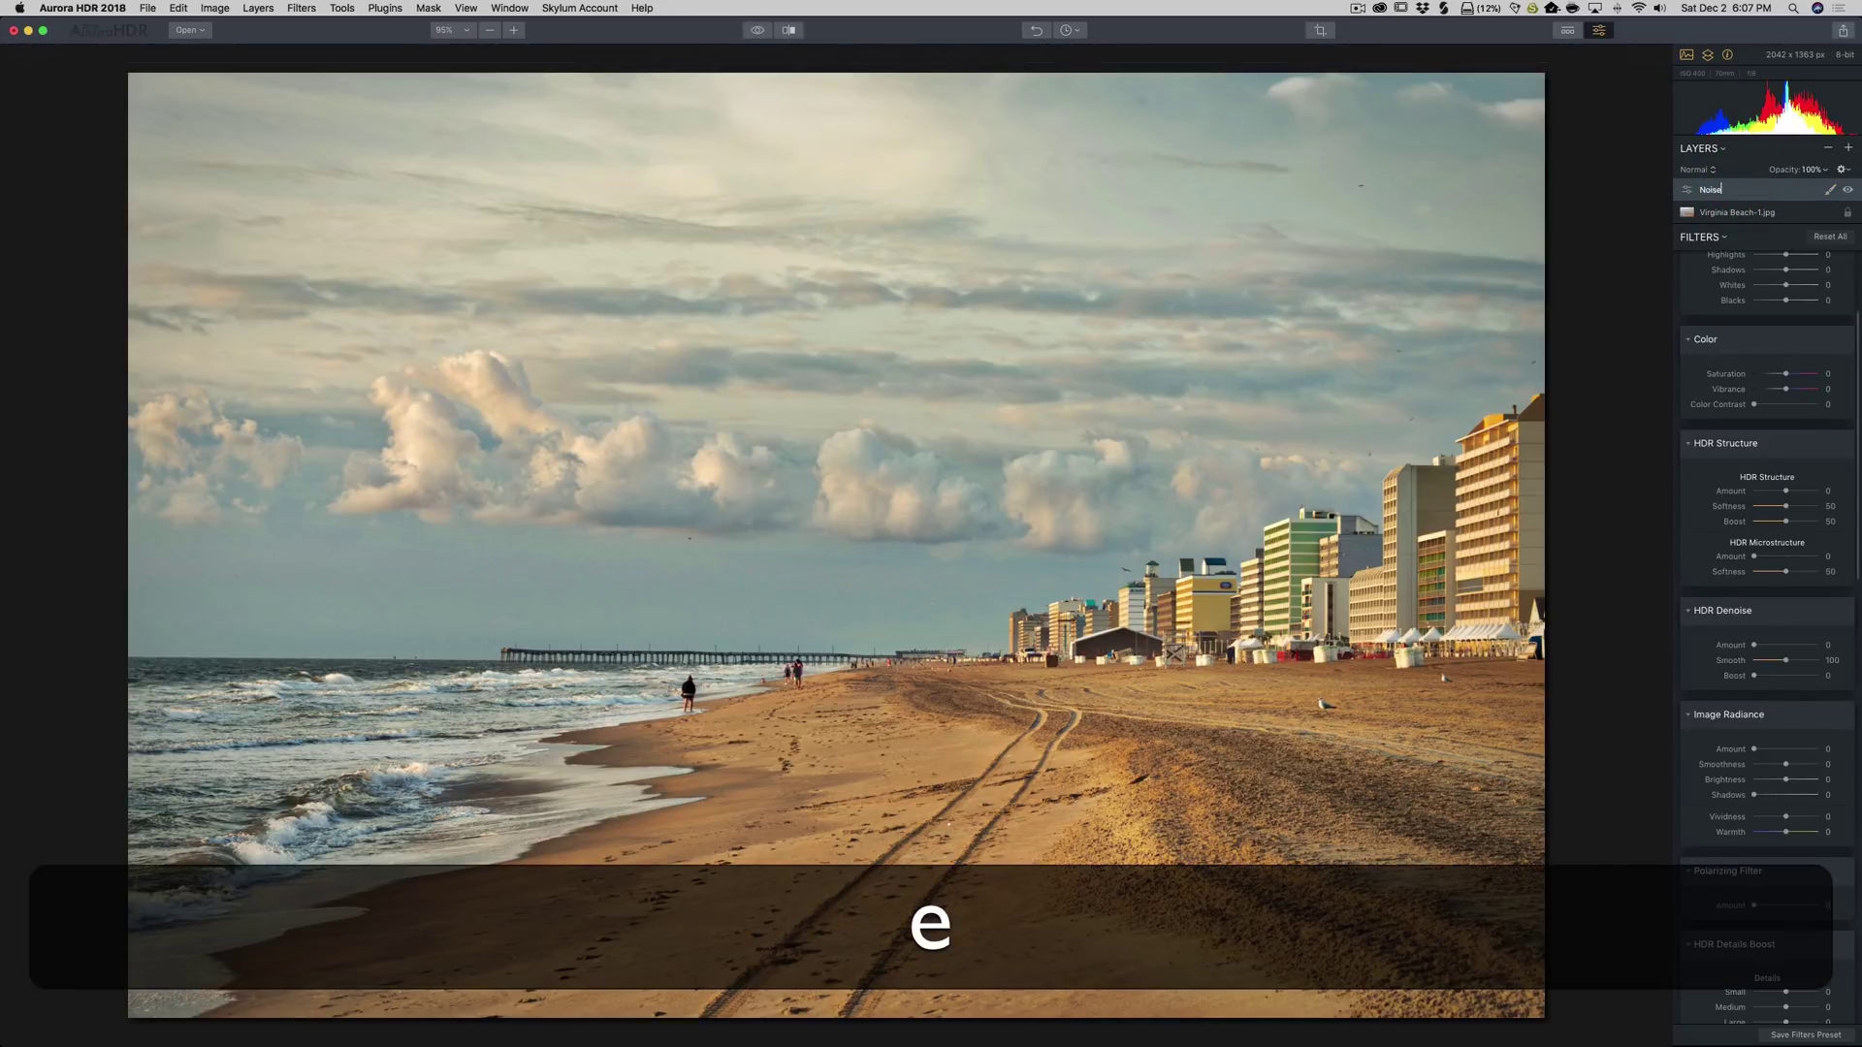
key(Return)
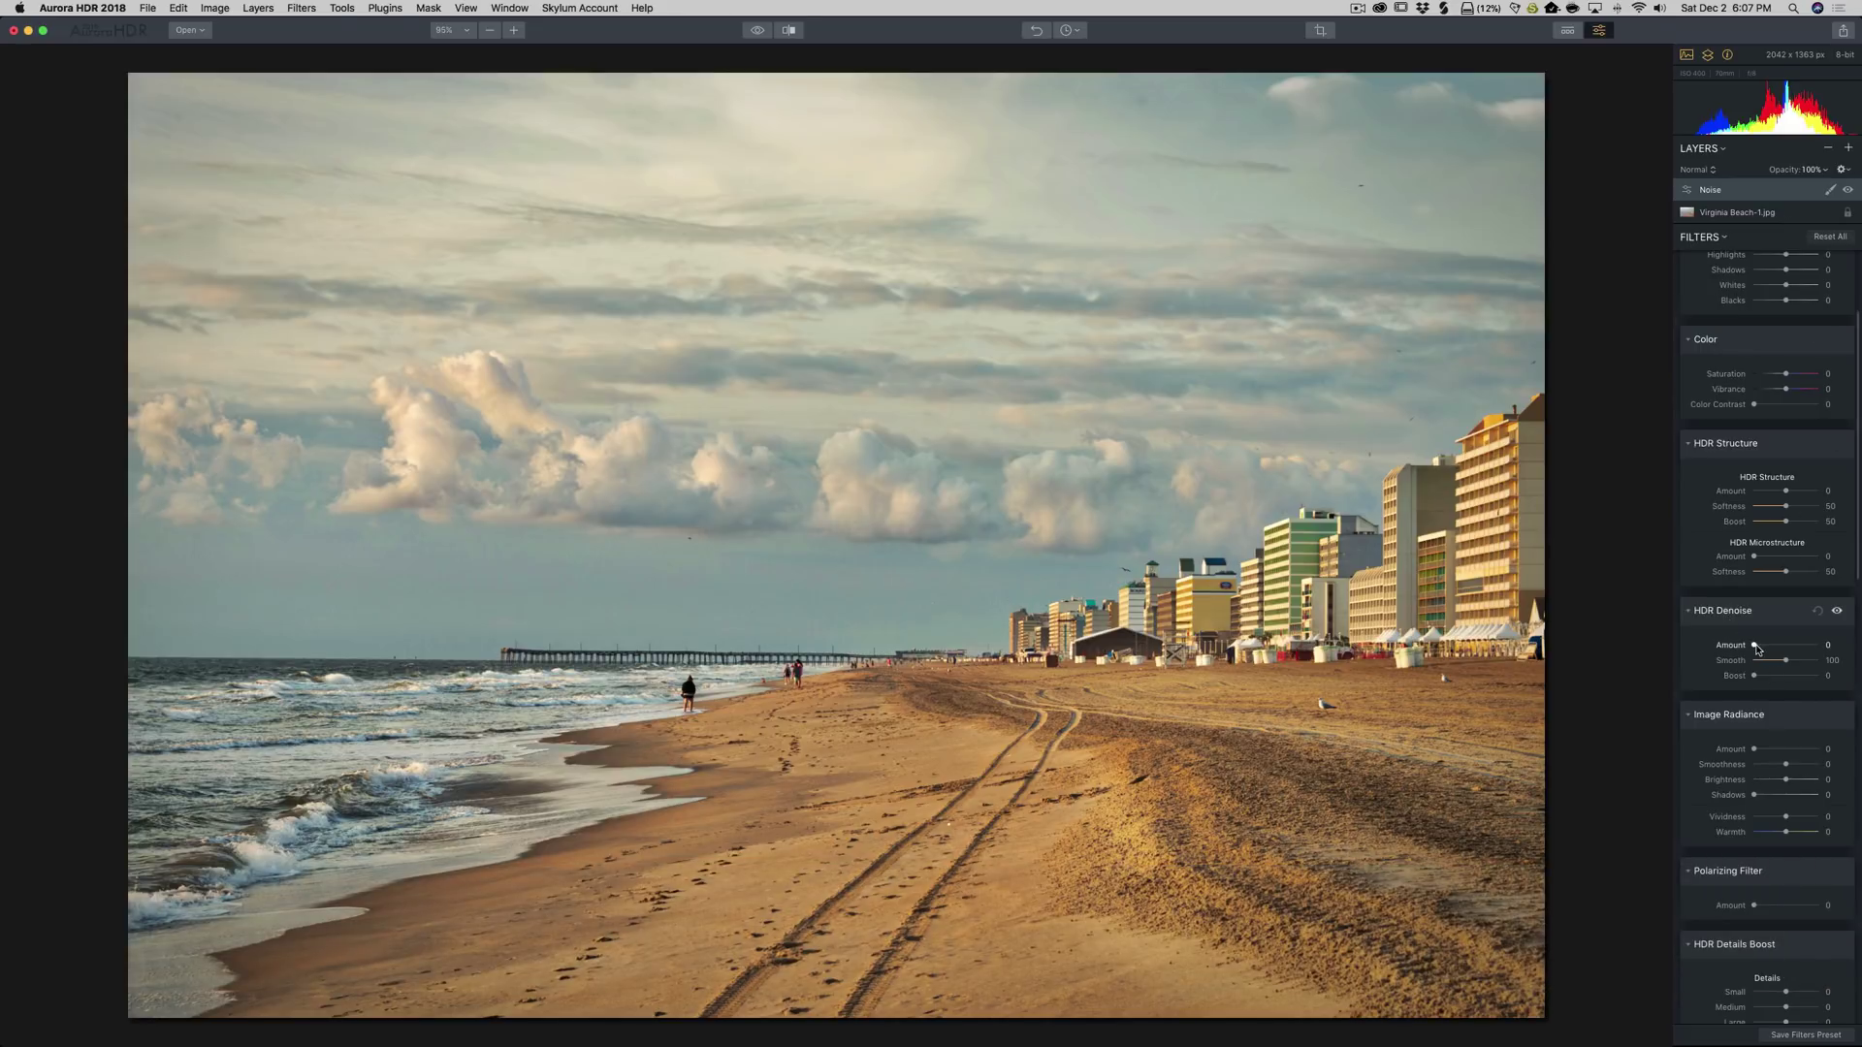
drag(1756, 646, 1789, 666)
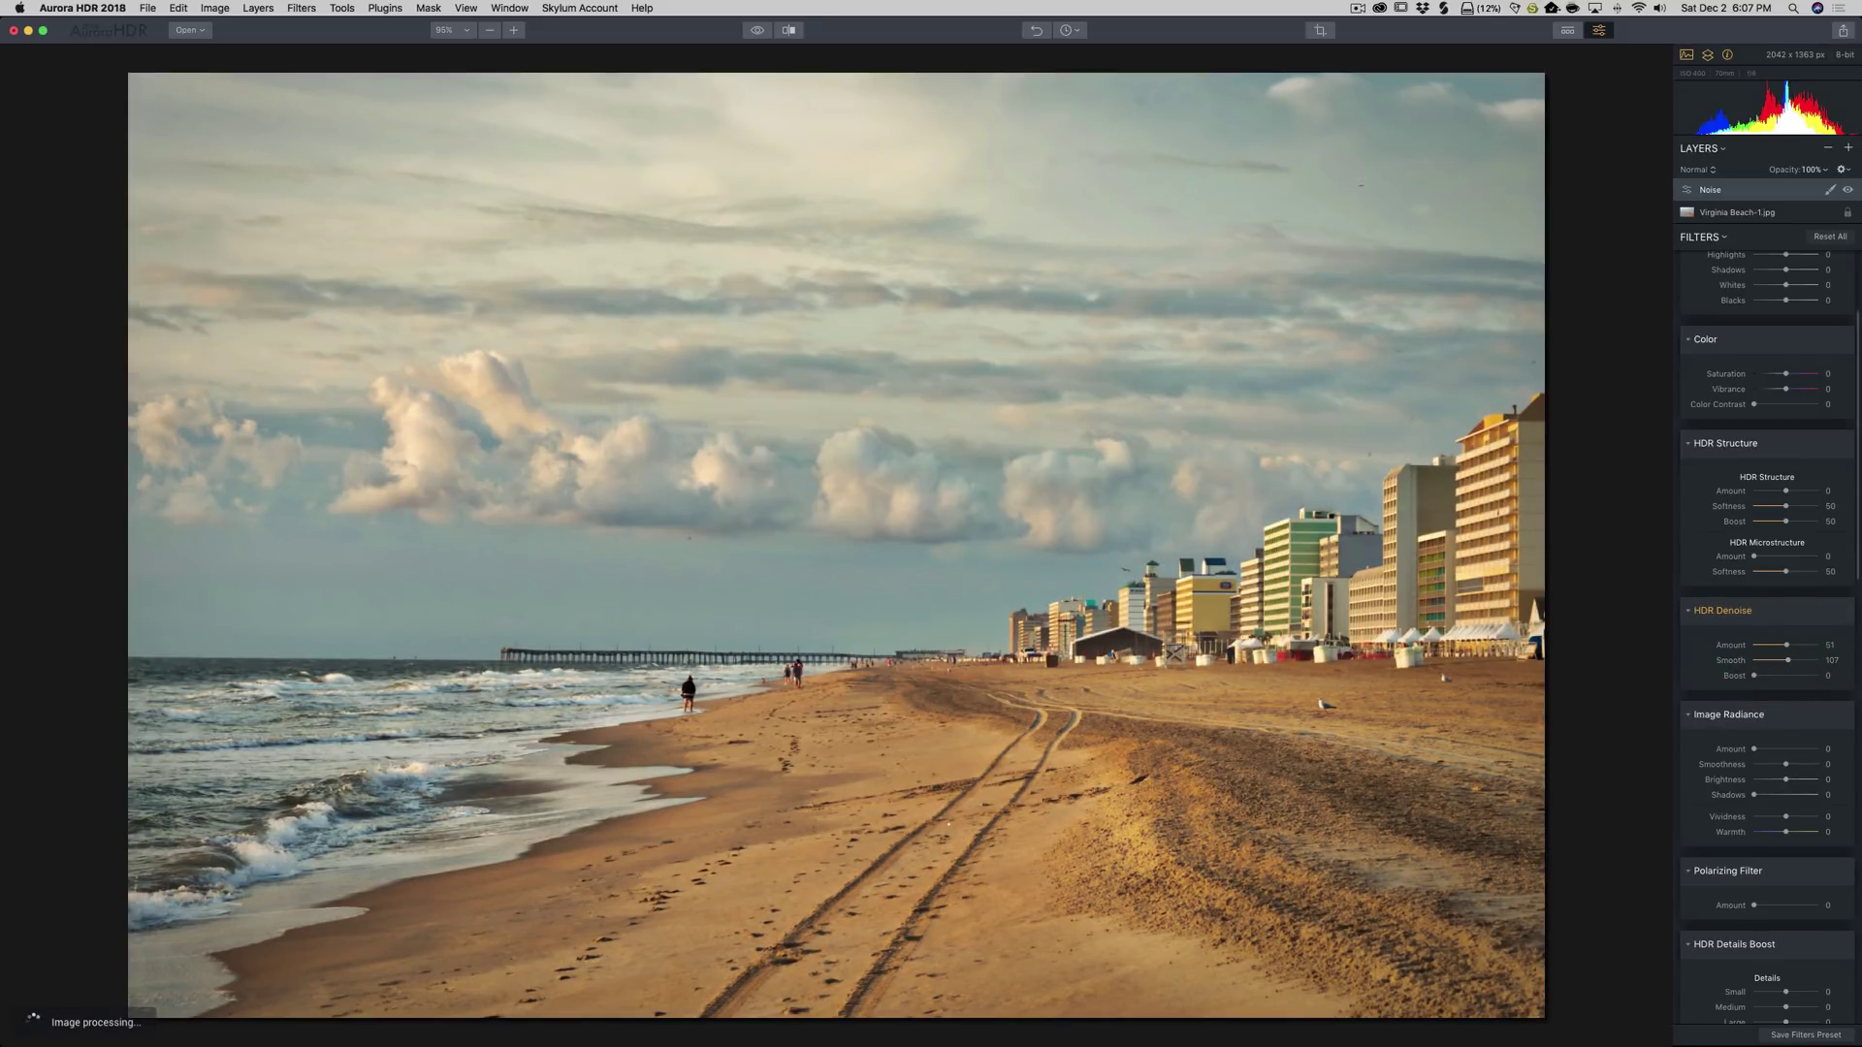
mouse_move(1753, 676)
mouse_down()
mouse_move(1818, 678)
mouse_move(1733, 677)
mouse_up()
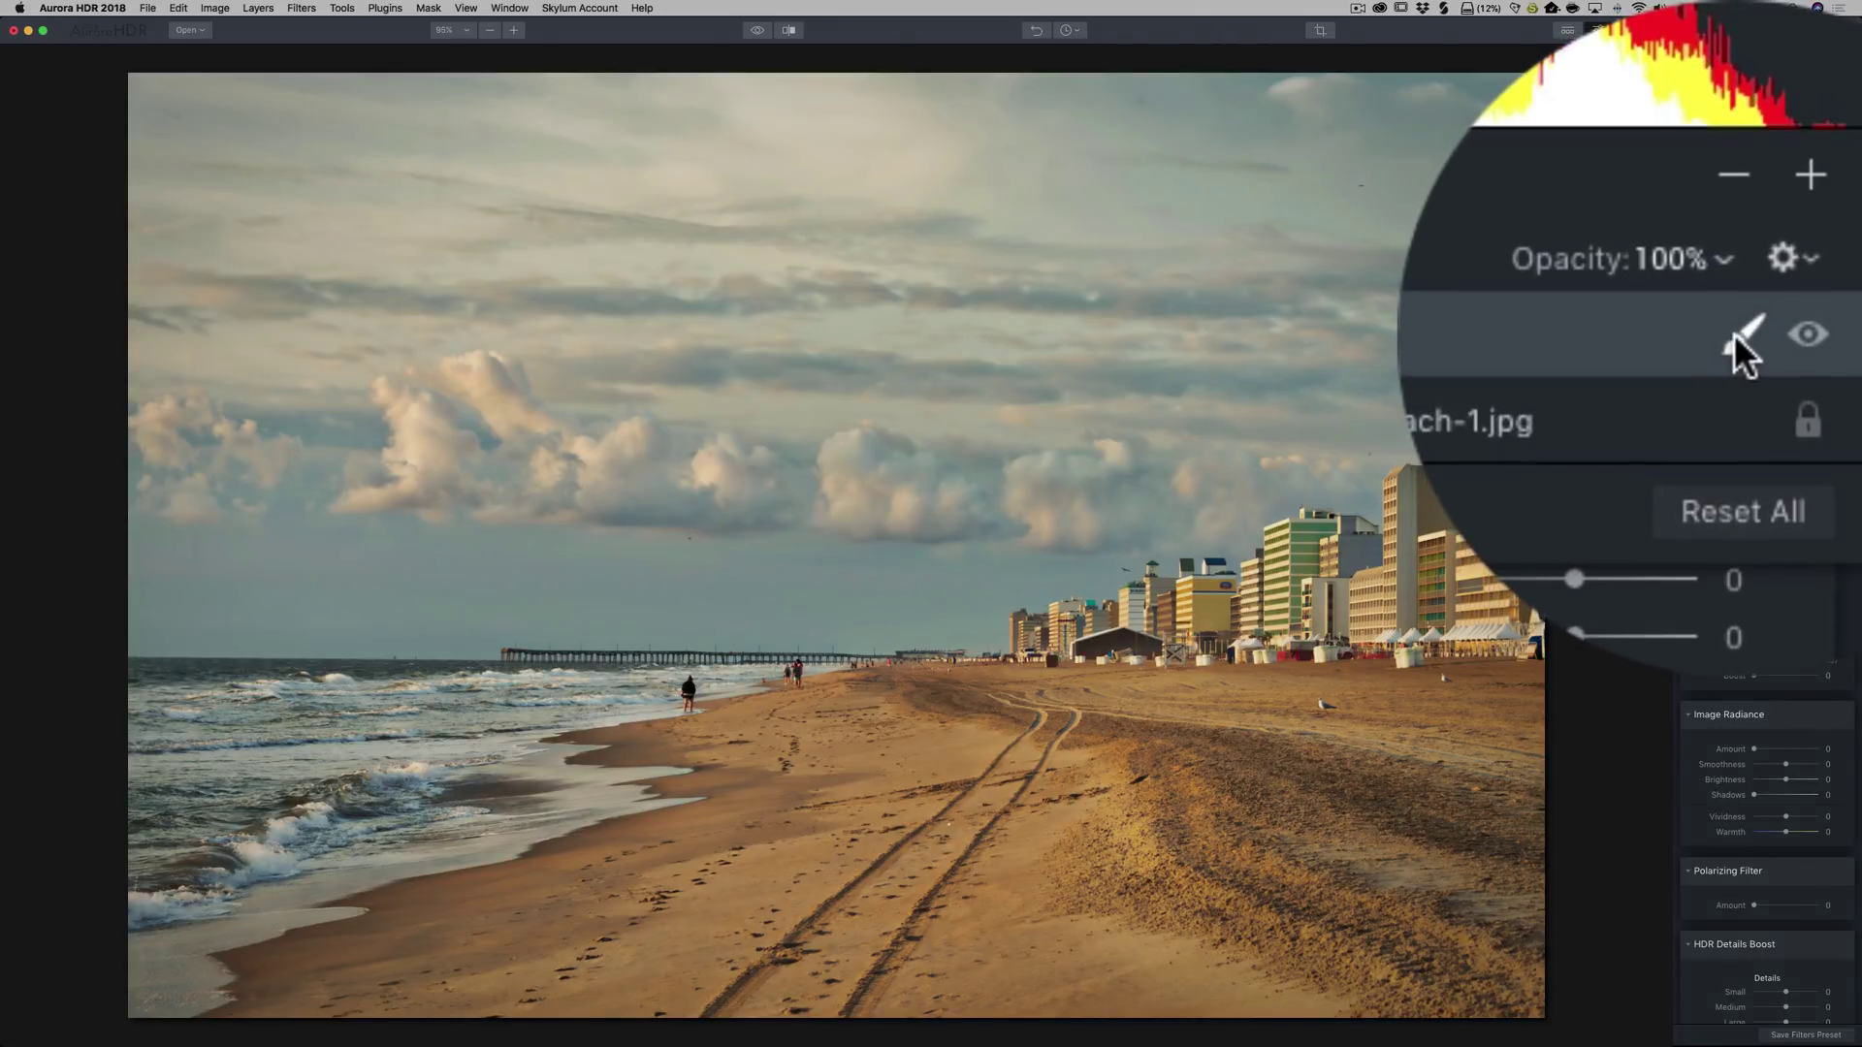
Choose a Brush mask for the Noise layer and paint it across the lower sky
click(1738, 338)
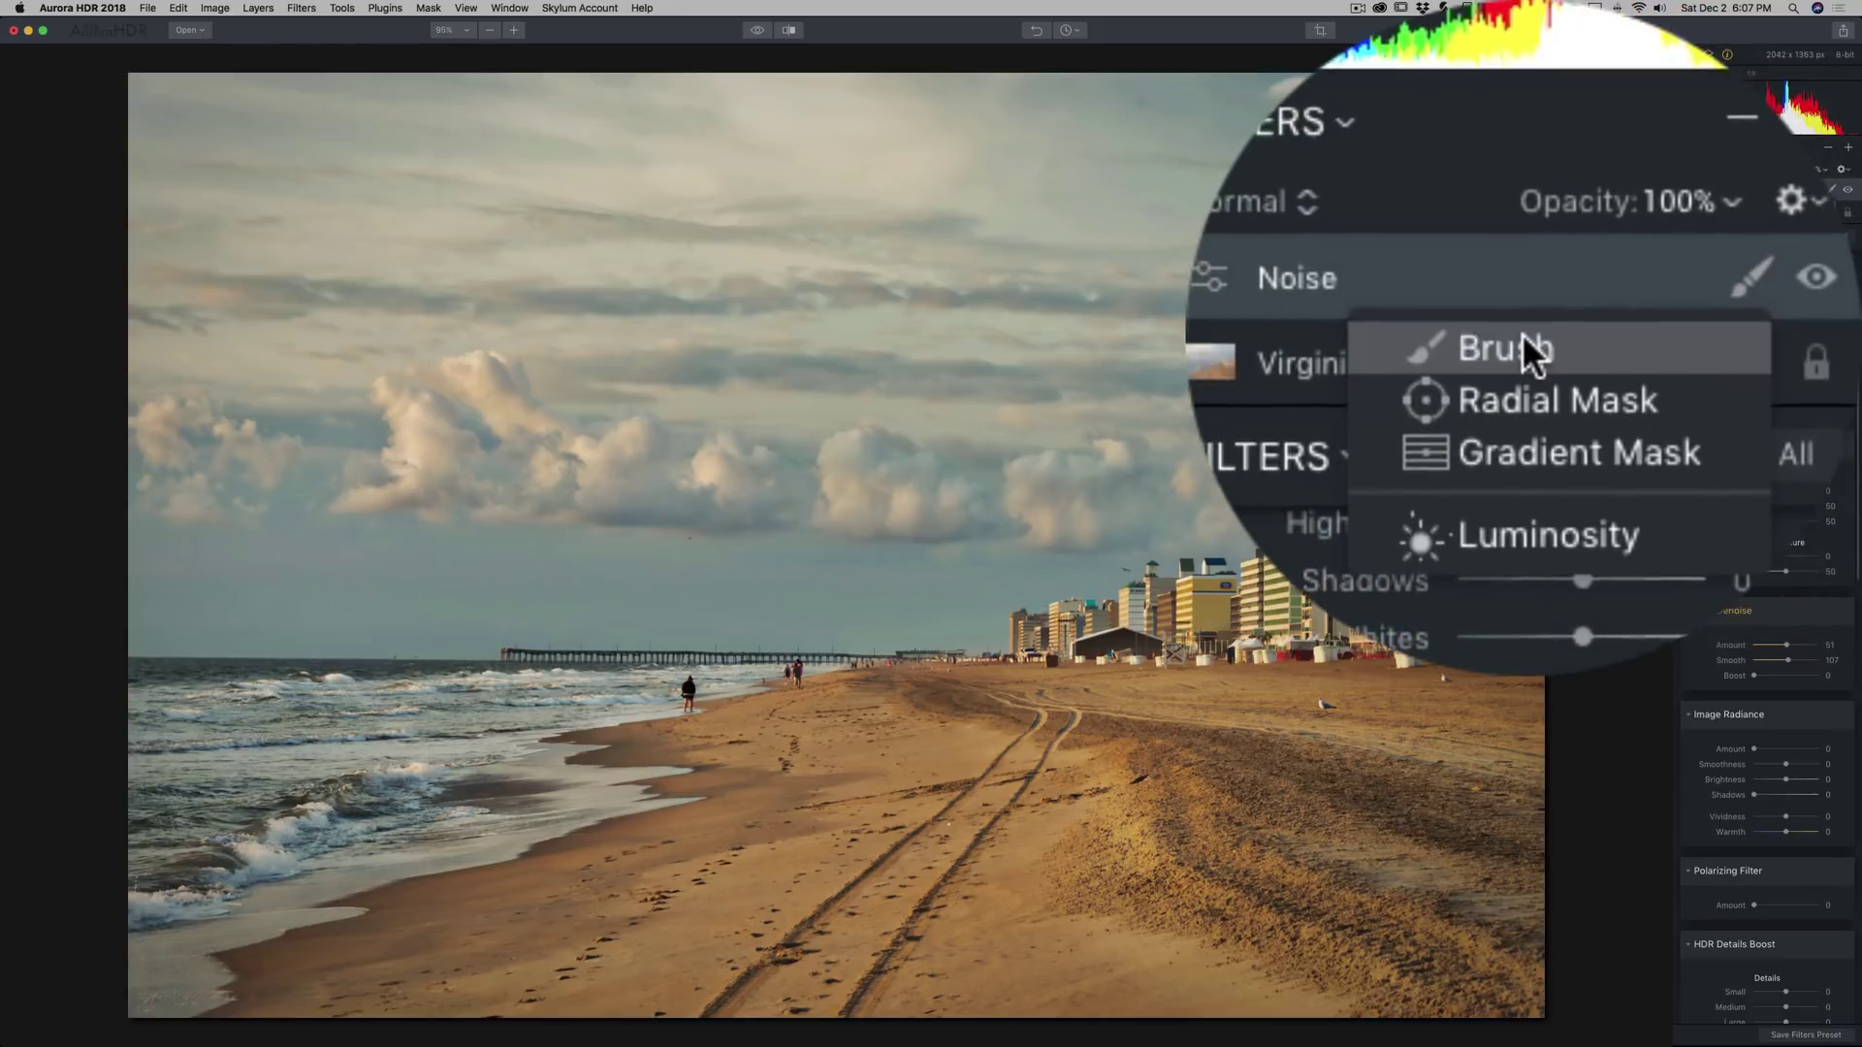
click(1522, 336)
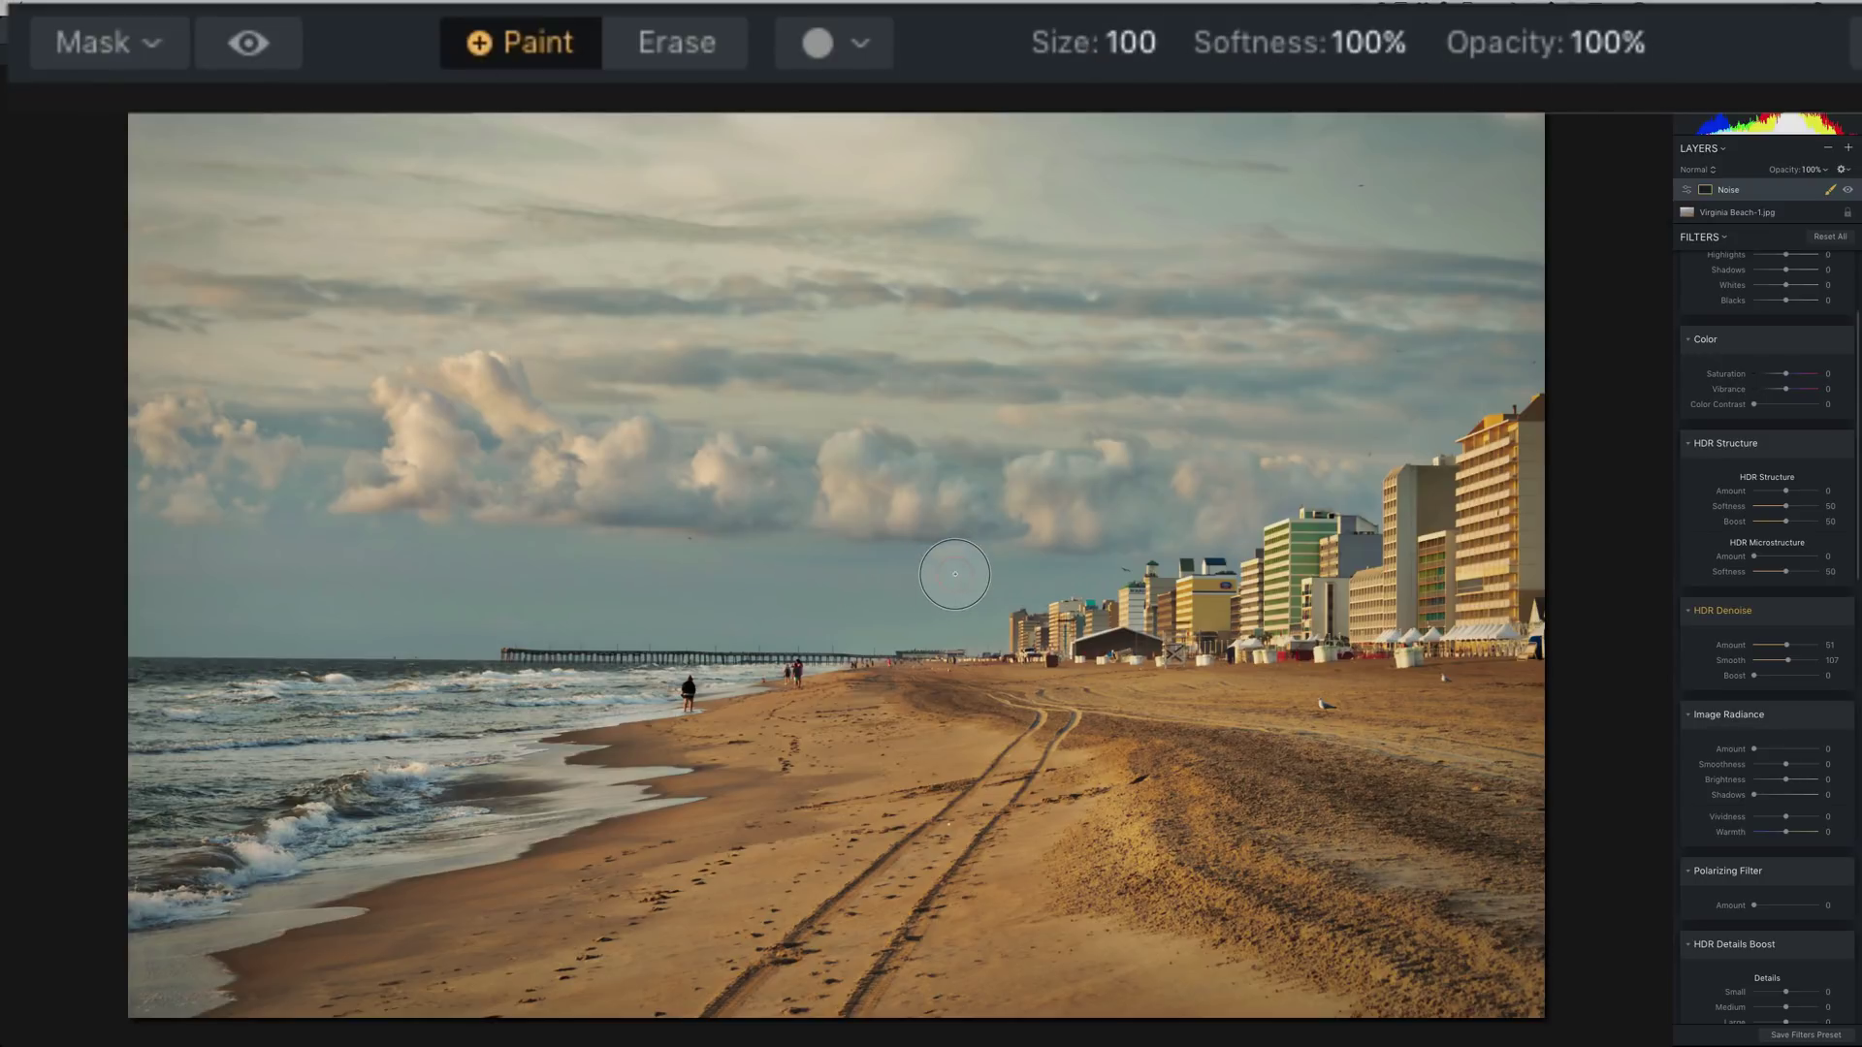
click(756, 579)
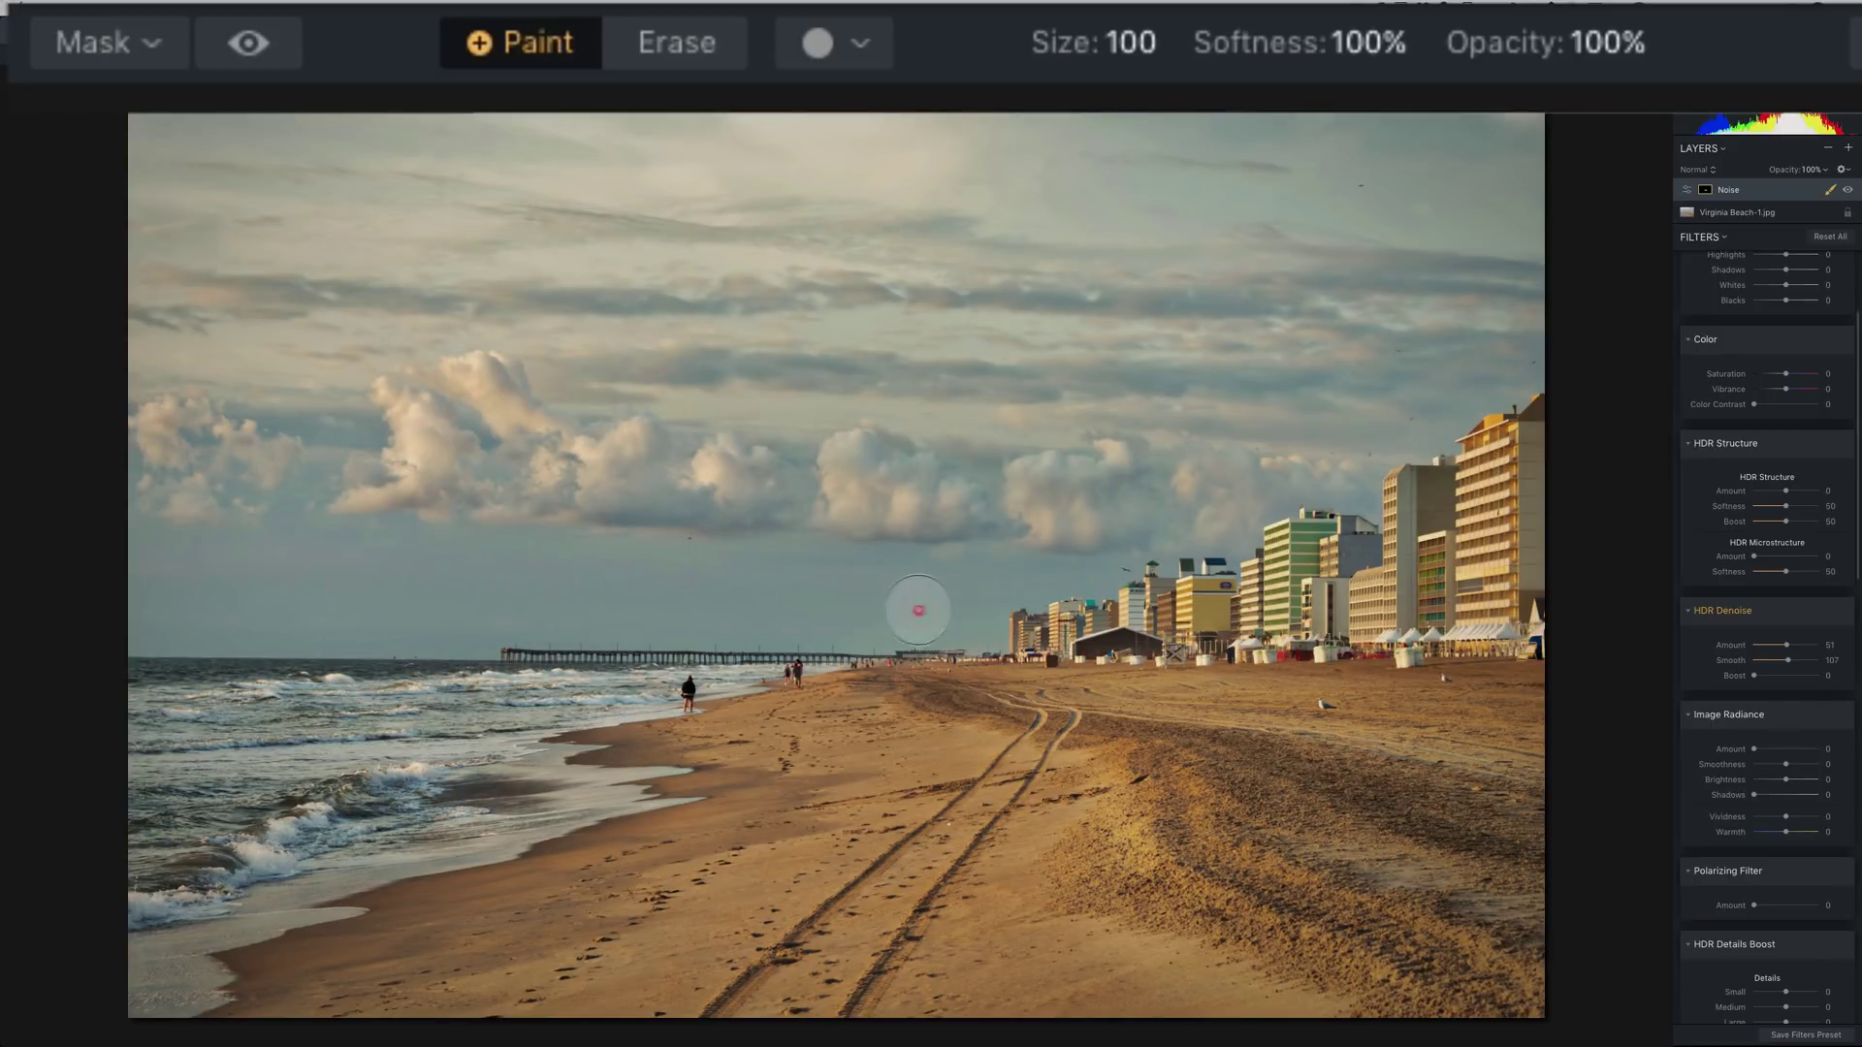
click(884, 608)
mouse_move(661, 580)
mouse_down()
mouse_move(828, 577)
mouse_move(184, 576)
mouse_move(336, 607)
mouse_move(298, 616)
mouse_move(773, 602)
mouse_up()
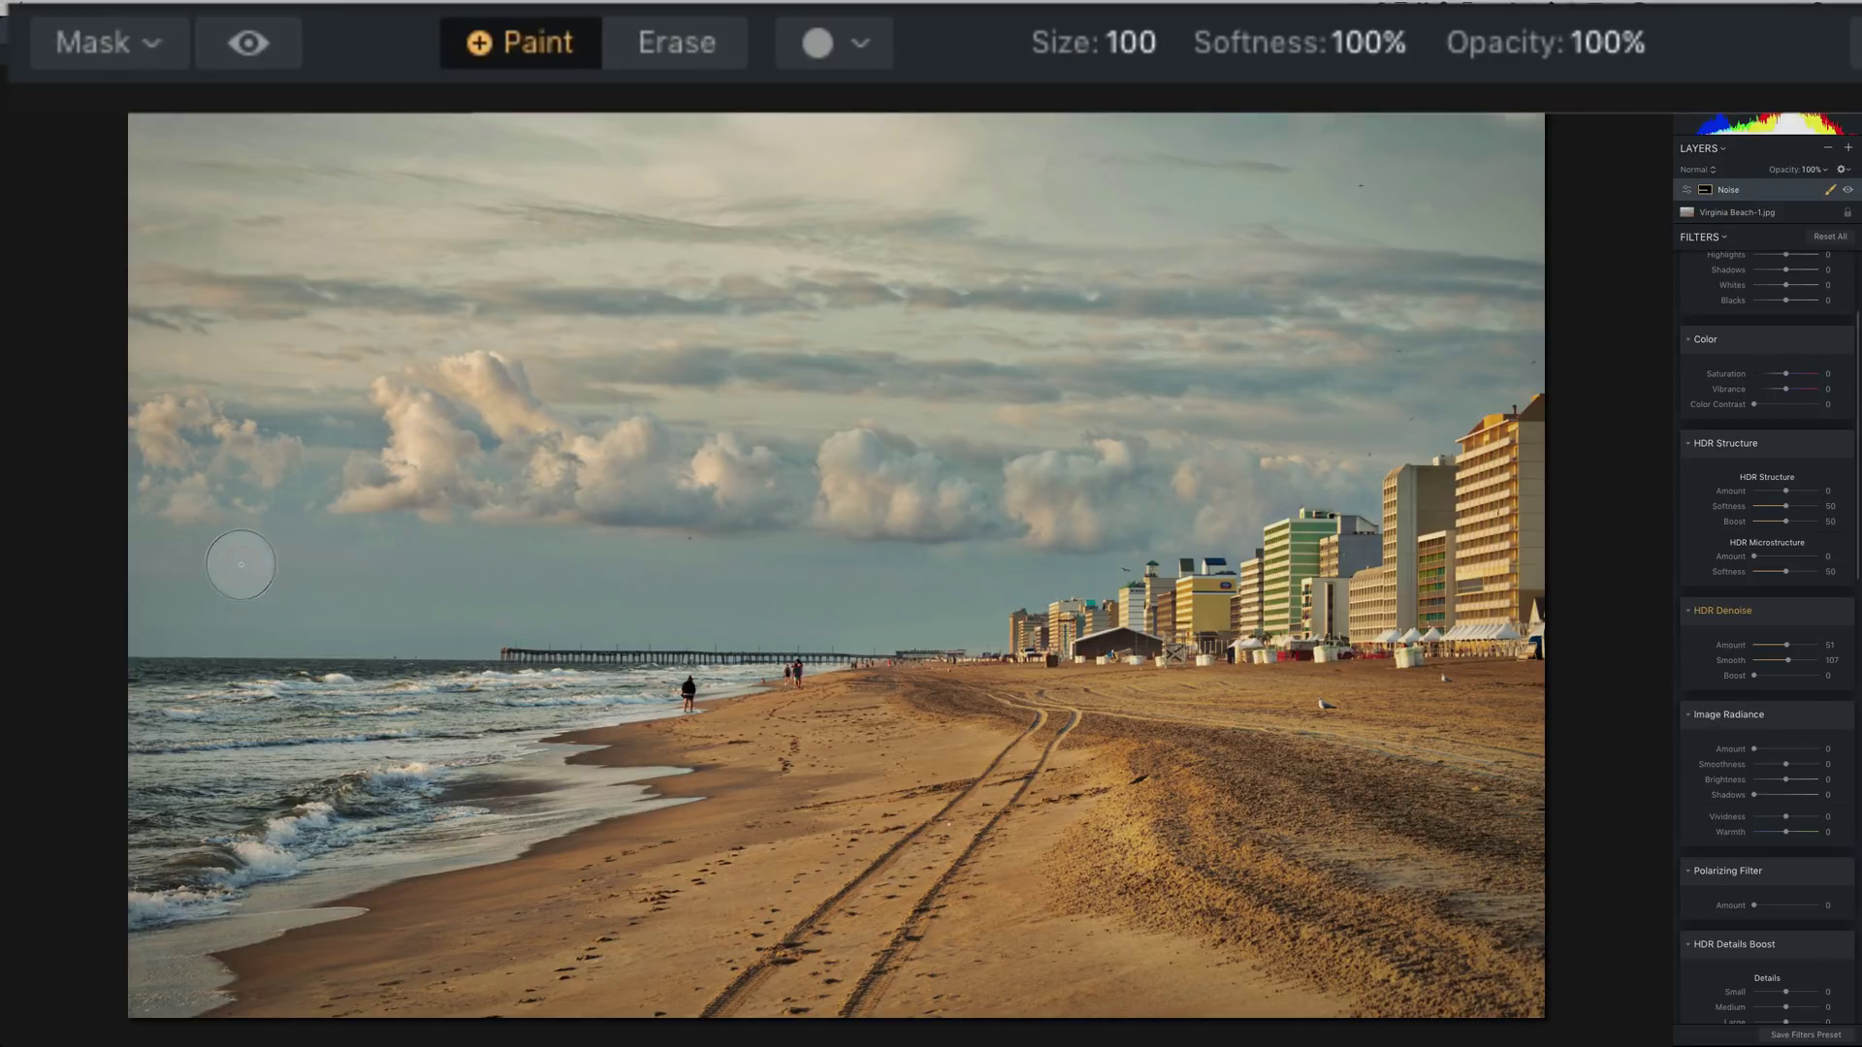
With the red overlay shown, extend the mask to the sky's left edge and along the horizon
click(252, 44)
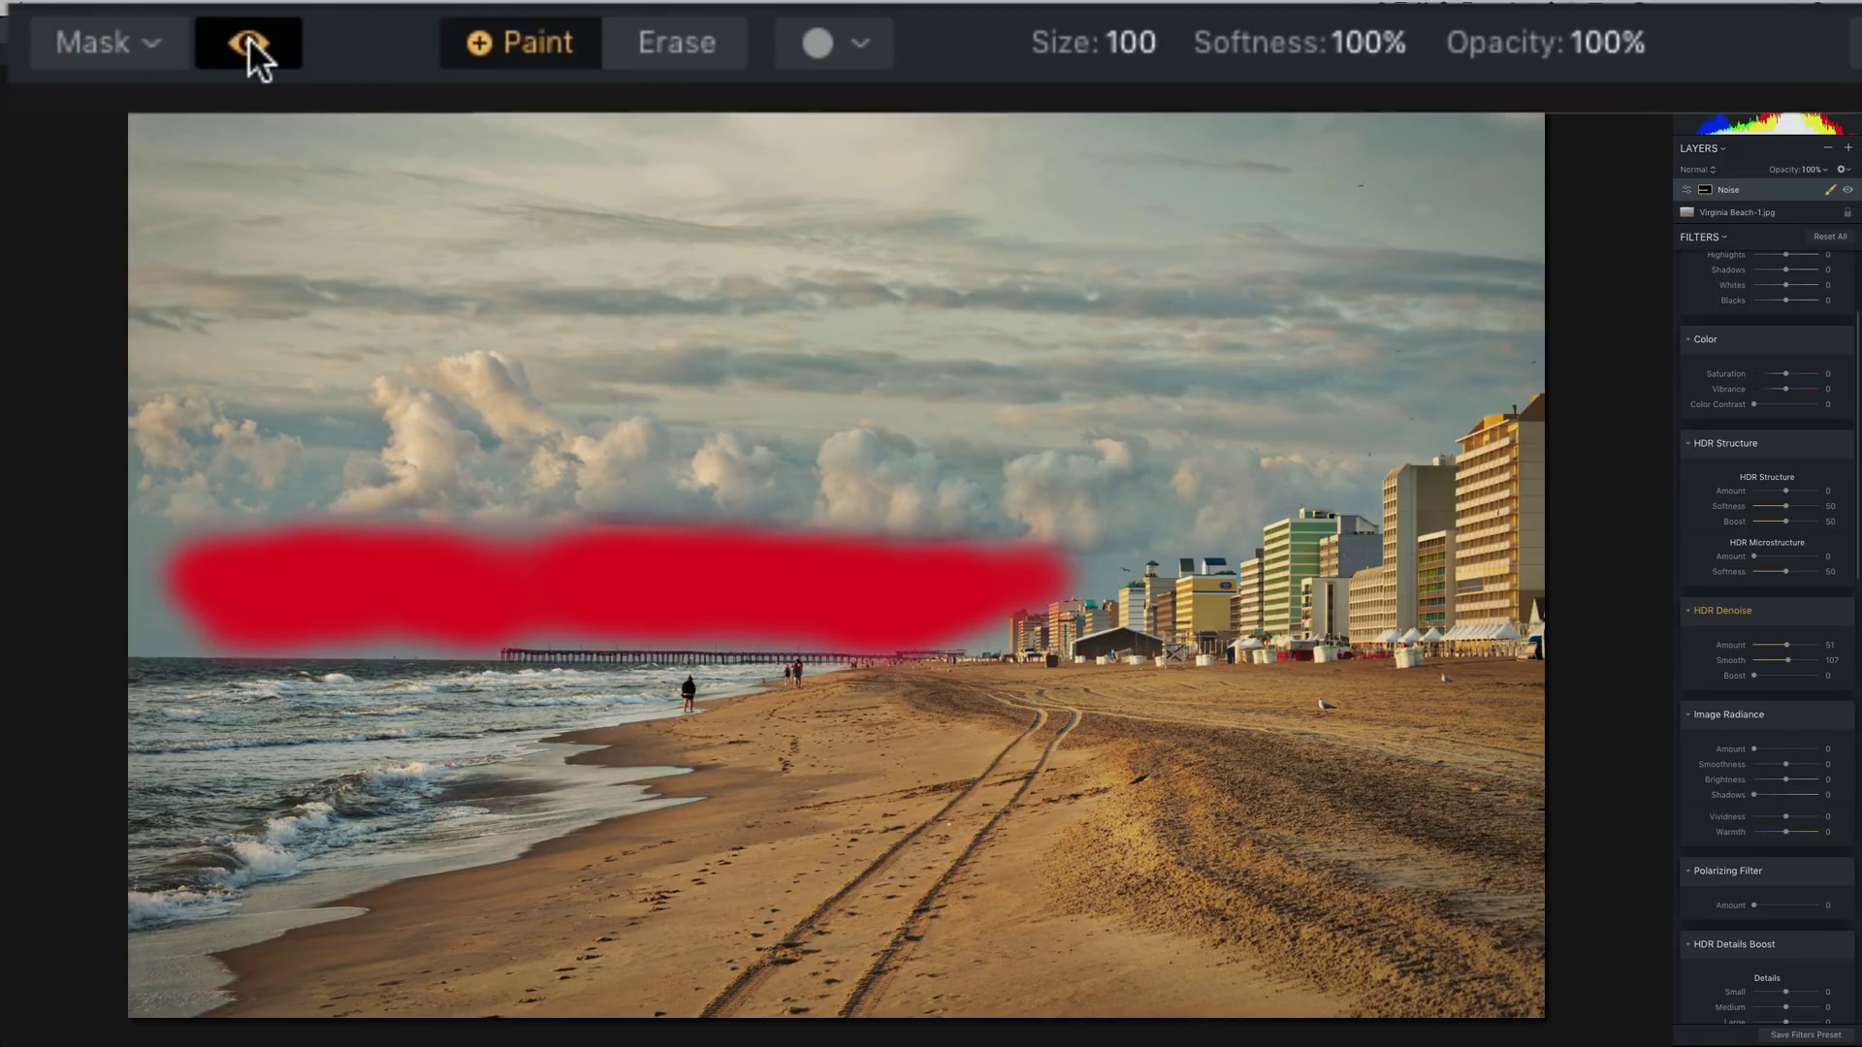
mouse_move(117, 566)
mouse_down()
mouse_move(197, 592)
mouse_move(95, 614)
mouse_move(215, 616)
mouse_move(183, 626)
mouse_move(941, 603)
mouse_up()
key(bracketleft)
key(bracketleft)
key(bracketleft)
key(bracketleft)
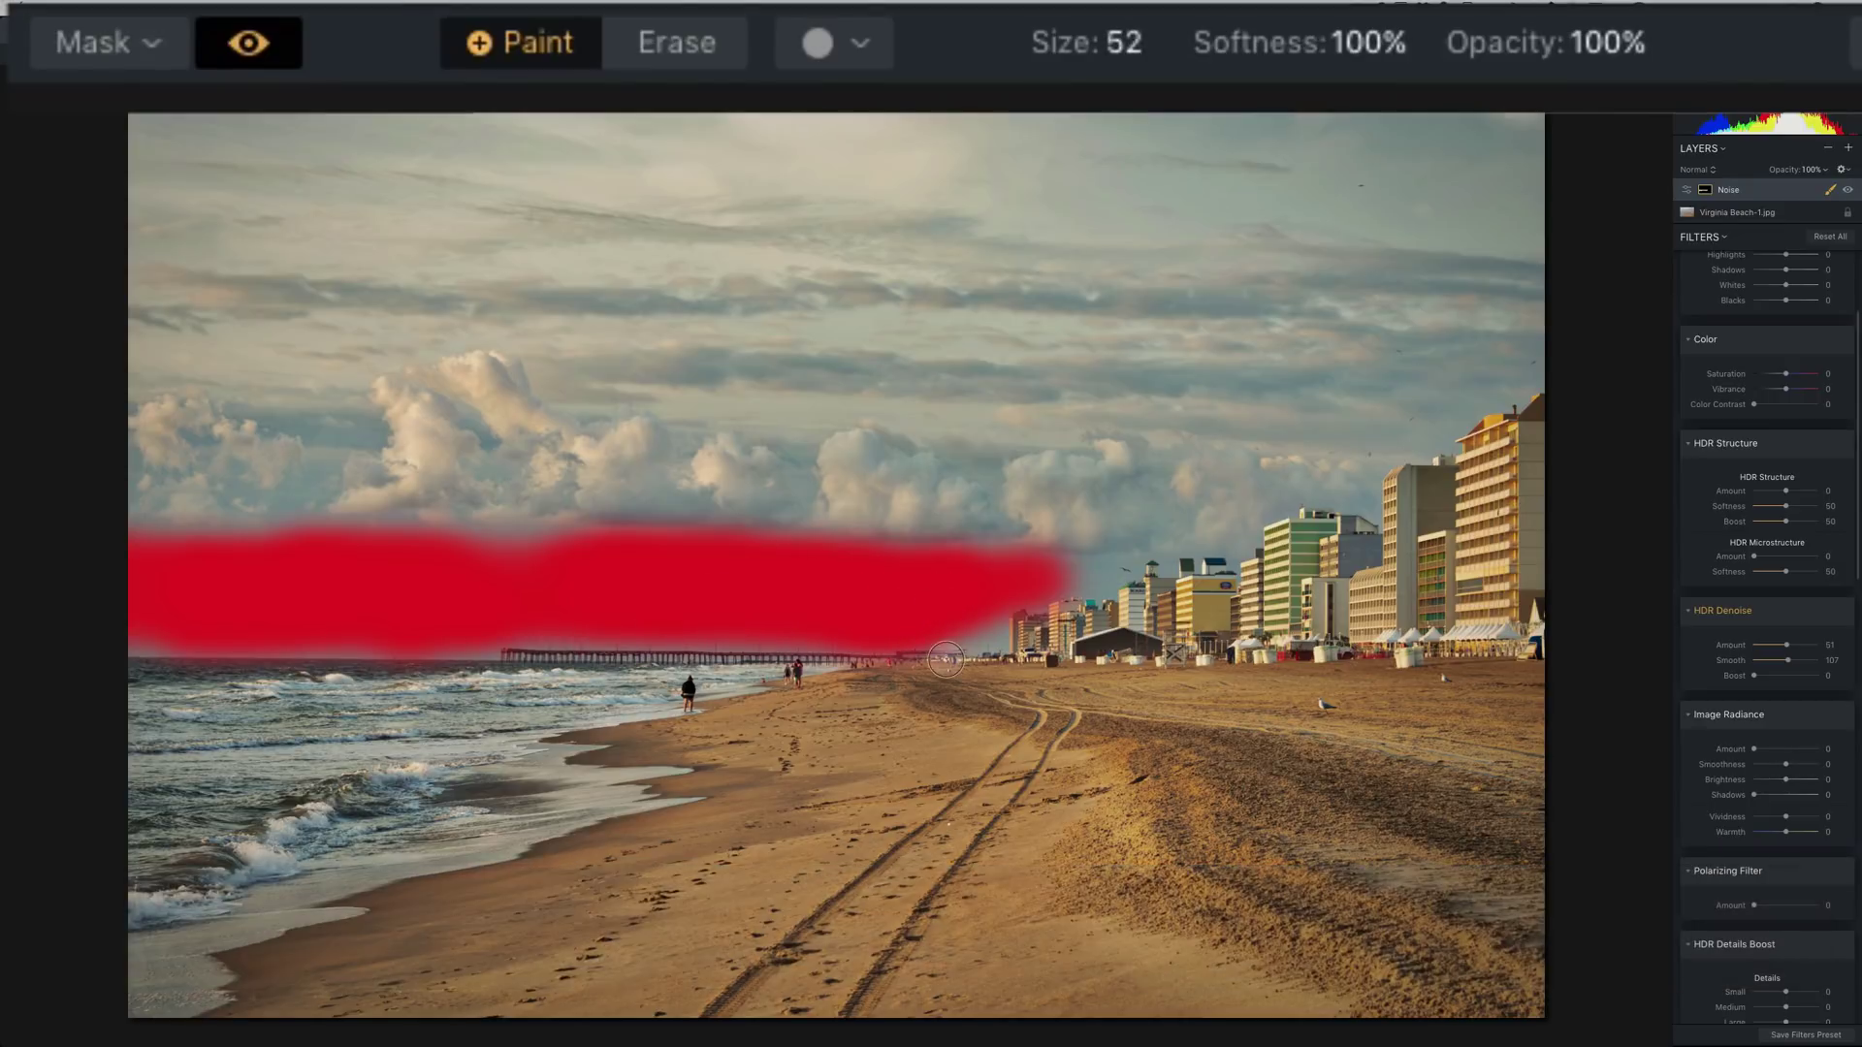
mouse_move(941, 633)
mouse_down()
mouse_move(995, 636)
mouse_move(997, 595)
mouse_move(1120, 564)
mouse_move(1104, 584)
mouse_up()
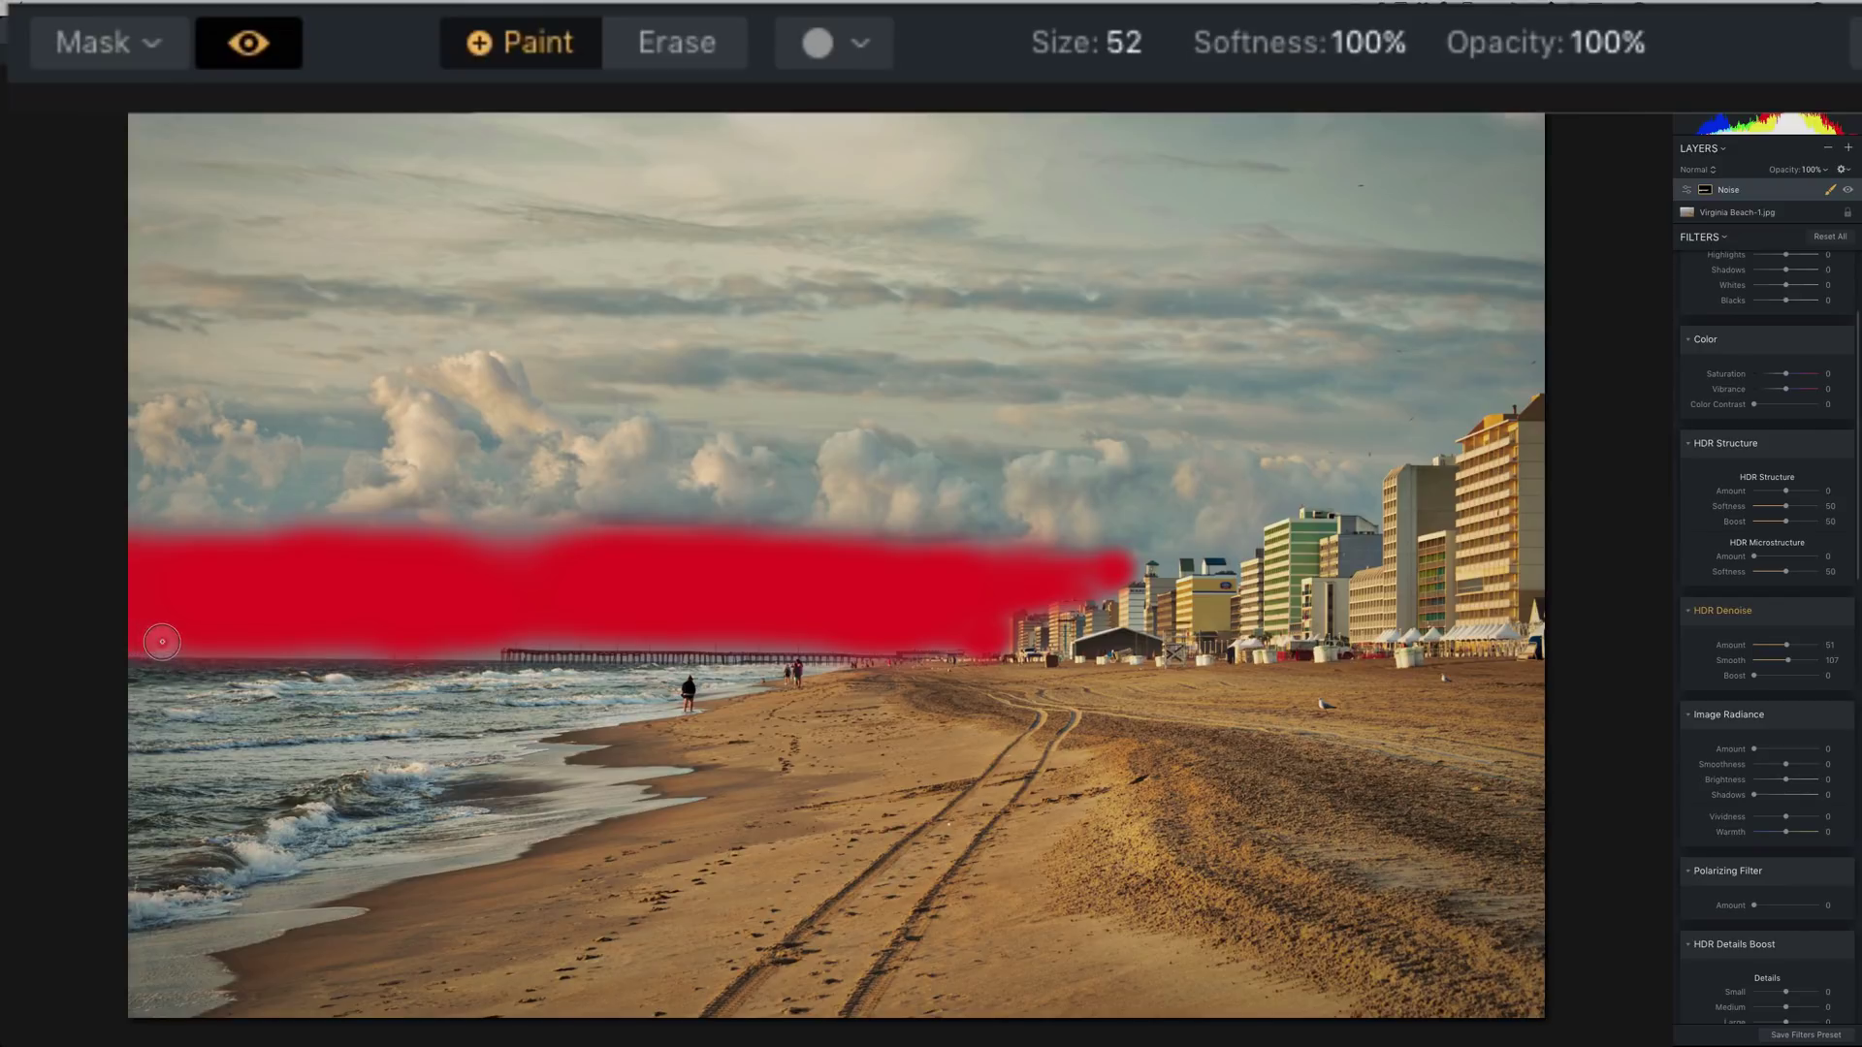
click(249, 43)
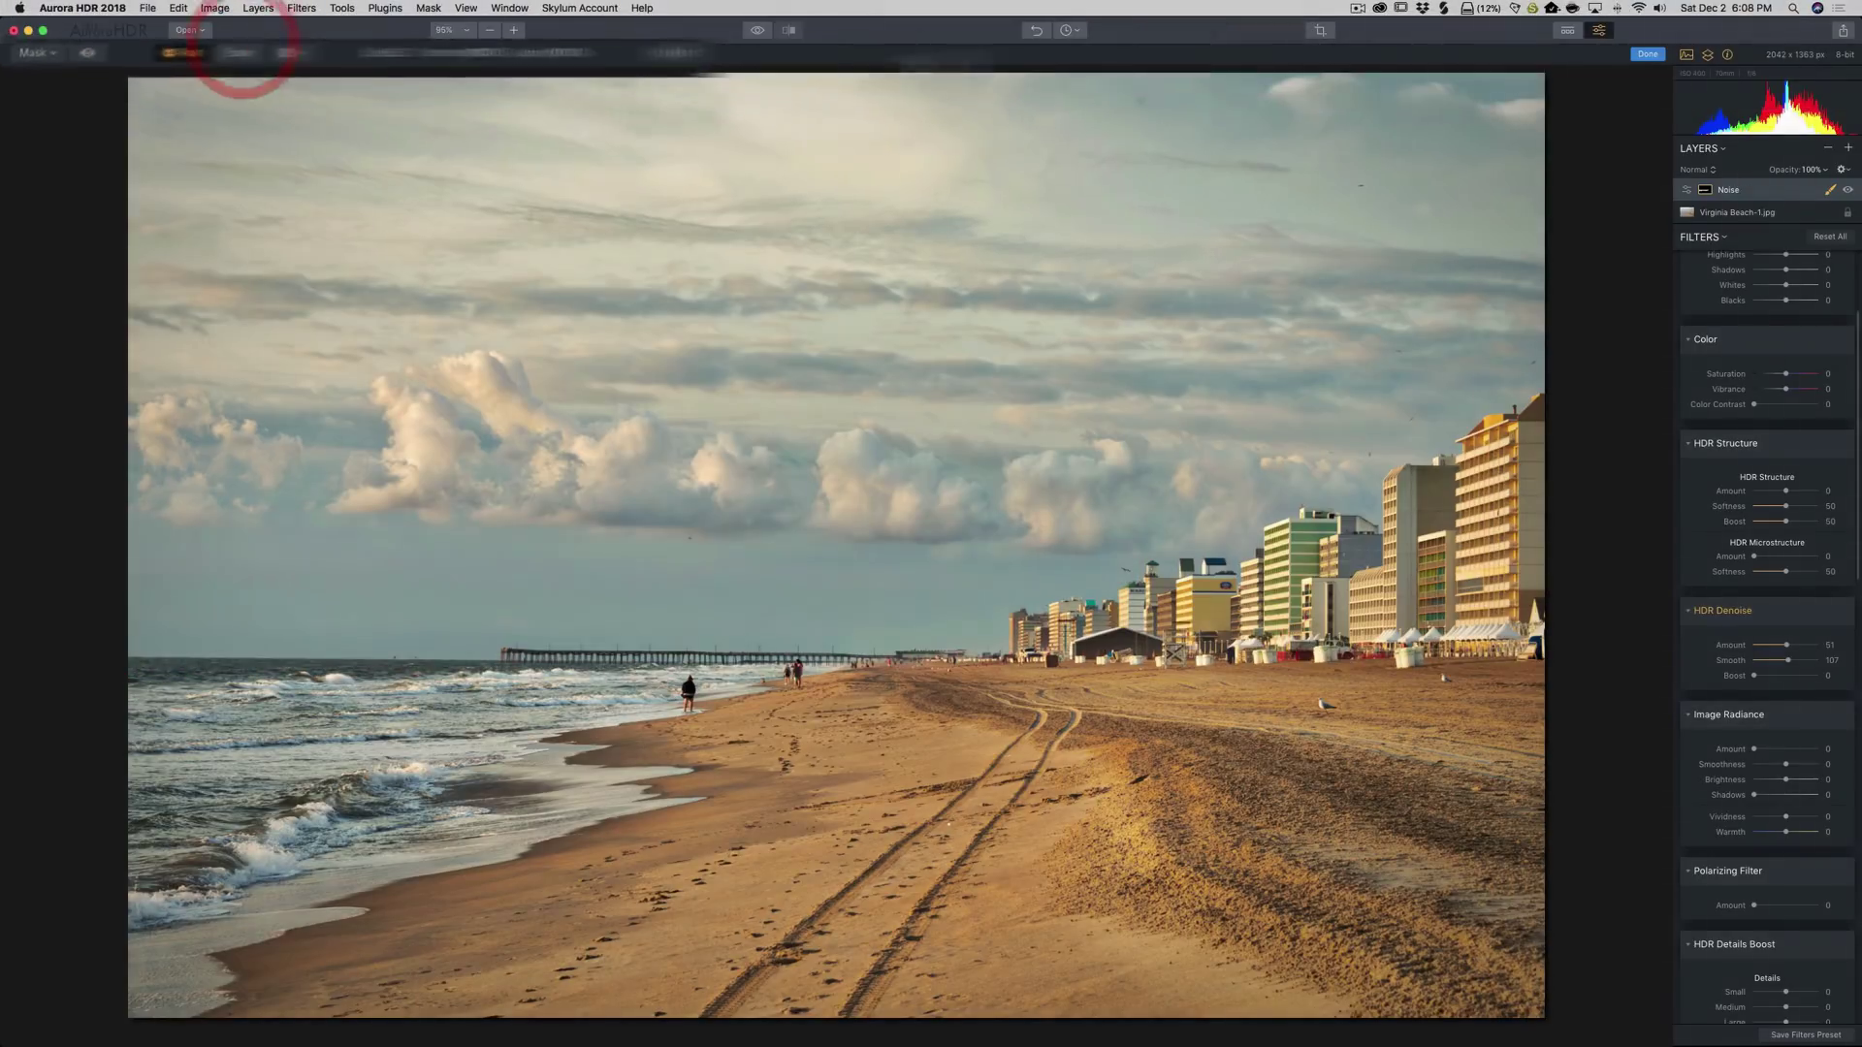
Finish the Noise layer mask and compare the edit against the unedited original
click(1649, 55)
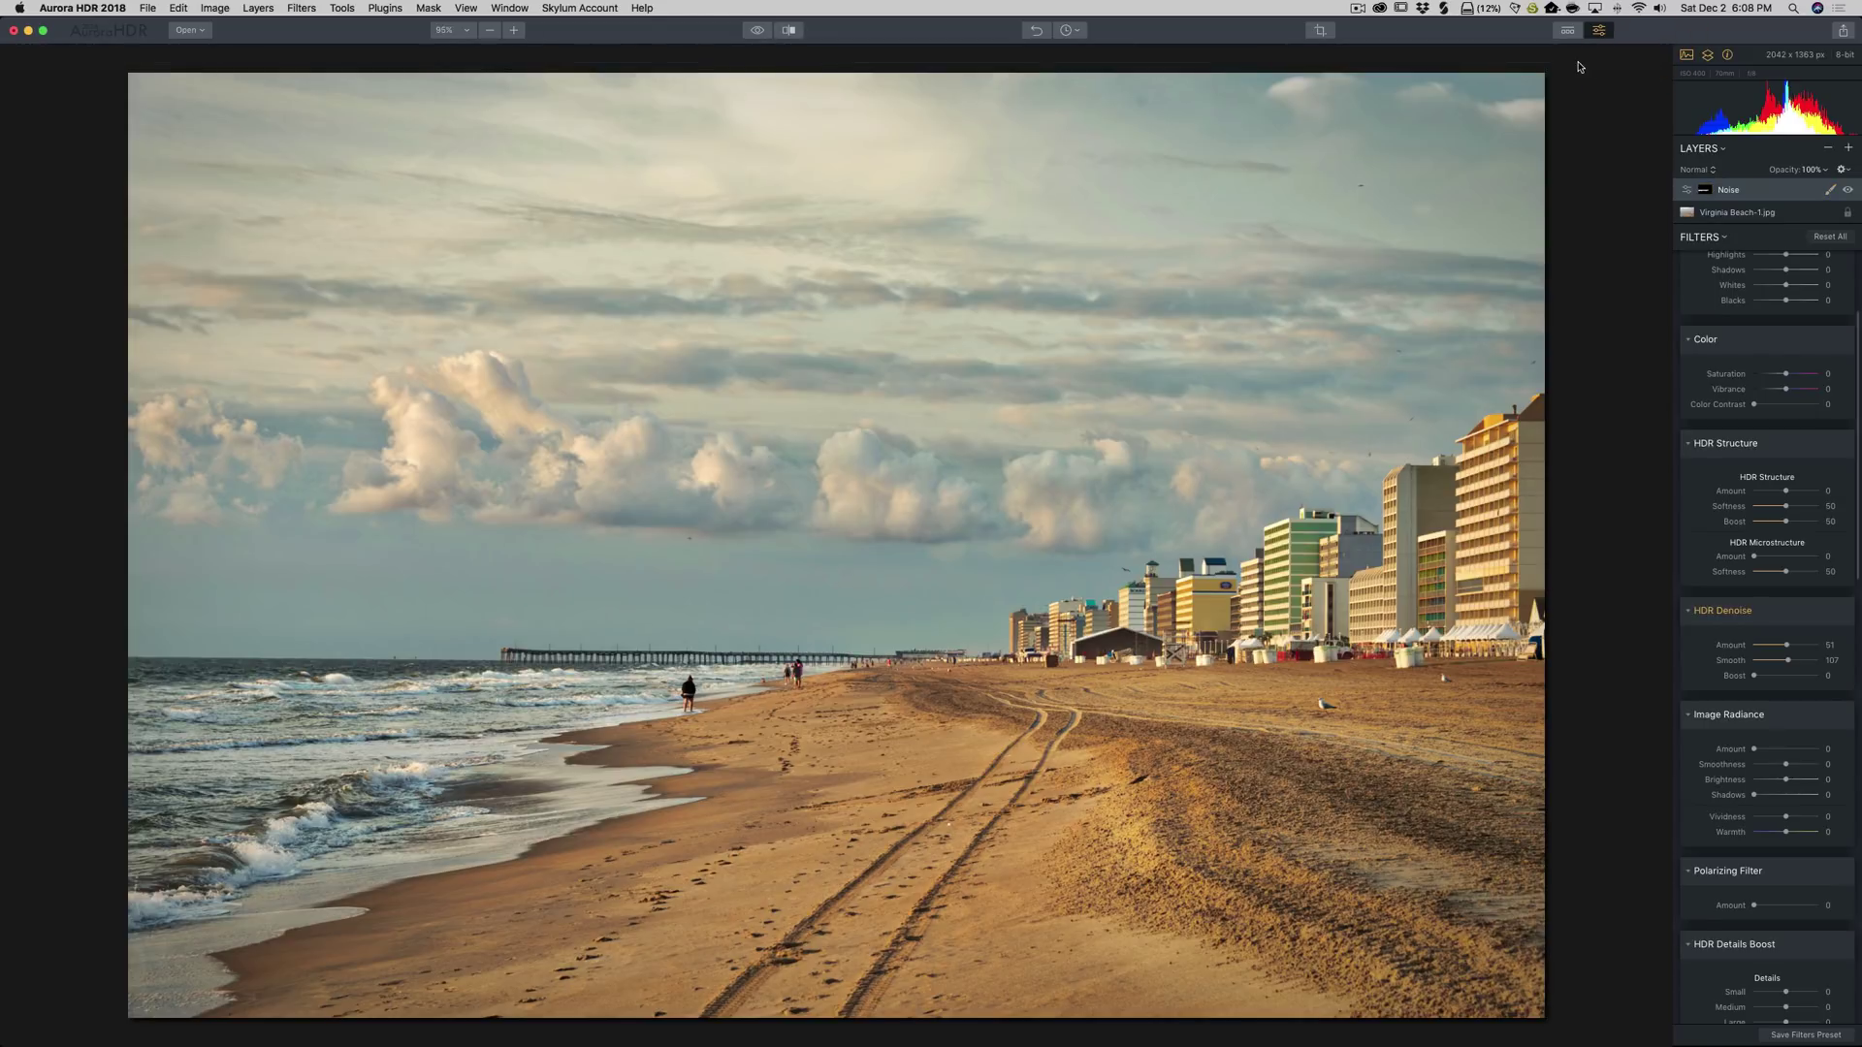
click(758, 31)
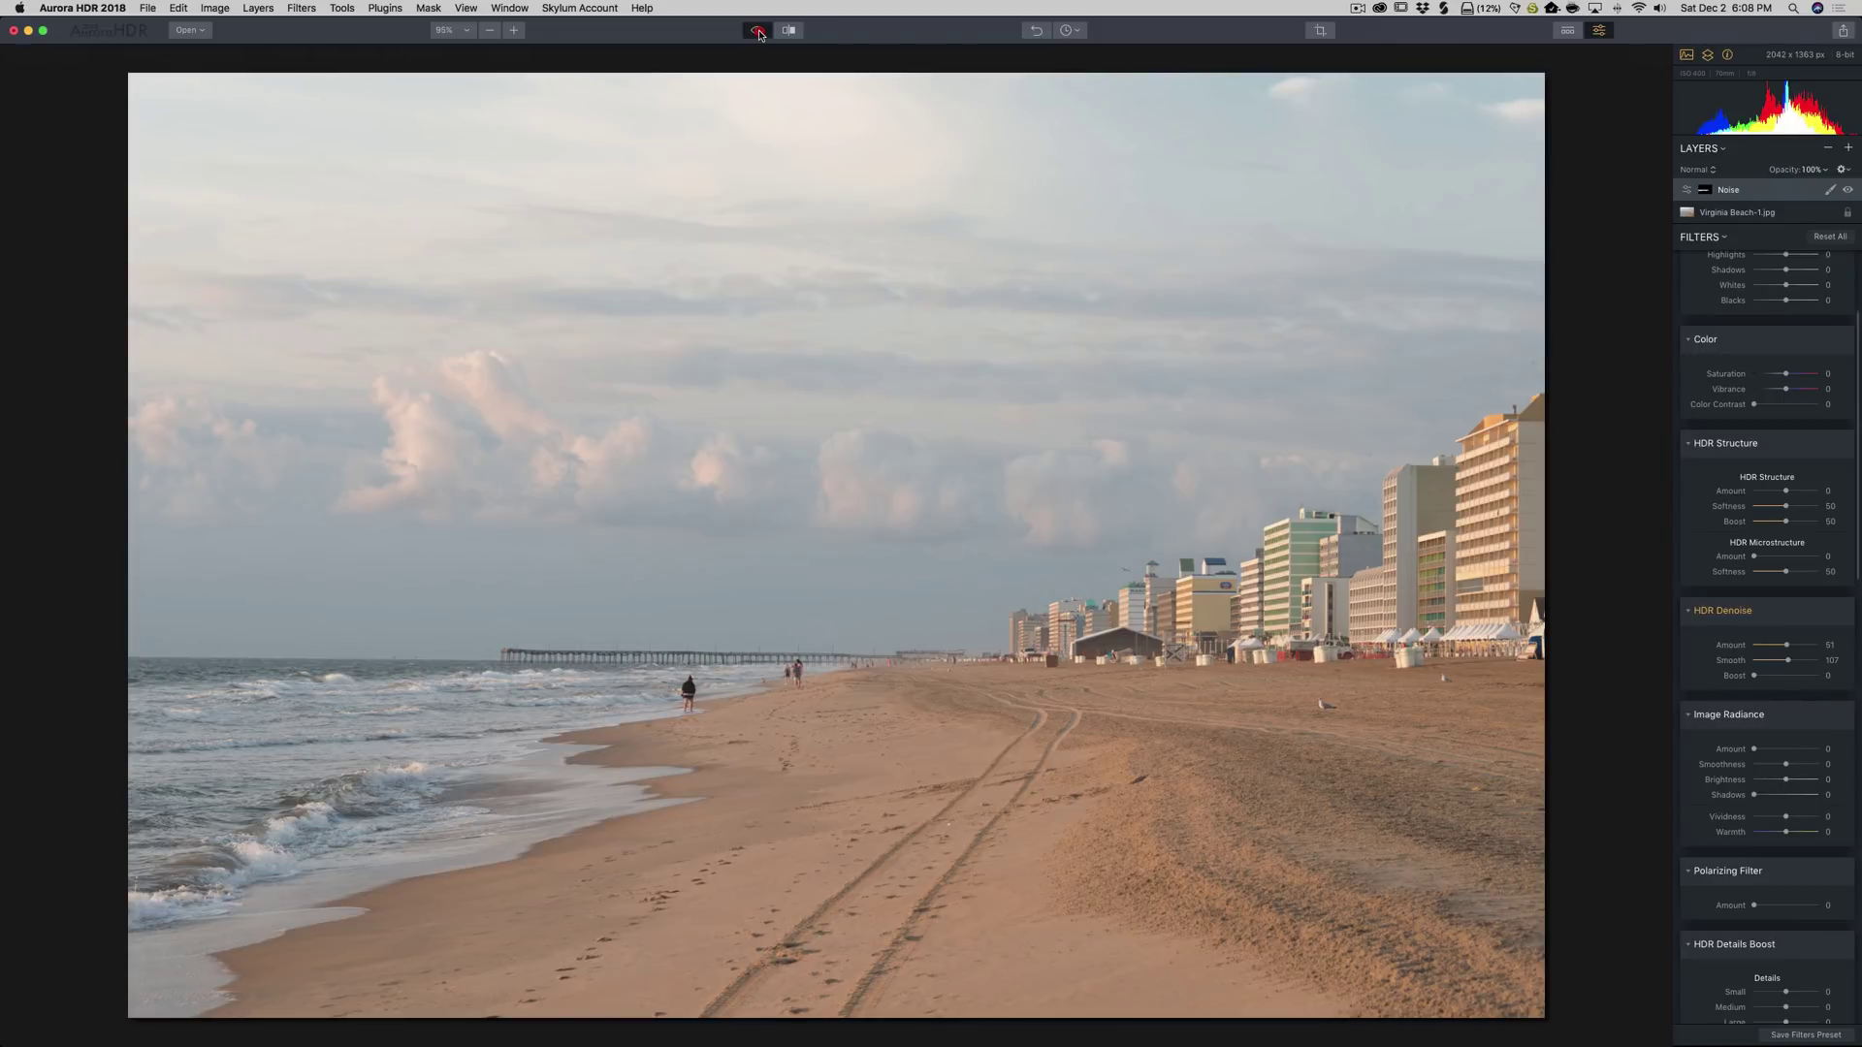
click(758, 31)
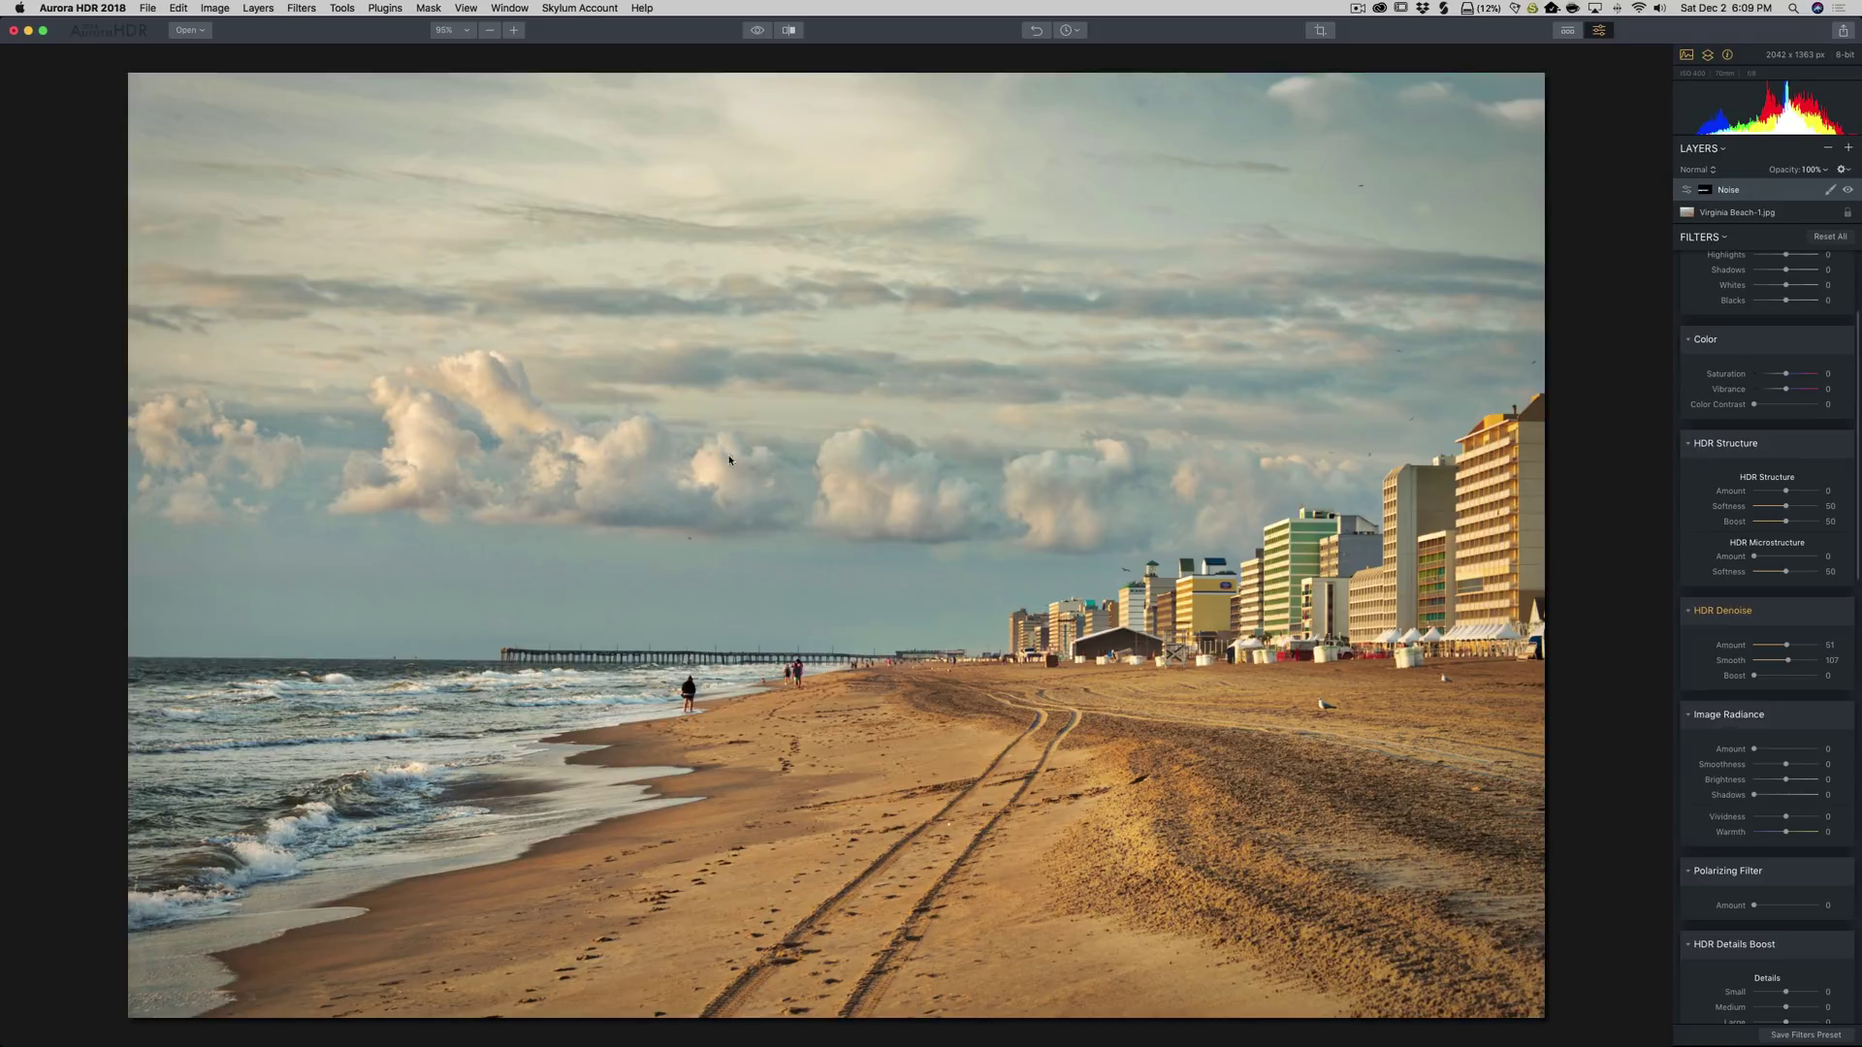
Inspect the photo in before/after split view by sliding the divider, then turn it off
click(789, 31)
drag(807, 283, 736, 262)
click(789, 30)
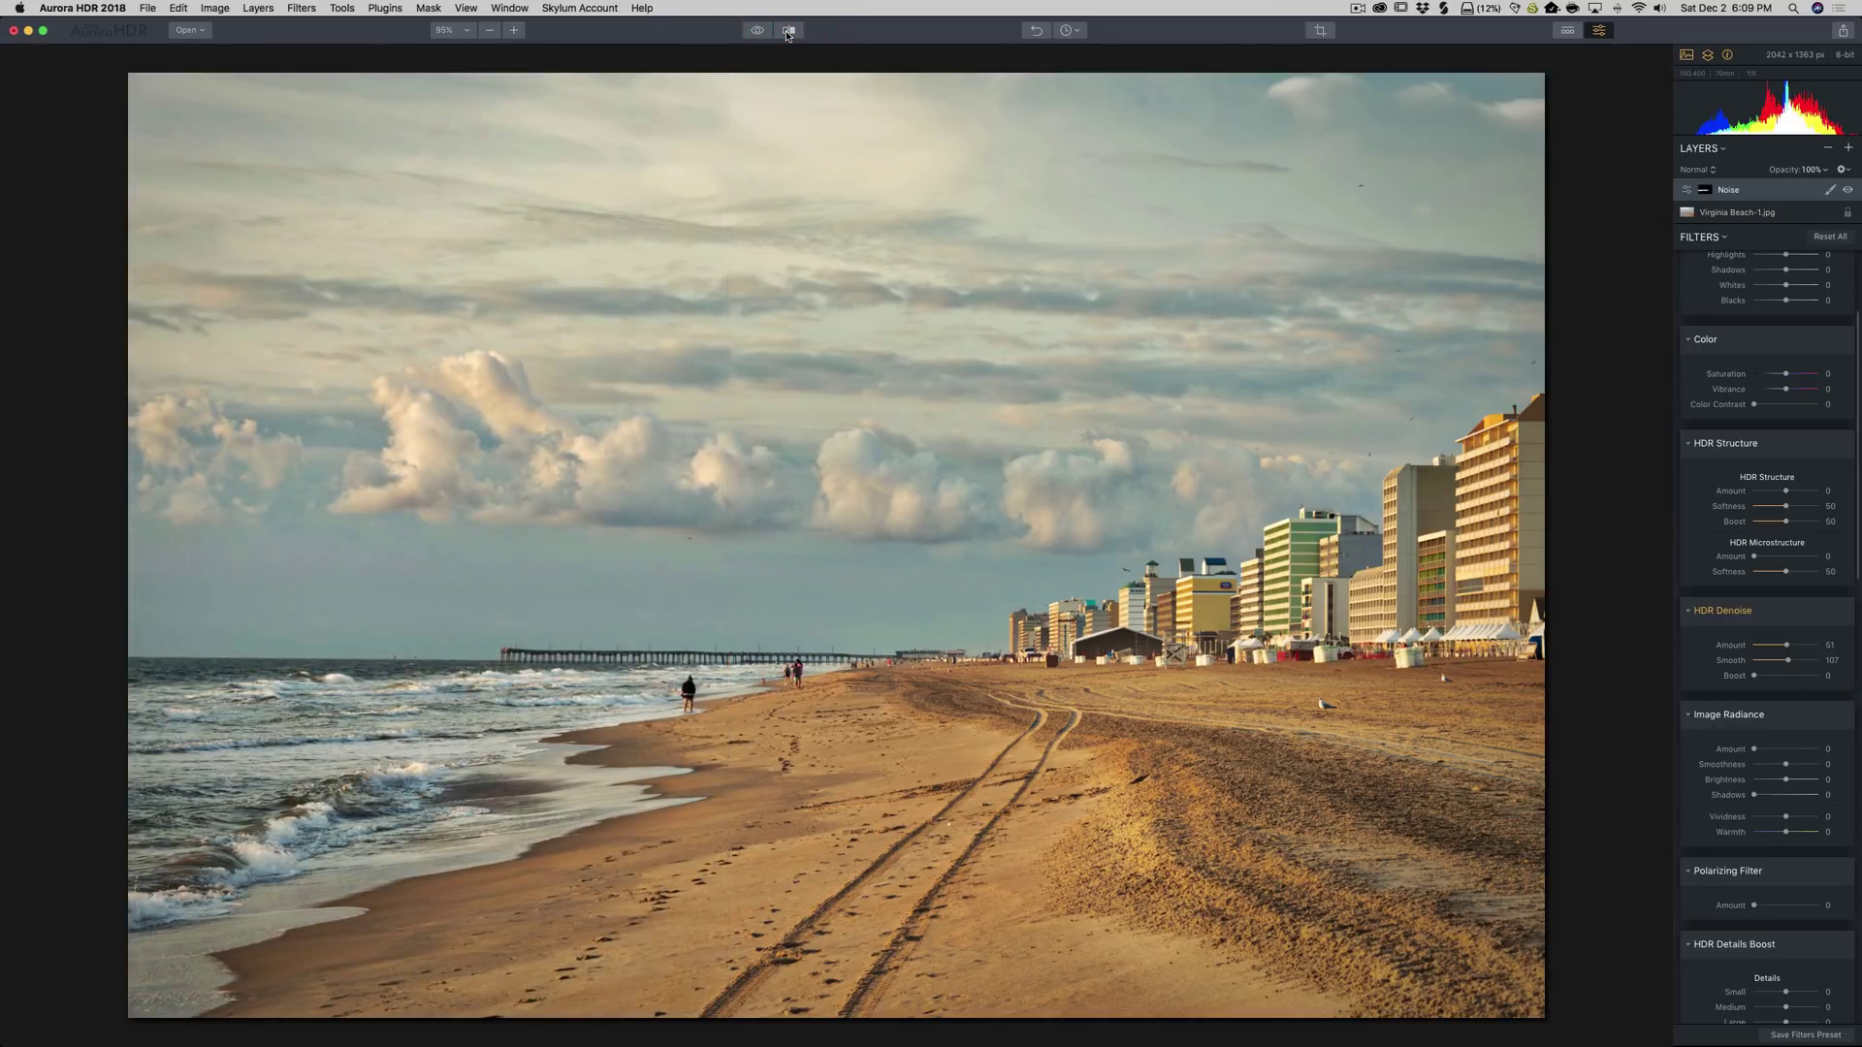